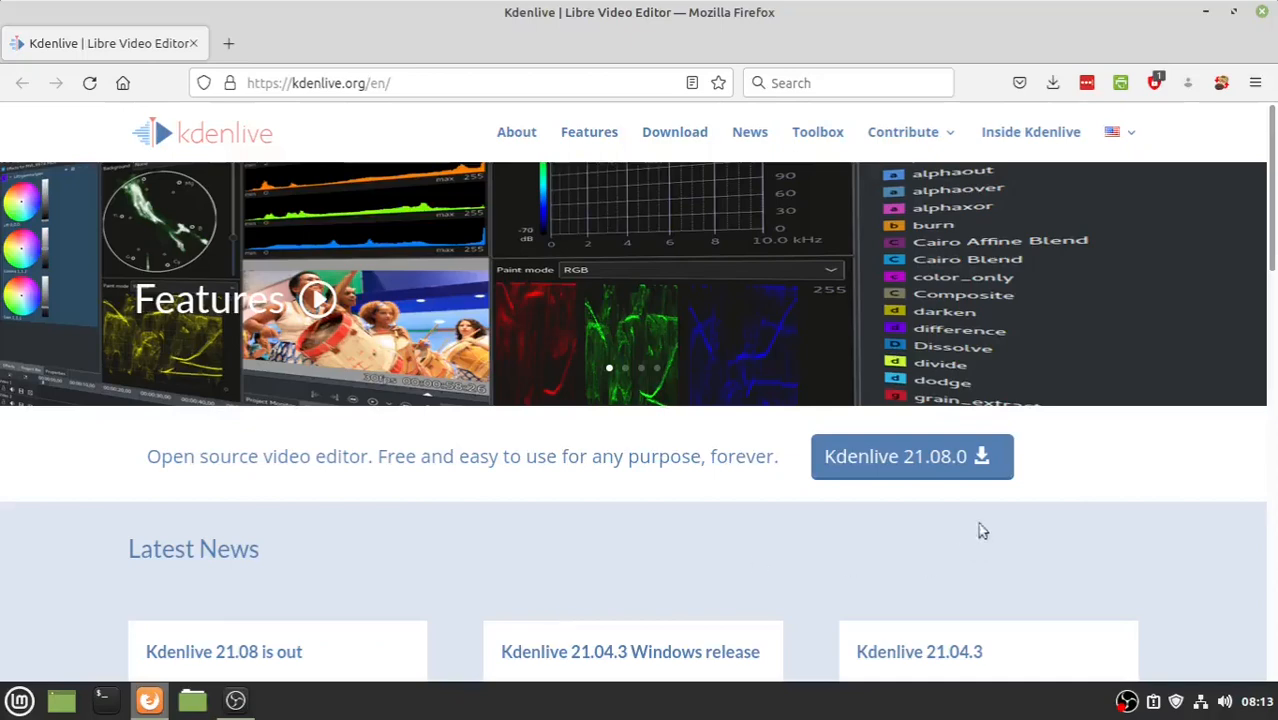
- Open the Kdenlive 21.08.0 download page, then show the Mint menu's Sound & Video applications
click(917, 459)
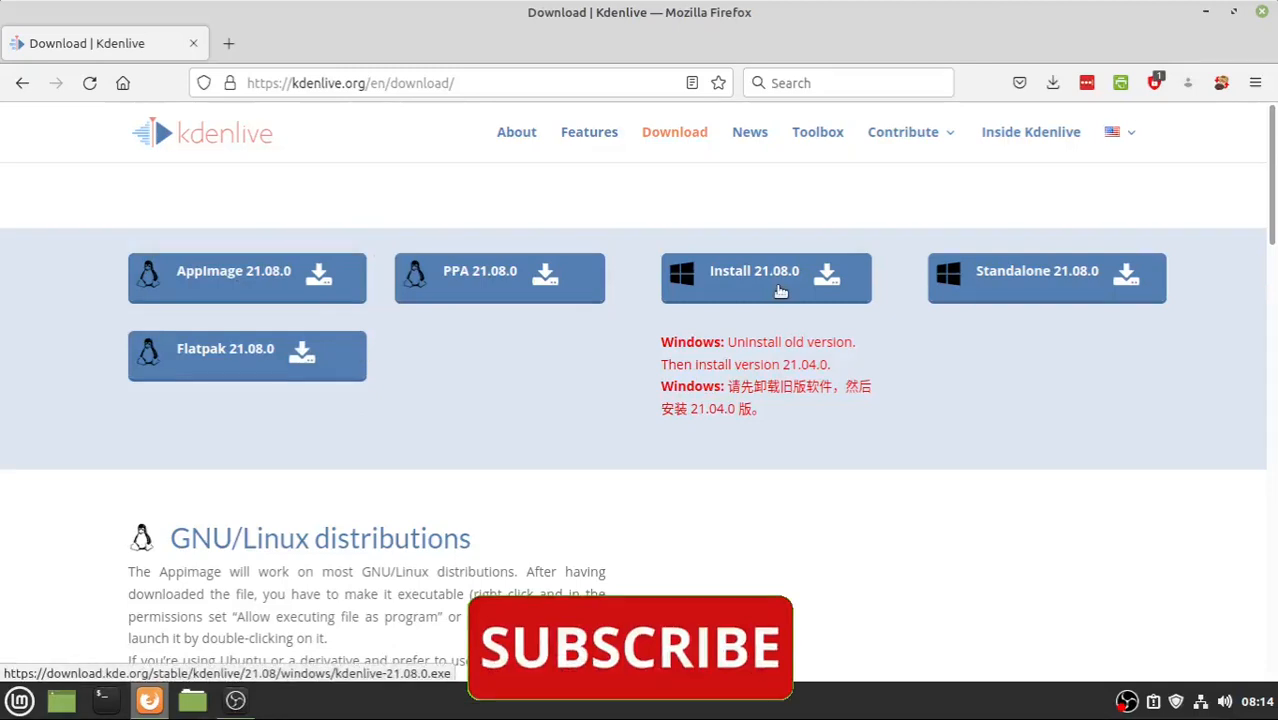
click(20, 701)
mouse_move(180, 437)
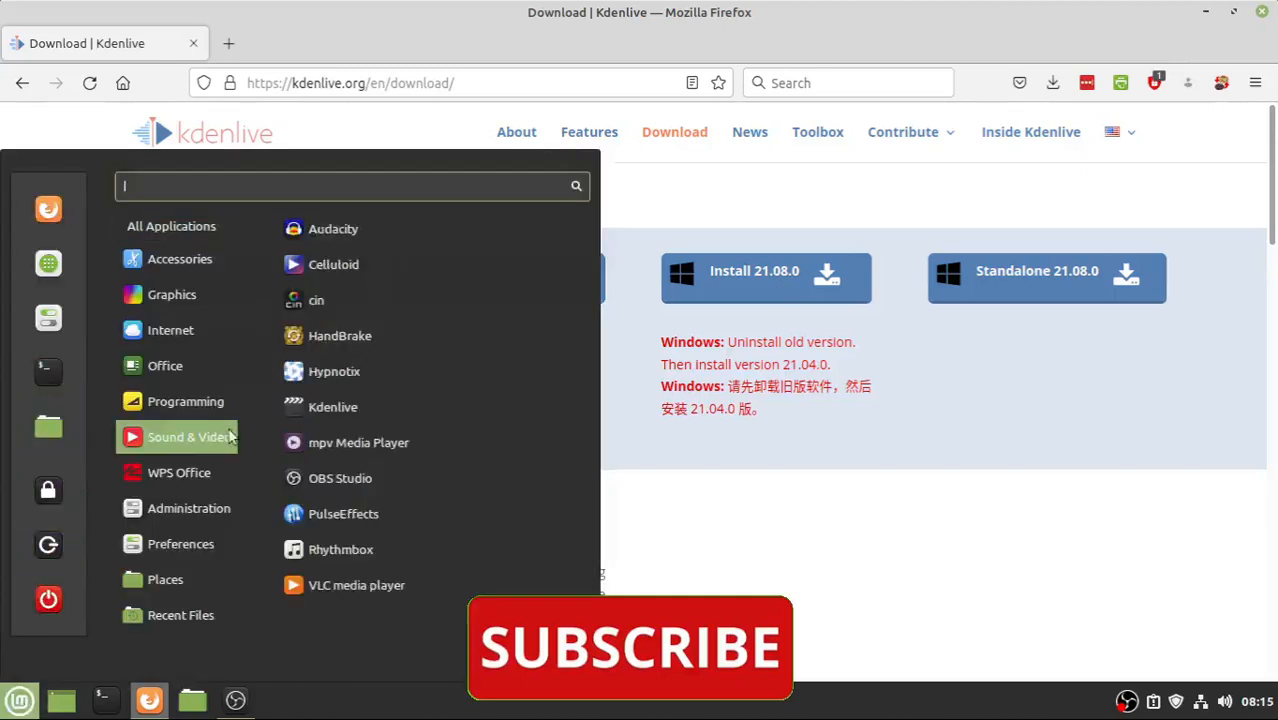
- Launch Kdenlive from the Sound & Video list to get an empty HD 1080p 25 fps project
click(355, 408)
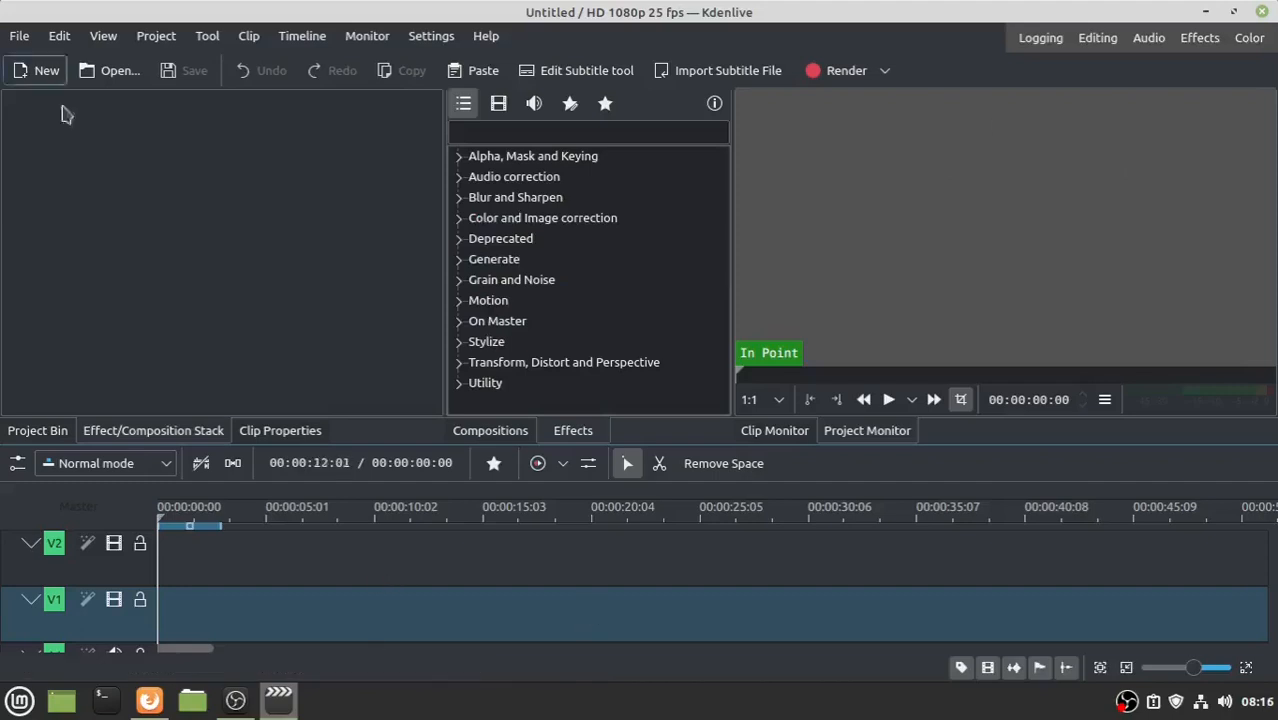
click(103, 36)
click(213, 276)
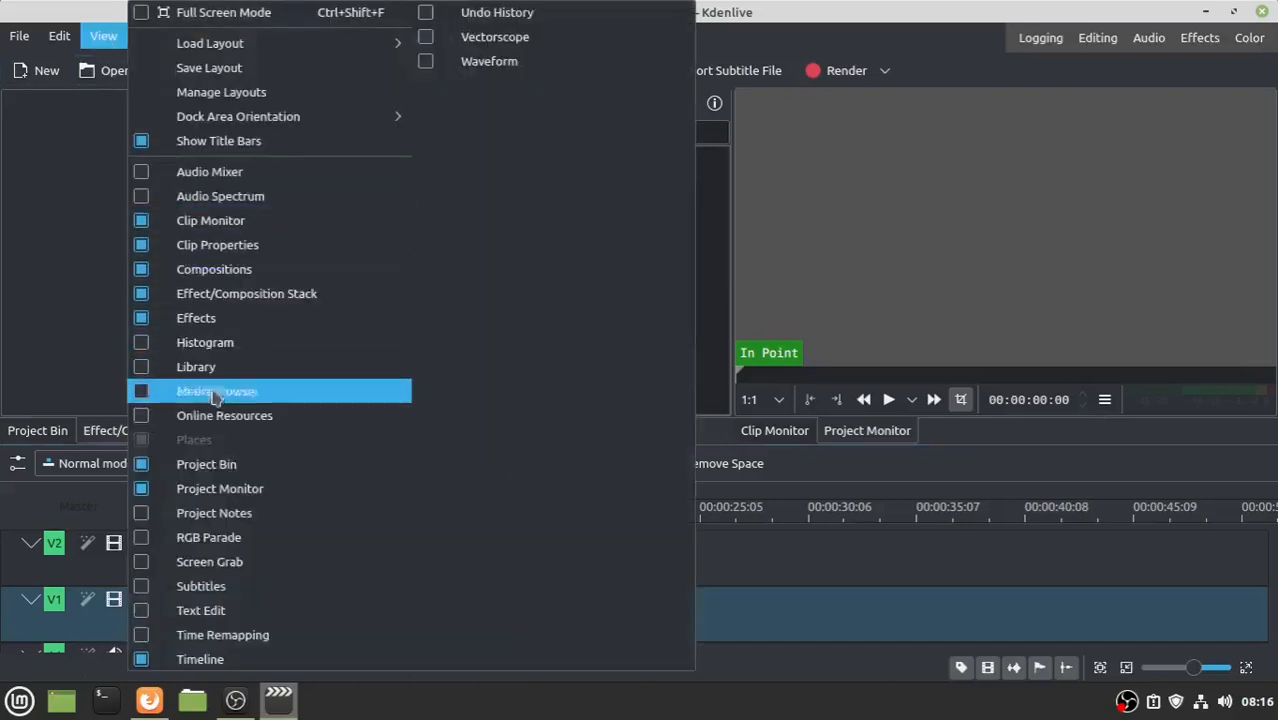
click(229, 246)
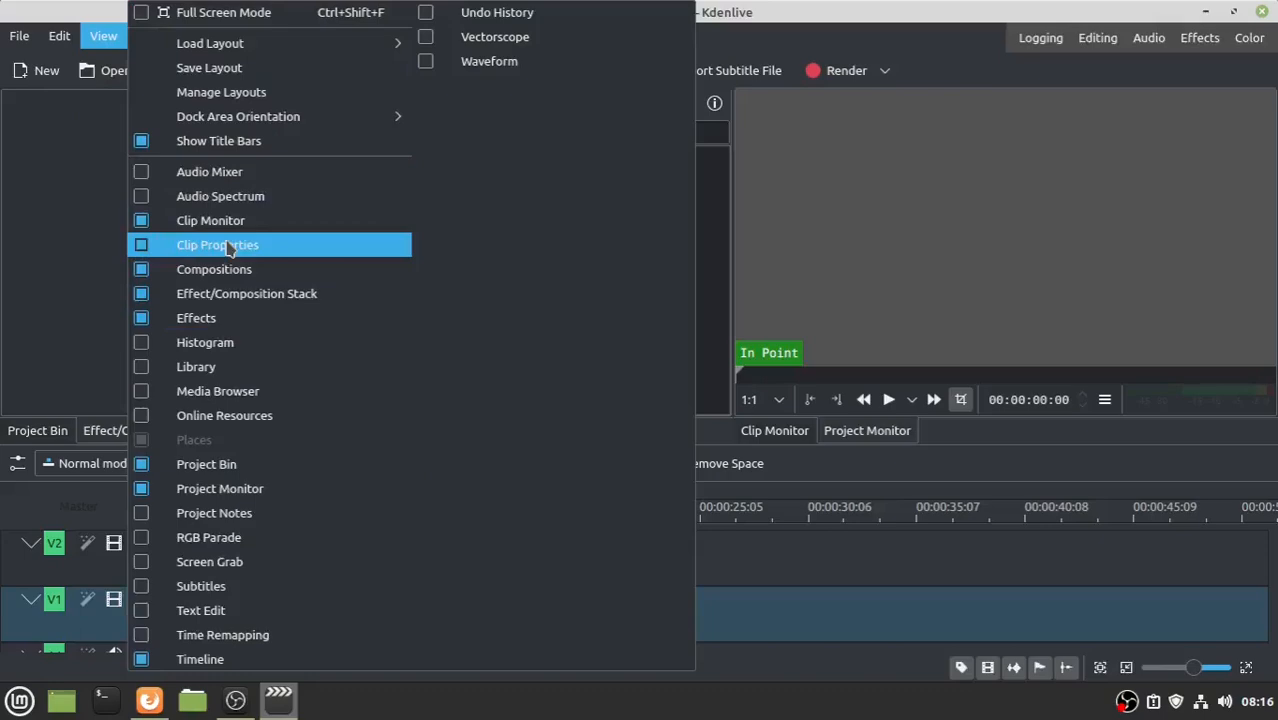
click(43, 251)
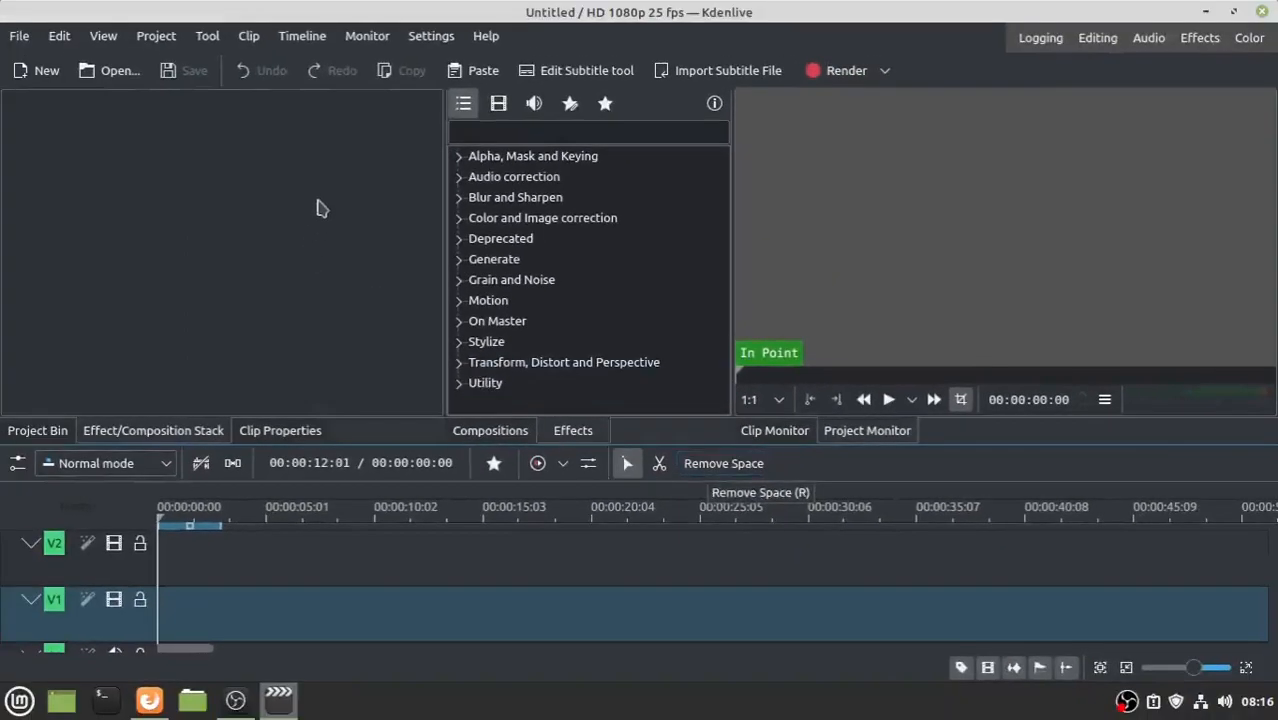
click(298, 42)
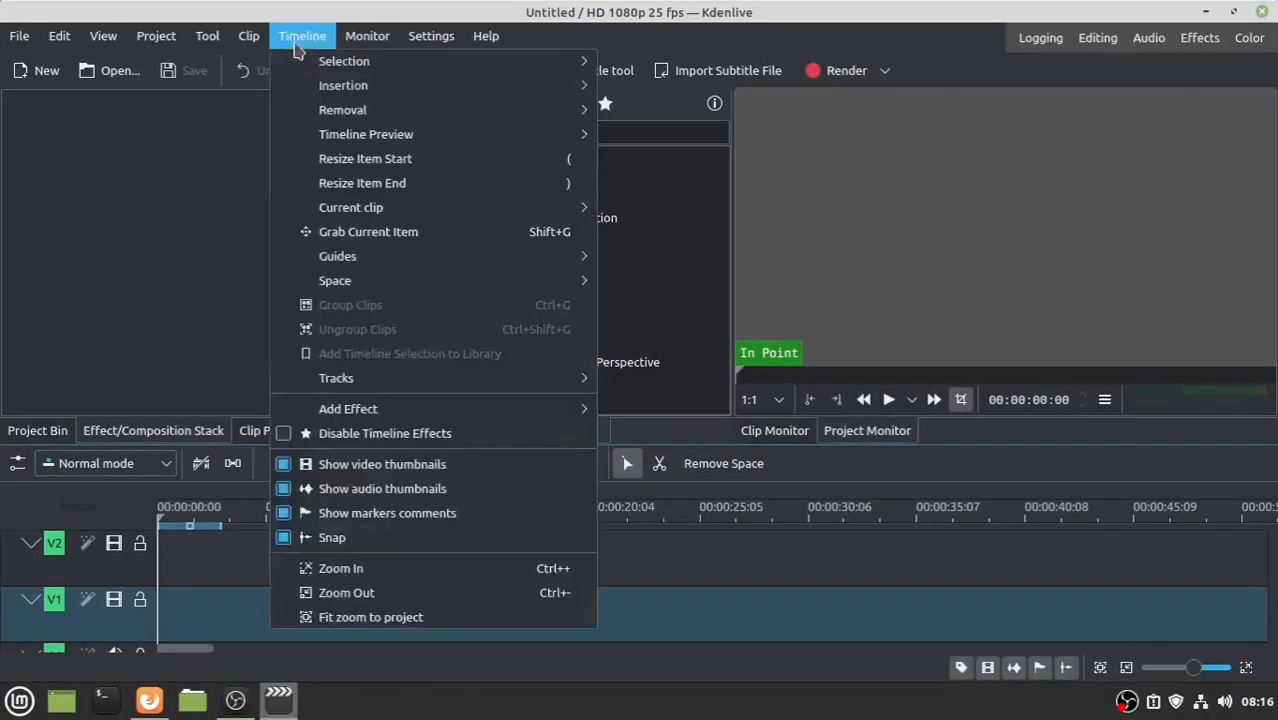
mouse_move(370, 282)
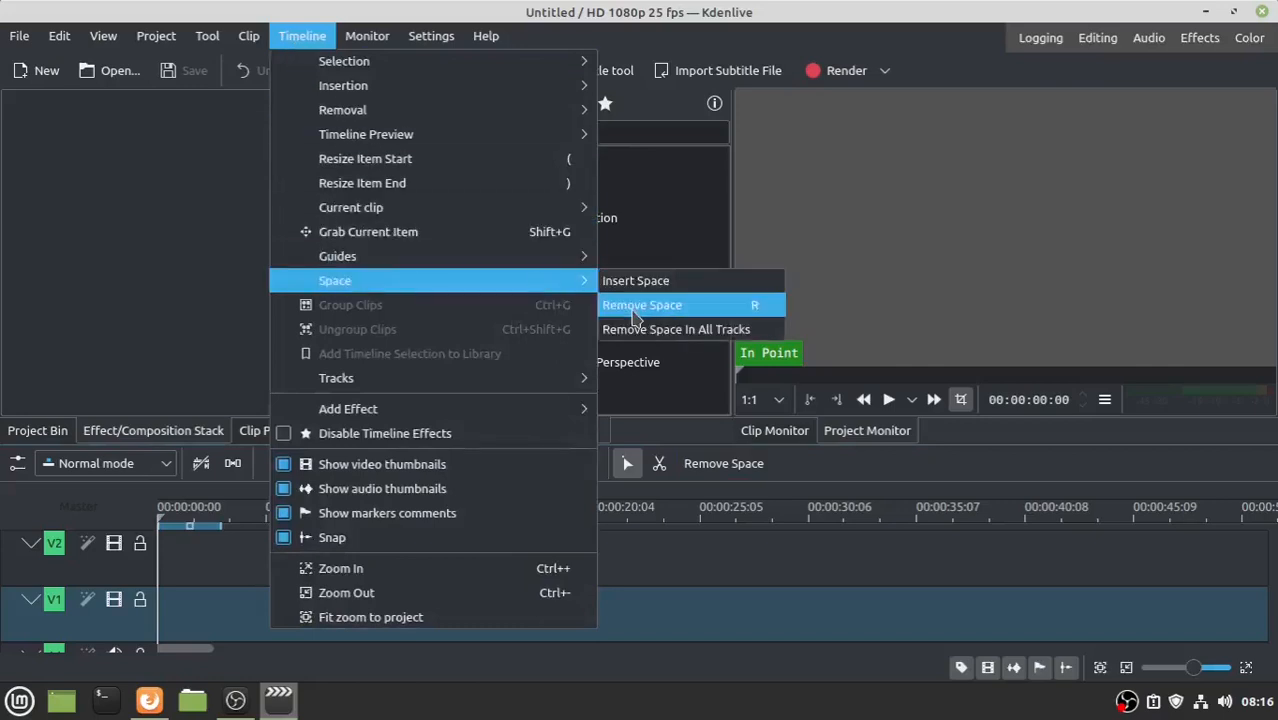
click(160, 255)
right_click(392, 622)
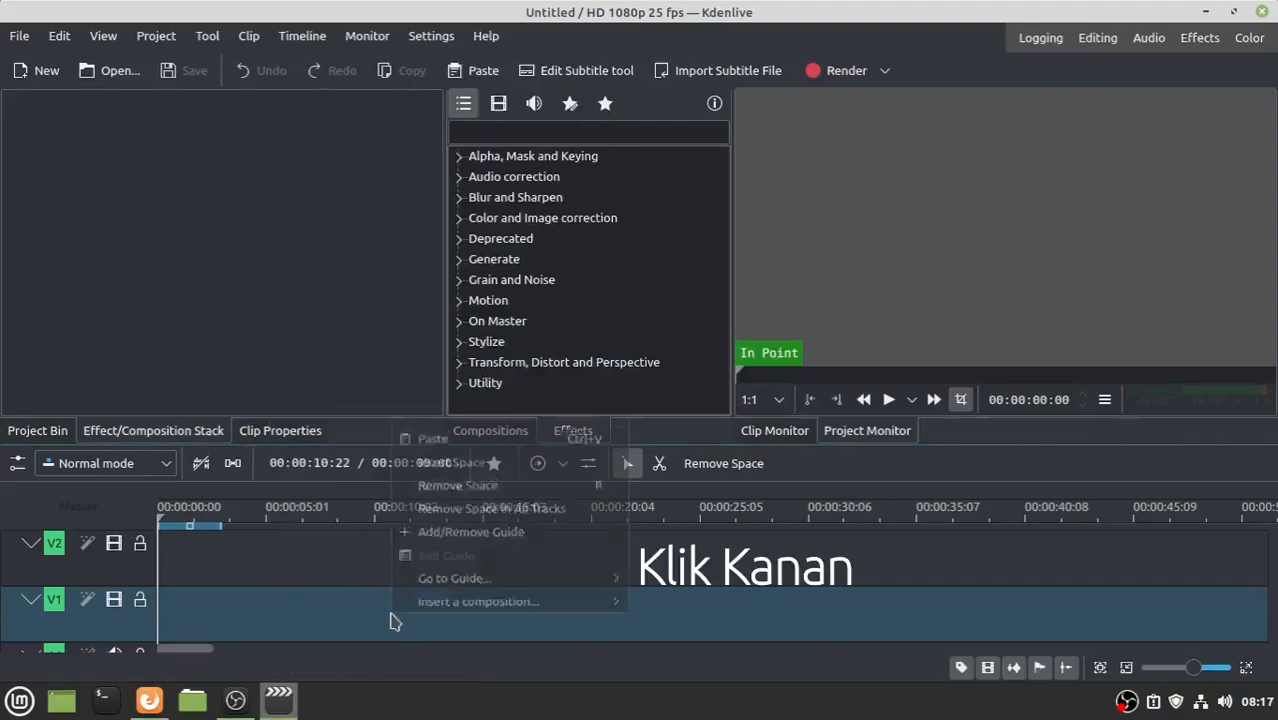
click(302, 624)
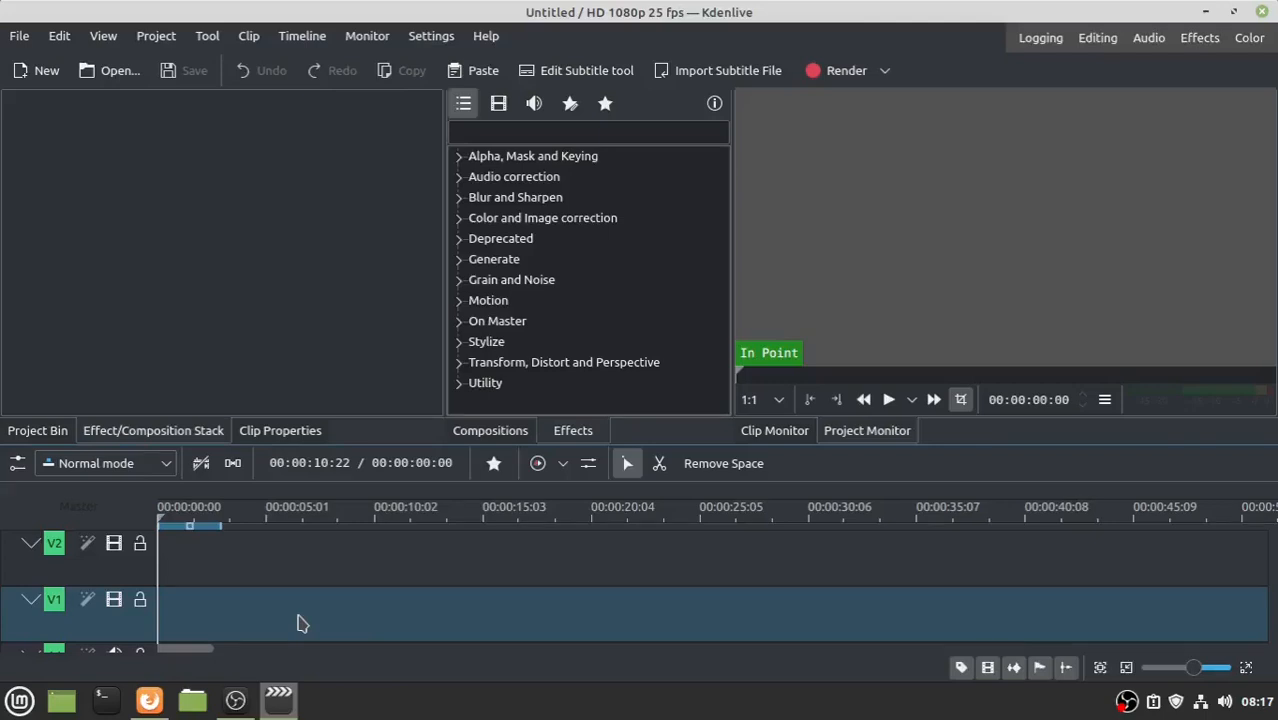
- Add VID_20210819_113636.mp4 from the Ulen Mang Dul folder to the bin and accept the 1920x1080 19.79 fps profile
click(192, 700)
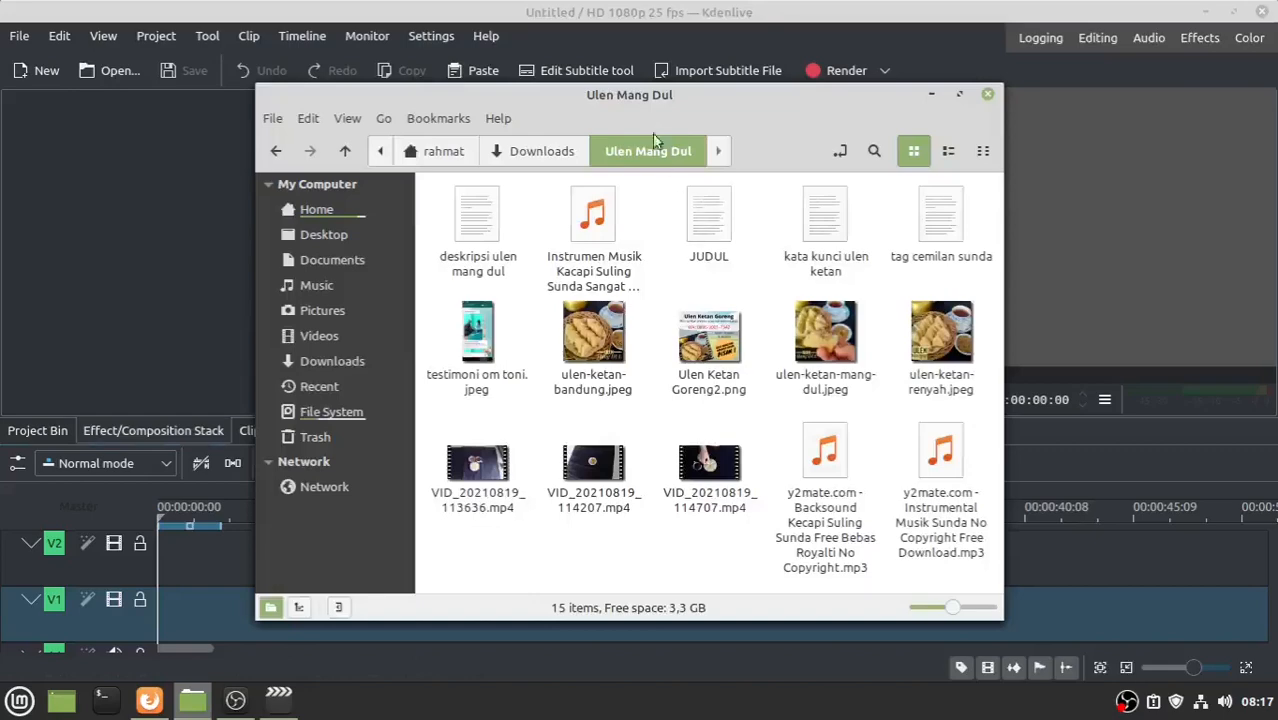
drag(629, 99, 621, 35)
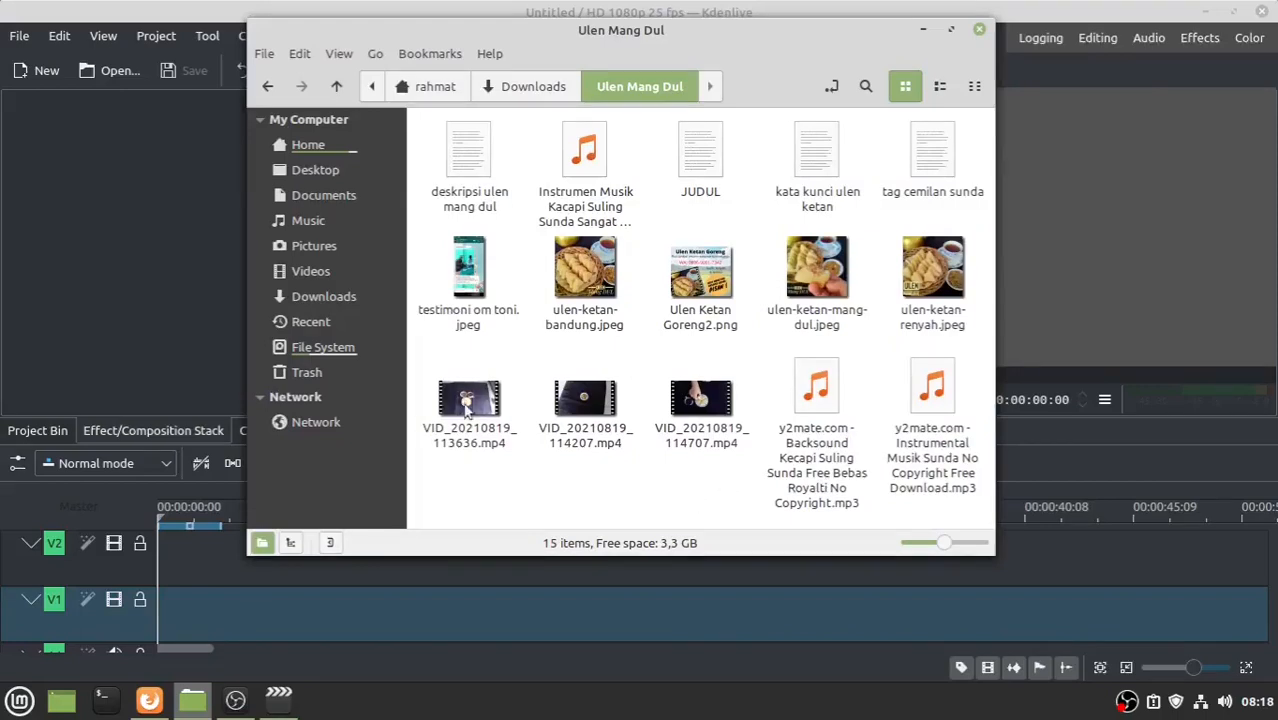
drag(465, 405, 86, 183)
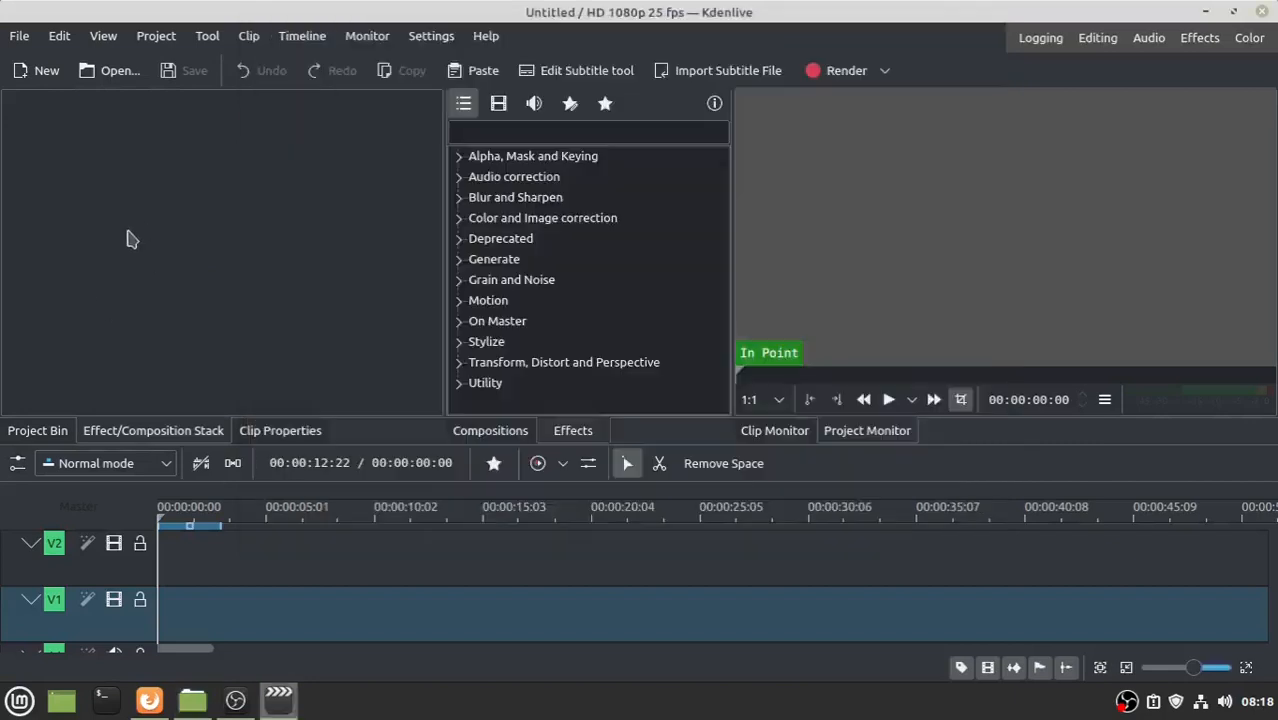
click(126, 234)
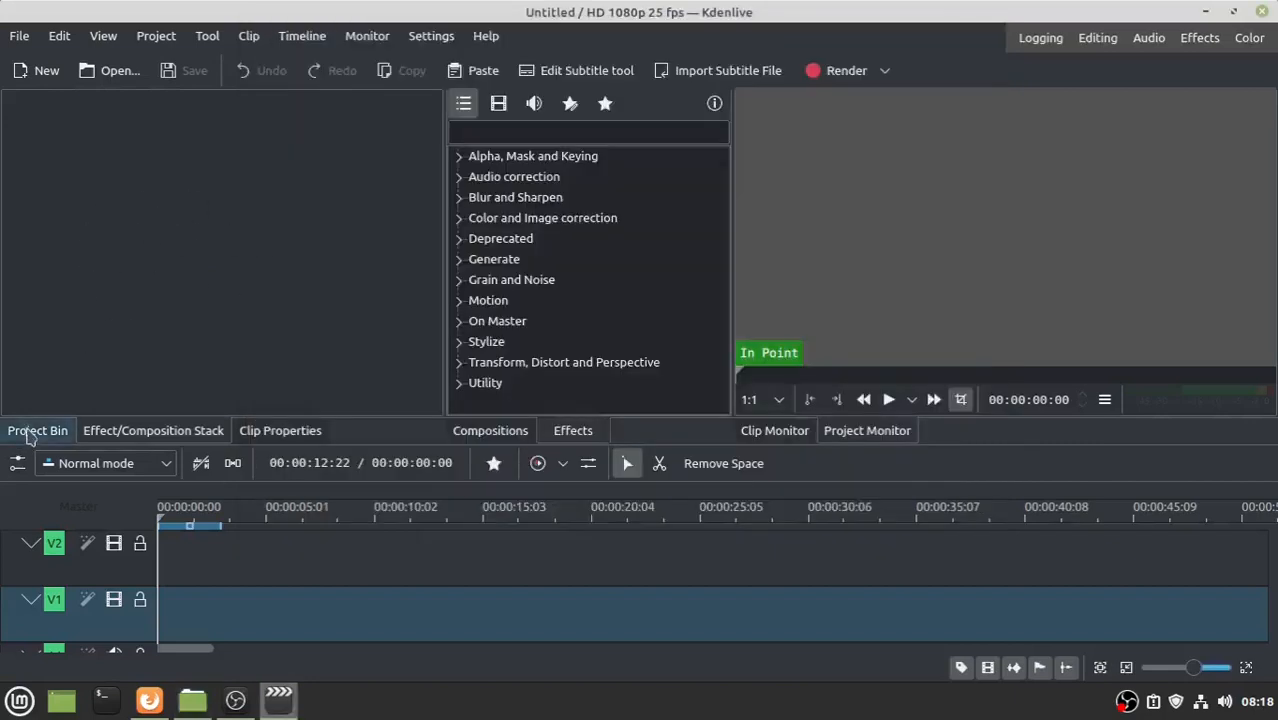
click(38, 432)
click(192, 700)
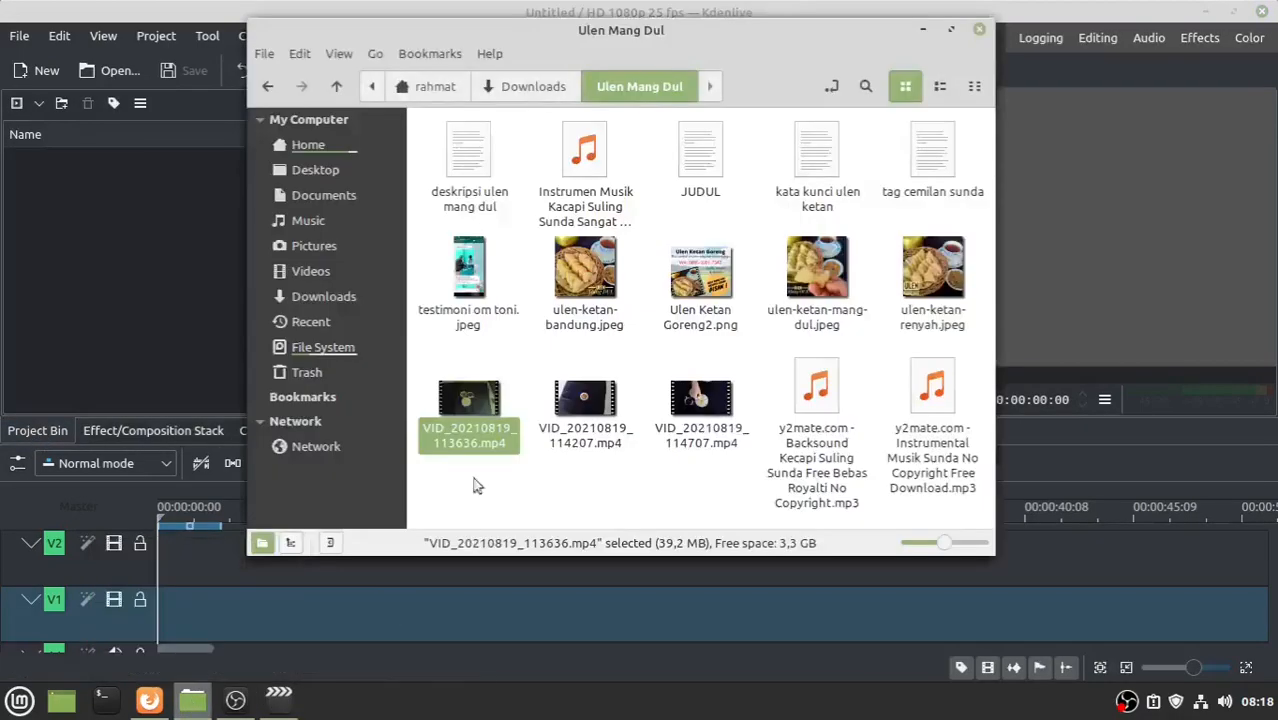
drag(469, 403, 100, 250)
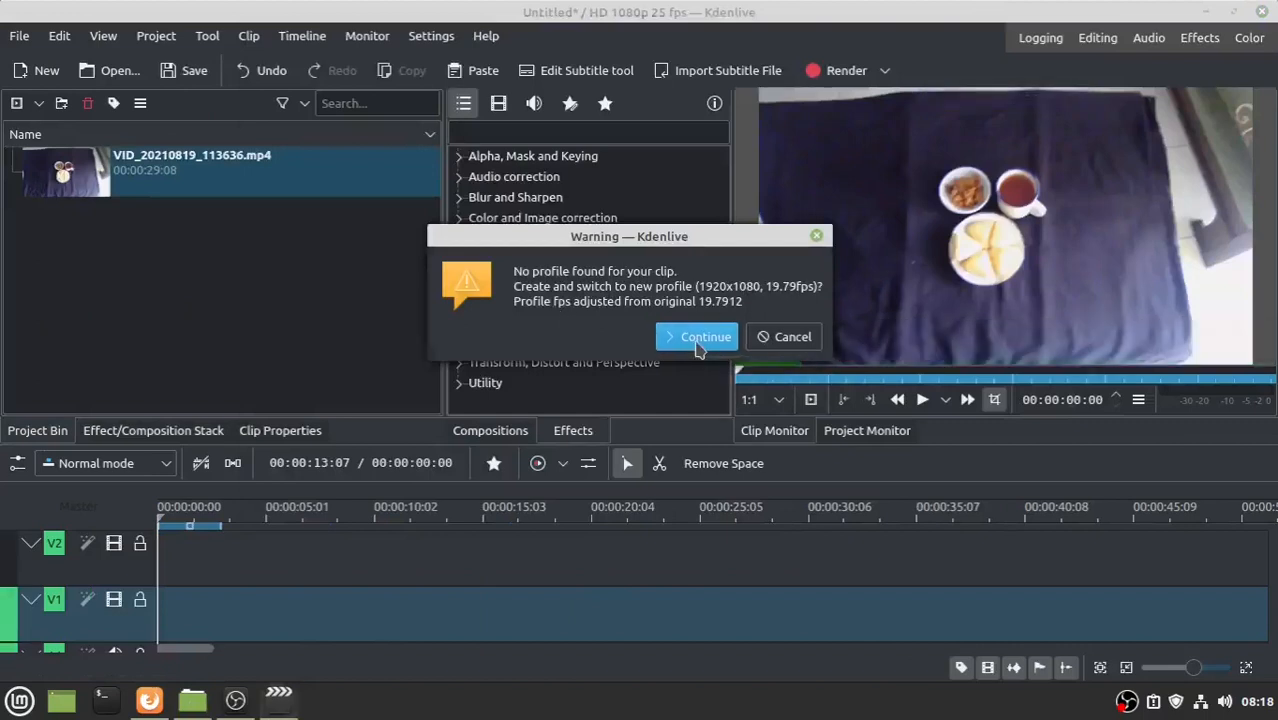
click(698, 338)
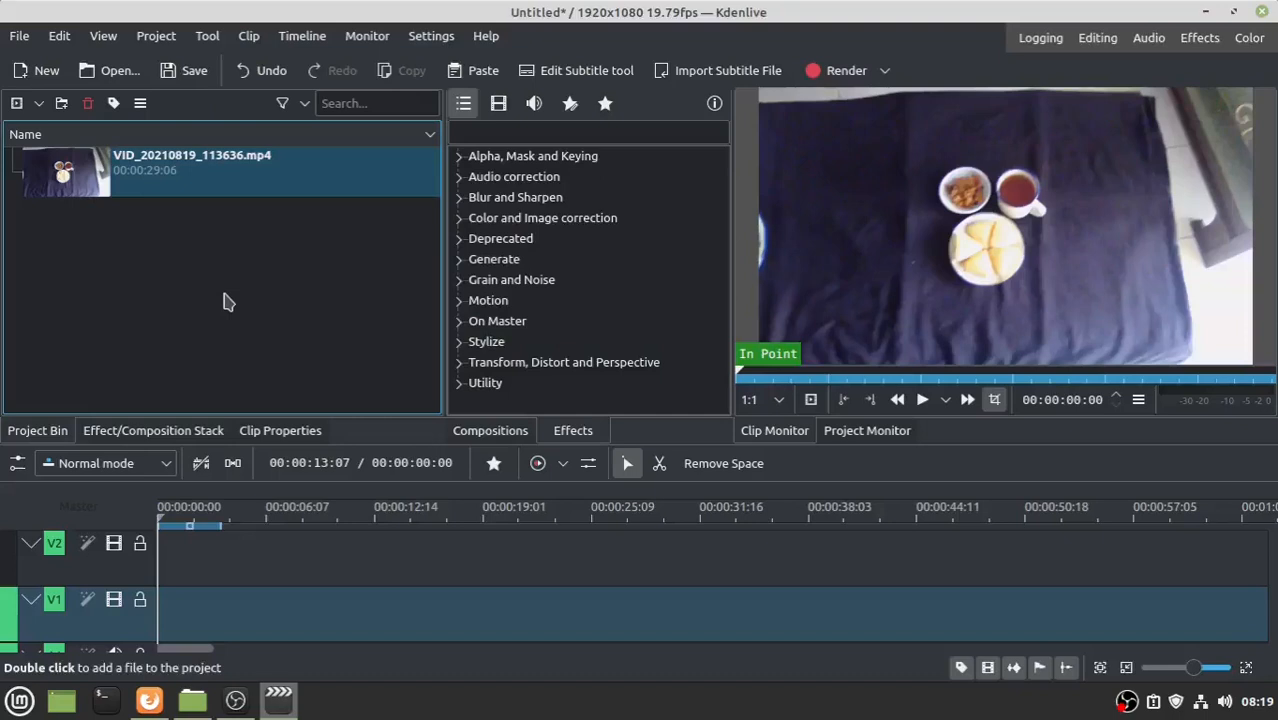
- Add VID_20210819_114207.mp4, VID_20210819_114707.mp4 and the kacapi suling mp3 from Nemo to the project bin
click(192, 700)
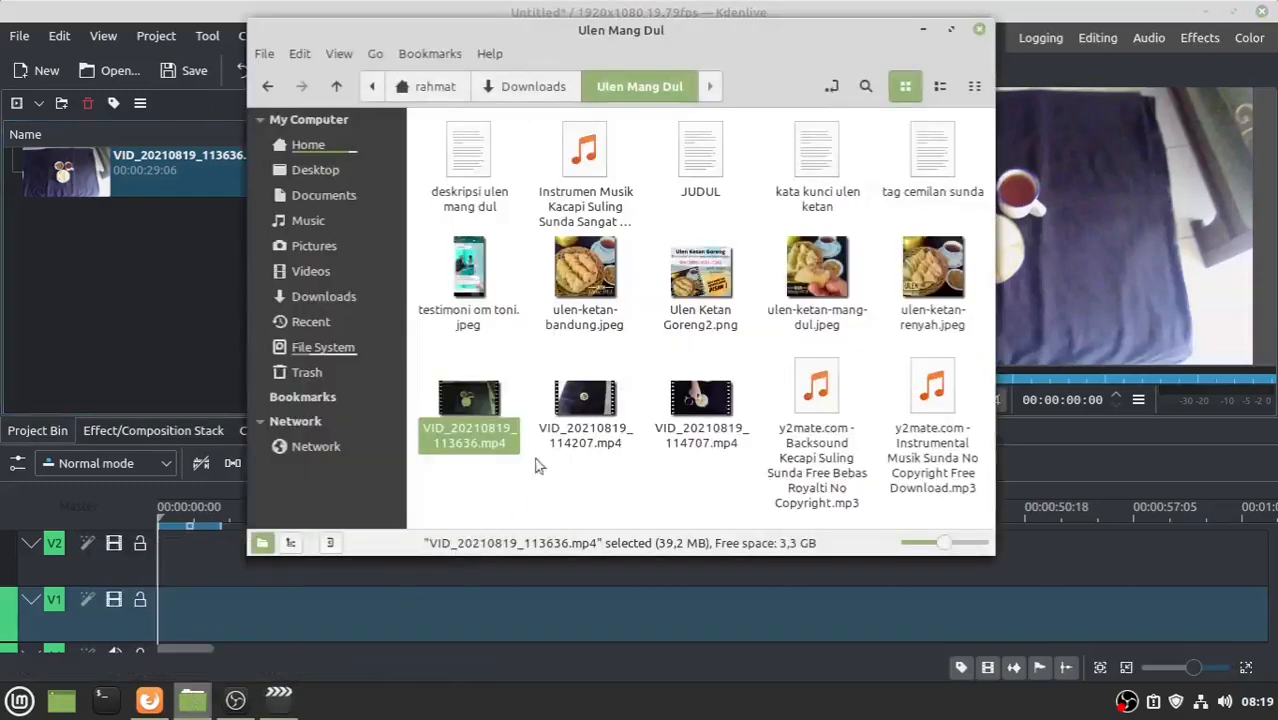
drag(572, 405, 70, 250)
click(706, 398)
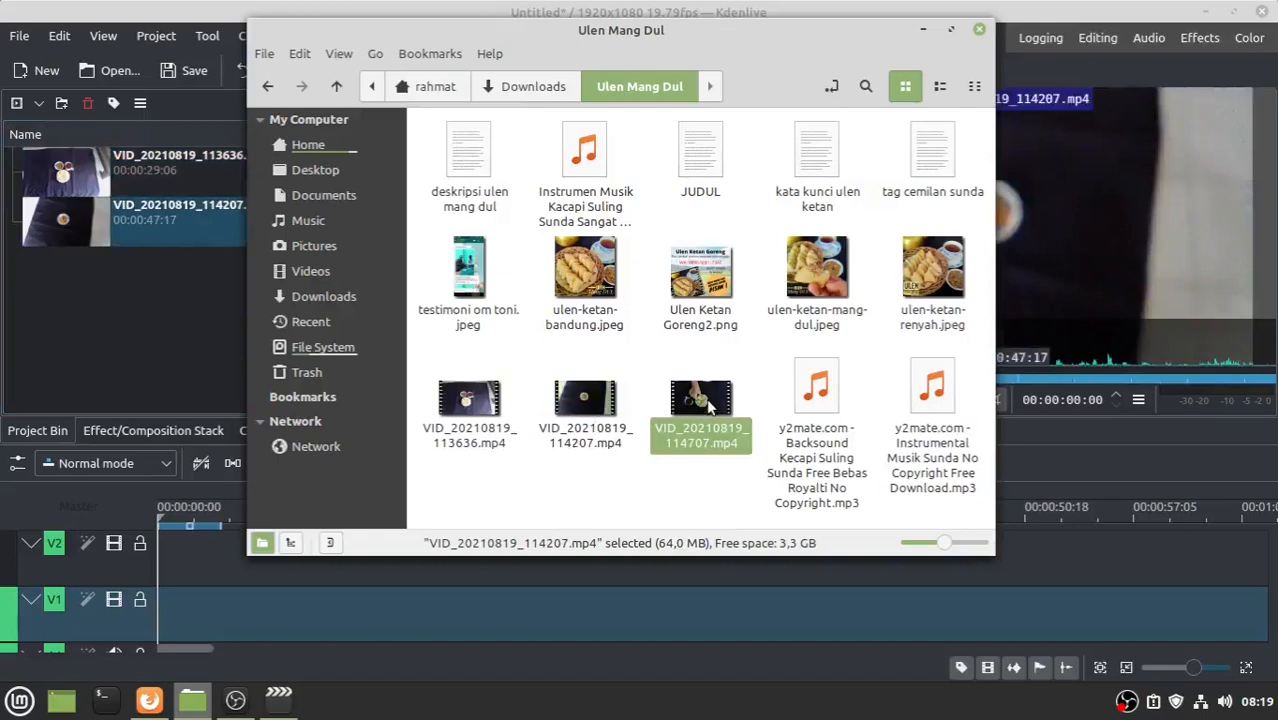
drag(706, 398, 120, 290)
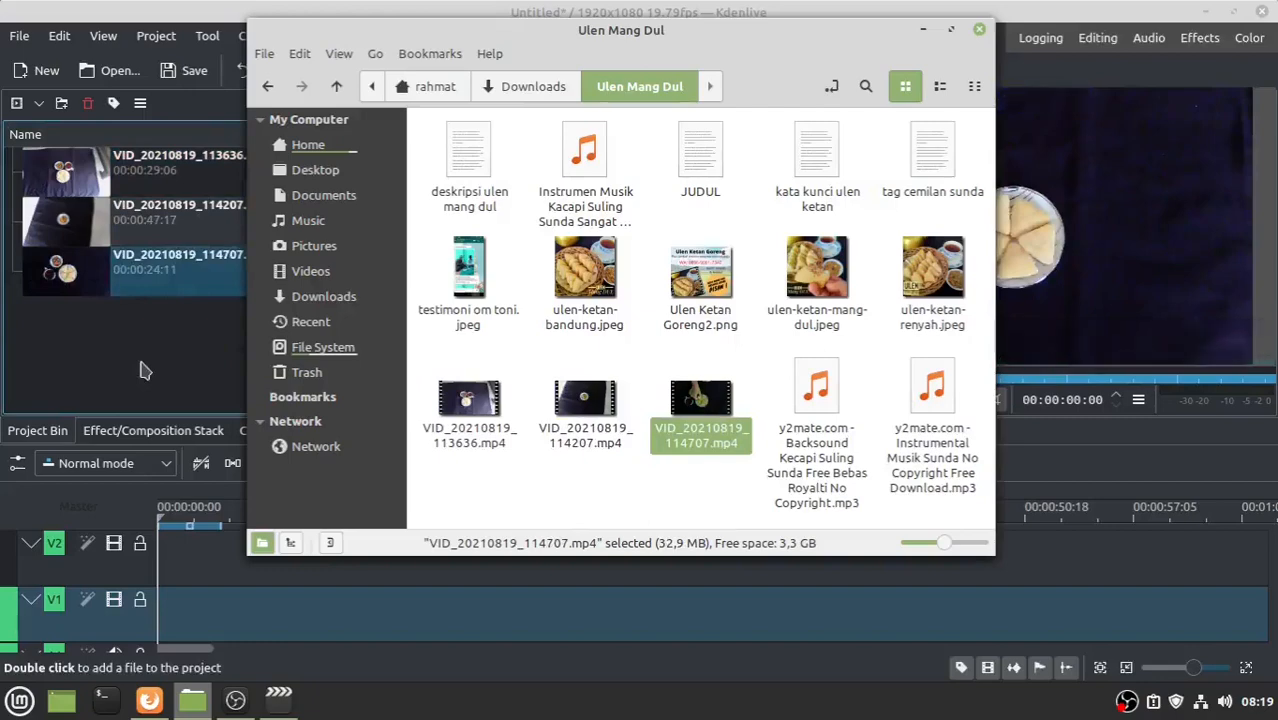
click(585, 270)
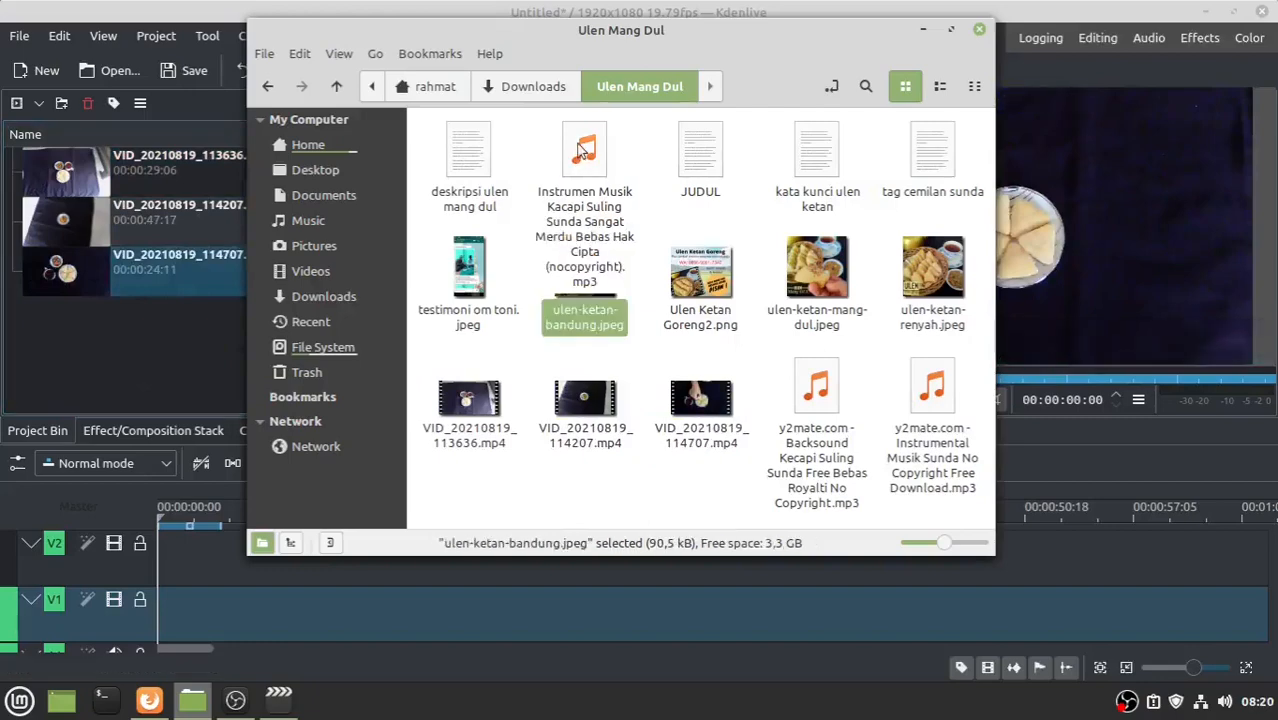
click(580, 150)
drag(580, 150, 72, 337)
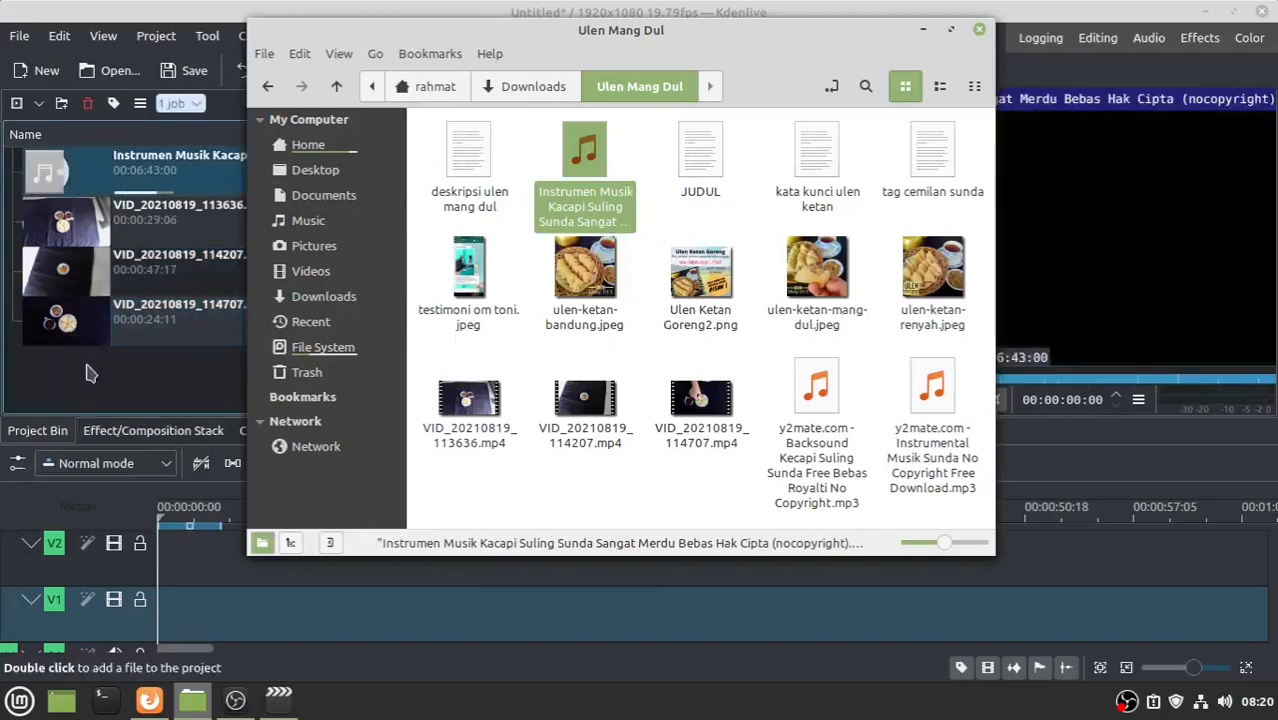
click(86, 373)
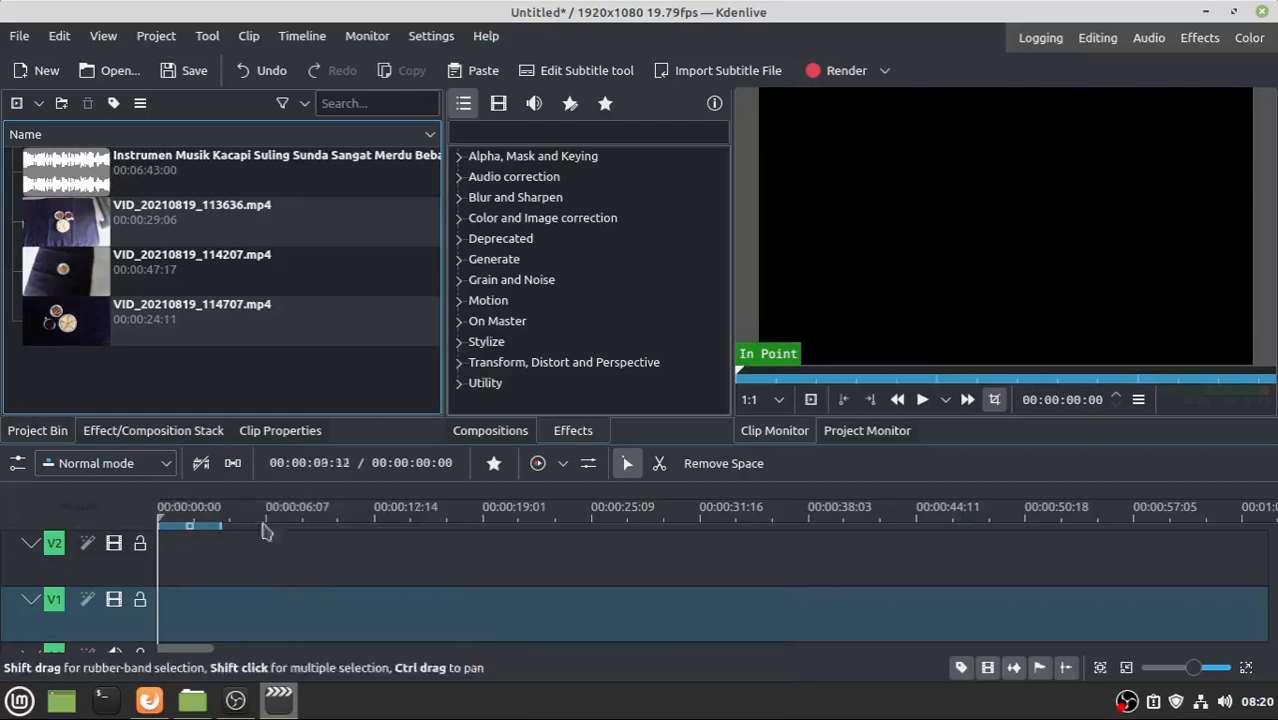
- Place VID_20210819_114707.mp4 at the start of V1 with VID_20210819_114207.mp4 right after it
click(80, 312)
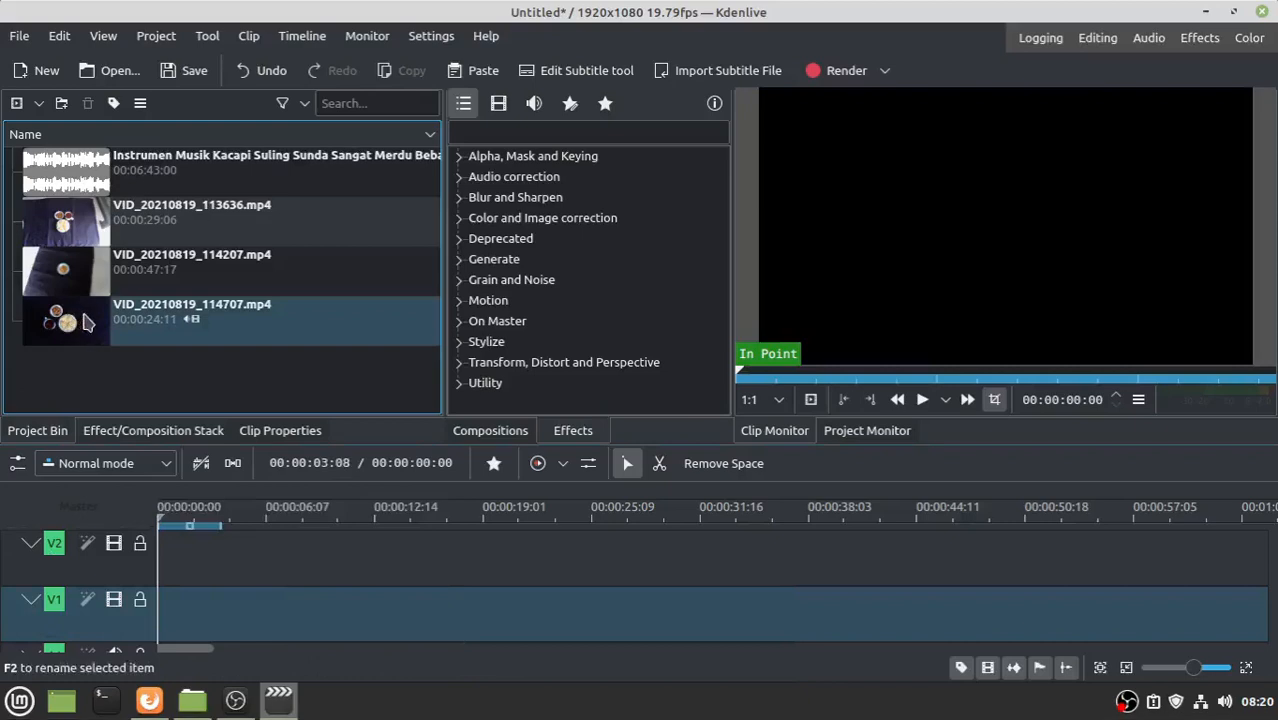
drag(85, 320, 163, 606)
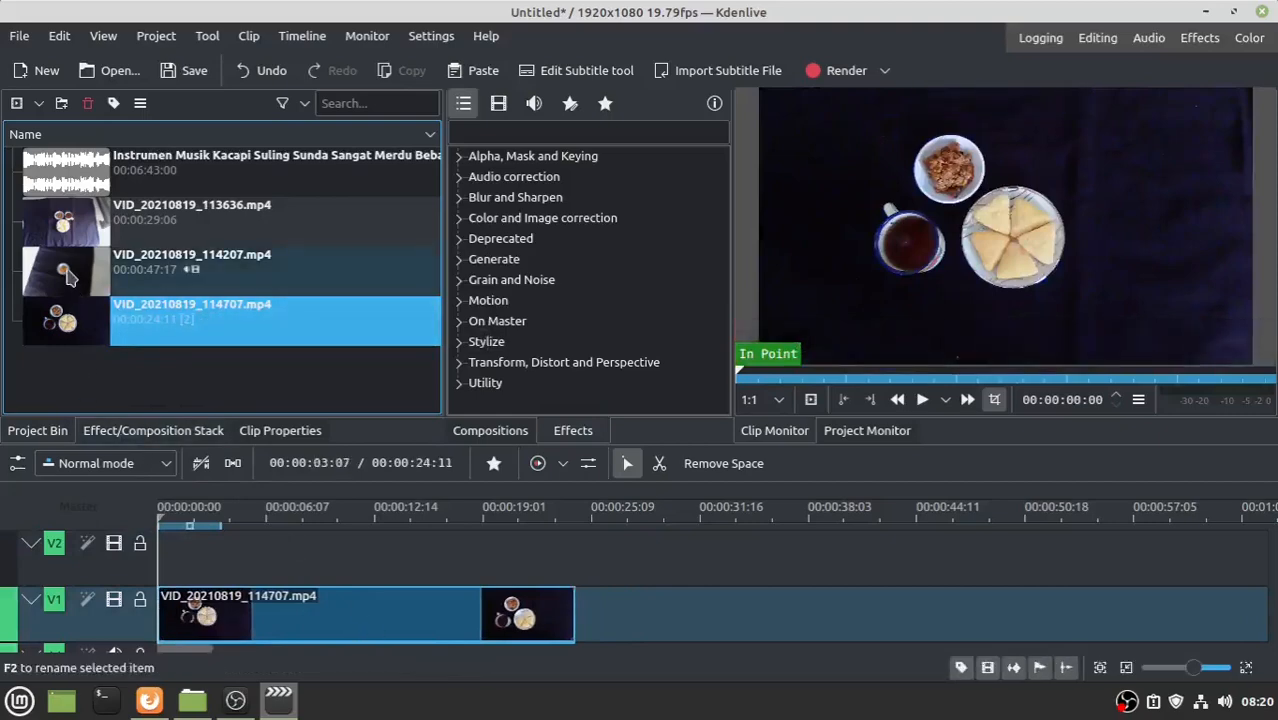
click(55, 274)
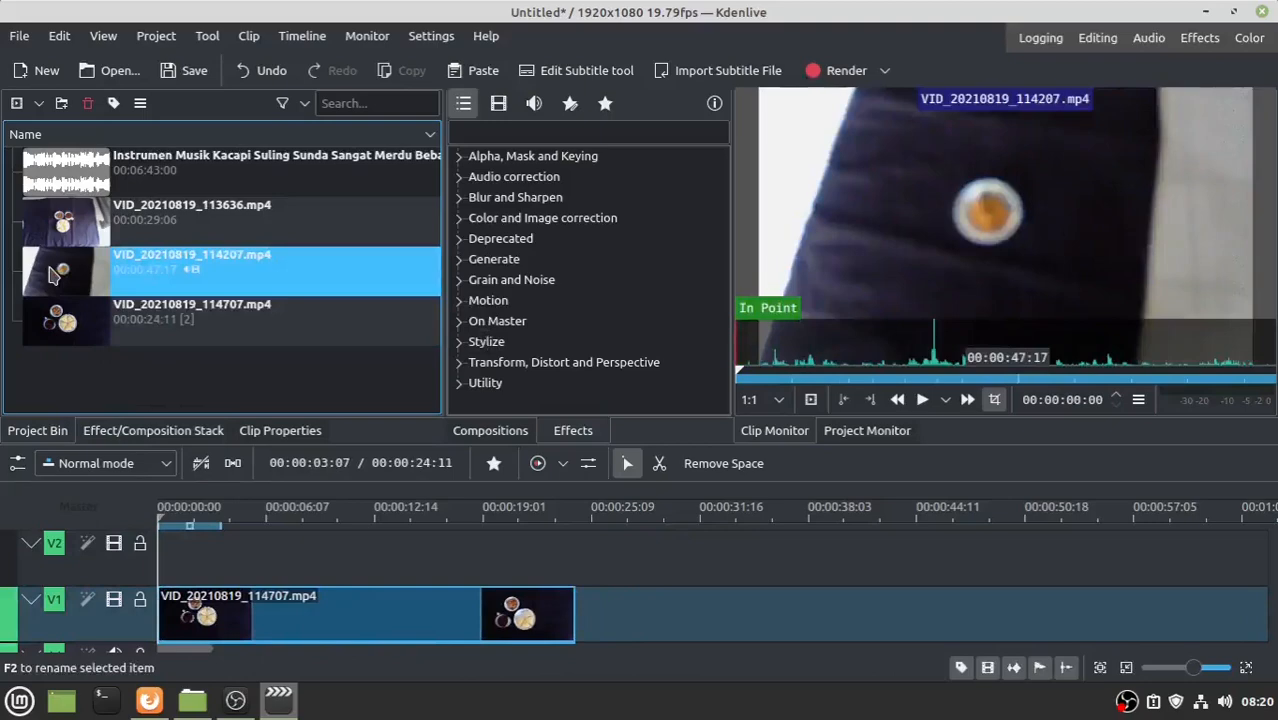
drag(55, 274, 586, 622)
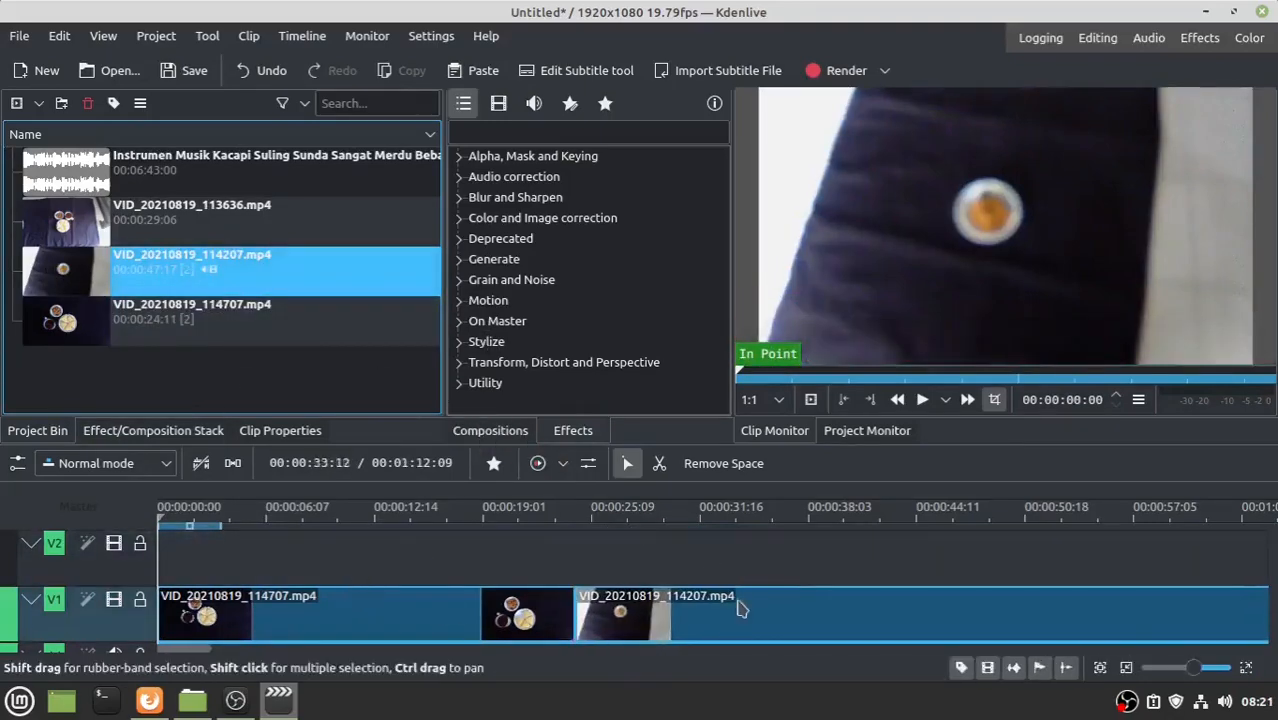
drag(740, 609, 742, 551)
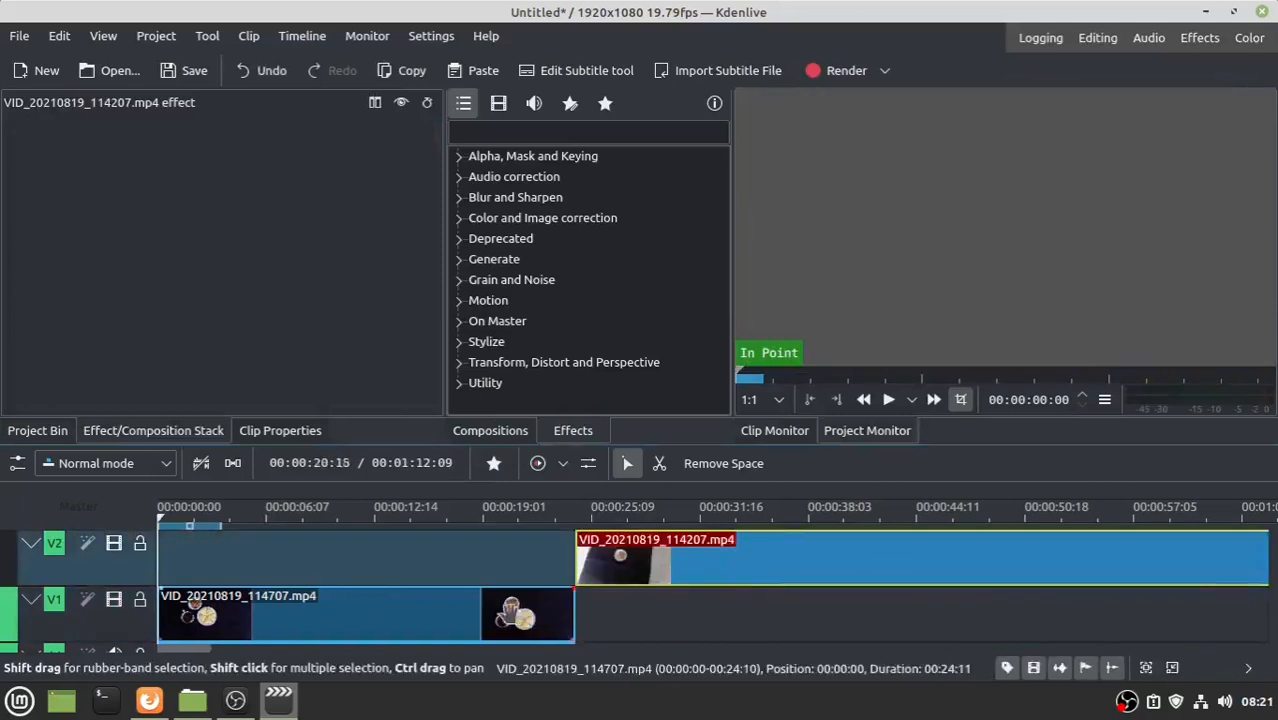
drag(510, 614, 1021, 614)
drag(607, 566, 983, 566)
drag(890, 615, 379, 615)
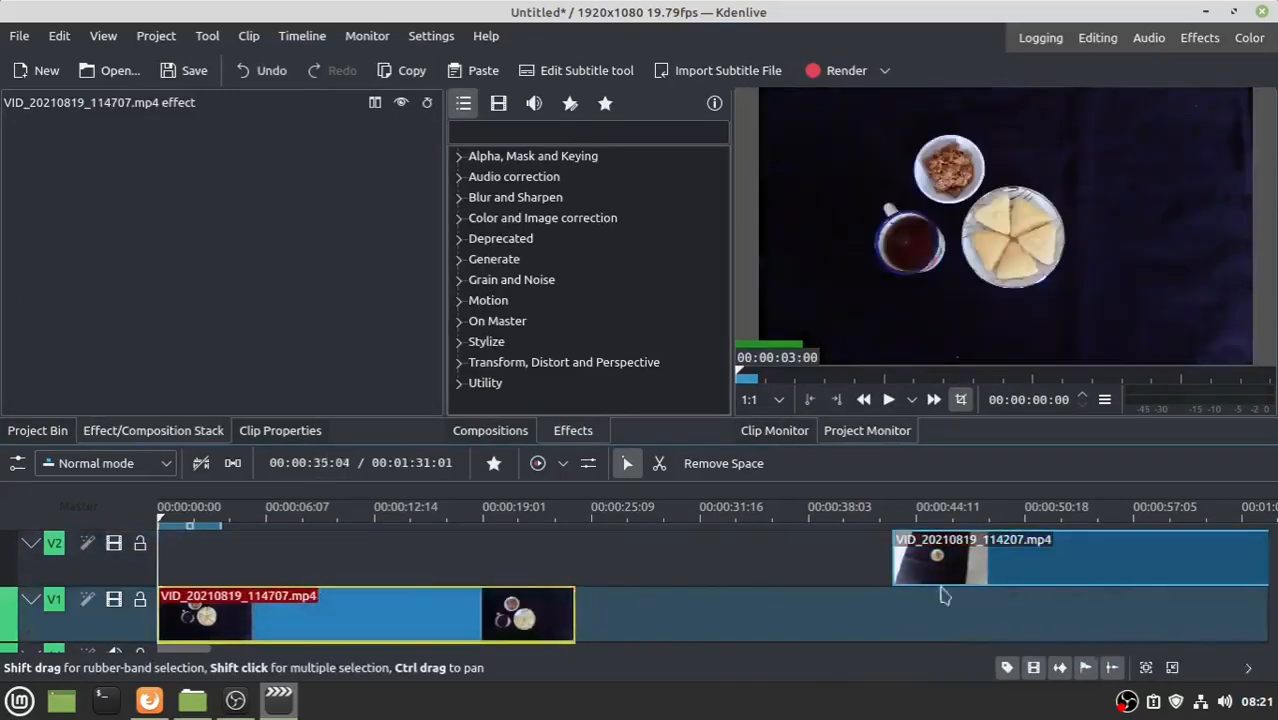
drag(965, 565, 636, 612)
- Append VID_20210819_113636.mp4 from the Project Bin to the end of track V1
click(45, 432)
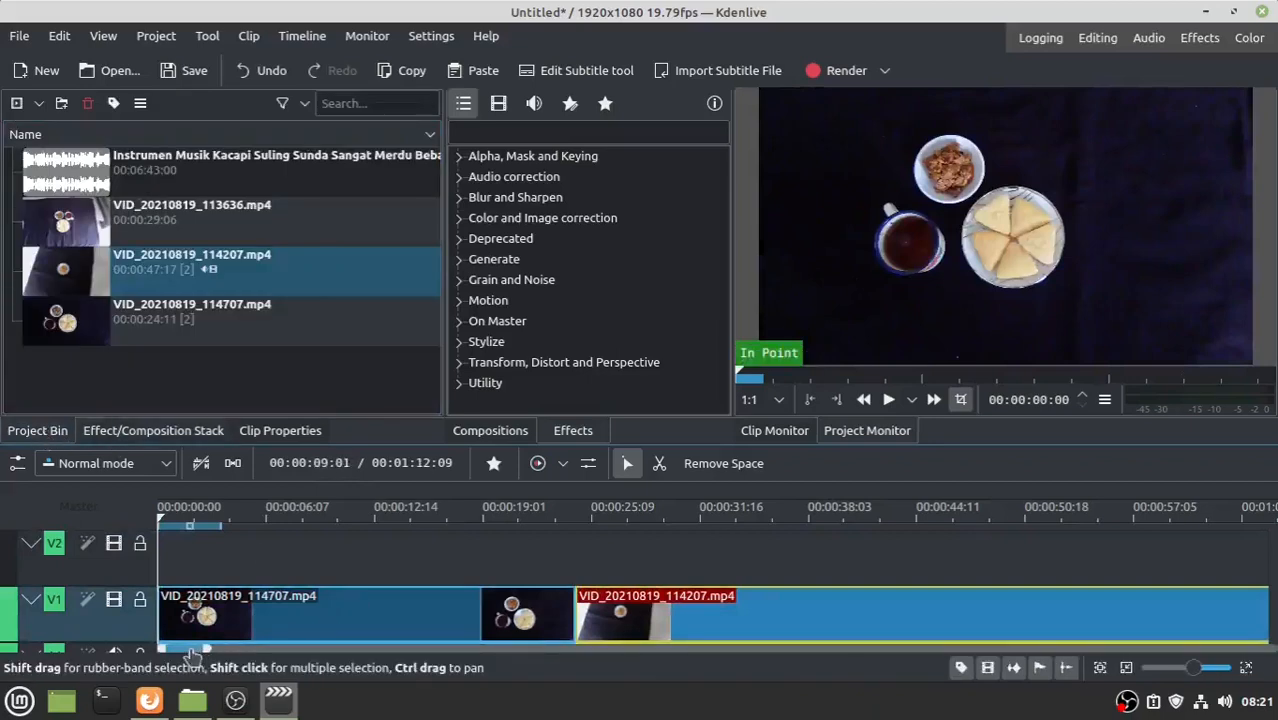
drag(193, 652, 233, 632)
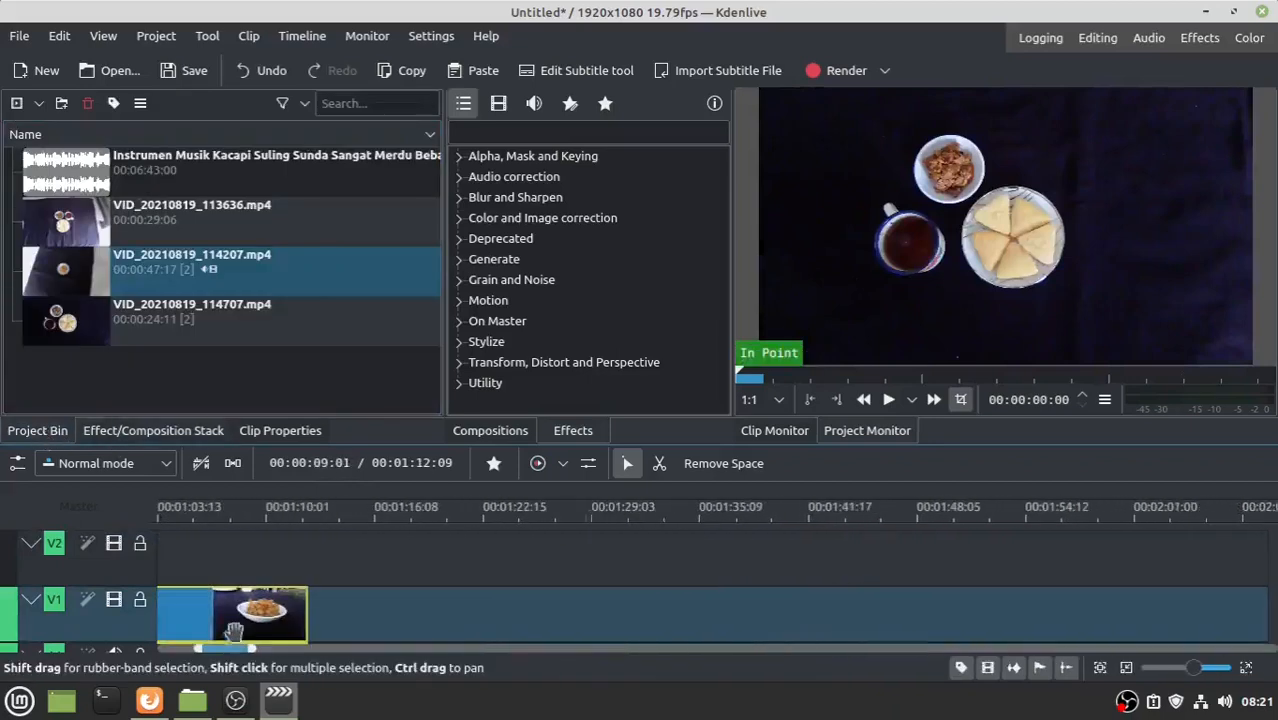
click(55, 228)
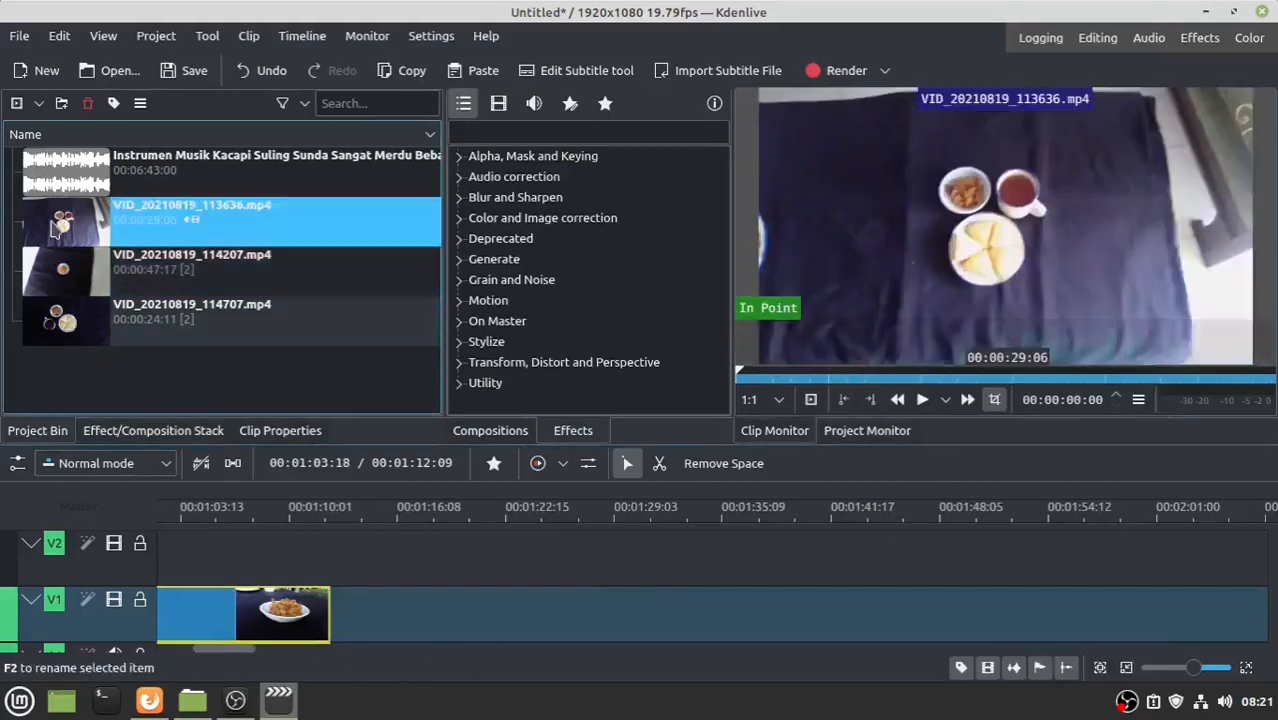
drag(55, 228, 337, 607)
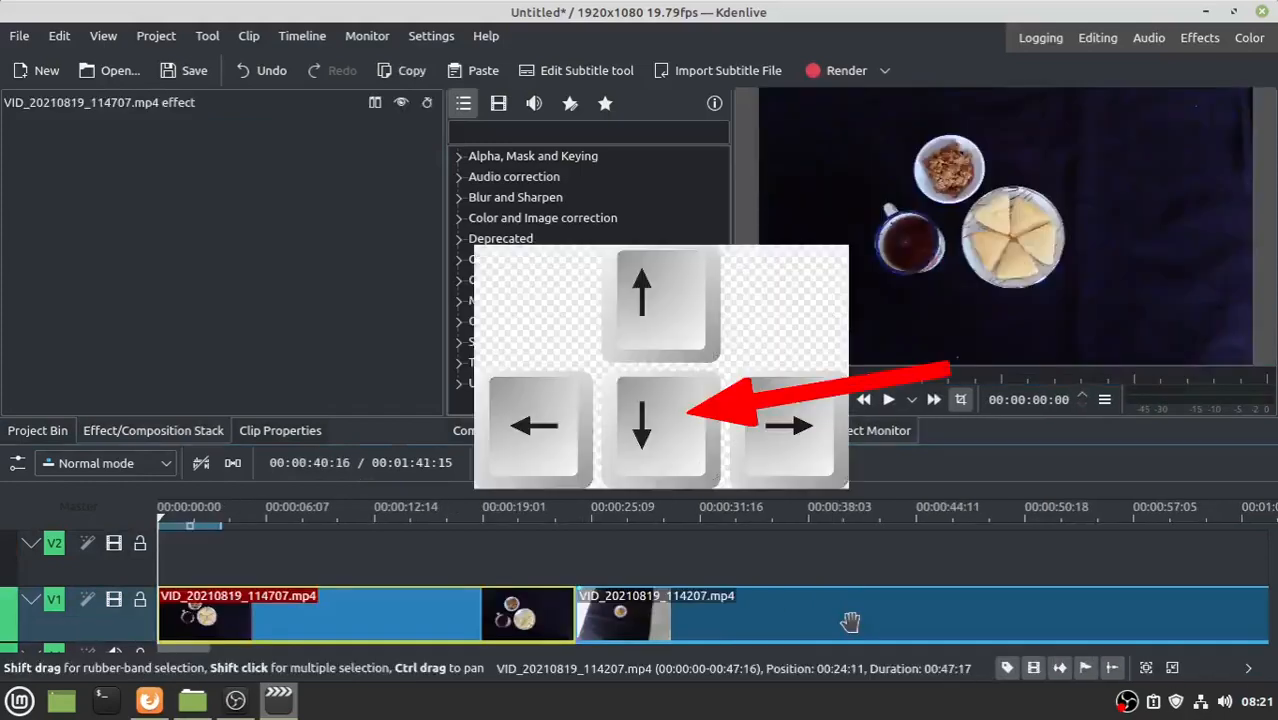
key(Down)
key(Down)
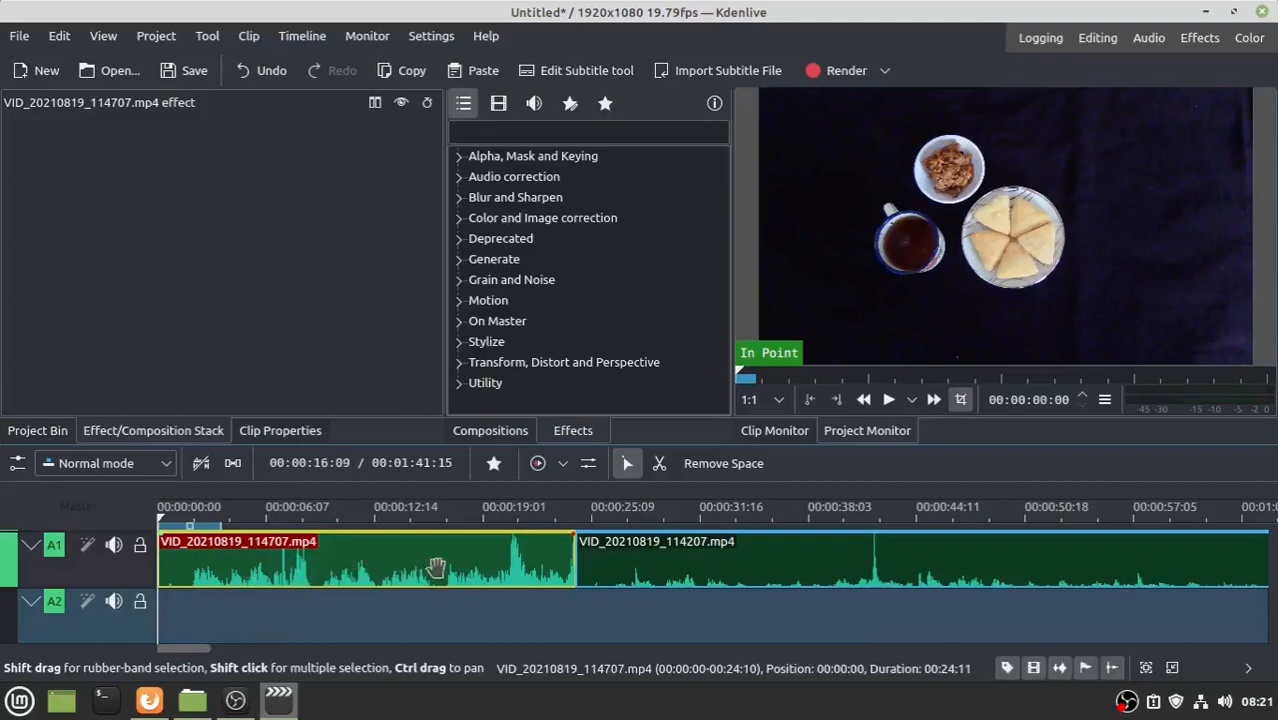
click(37, 430)
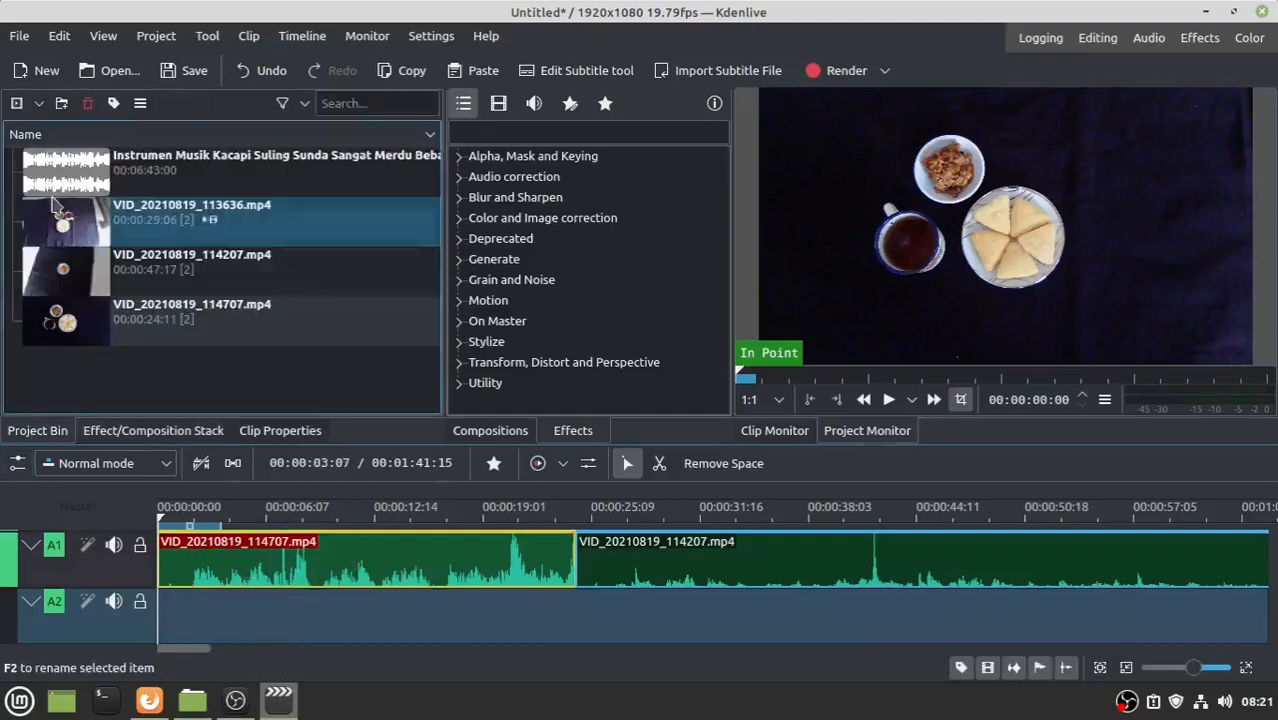
- Place the Kacapi Suling Sunda music on audio track A2 from 0:00 and enlarge the timeline
click(55, 172)
drag(55, 172, 160, 630)
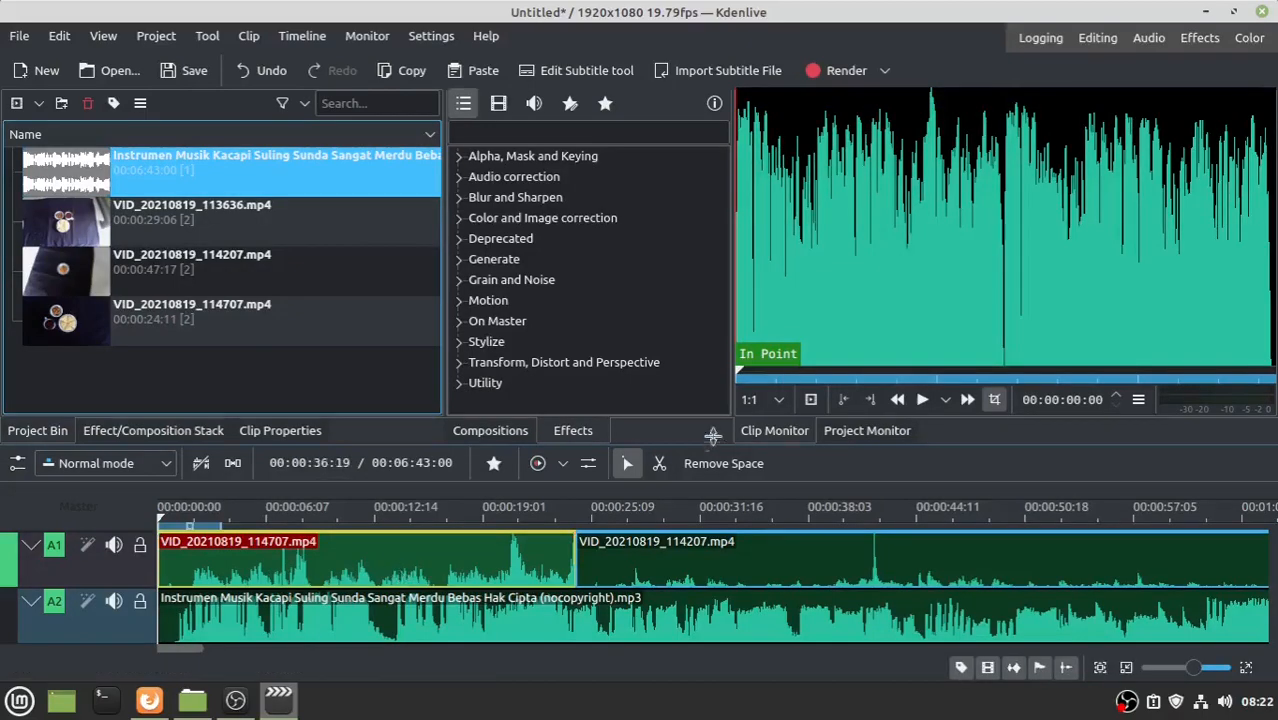
drag(937, 440, 941, 284)
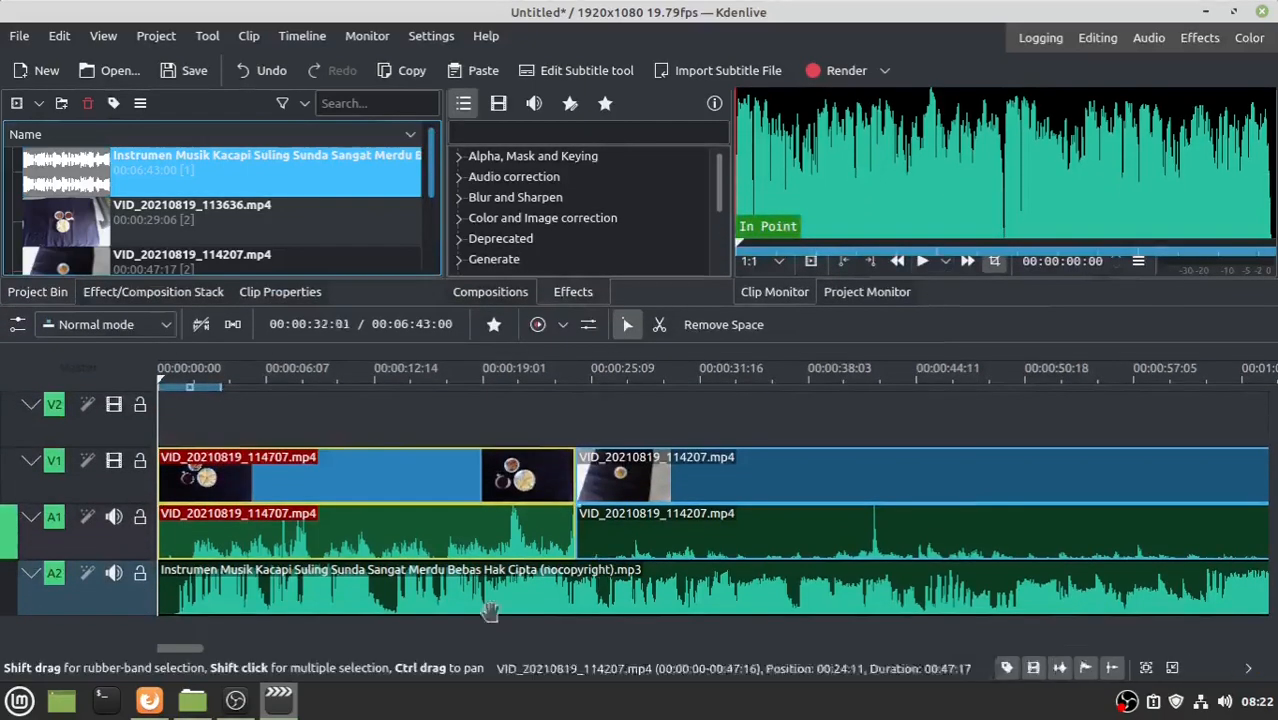
click(340, 474)
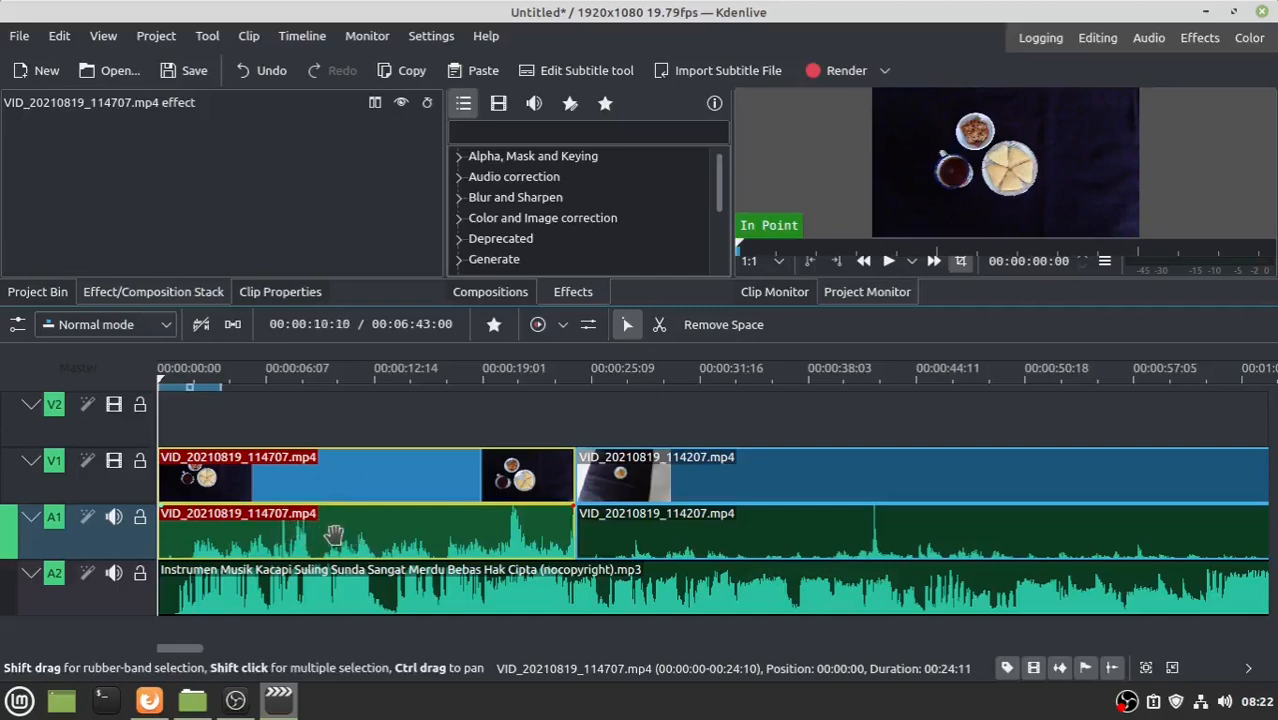
- Ungroup the first two clips and delete their original camera audio from A1
right_click(338, 482)
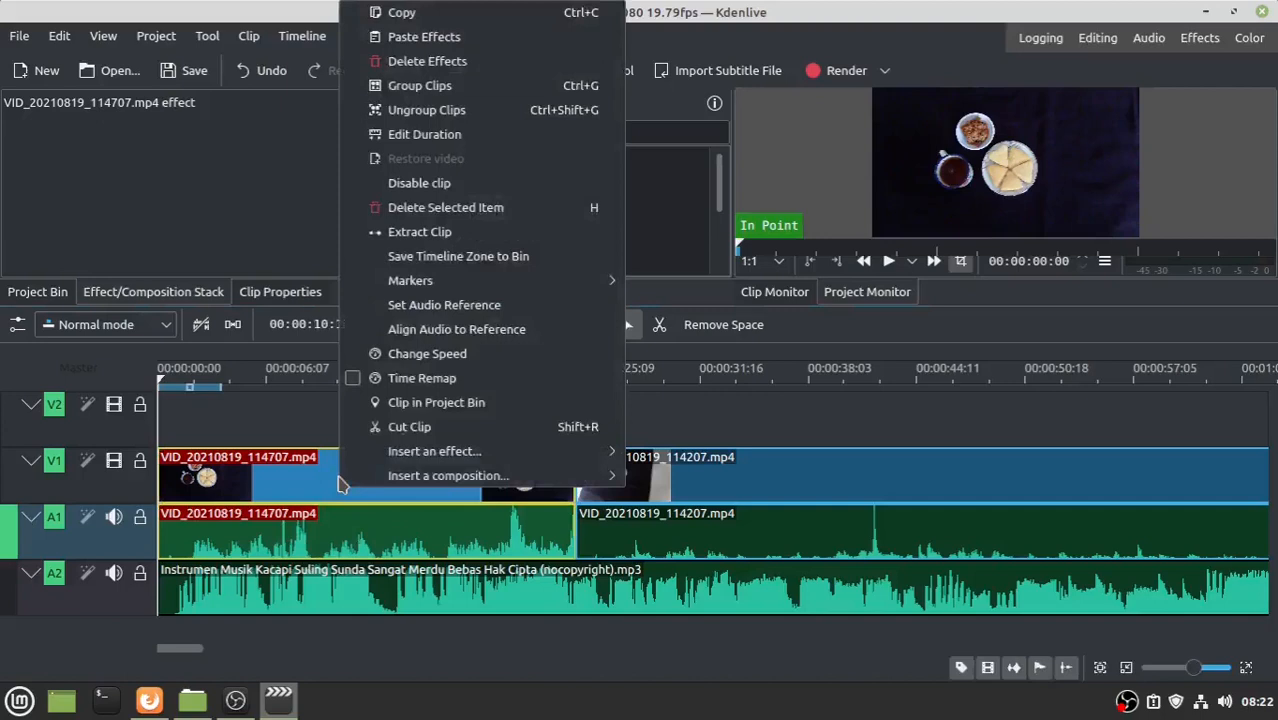
click(452, 117)
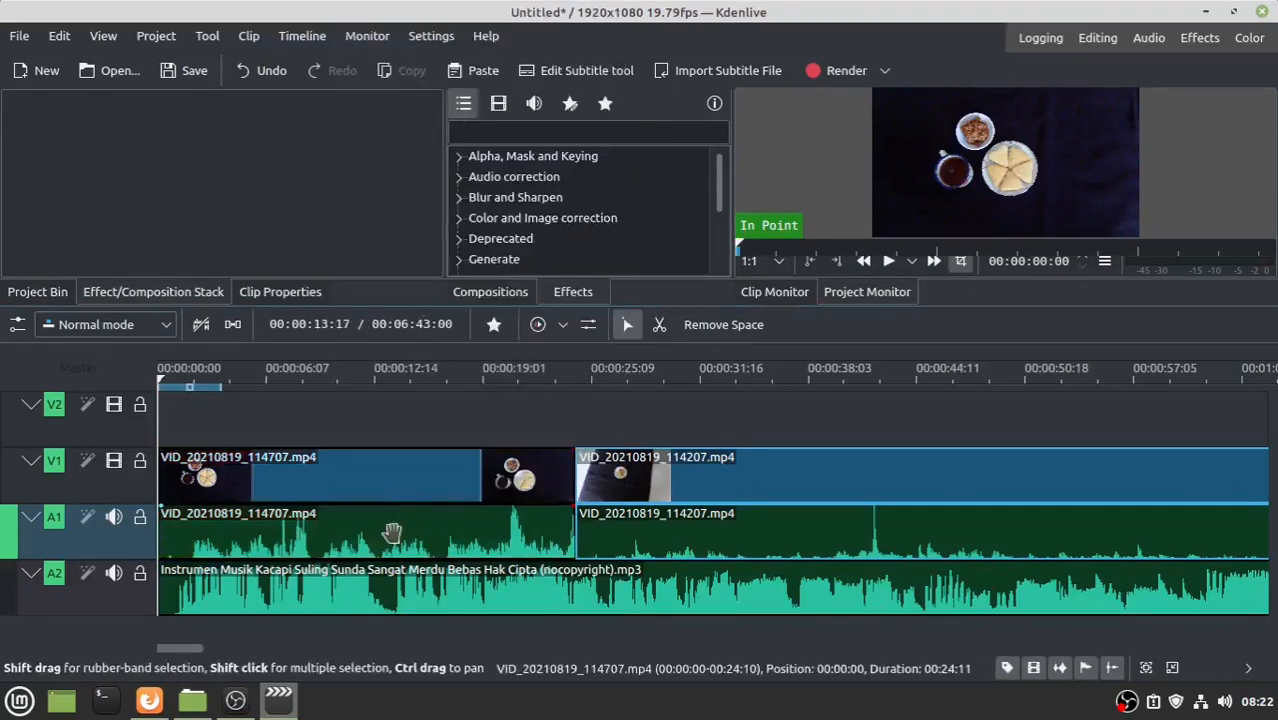
click(389, 534)
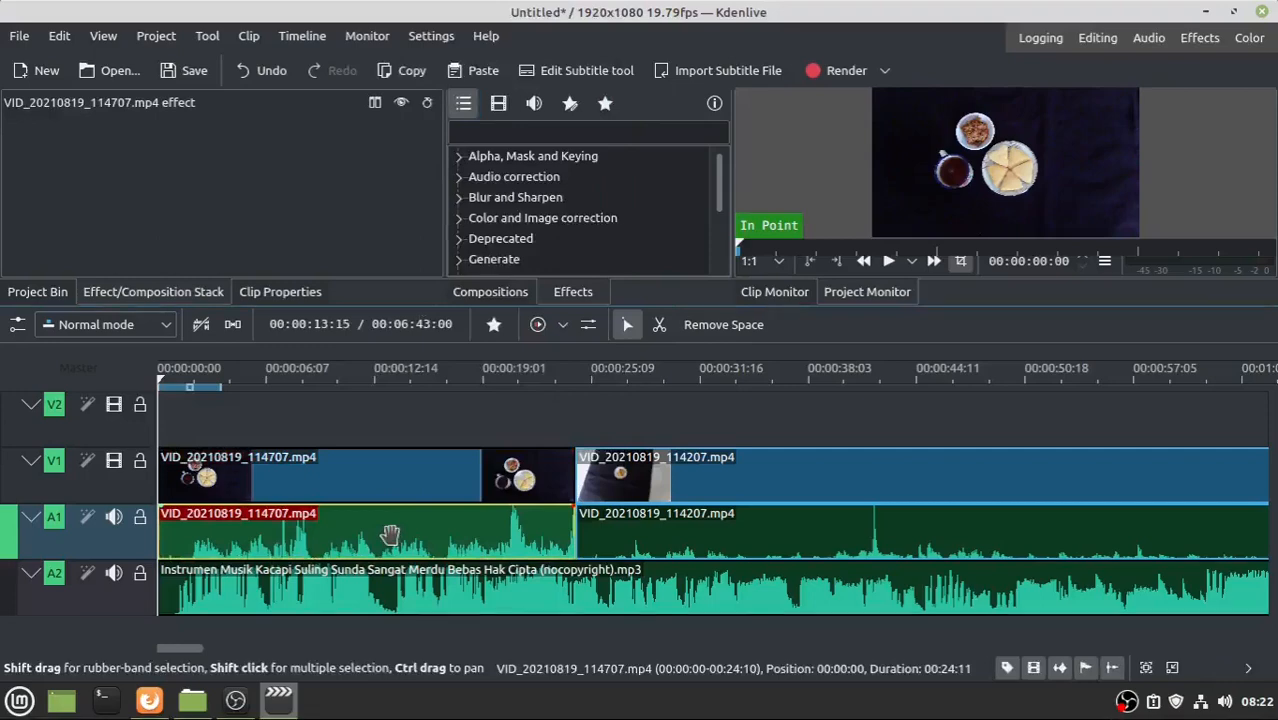
key(Delete)
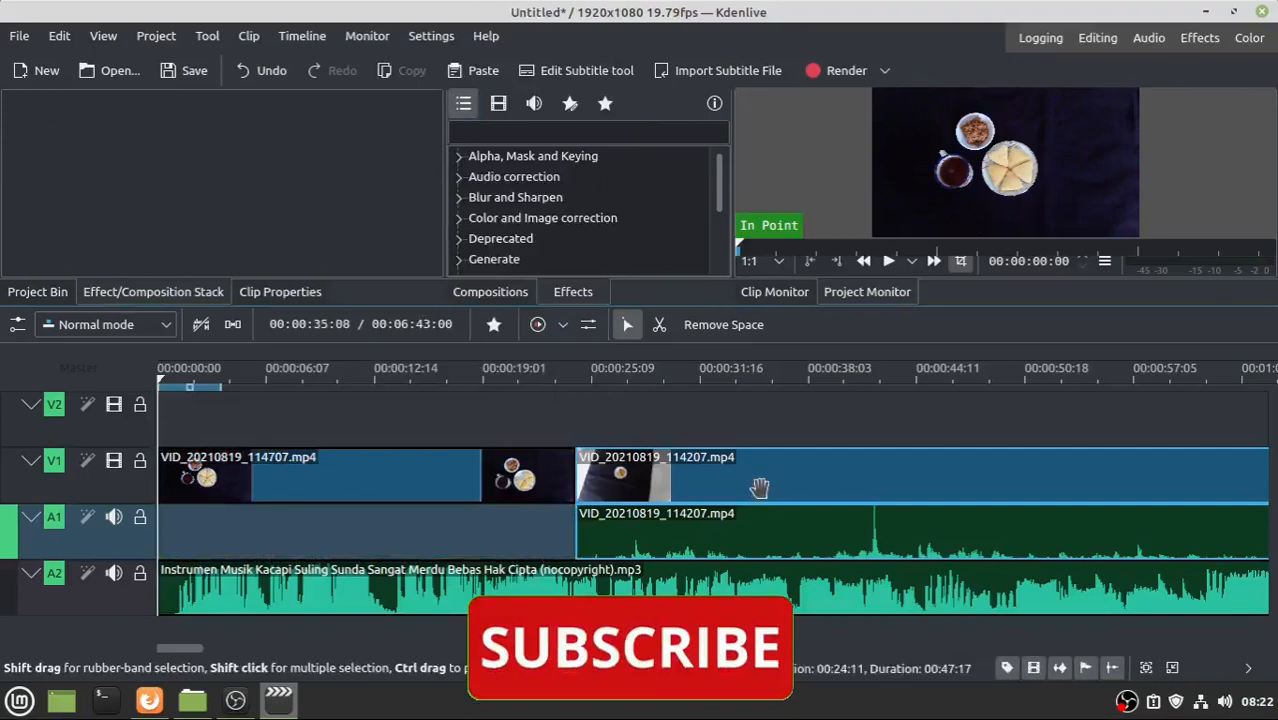
click(758, 480)
right_click(757, 479)
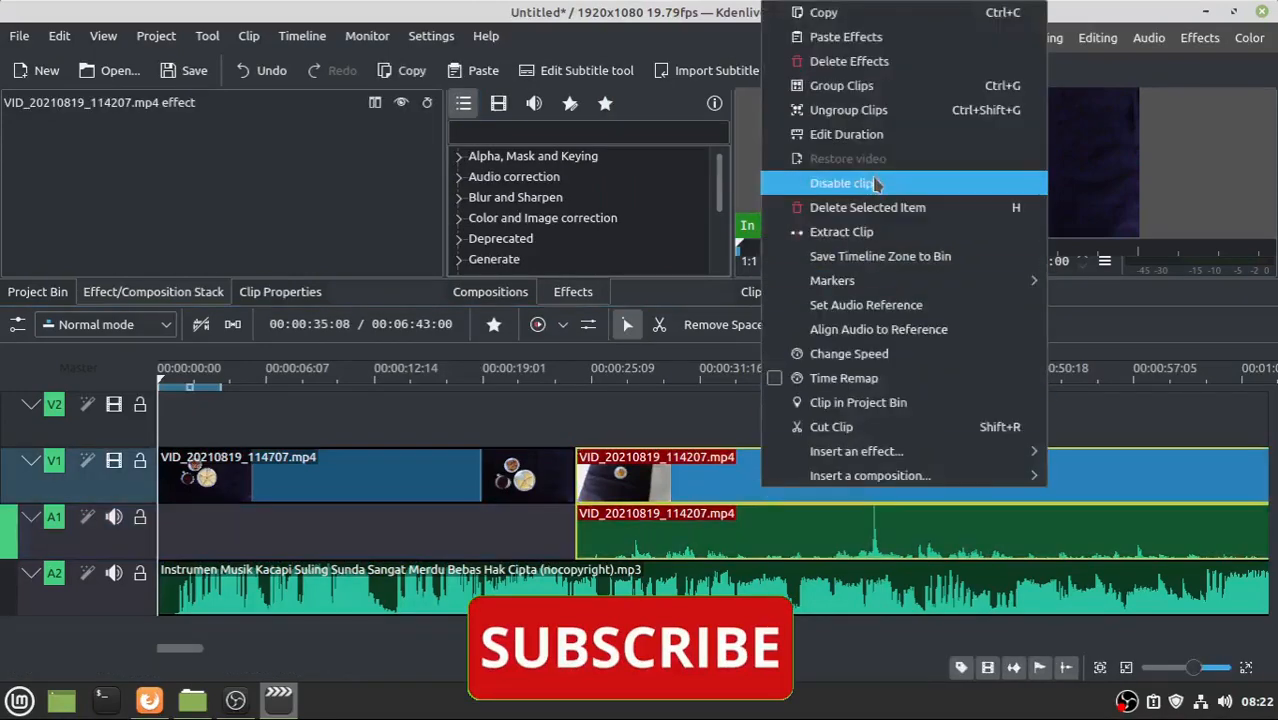
click(850, 111)
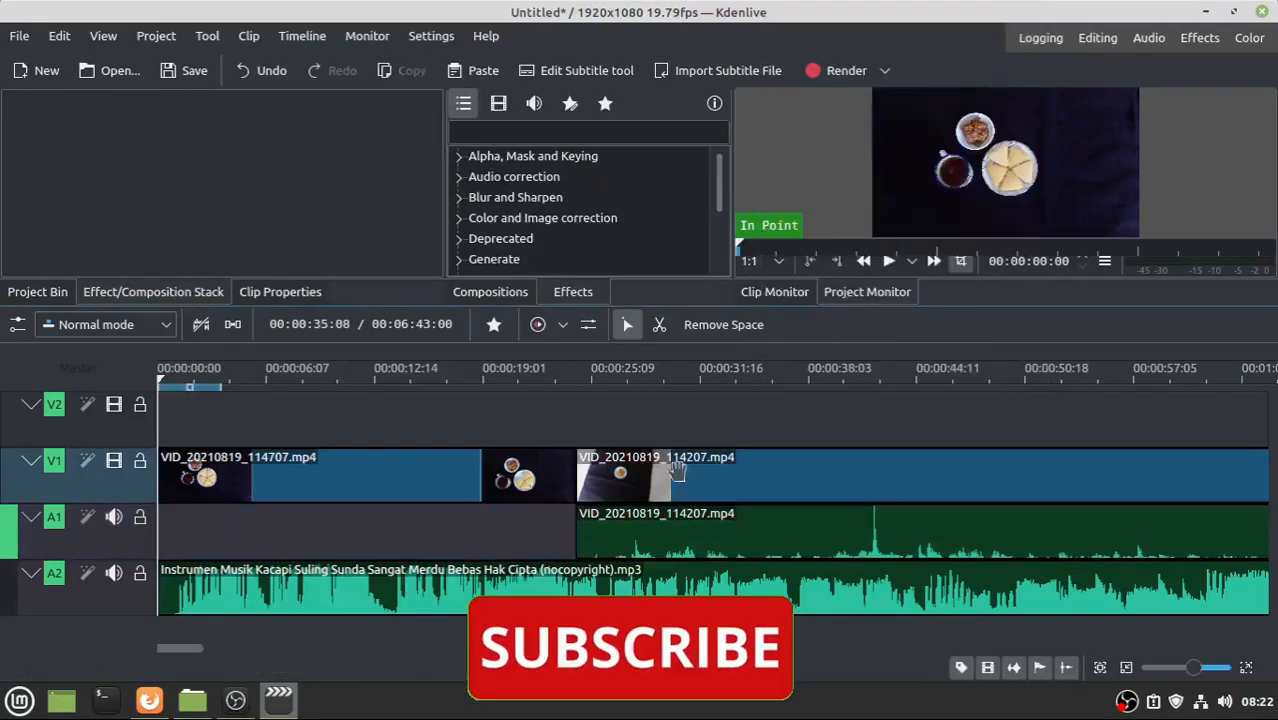
click(663, 530)
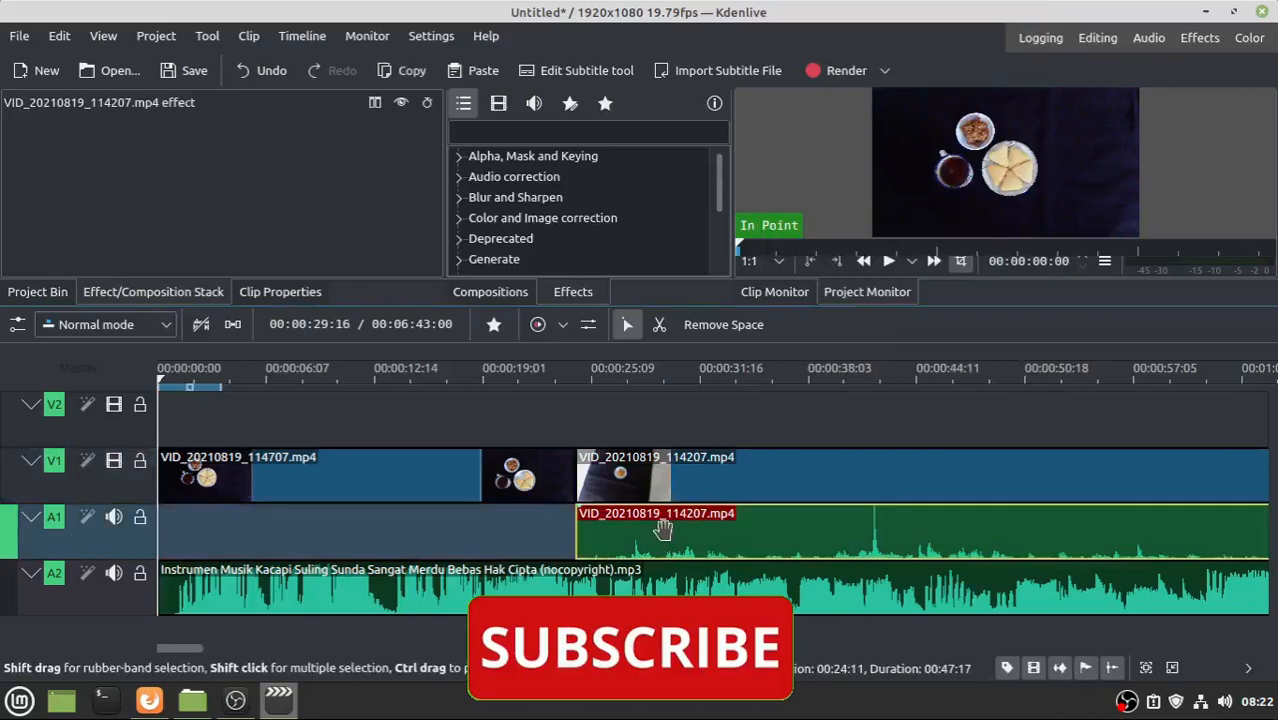
key(Delete)
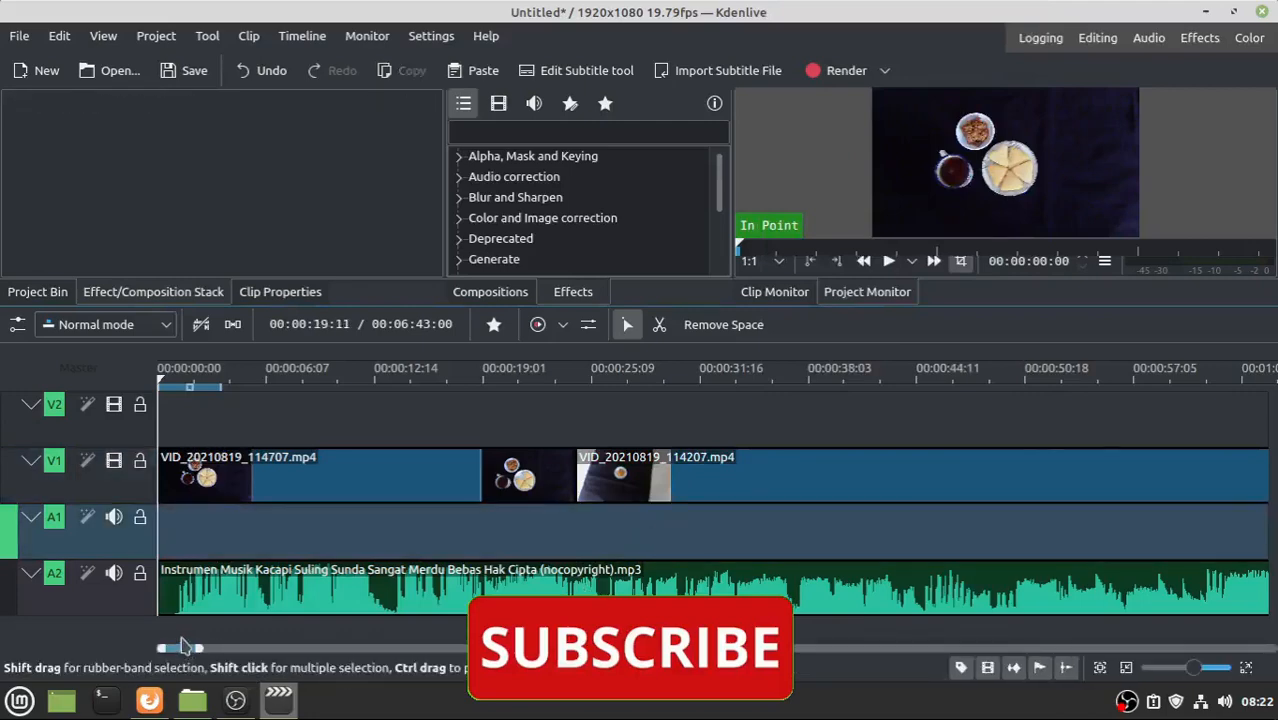
- Ungroup VID_20210819_113636.mp4 and delete its original audio as well
drag(183, 645, 216, 647)
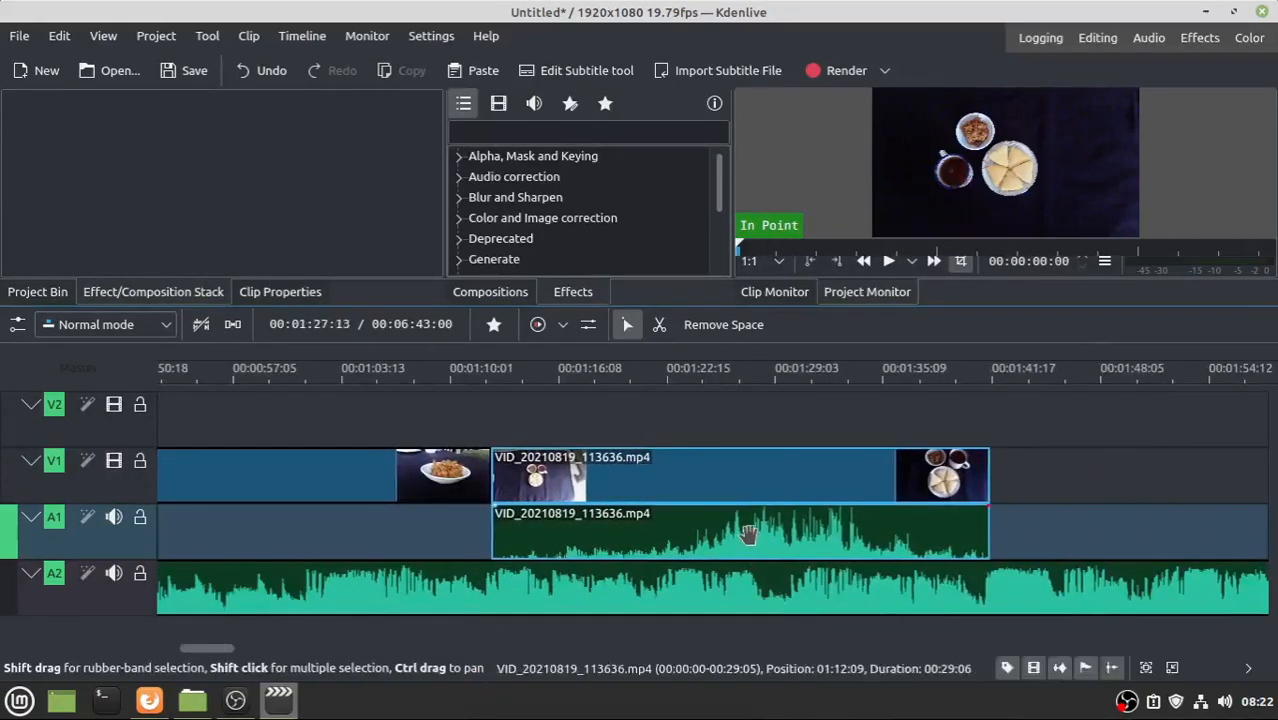
click(749, 534)
right_click(749, 534)
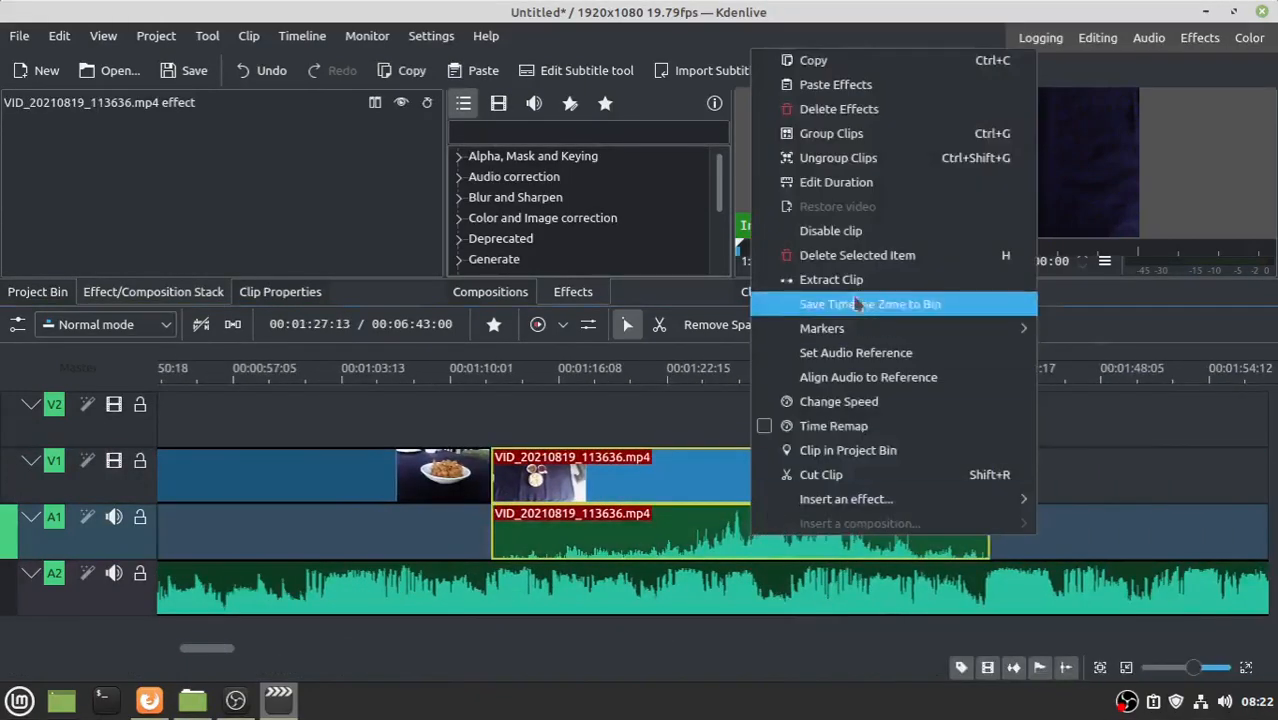
click(838, 160)
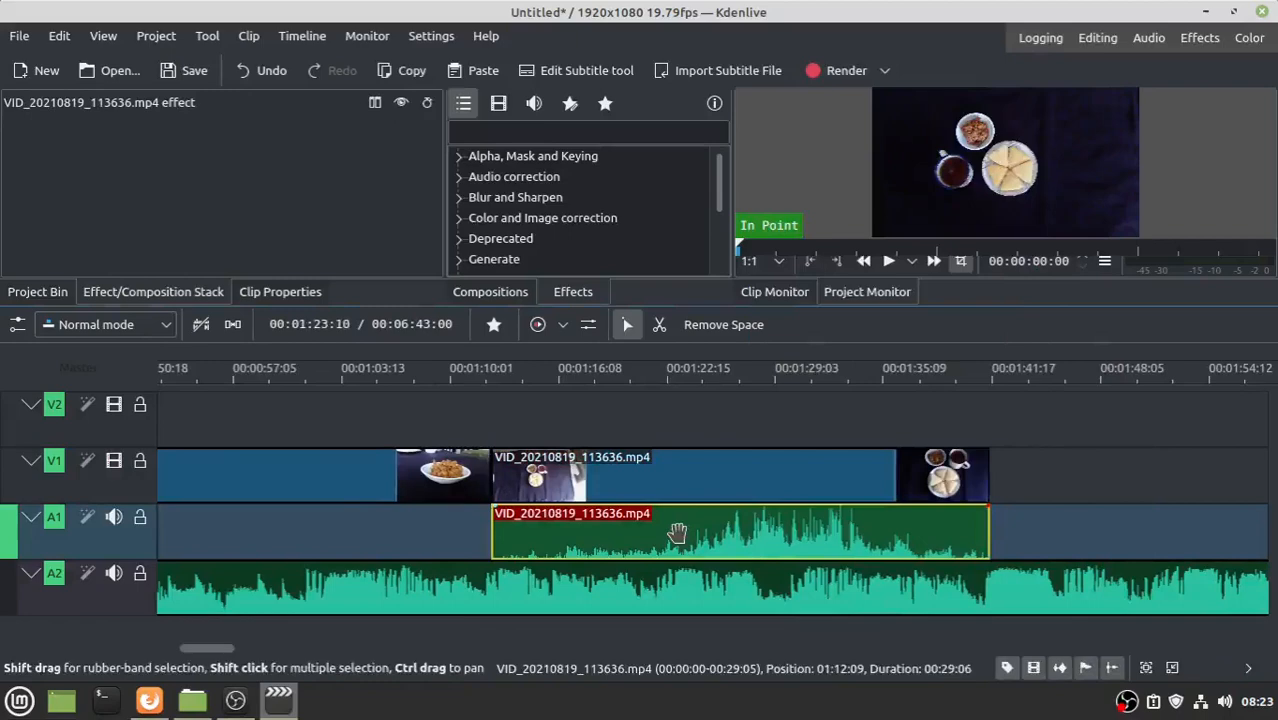
key(Delete)
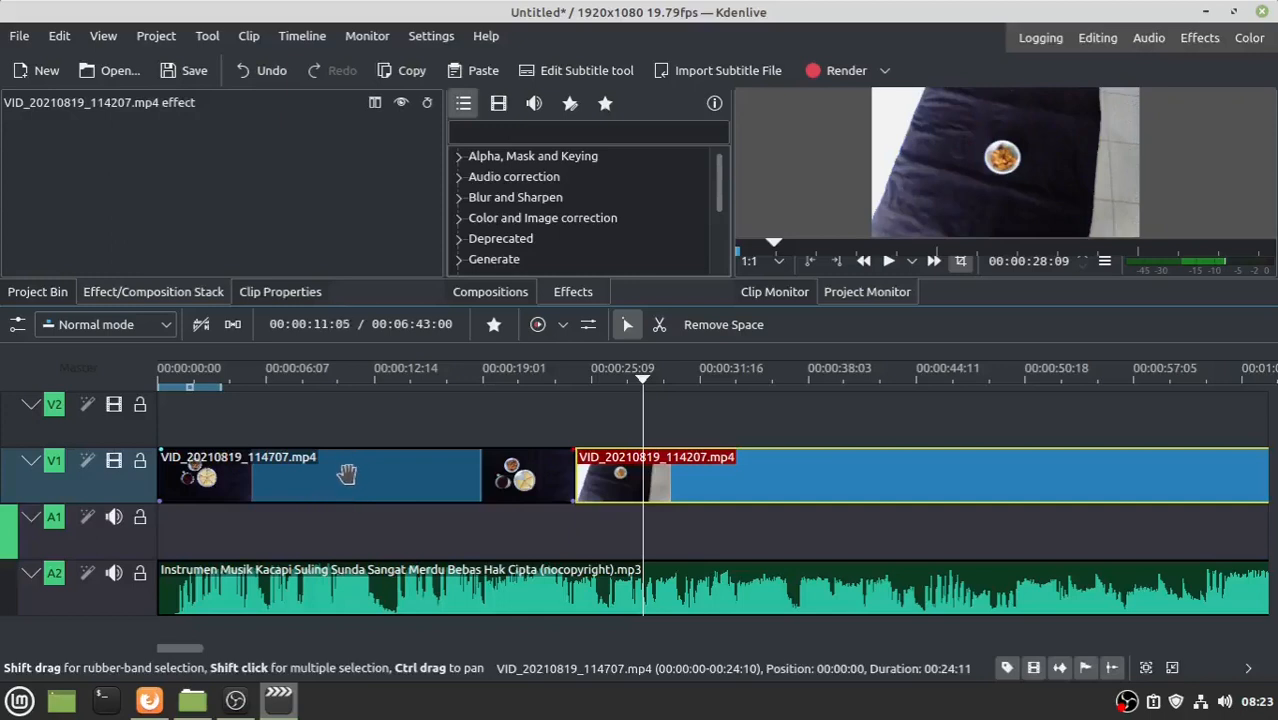
- Lift the clips onto V2 and reorder them so VID_20210819_113636.mp4 comes first
drag(346, 474, 357, 418)
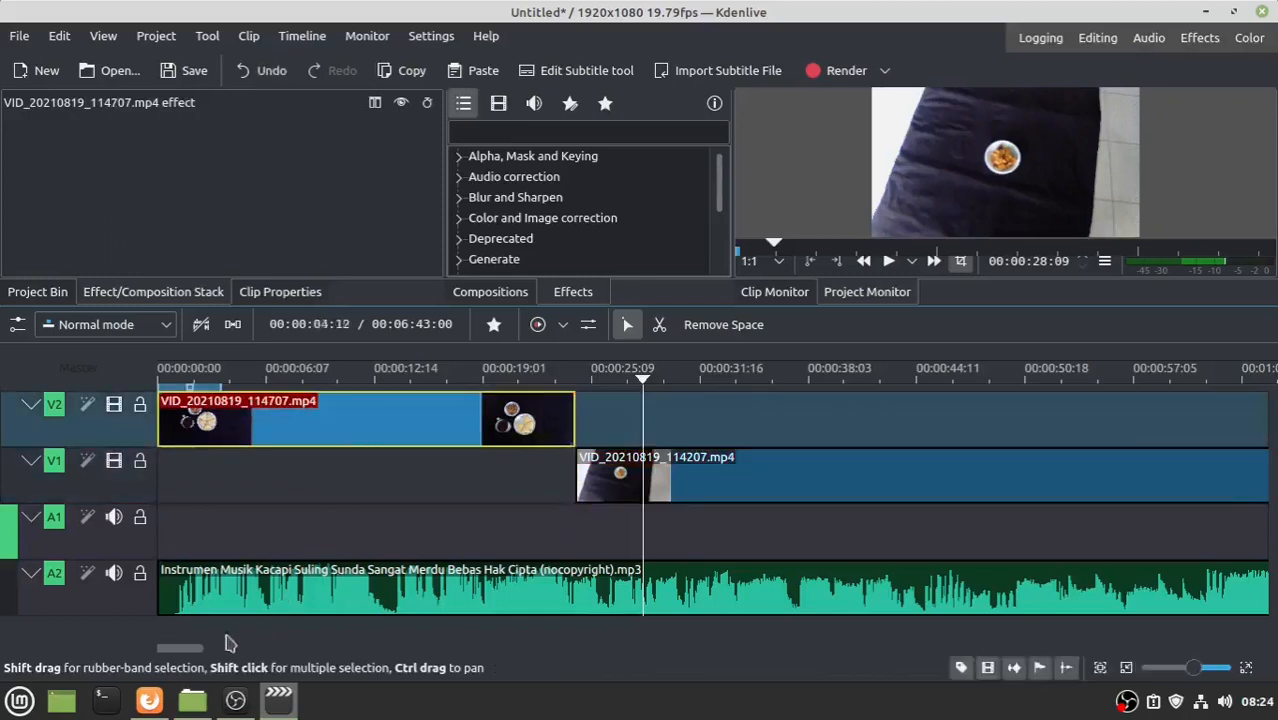
drag(172, 649, 207, 650)
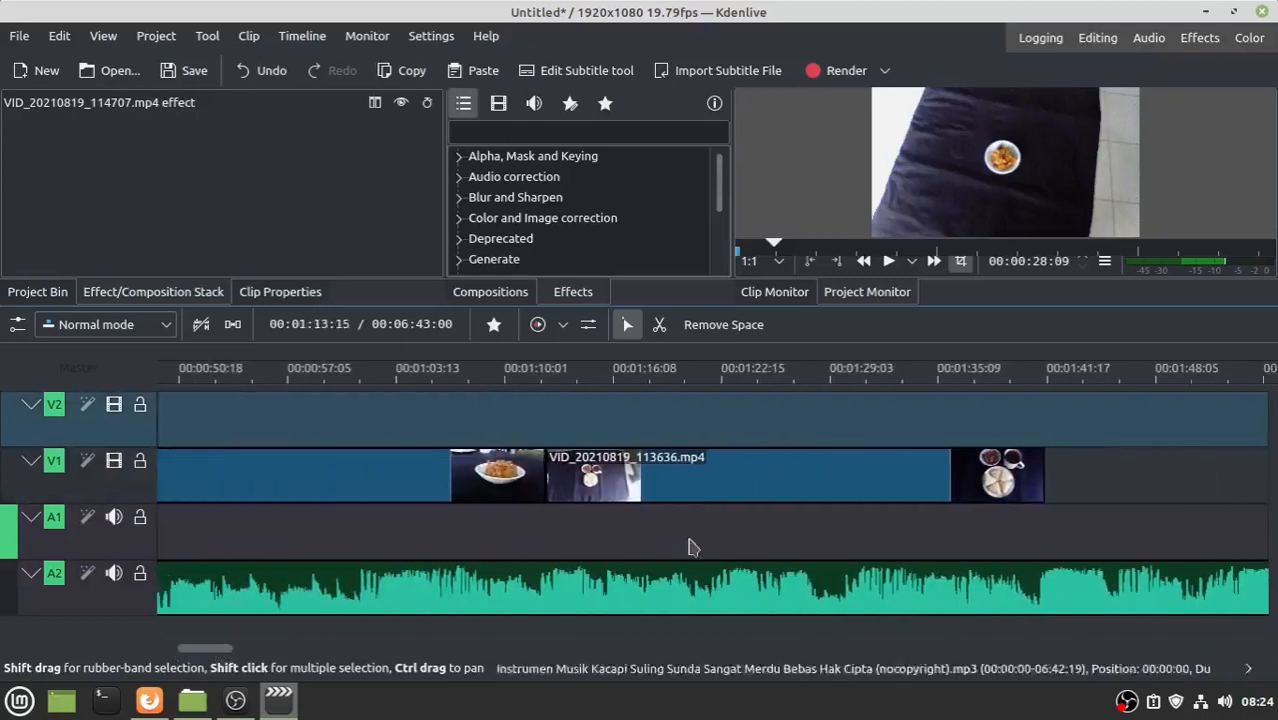
click(714, 484)
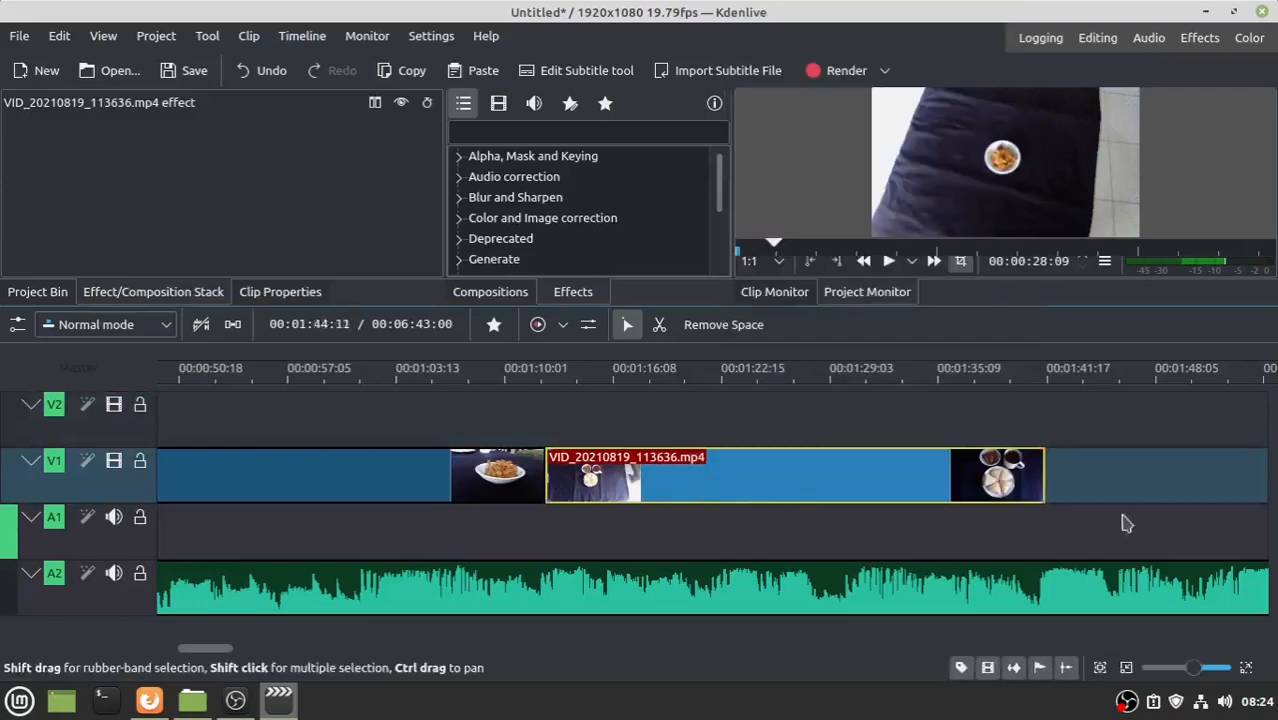
click(1105, 485)
click(700, 478)
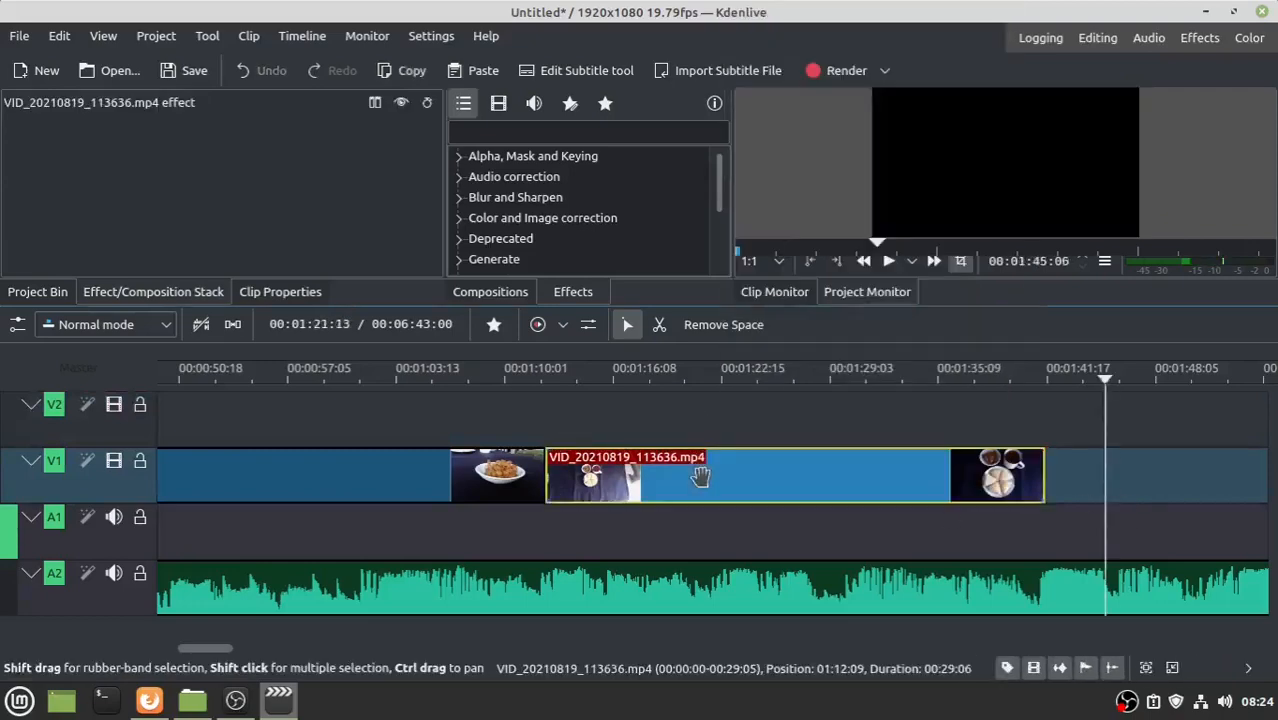
drag(700, 478, 700, 421)
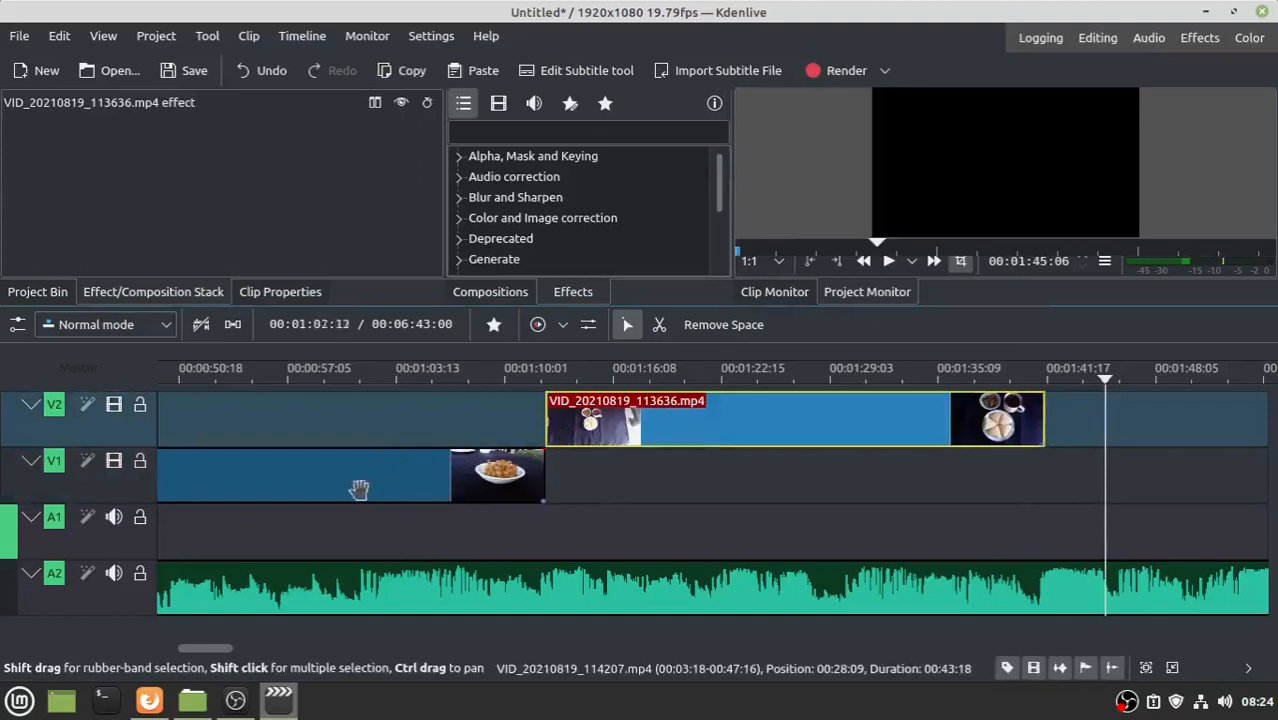
drag(359, 490, 943, 505)
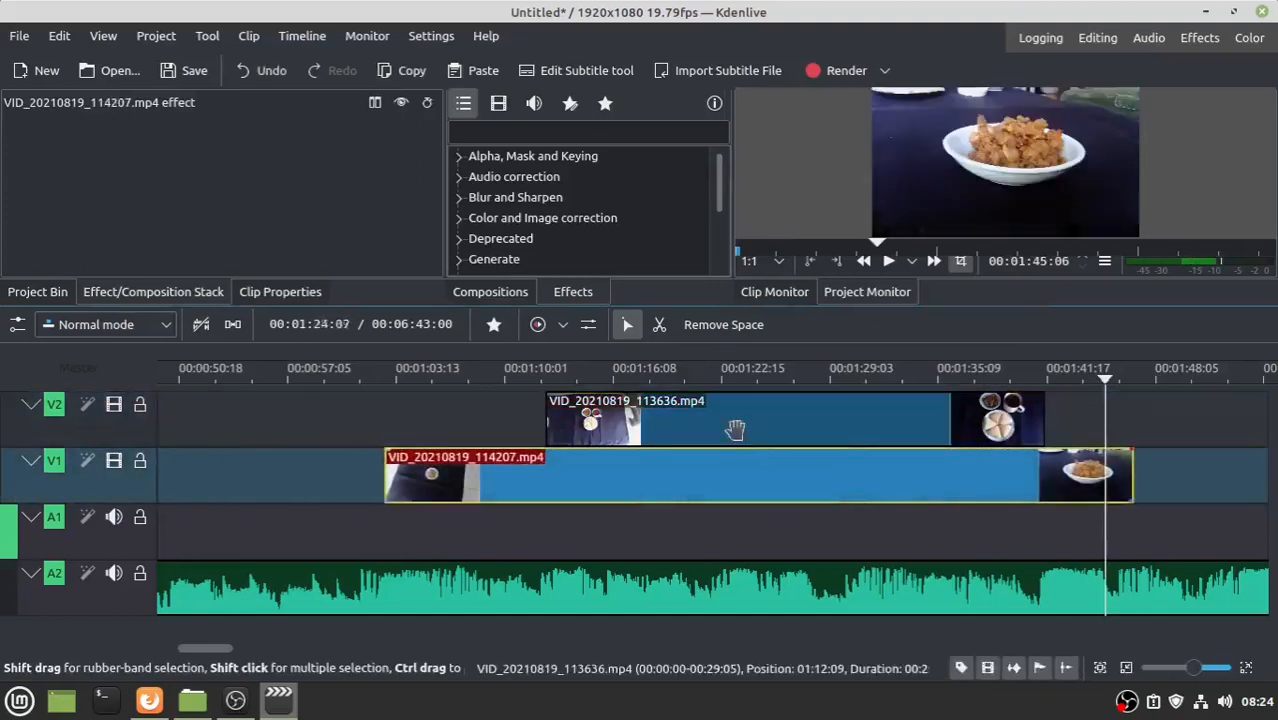
drag(735, 430, 319, 430)
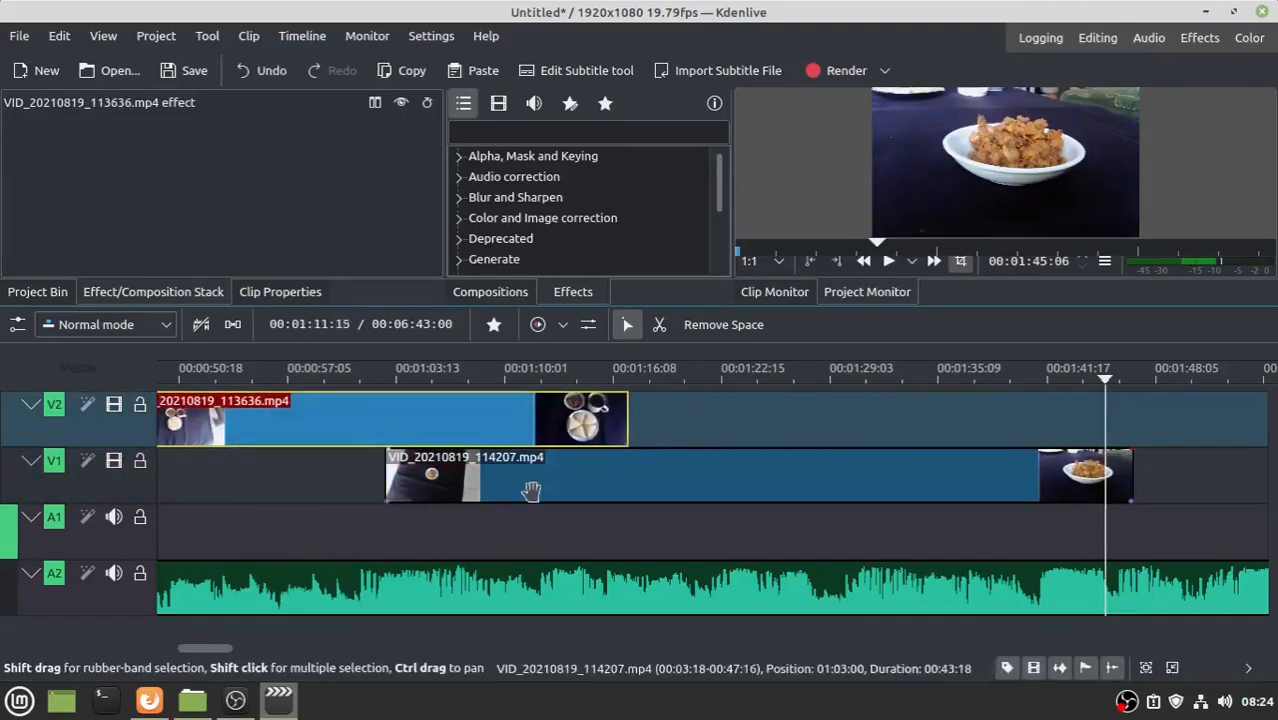
drag(531, 490, 796, 475)
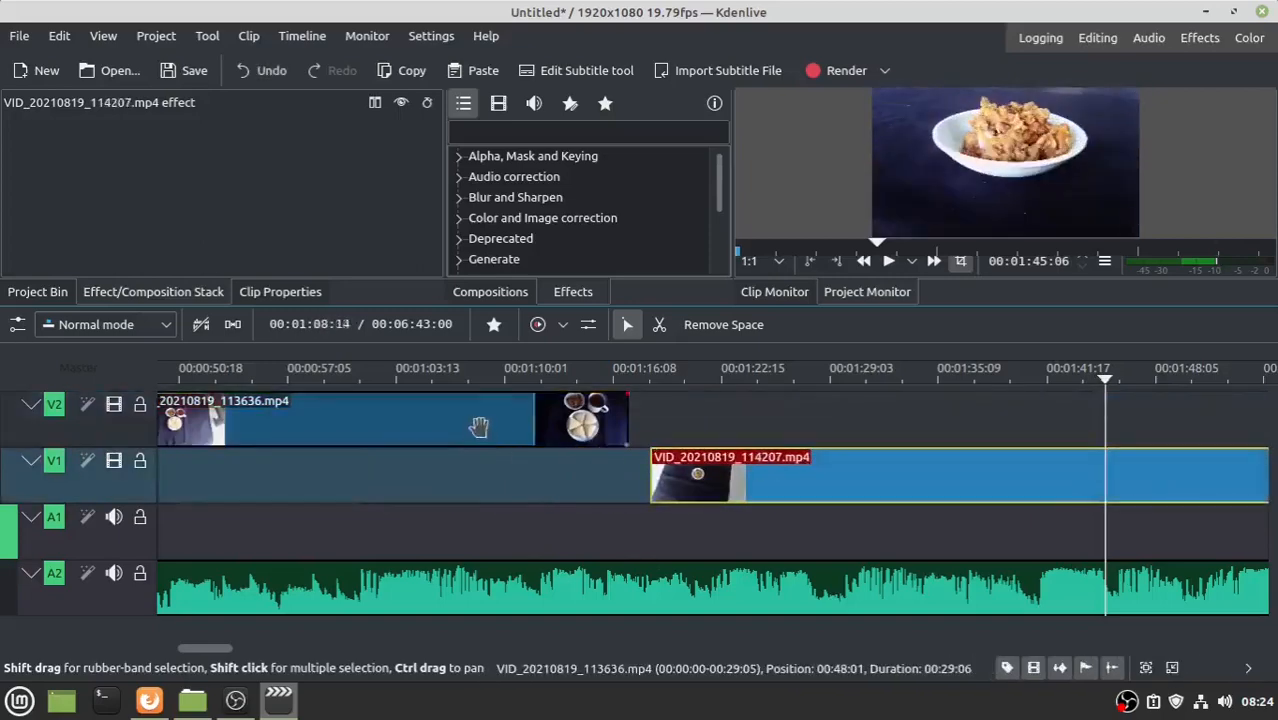
- Lay VID_20210819_113636.mp4 at 00:00 on V1, followed by the short clip and 114707
drag(479, 427, 494, 497)
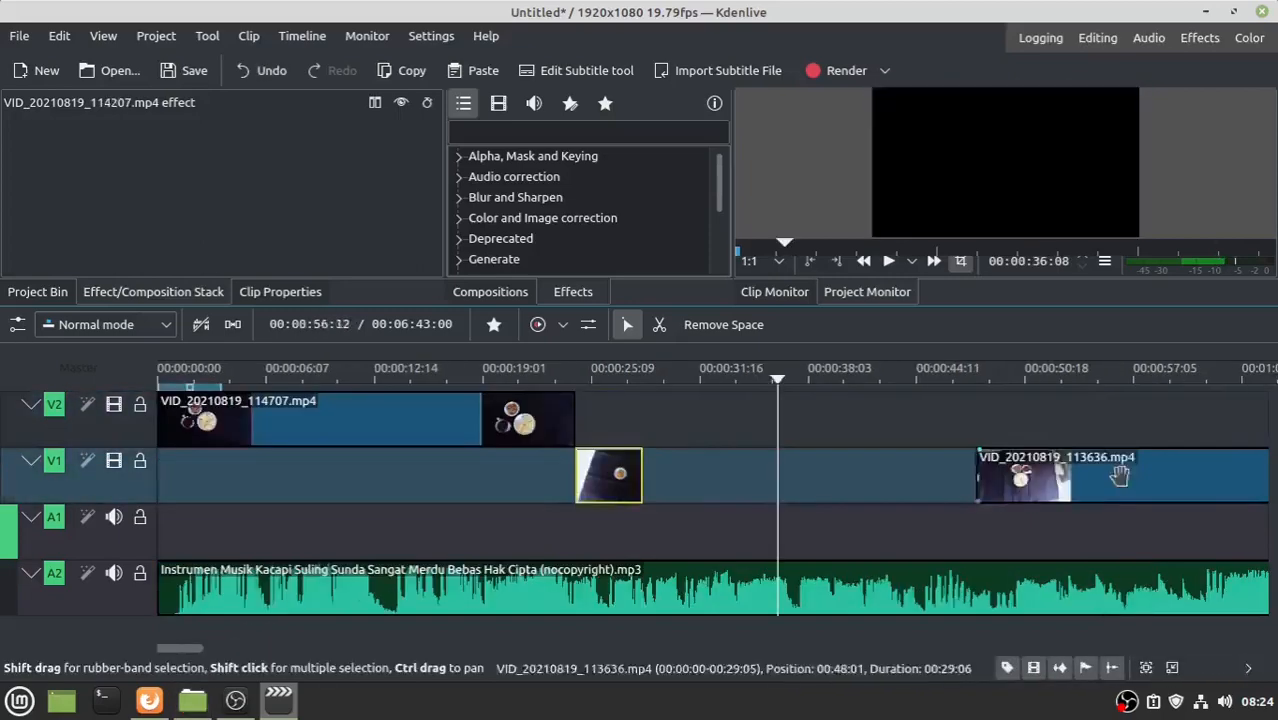
drag(1118, 481, 815, 481)
drag(680, 460, 166, 460)
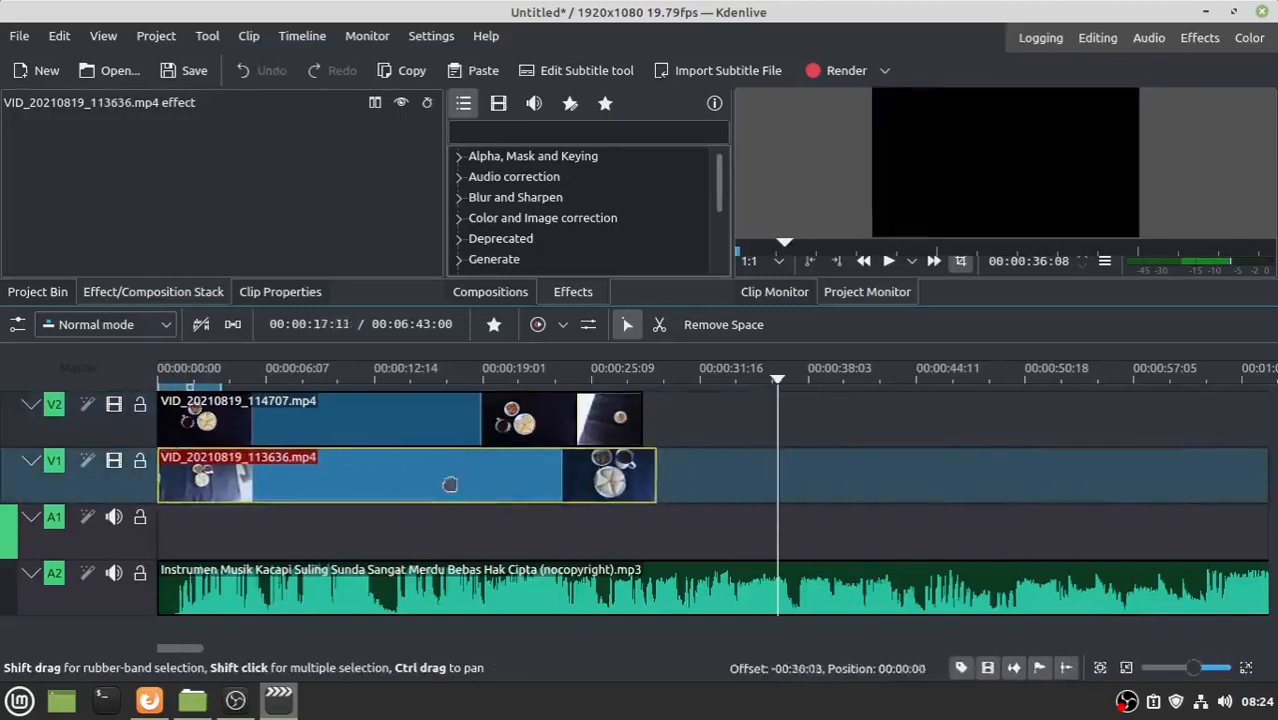
drag(610, 420, 690, 476)
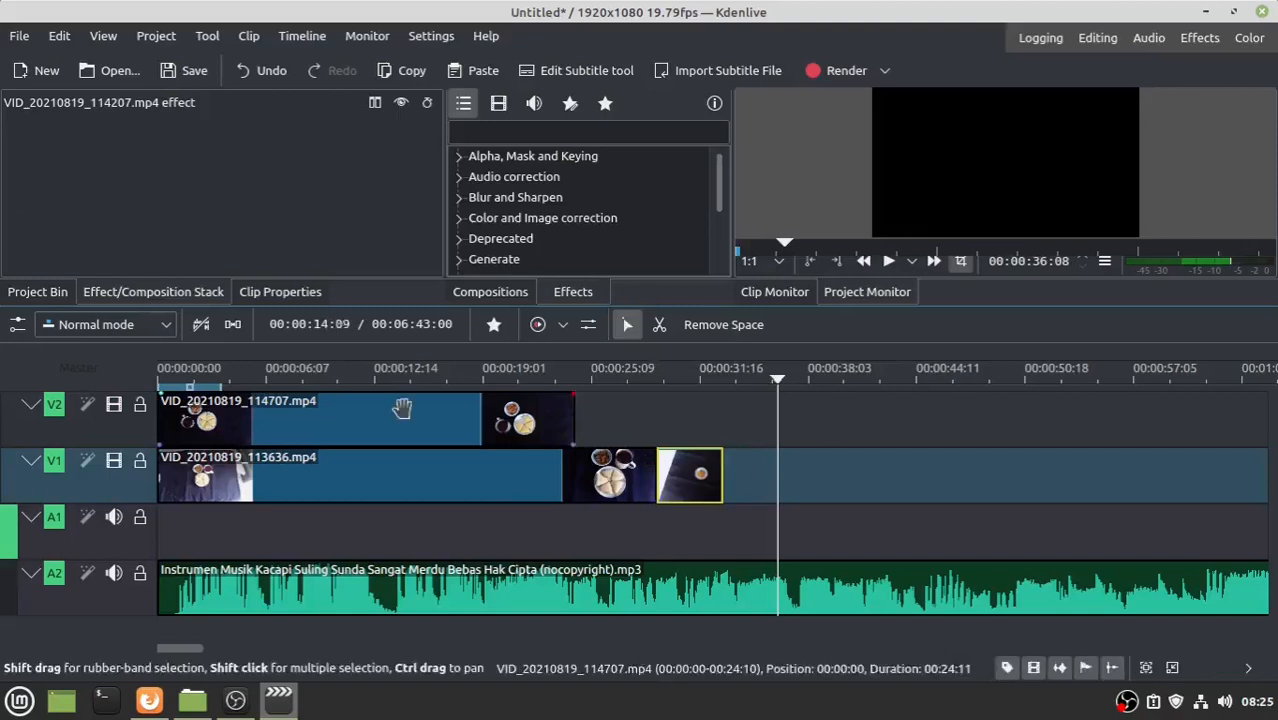
drag(399, 420, 948, 472)
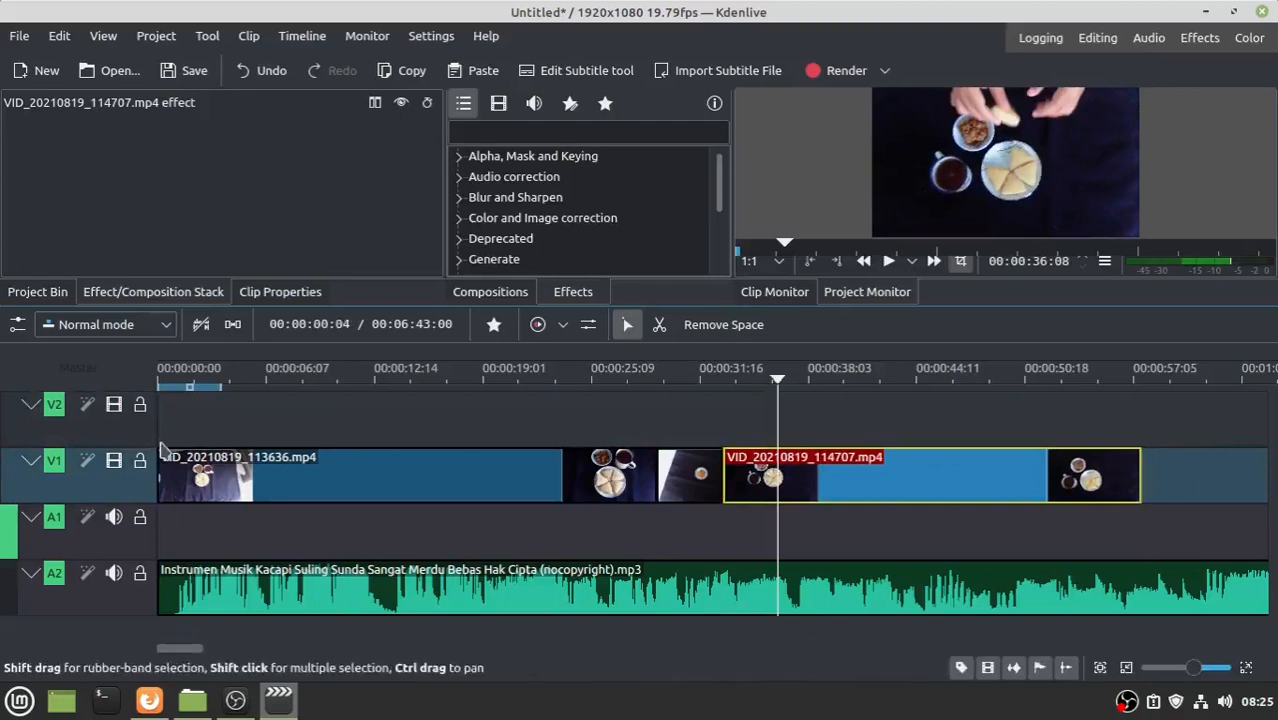
click(316, 477)
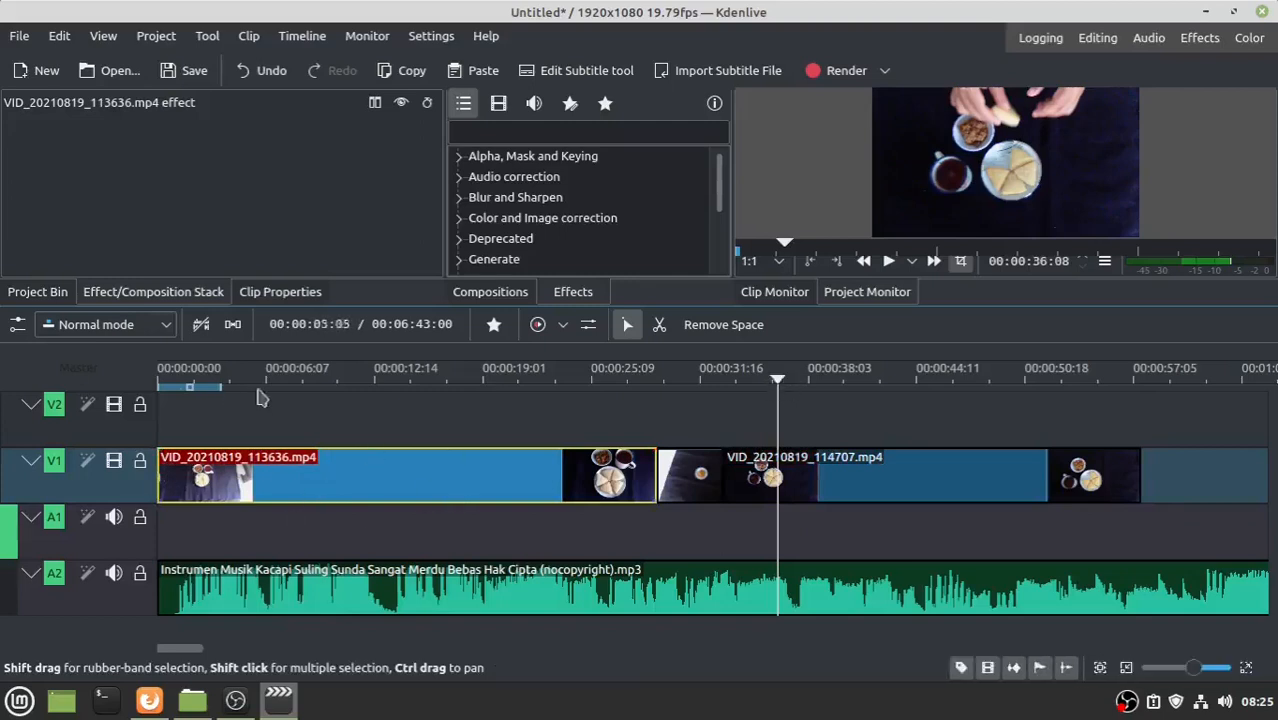
- Play the edit from the start and park the playhead at about 31 seconds
key(Home)
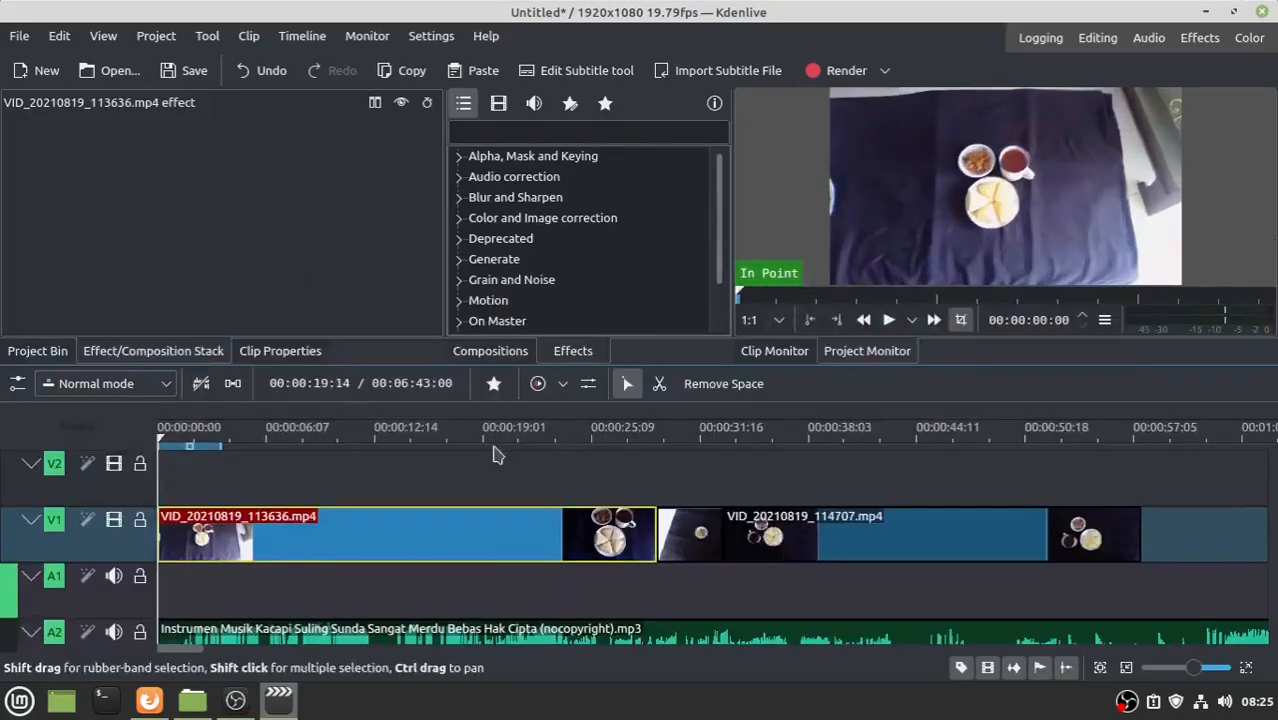
key(space)
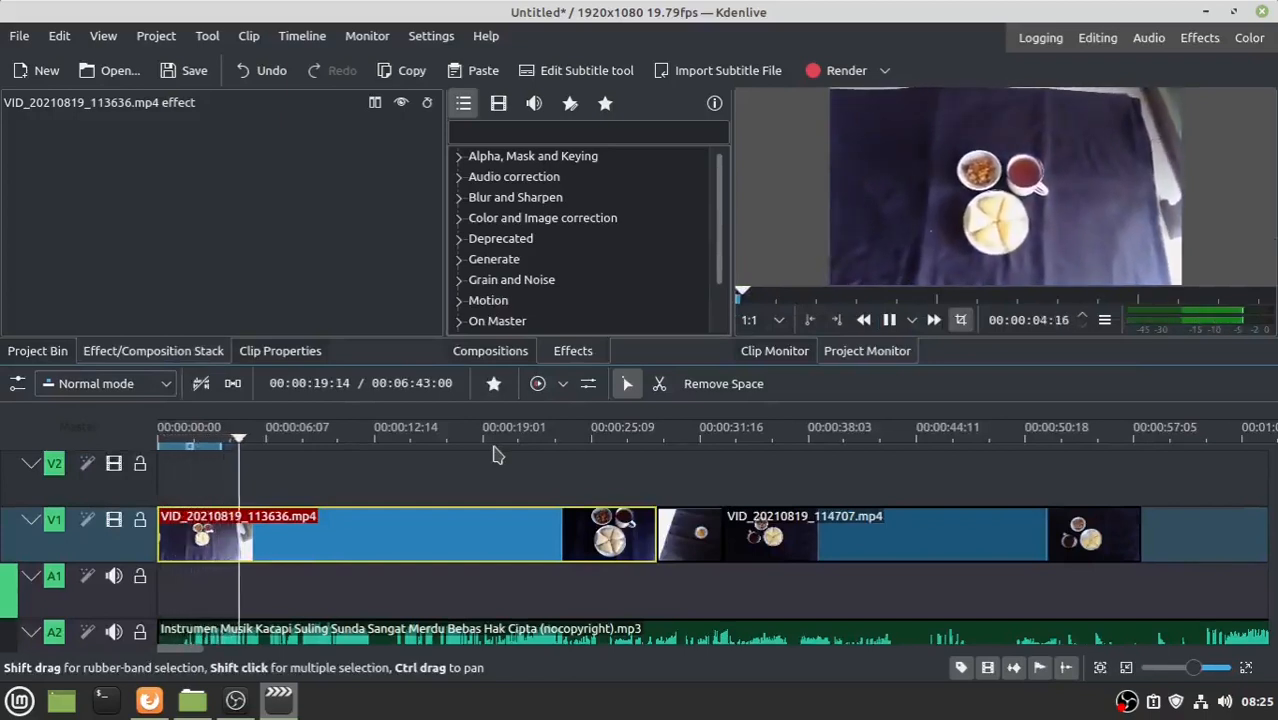
click(713, 460)
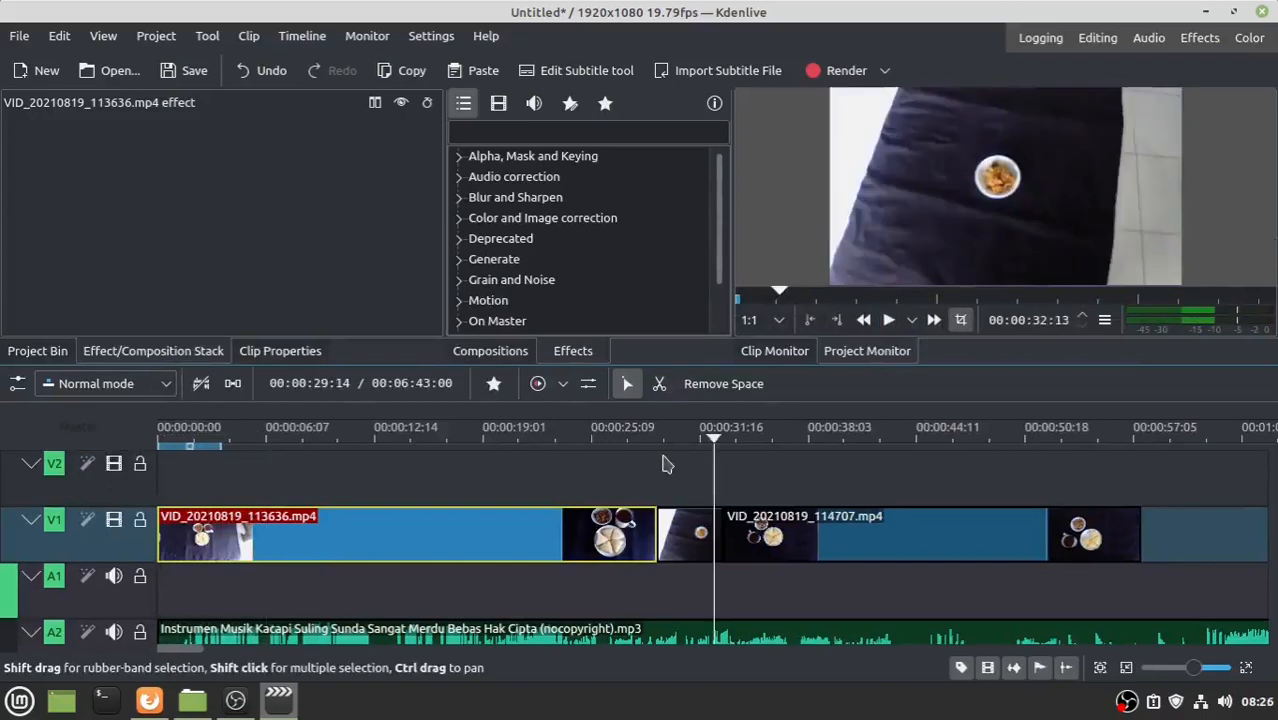
click(681, 457)
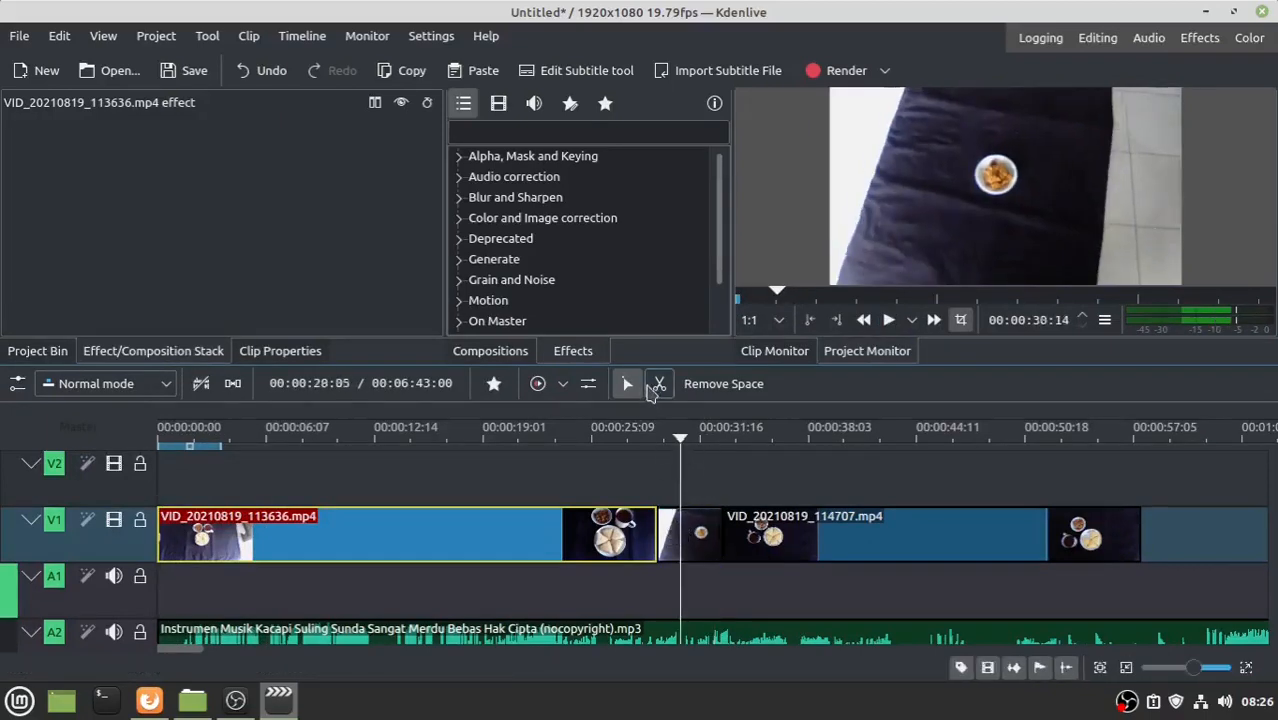
click(691, 454)
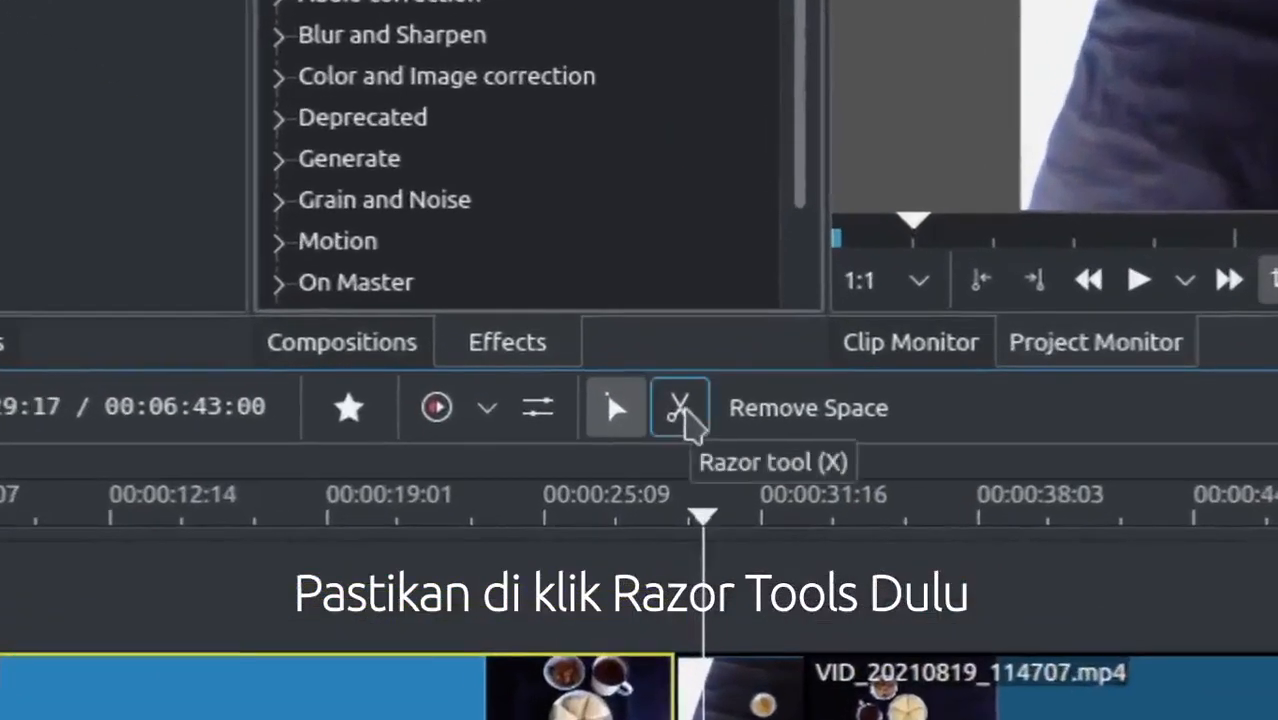
- Razor-cut at the playhead, delete the short unwanted piece and remove the leftover gap
click(686, 418)
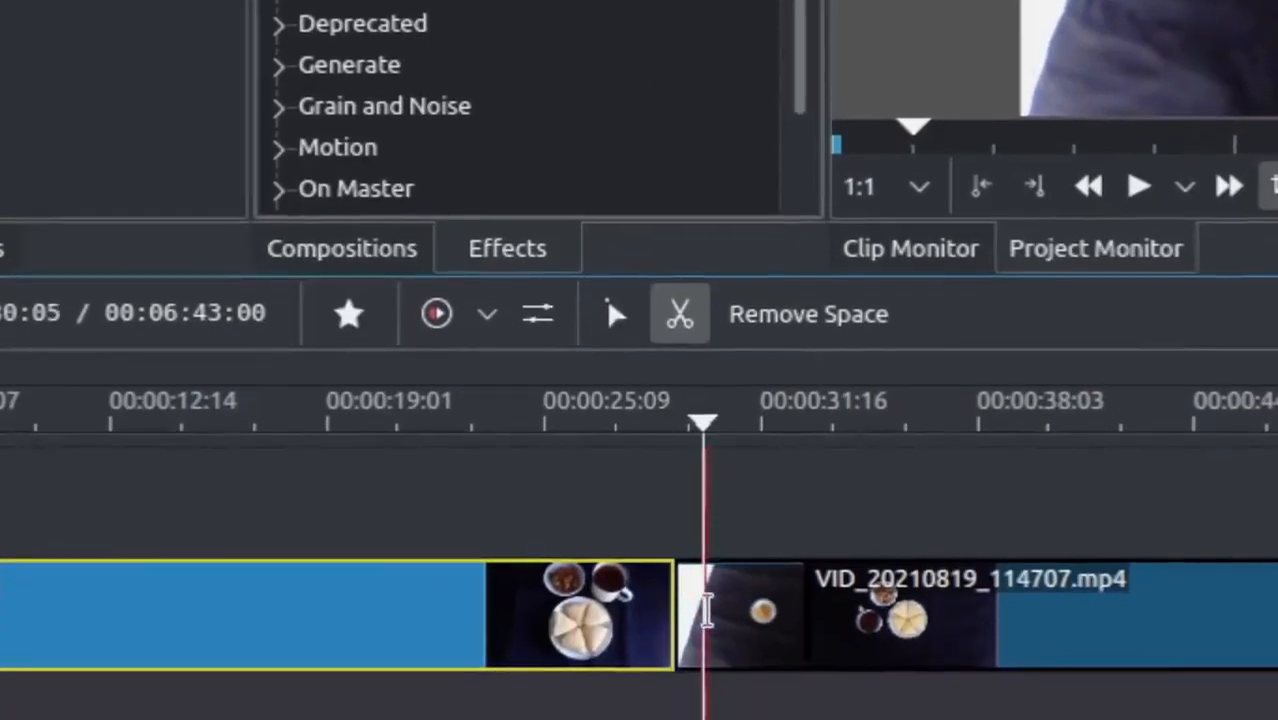
click(706, 610)
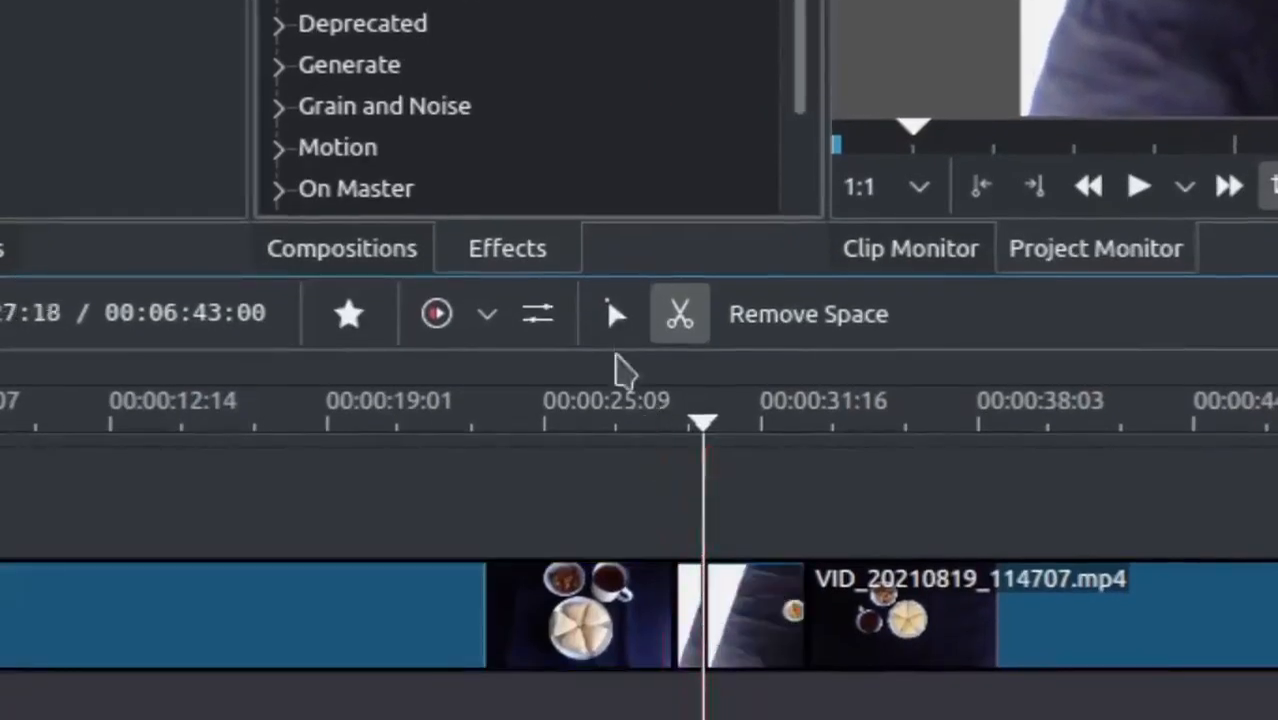
click(614, 313)
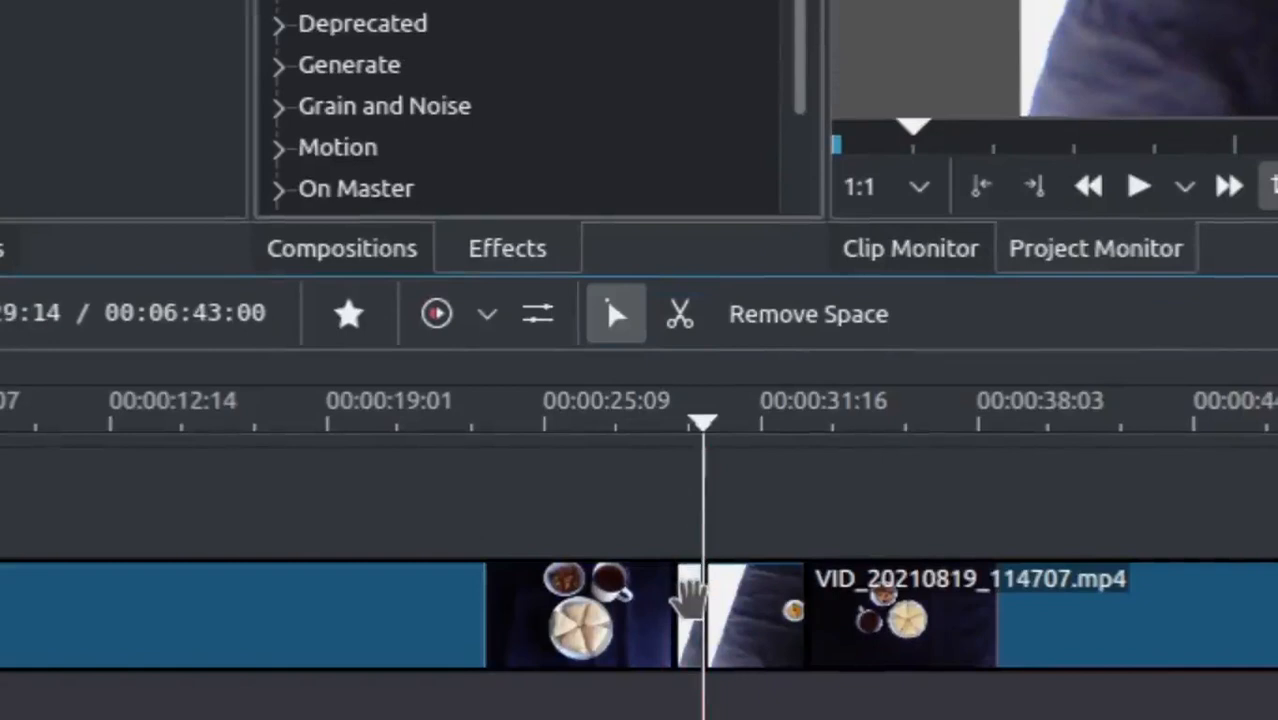
click(688, 598)
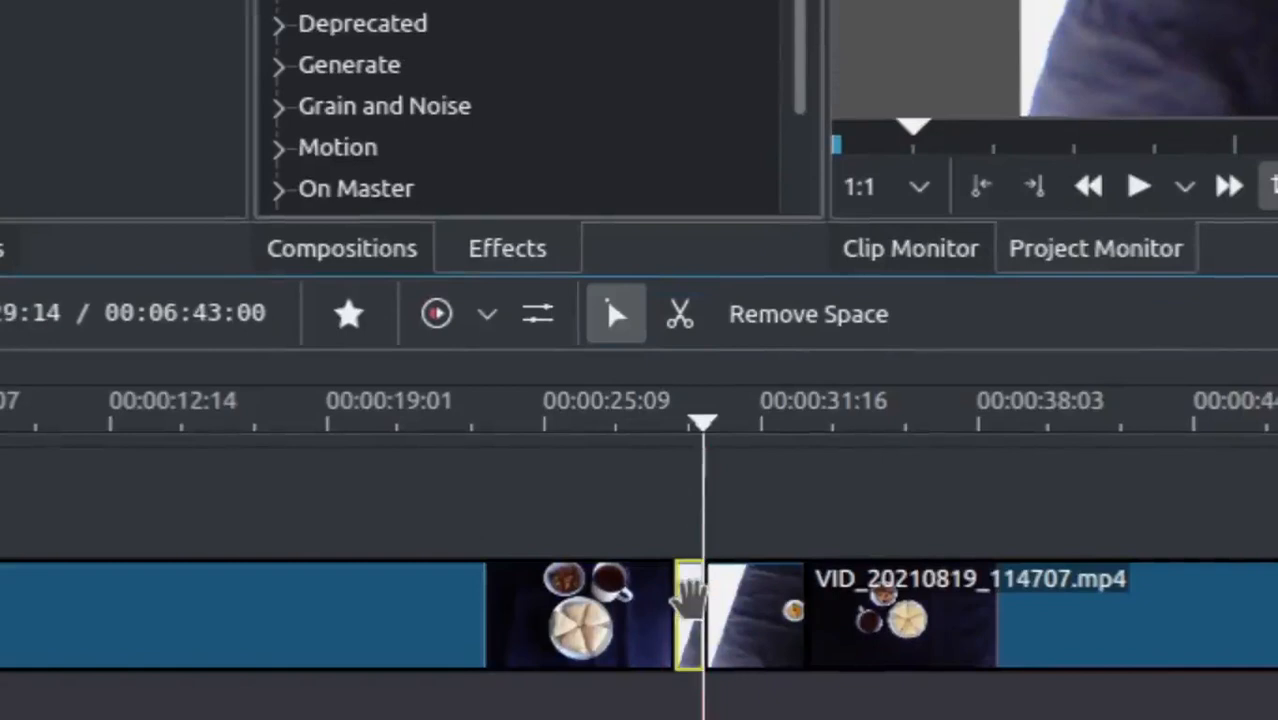
key(Delete)
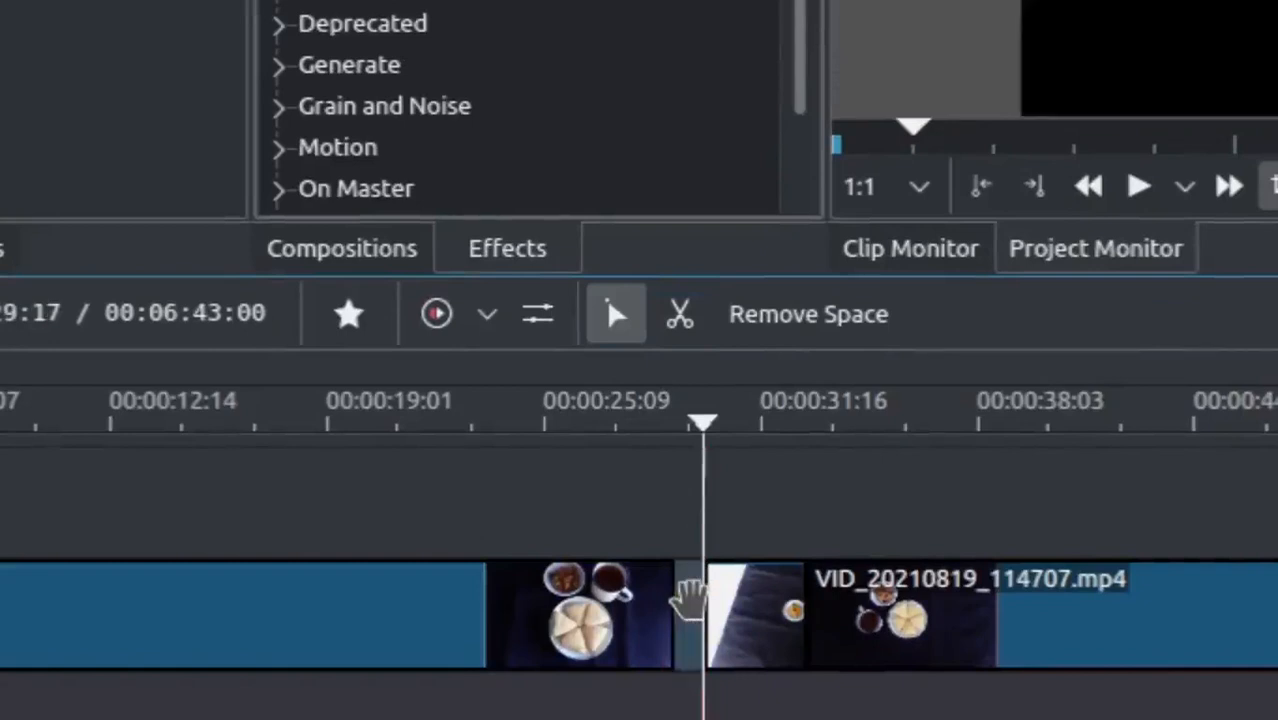
click(690, 630)
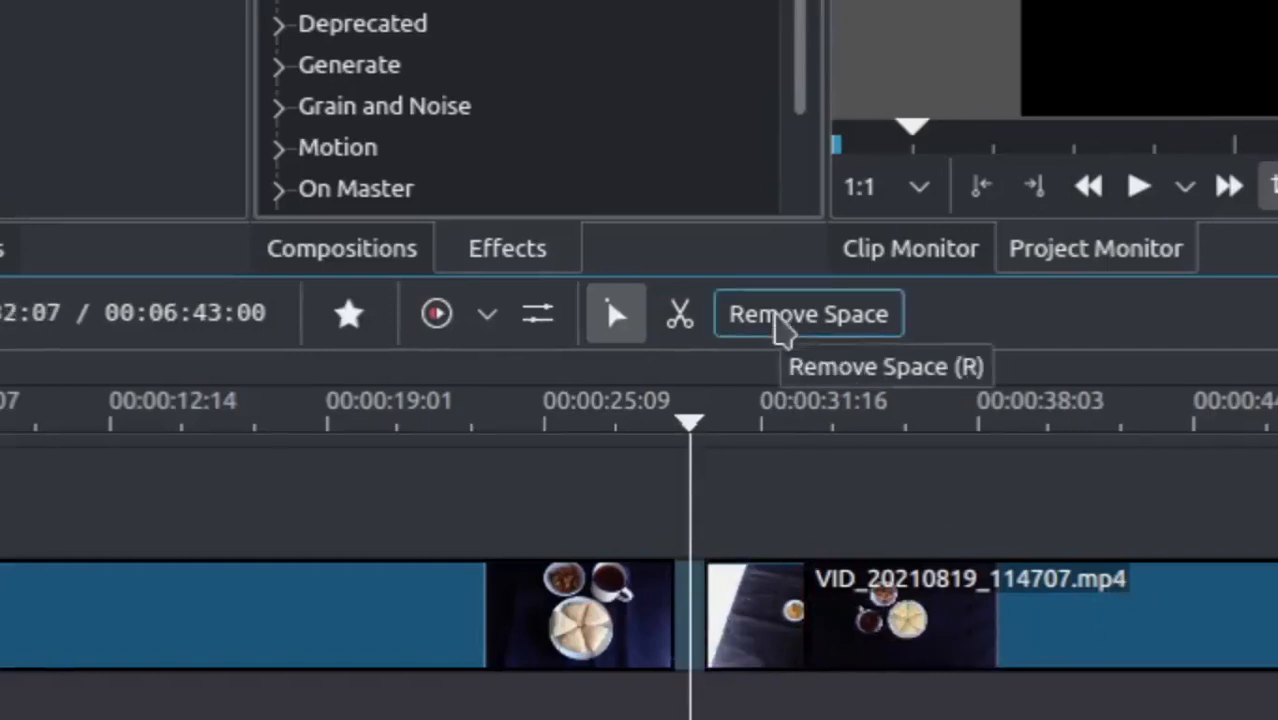
click(780, 325)
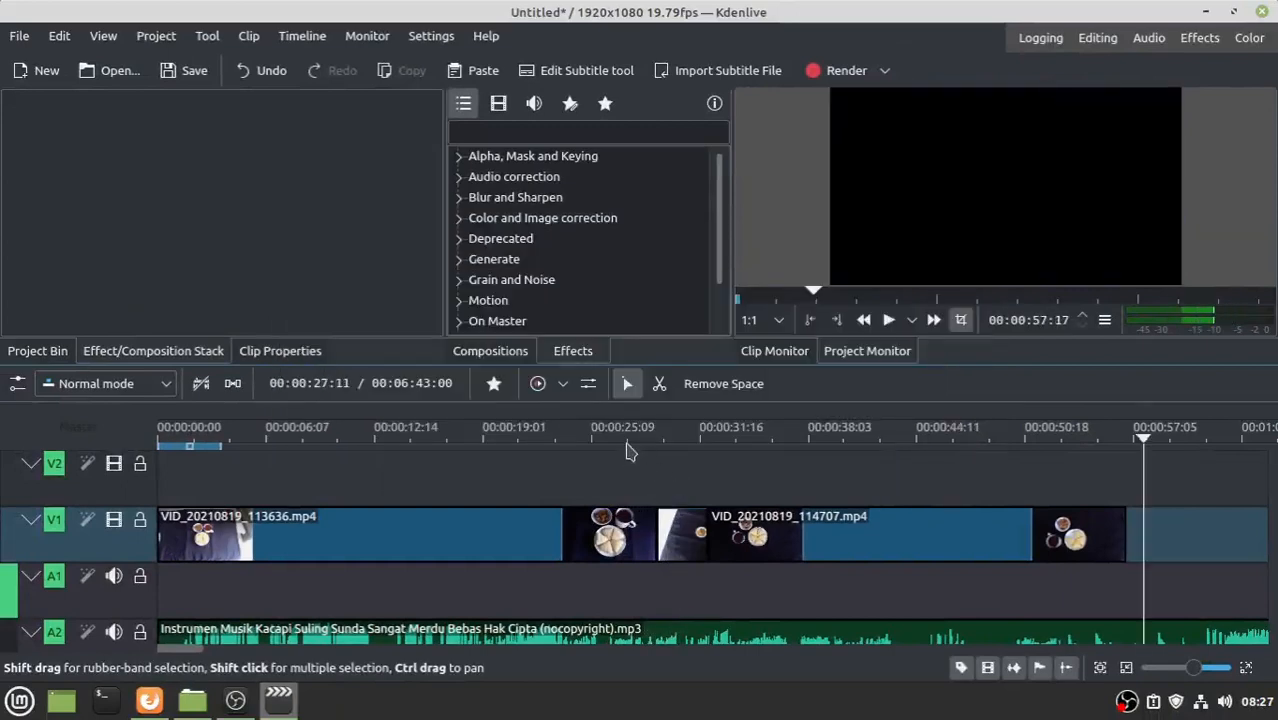
- Replay from about 27 seconds, then lift the short clip onto V2 and slide 114707 left beneath it
click(628, 449)
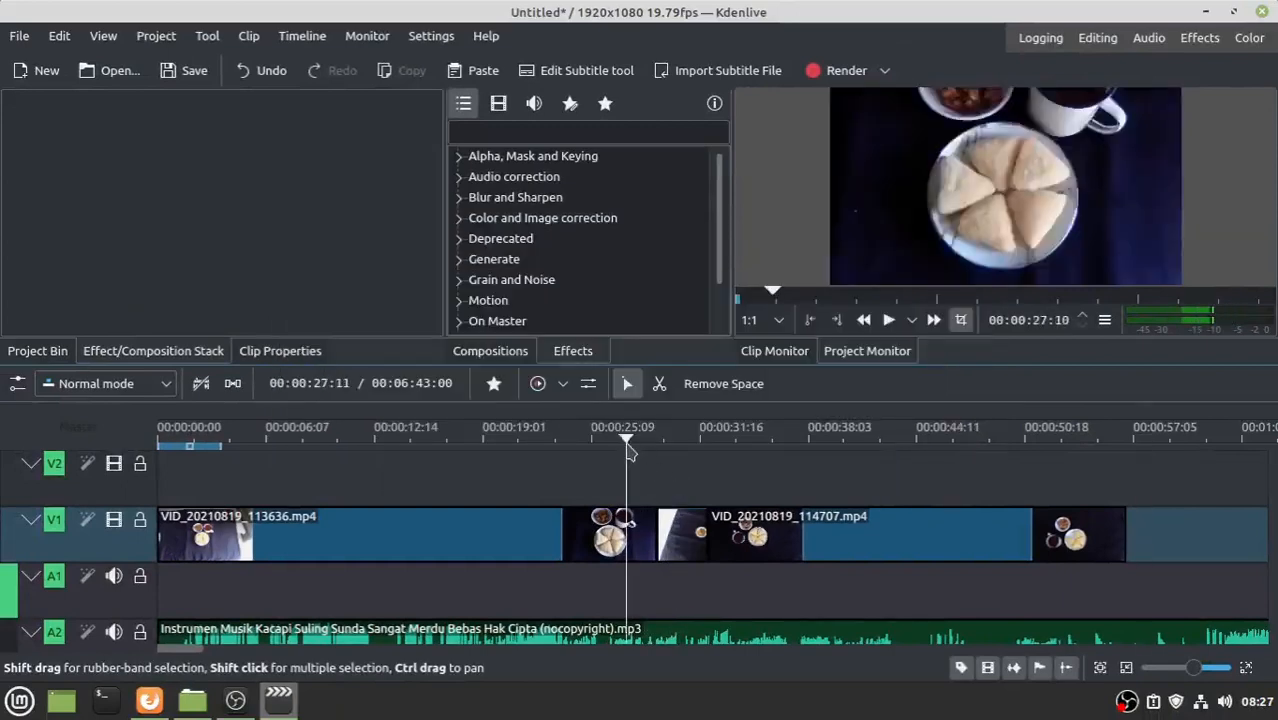
key(space)
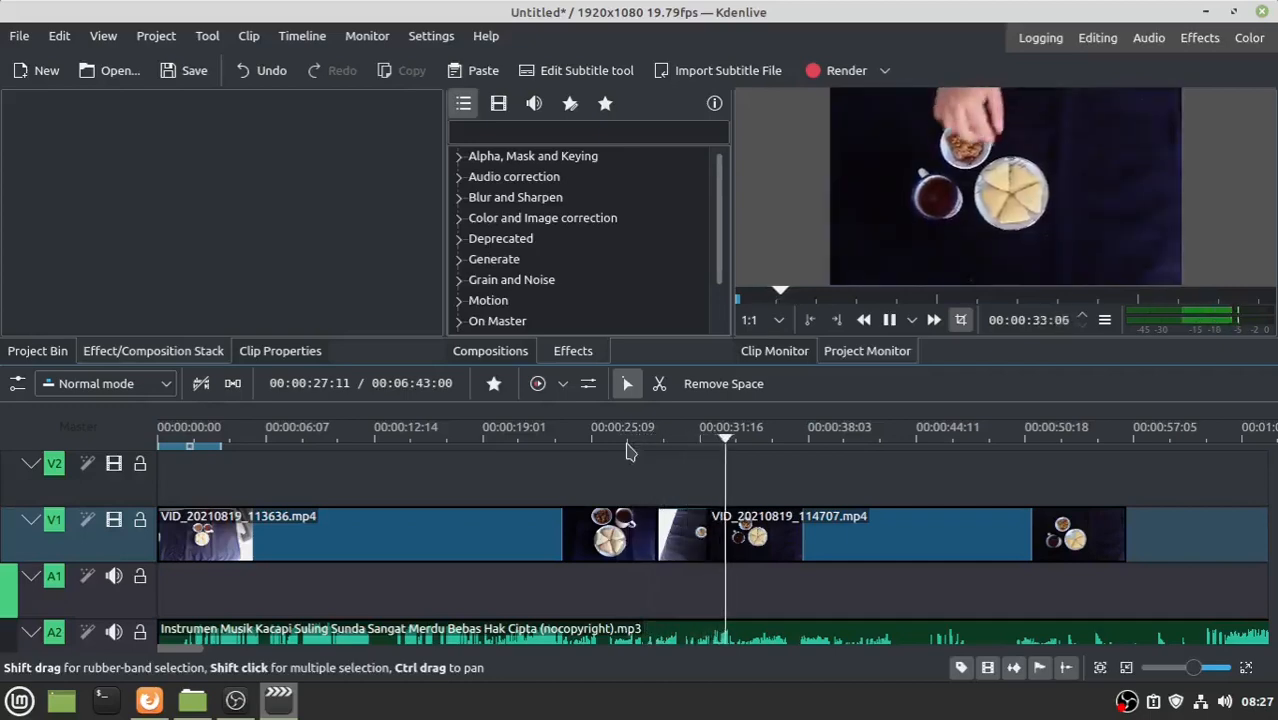
drag(677, 535, 689, 500)
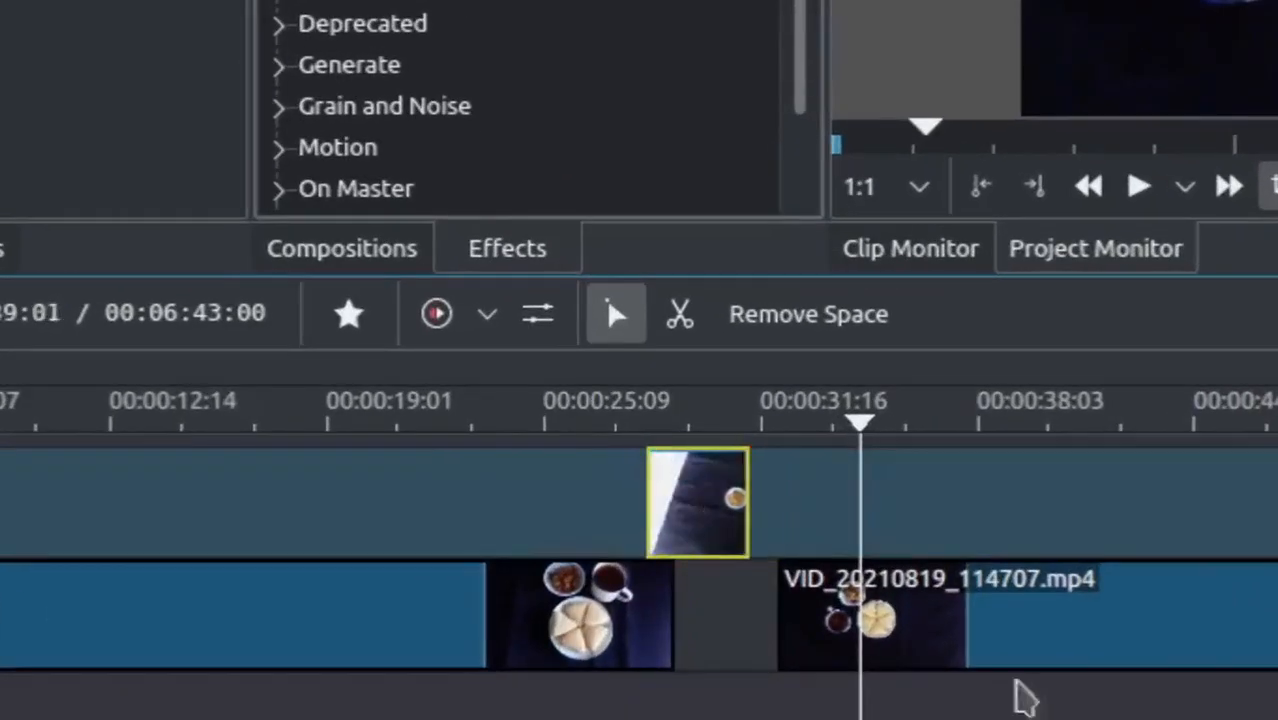
drag(1045, 627, 989, 639)
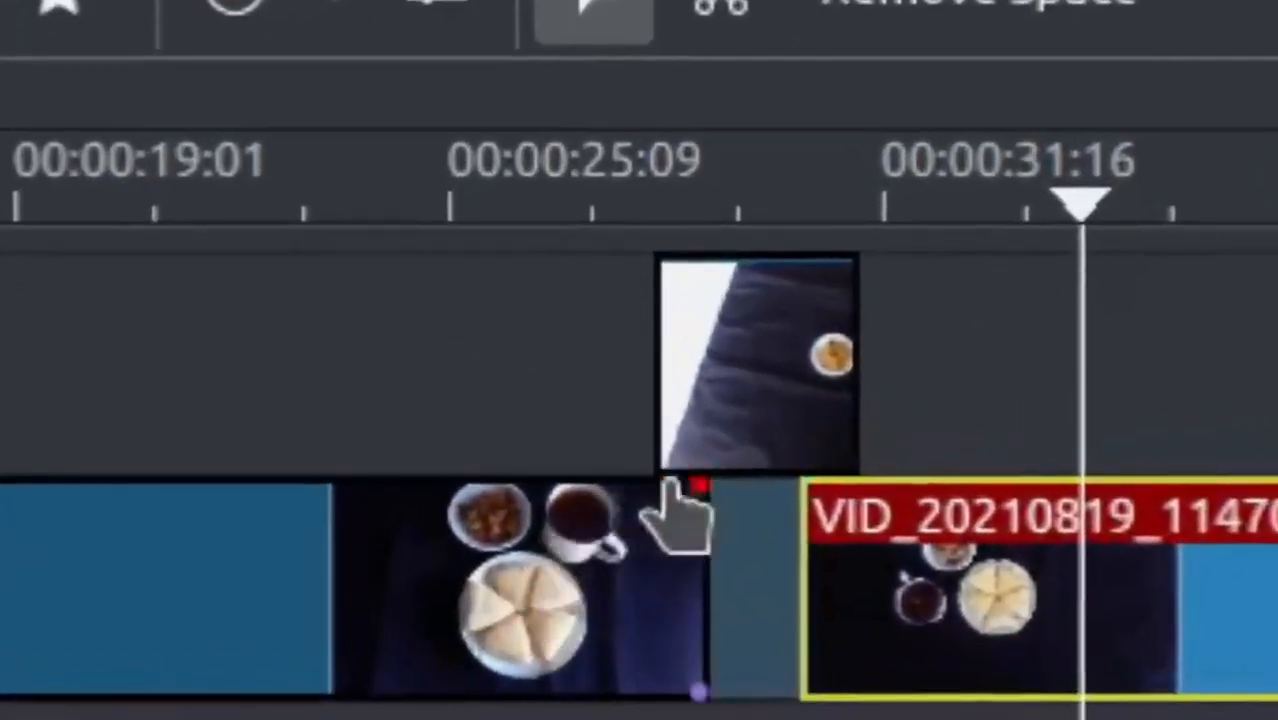
- Add Wipe transitions at both ends of the short V2 clip and play them back
click(672, 460)
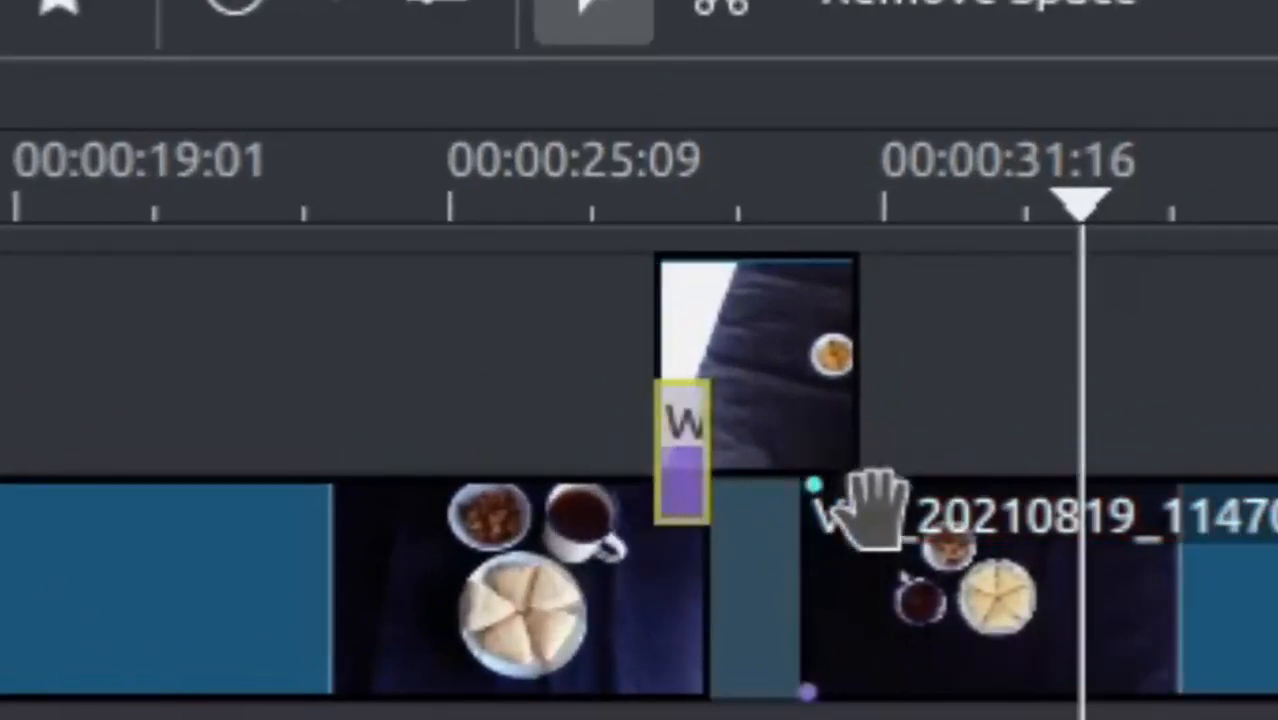
click(838, 455)
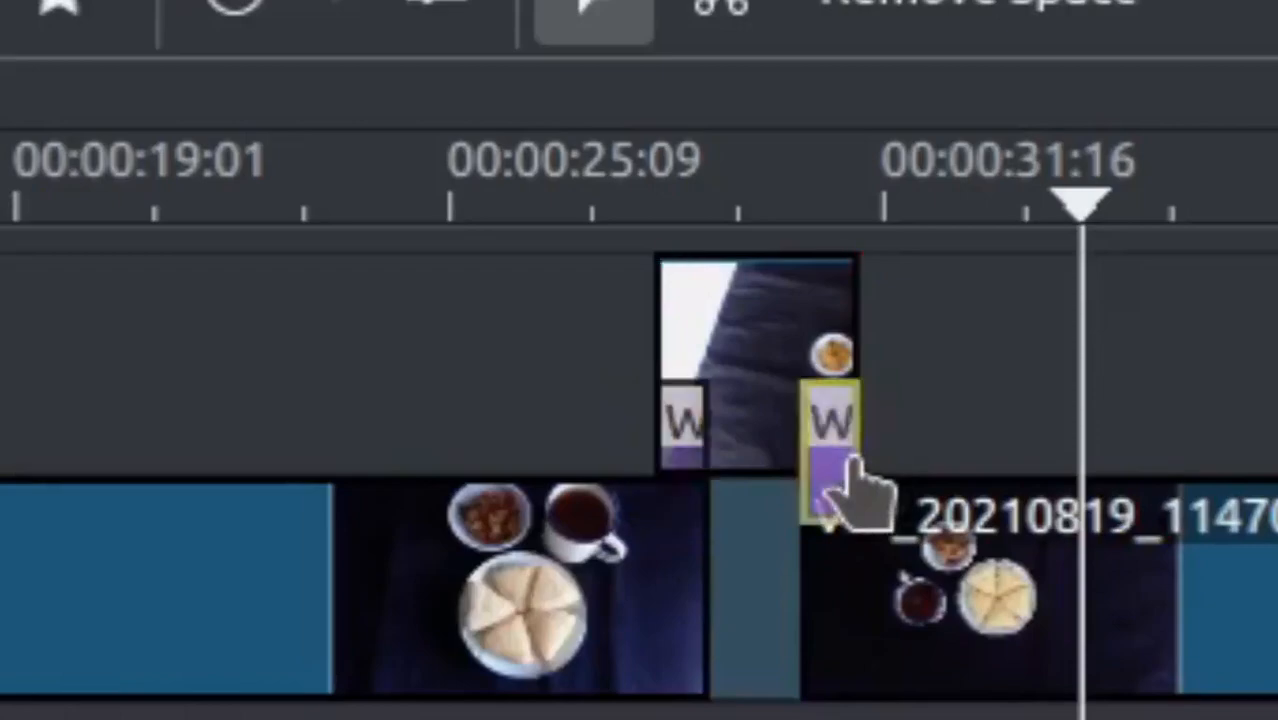
click(456, 240)
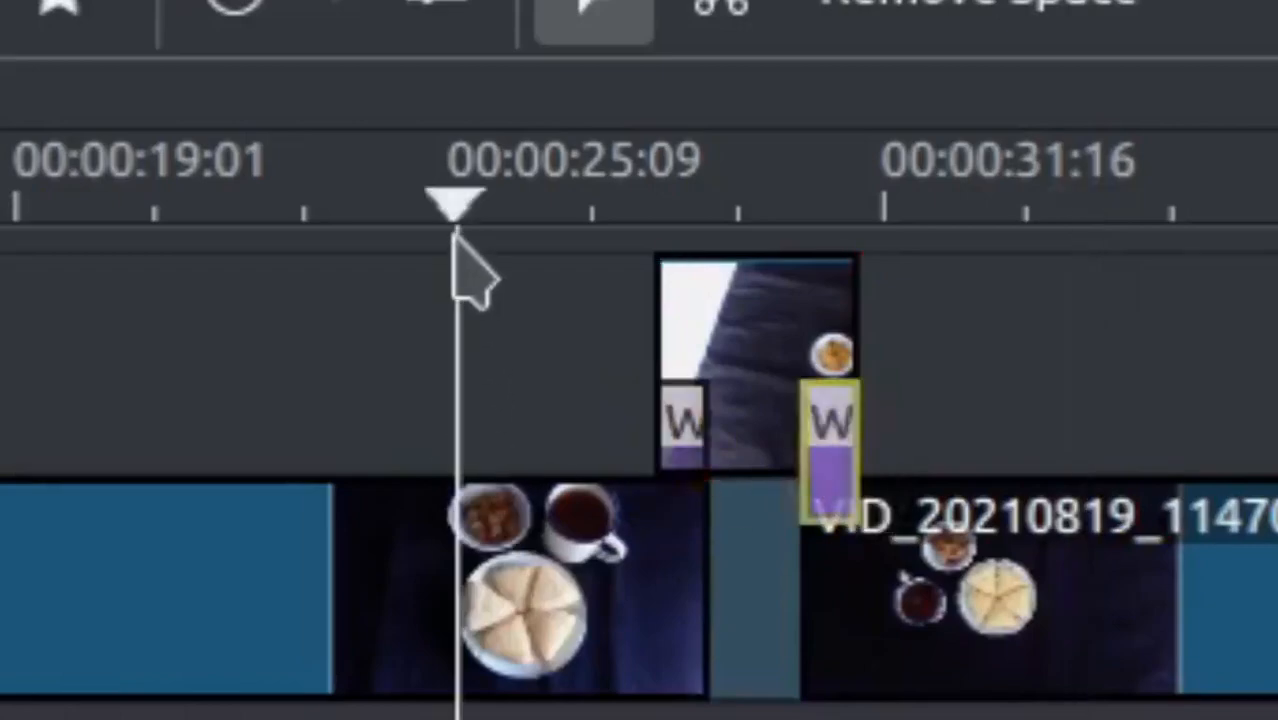
key(space)
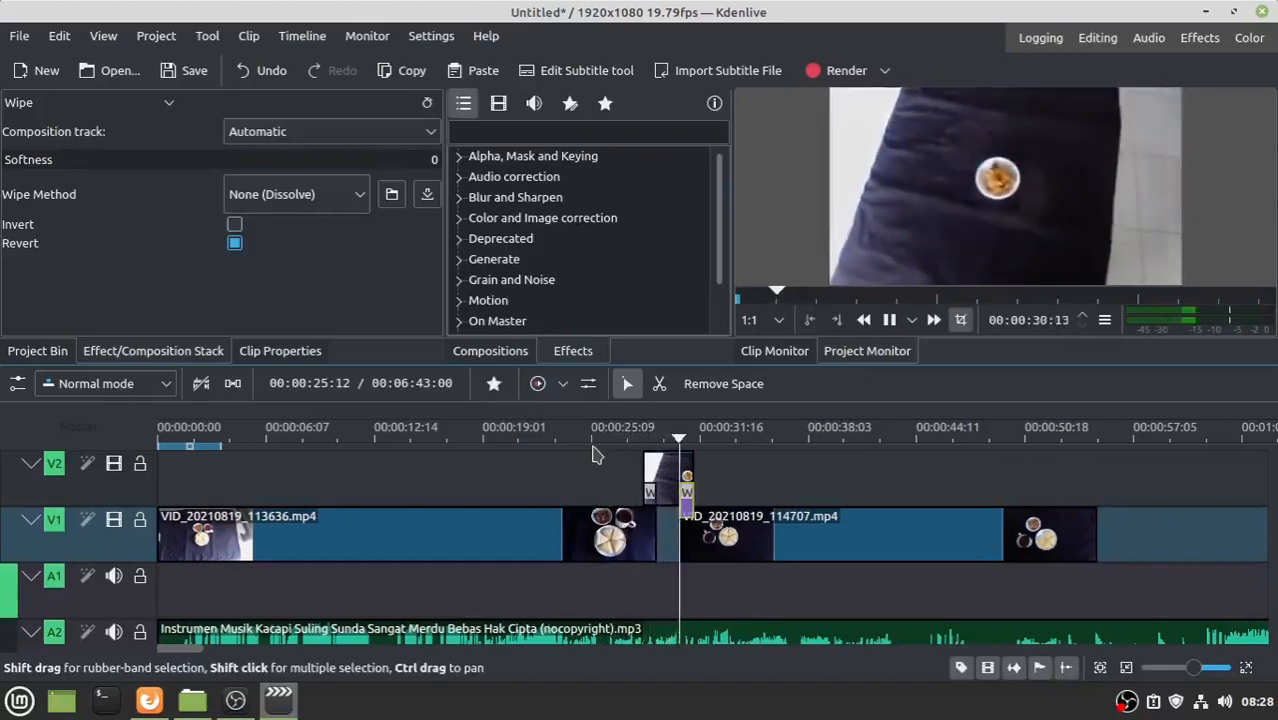
key(space)
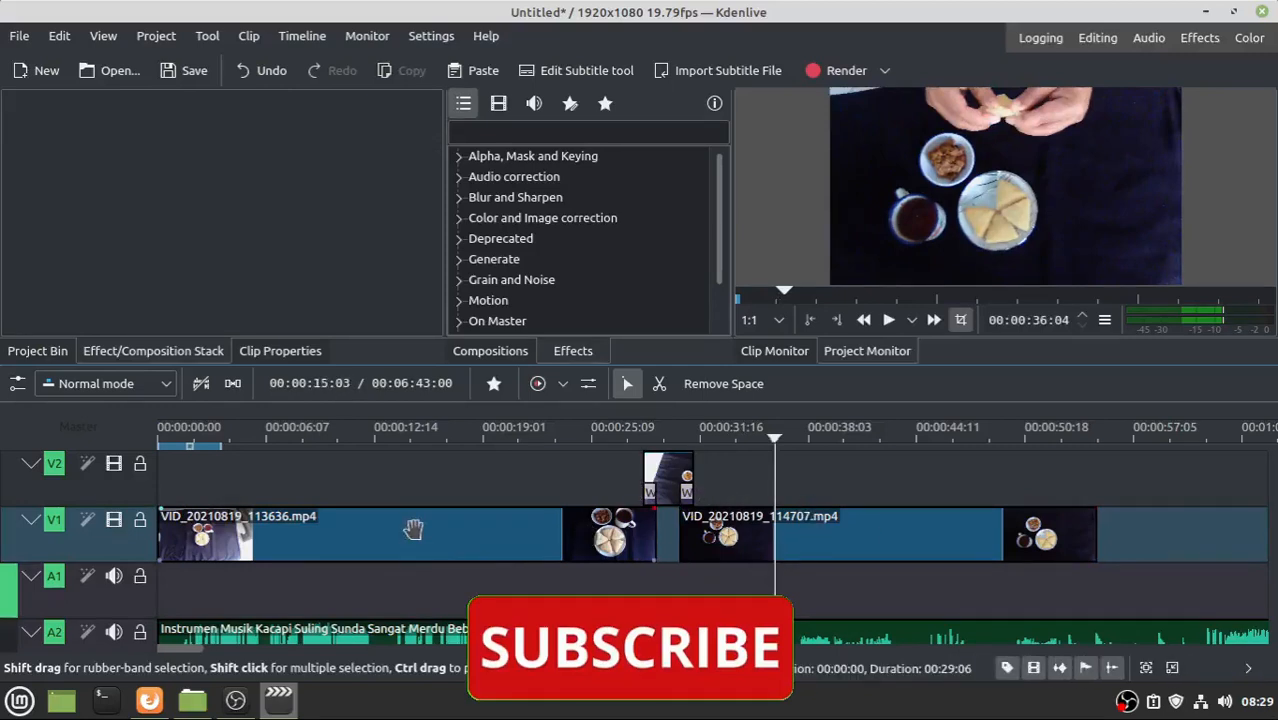
- Group the two V1 food clips and the small V2 clip, then shift them right to free the timeline start
click(413, 530)
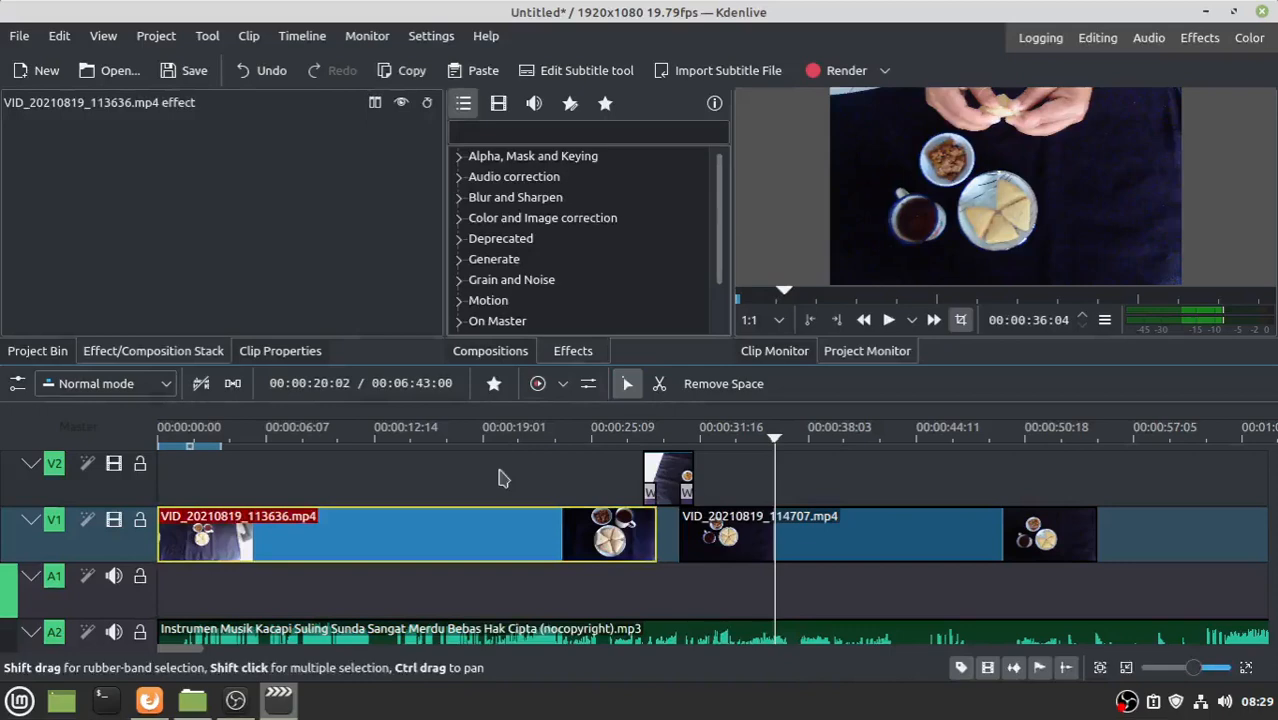
shift+click(676, 466)
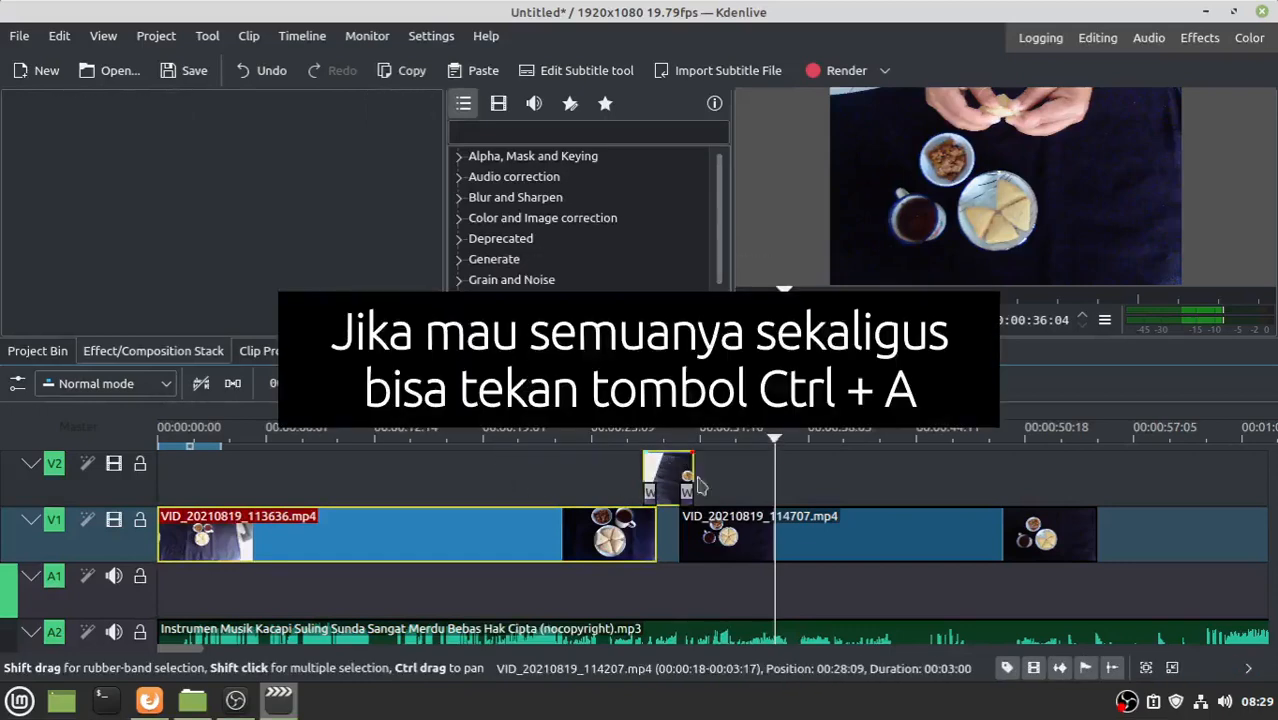
shift+click(824, 529)
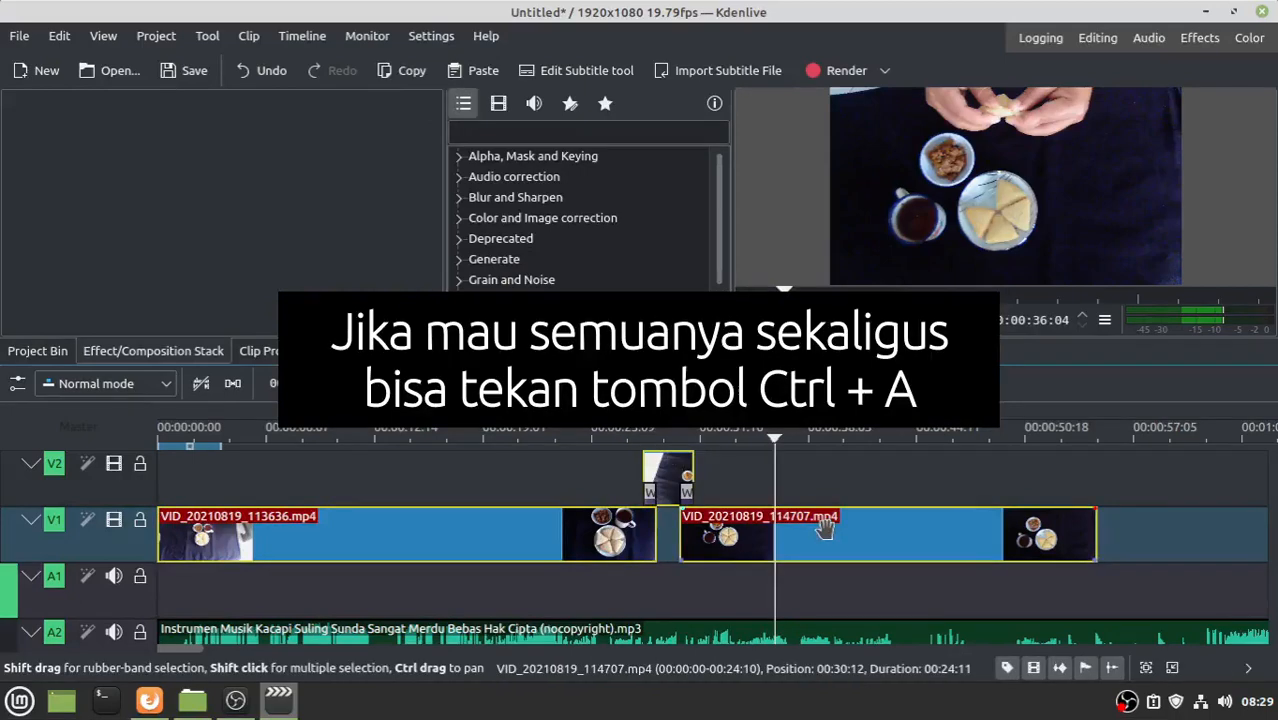
right_click(827, 540)
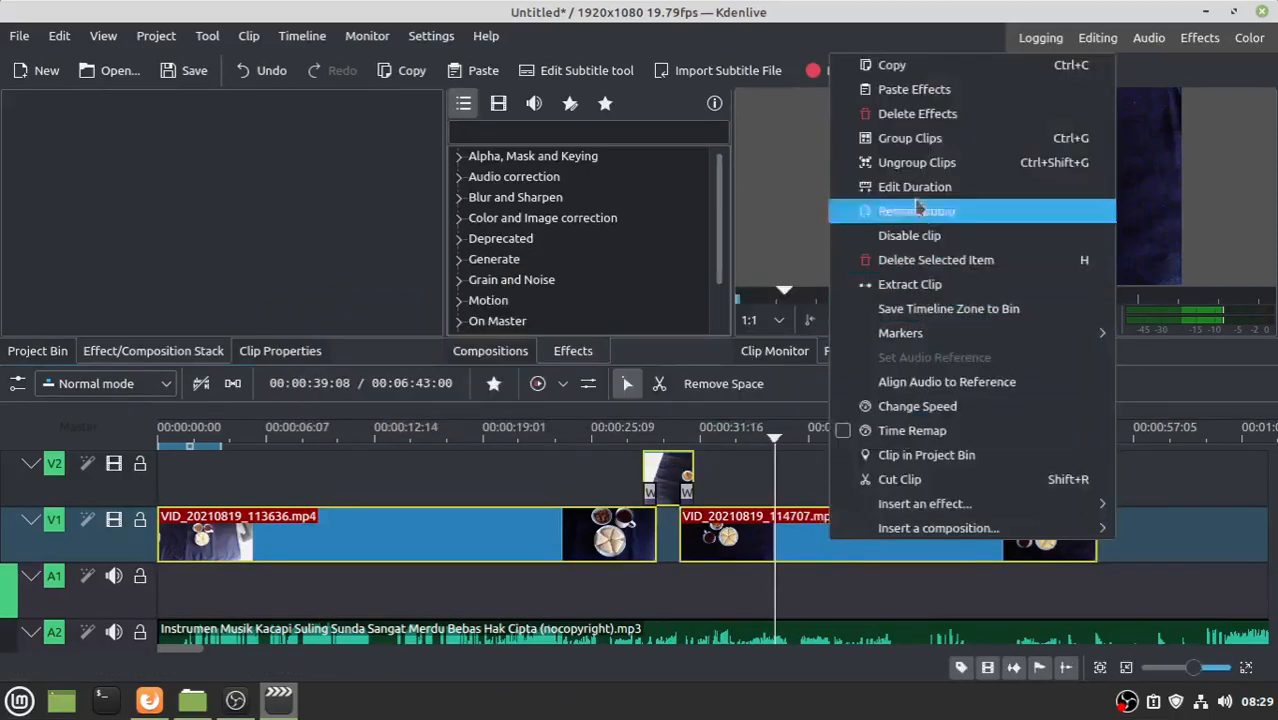
click(913, 141)
click(1190, 540)
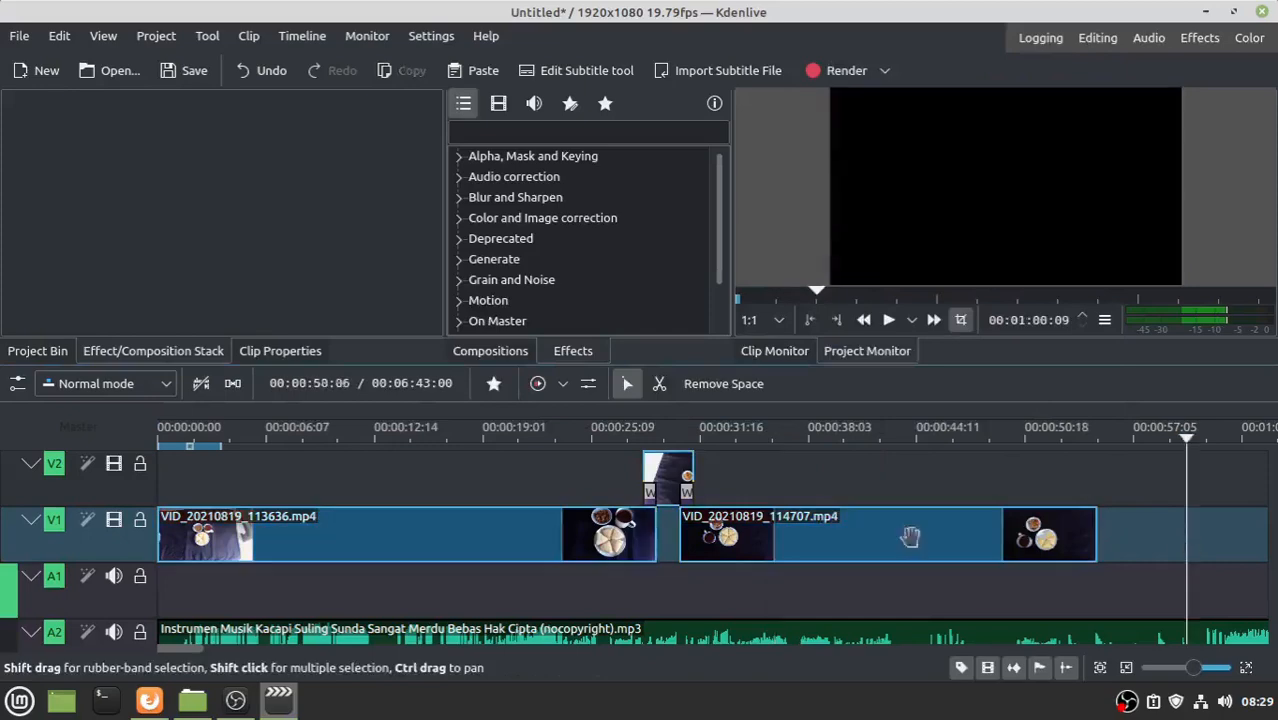
drag(852, 537, 1049, 537)
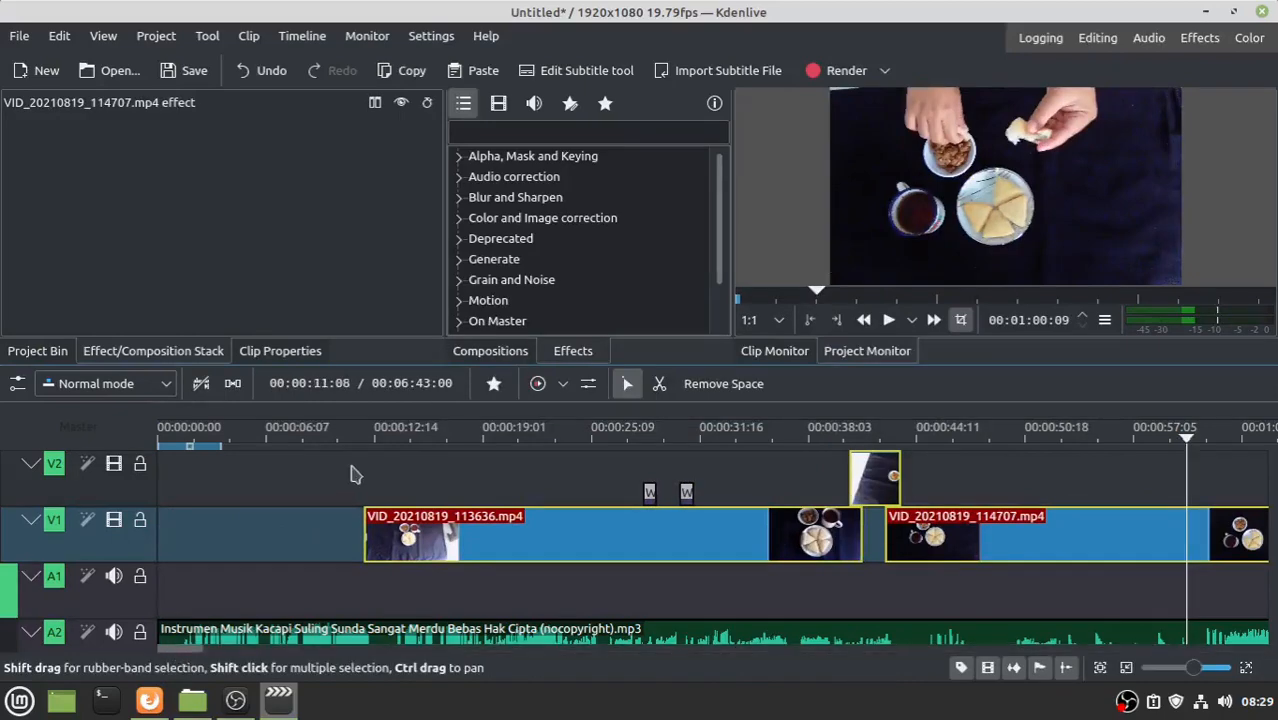
- Add ulen-ketan-mang-dul.jpeg from the Ulen Mang Dul folder to the Project Bin
click(30, 352)
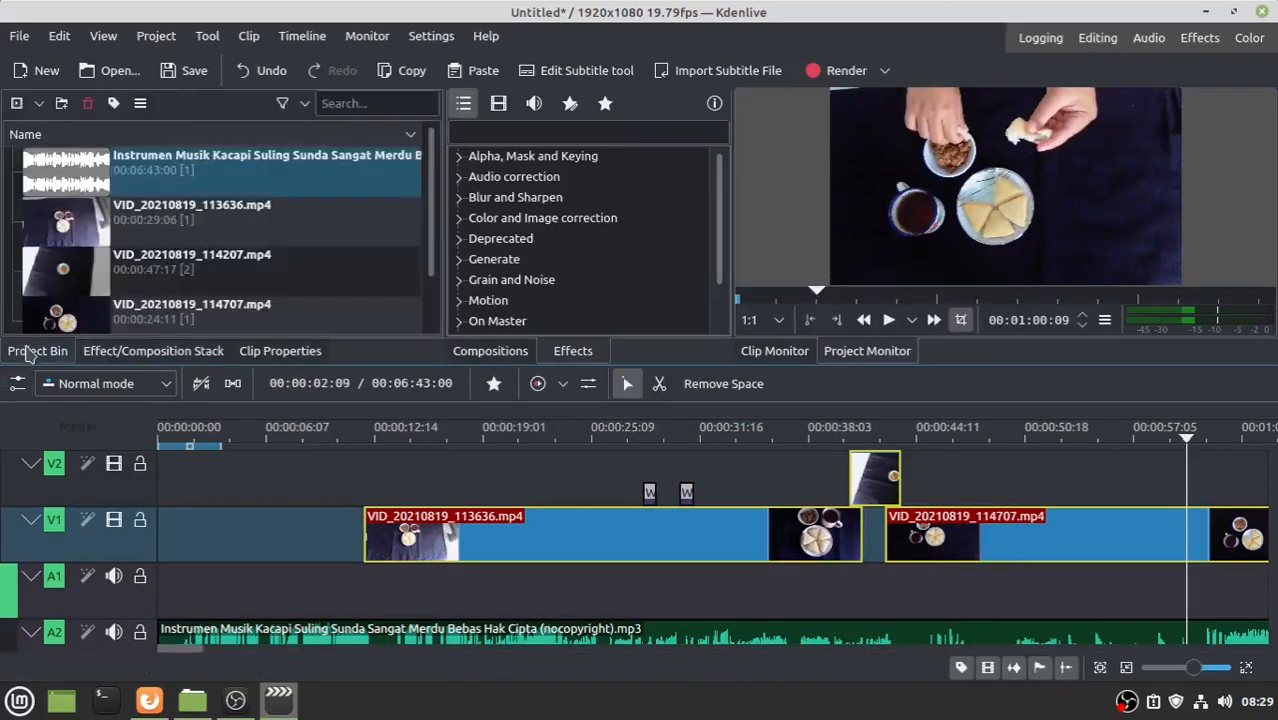
click(192, 700)
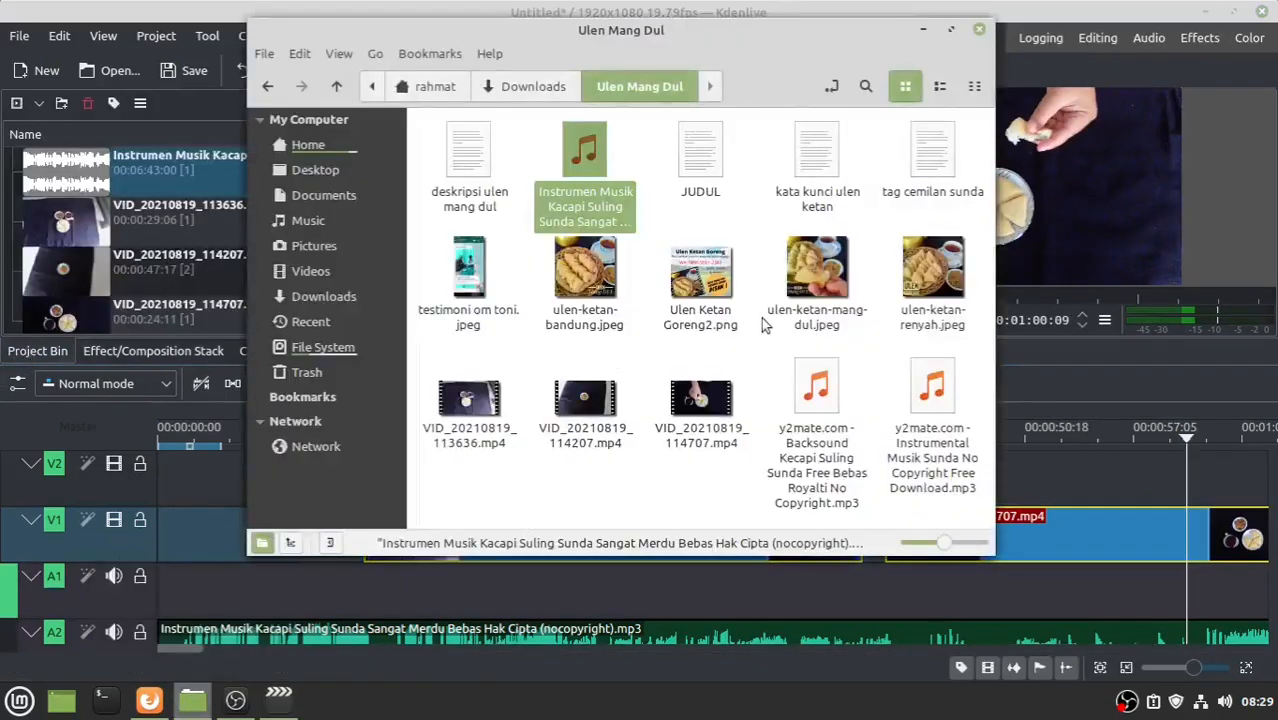
drag(816, 272, 163, 535)
click(90, 226)
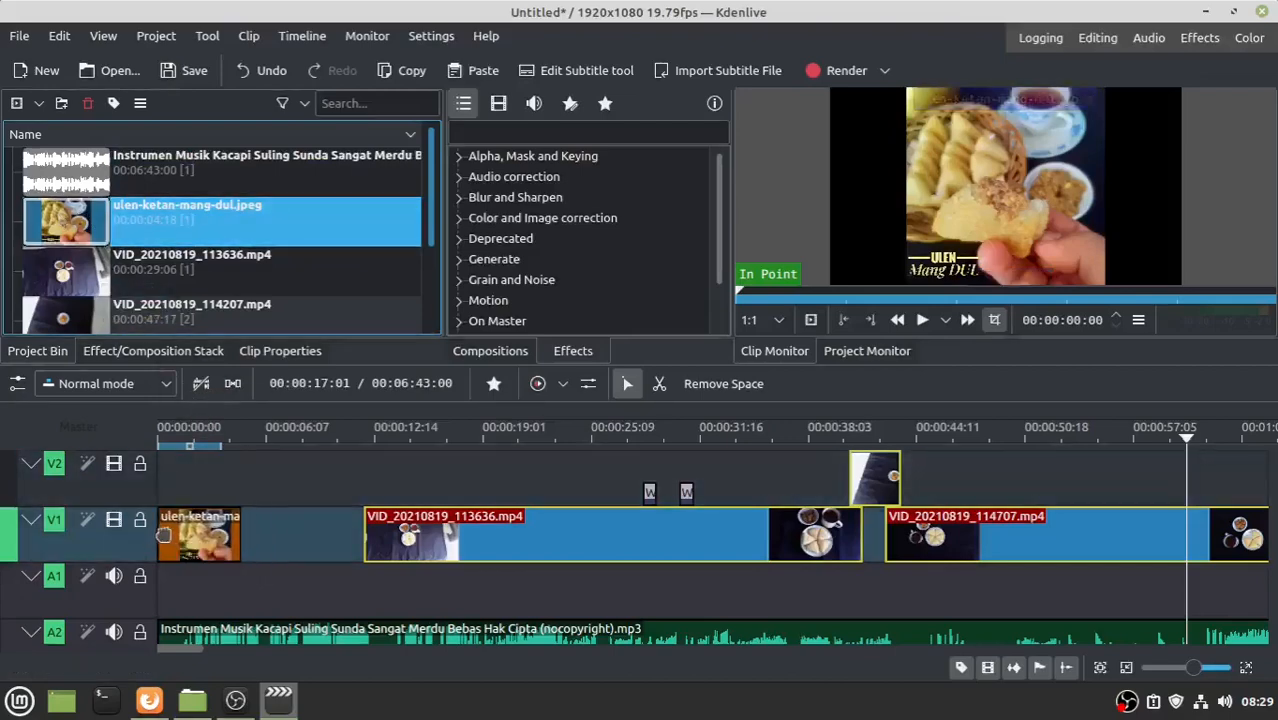
click(175, 535)
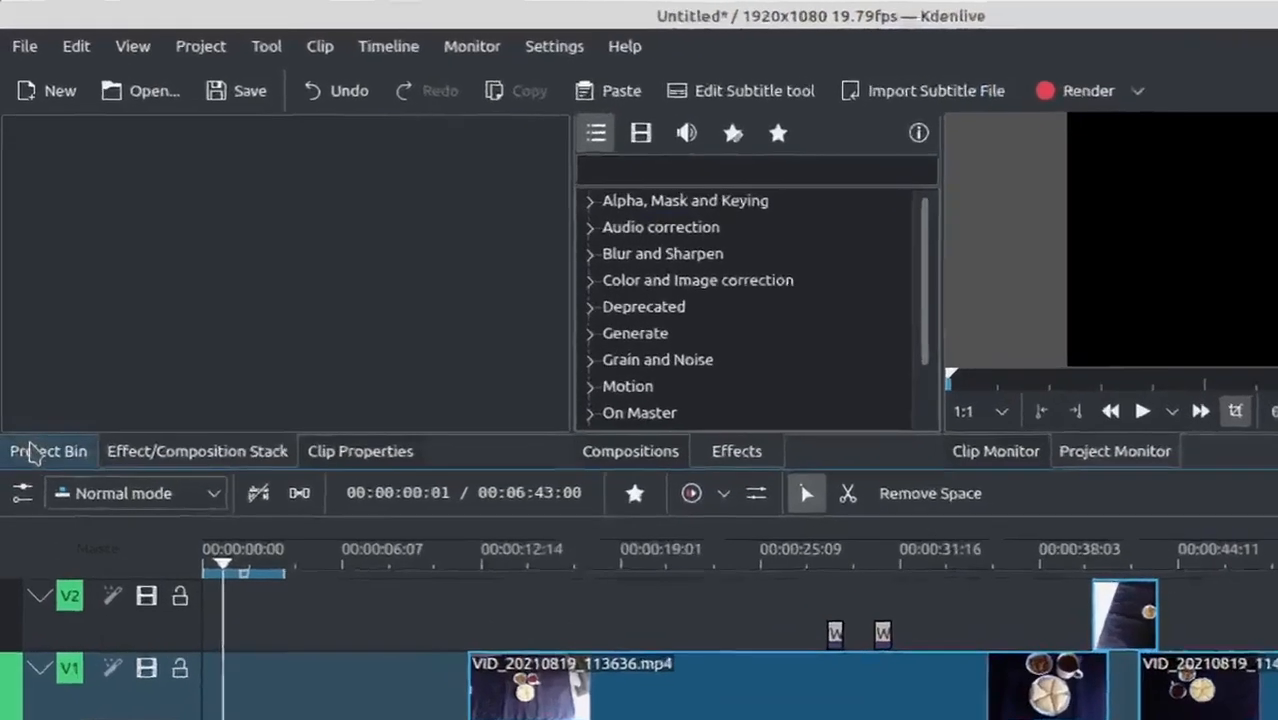
click(25, 351)
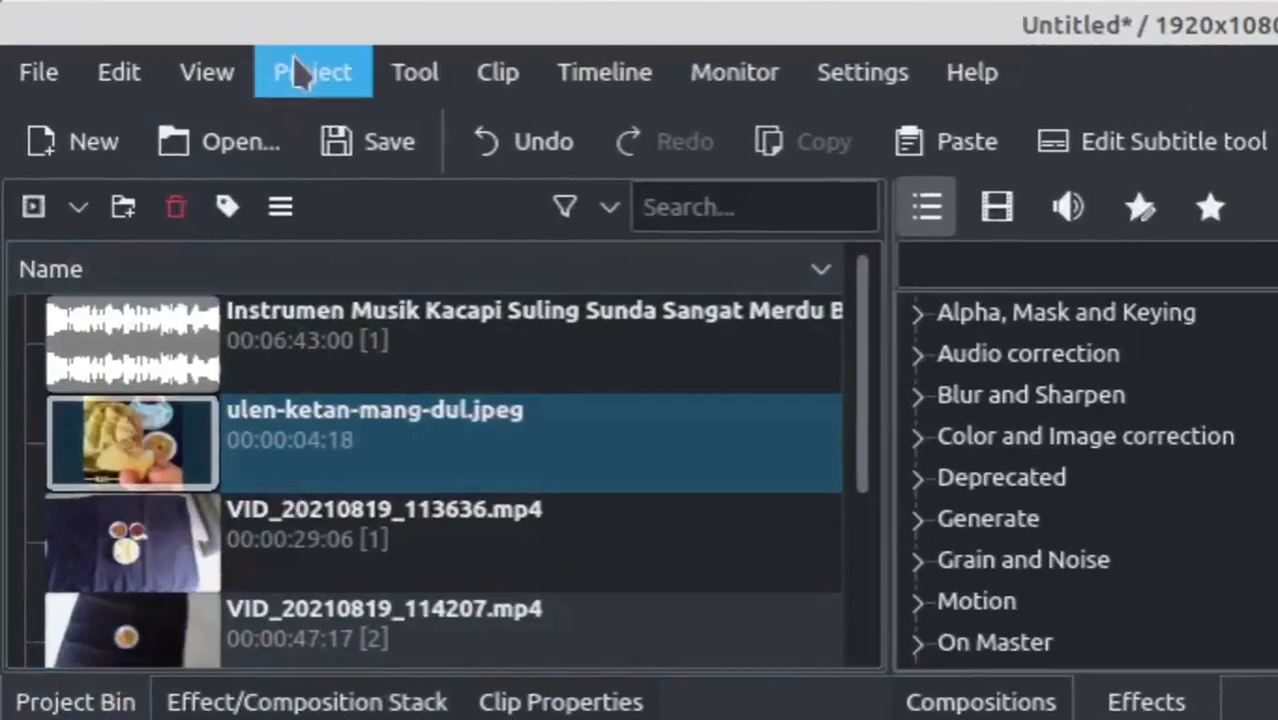
- Start a new title clip with a cyan #55ffff background at full 255 opacity
click(284, 65)
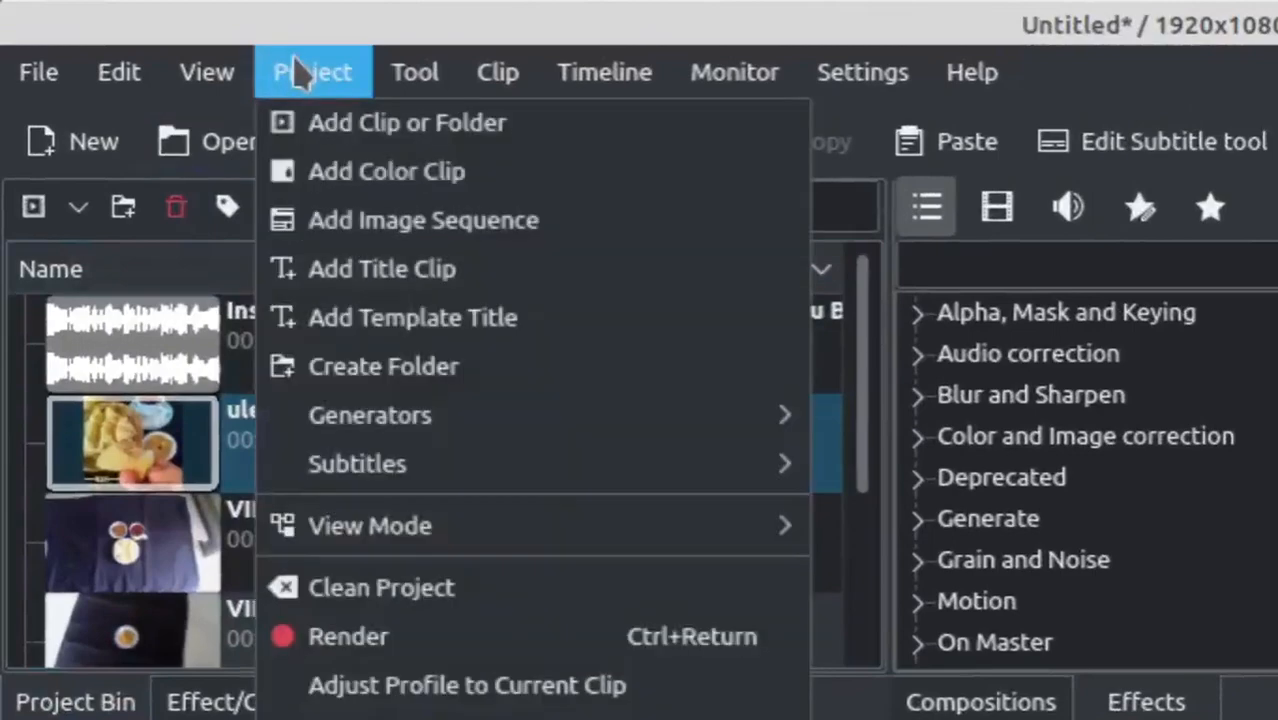
click(372, 291)
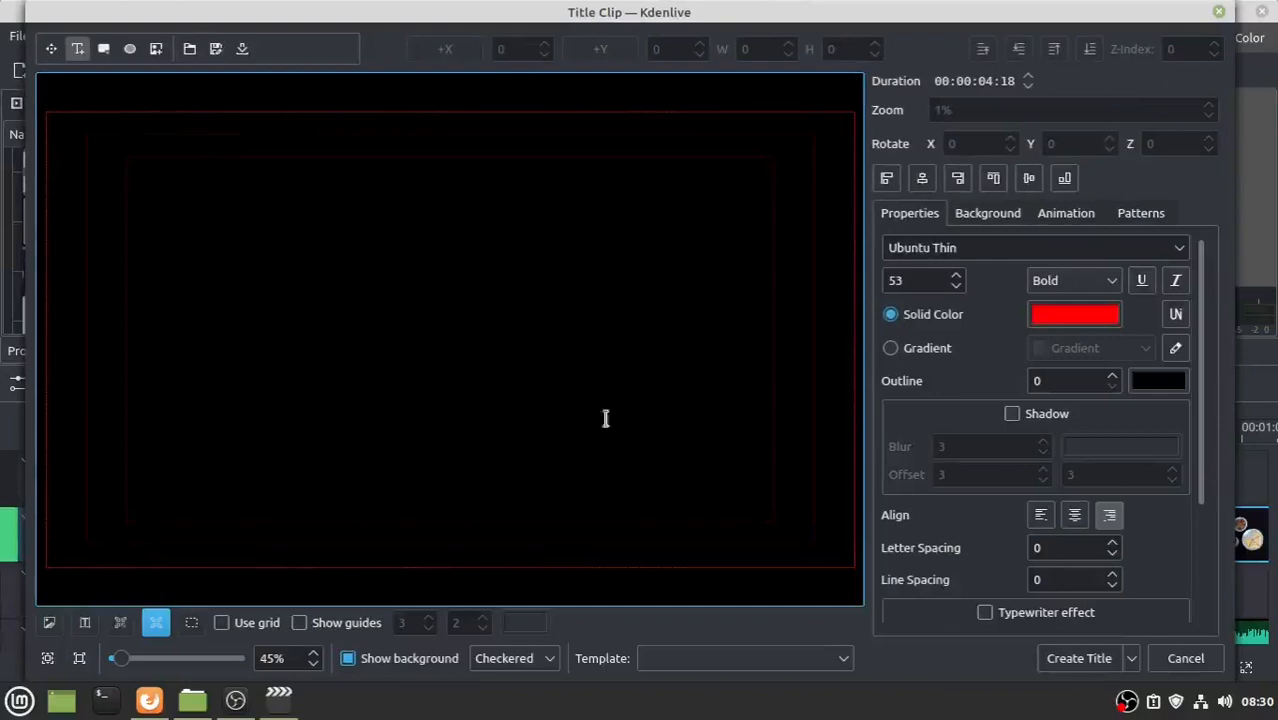
click(975, 220)
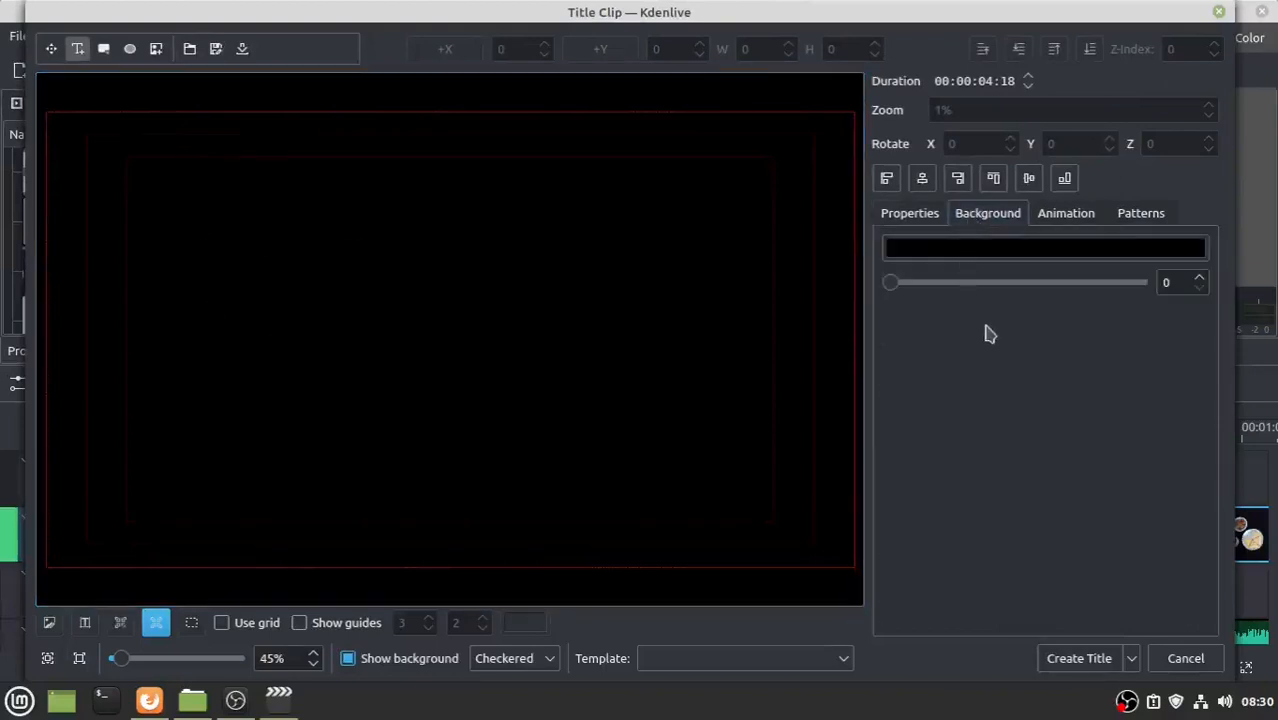
click(978, 252)
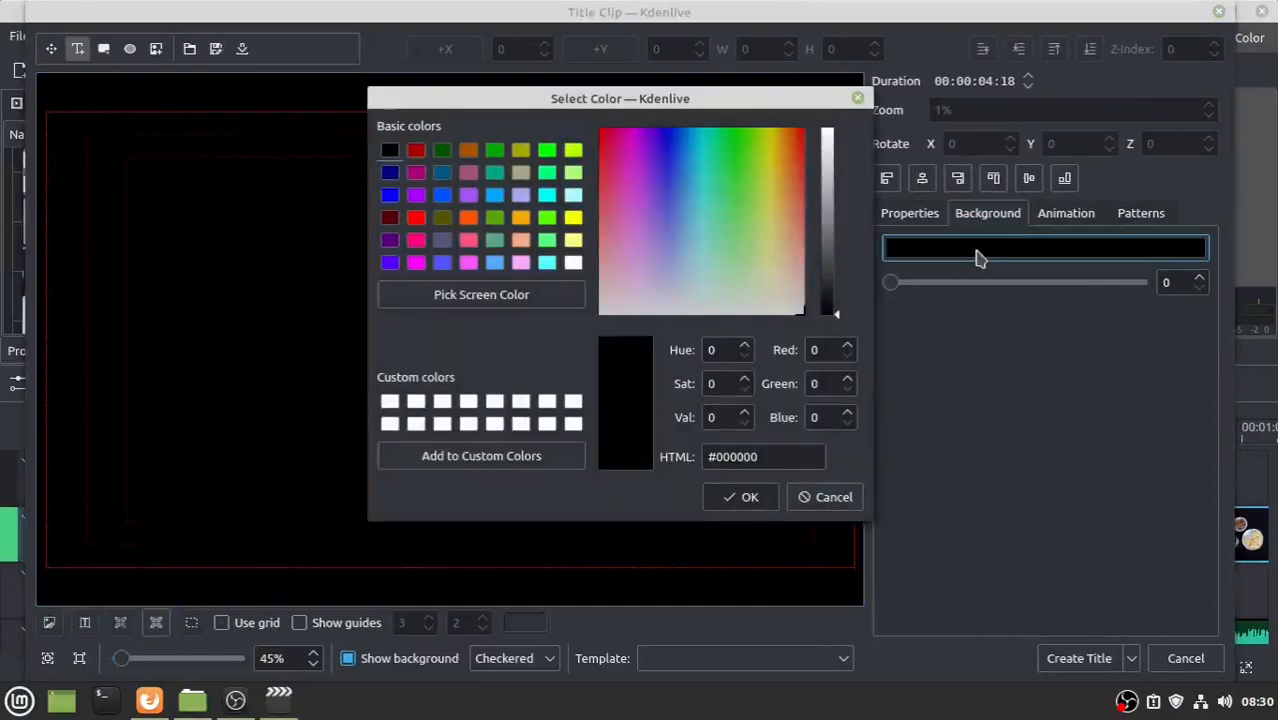
click(547, 263)
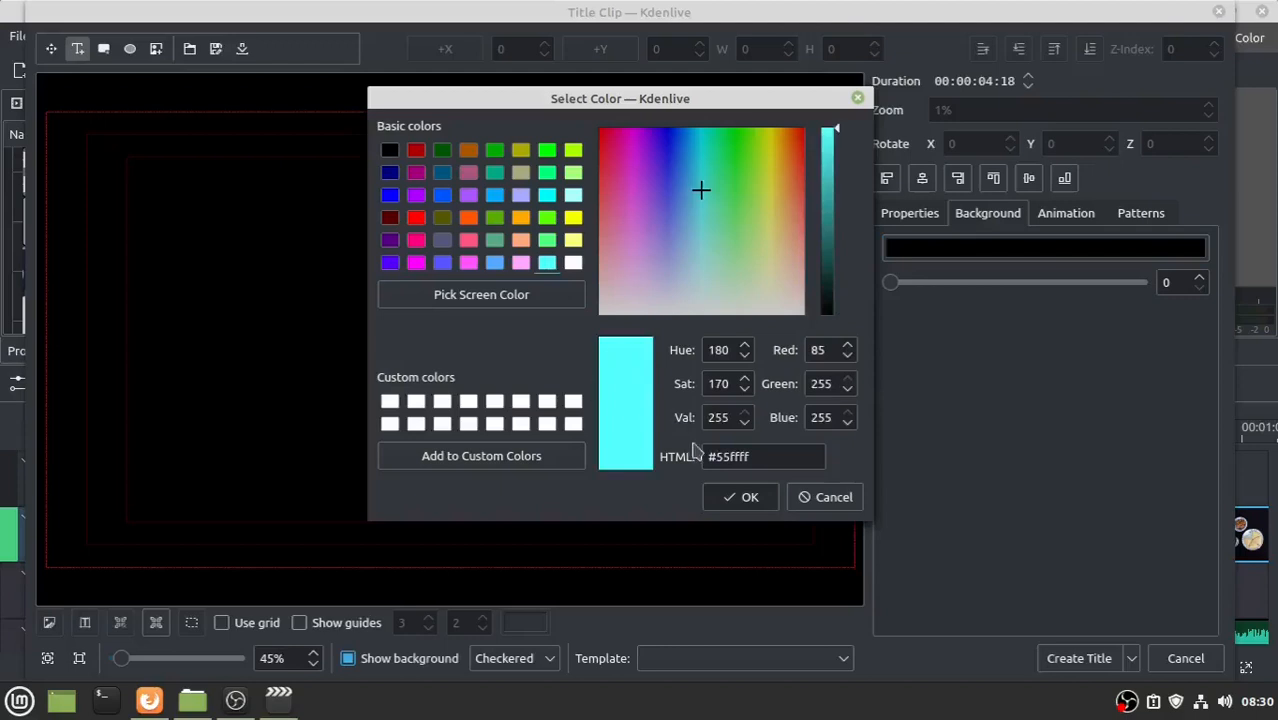
click(750, 497)
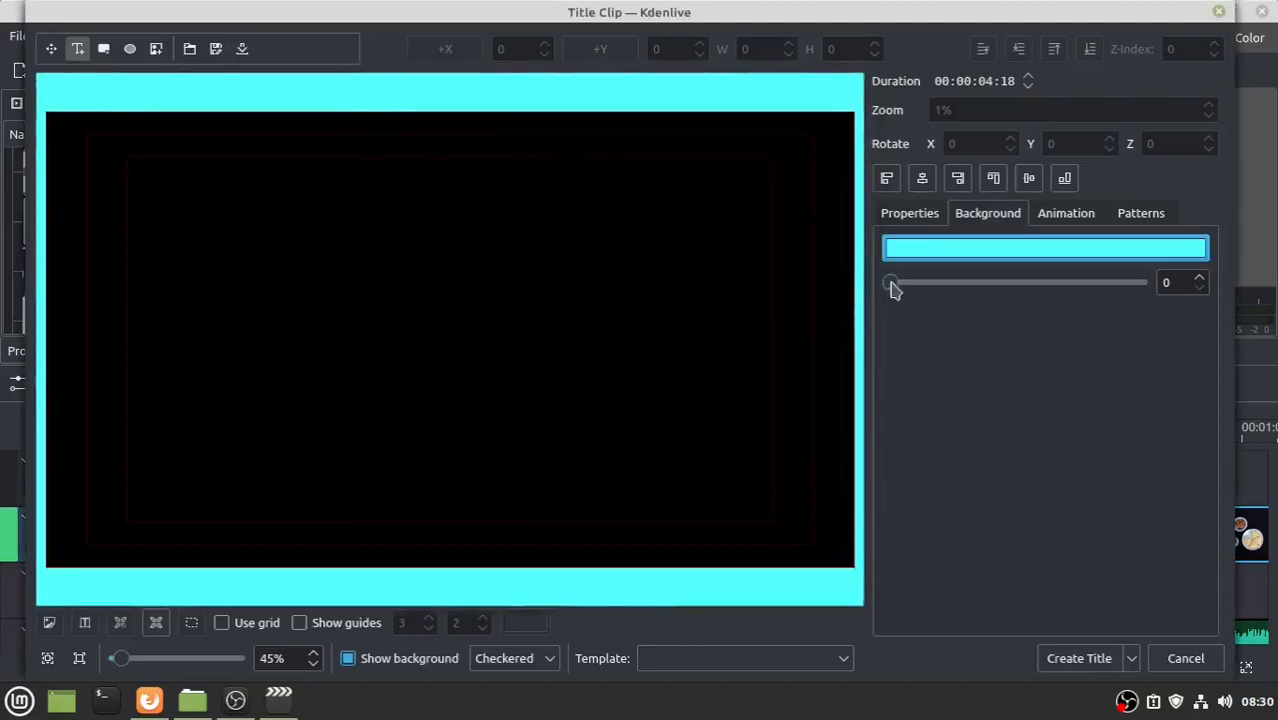
drag(893, 287, 1150, 283)
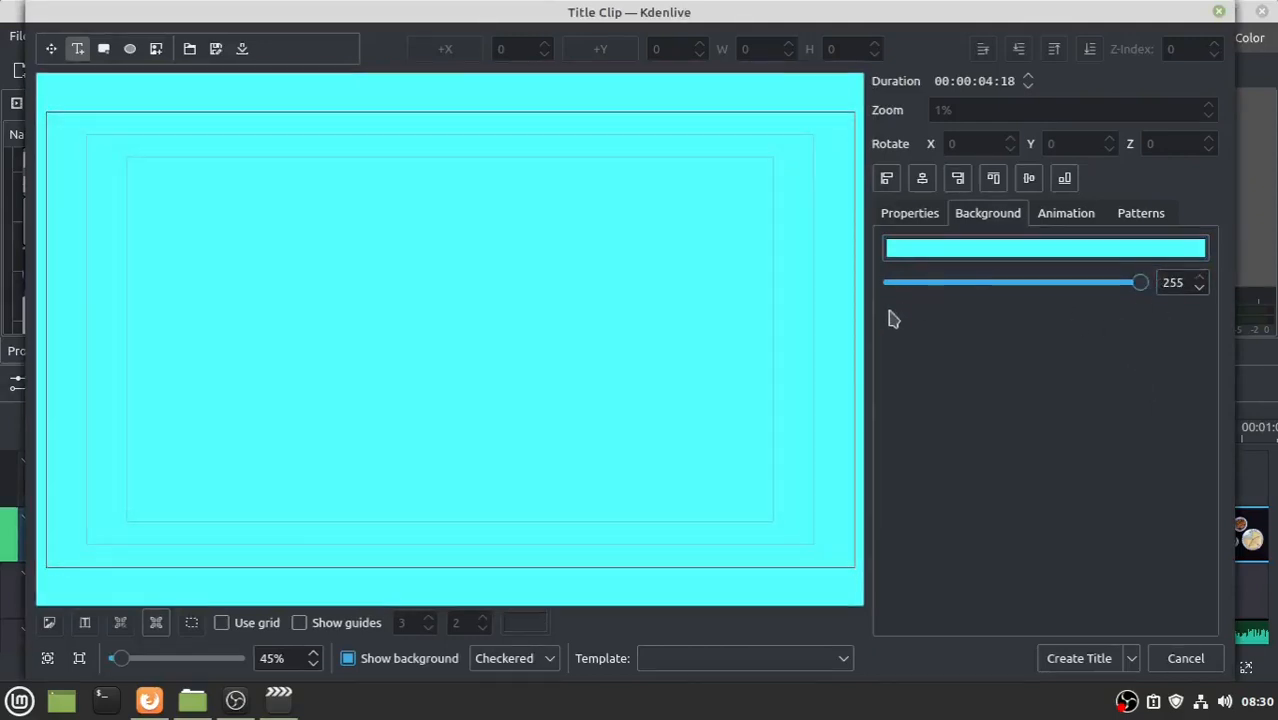
- Insert ulen-ketan-mang-dul.jpeg into the title and resize it to 1001×1001
click(158, 49)
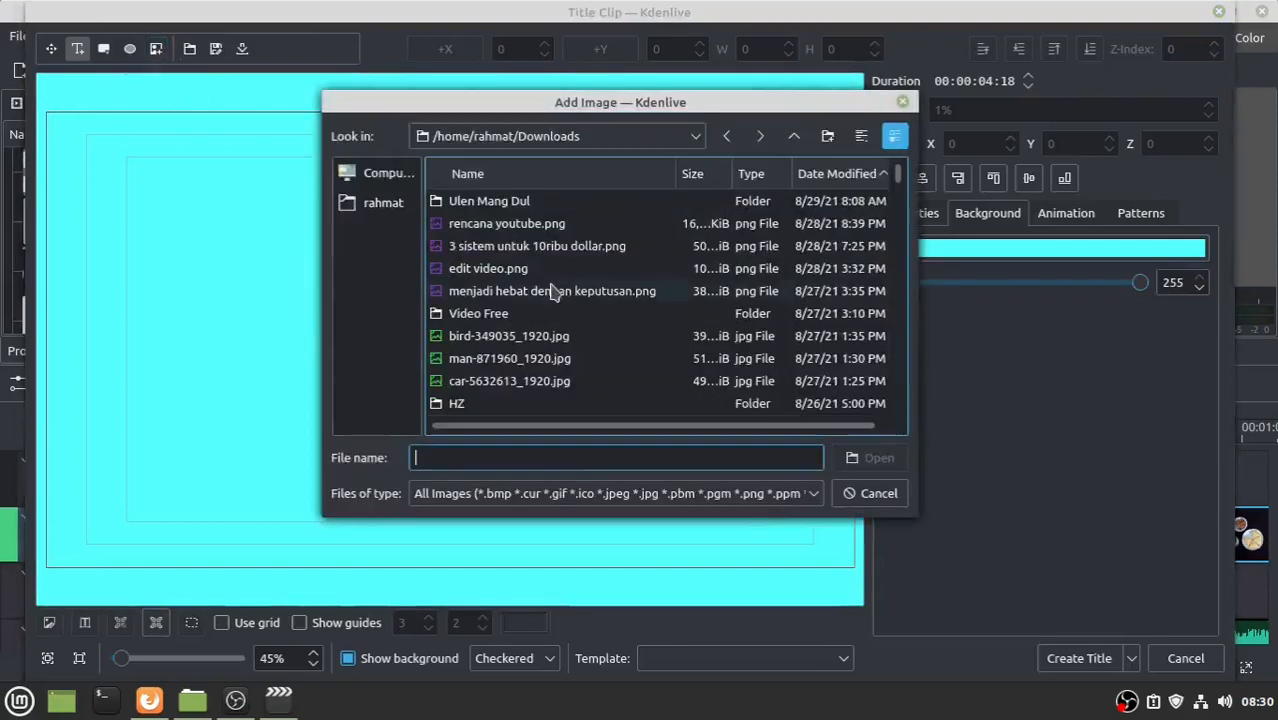
double_click(480, 203)
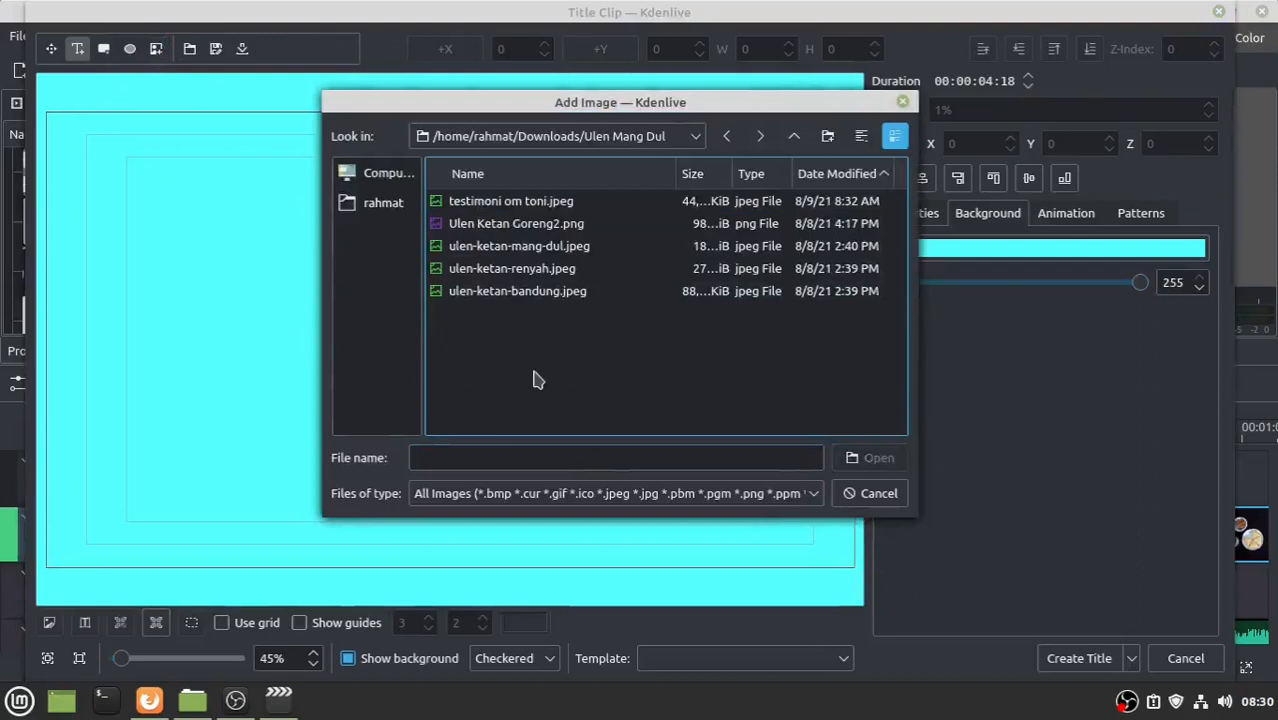
click(505, 250)
click(872, 458)
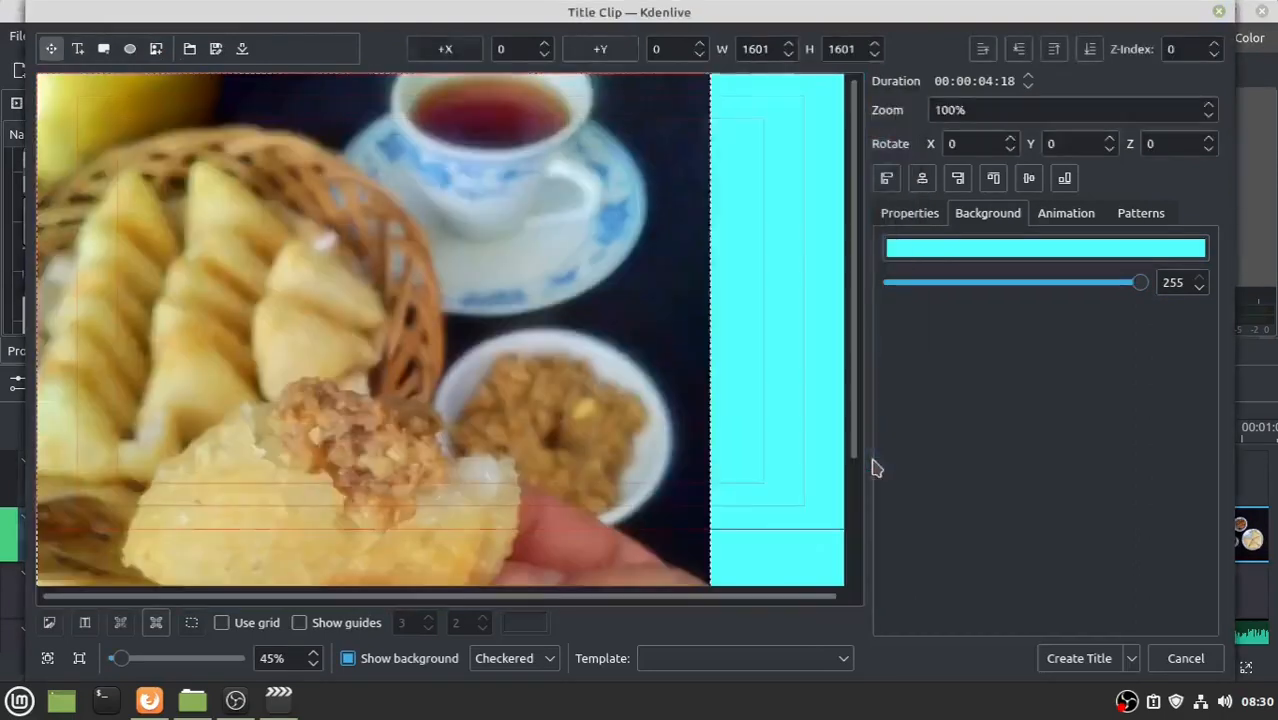
drag(322, 331, 401, 274)
click(817, 78)
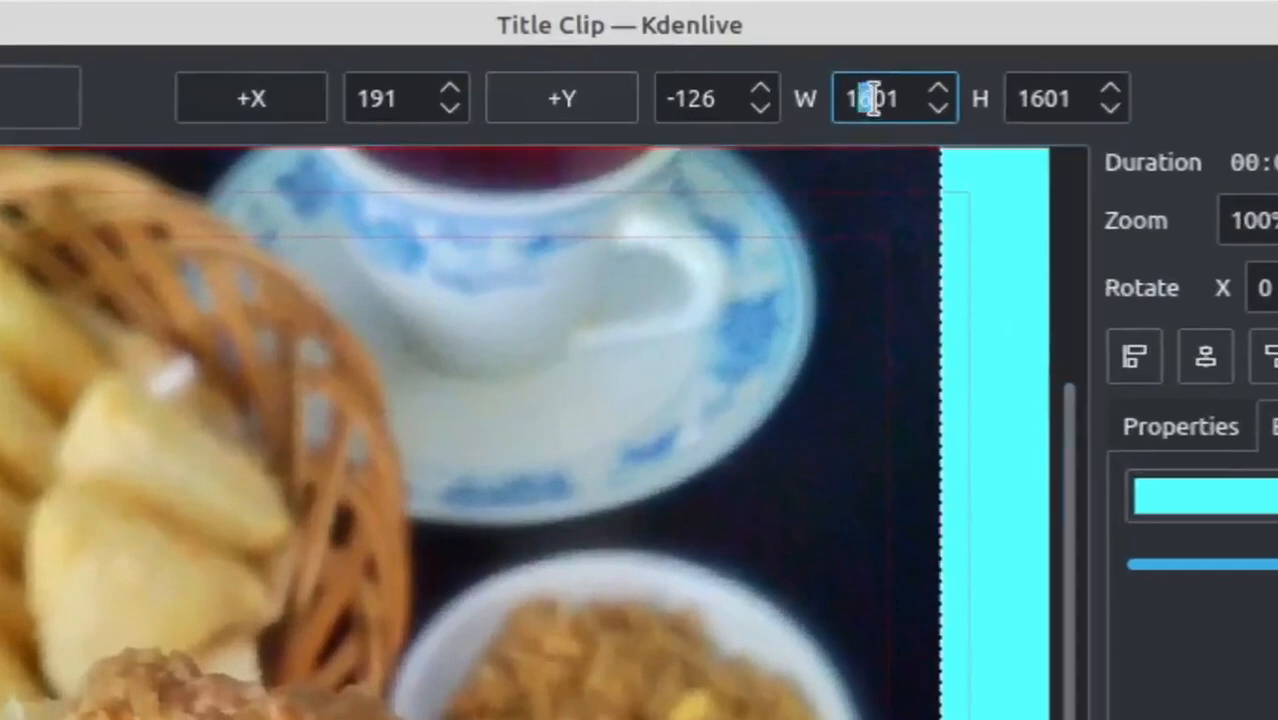
text(0)
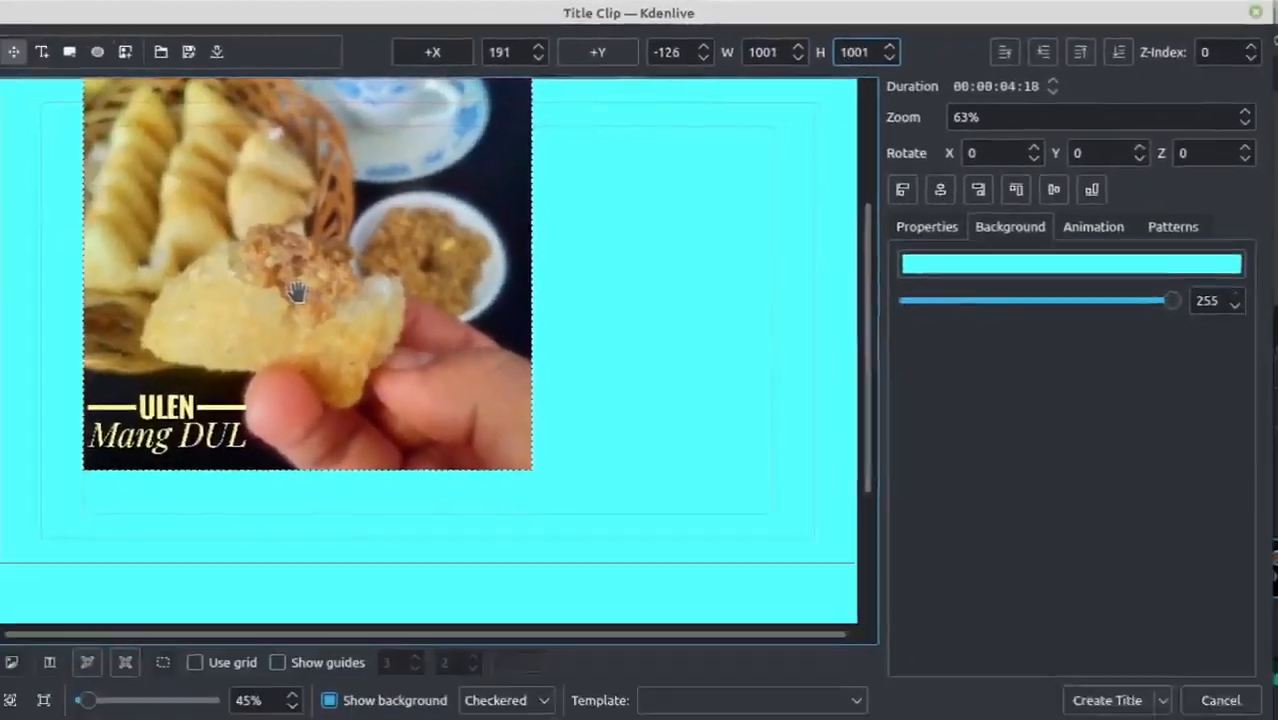
- Centre the photo horizontally and vertically on the cyan canvas and create the Title clip
drag(317, 274, 425, 363)
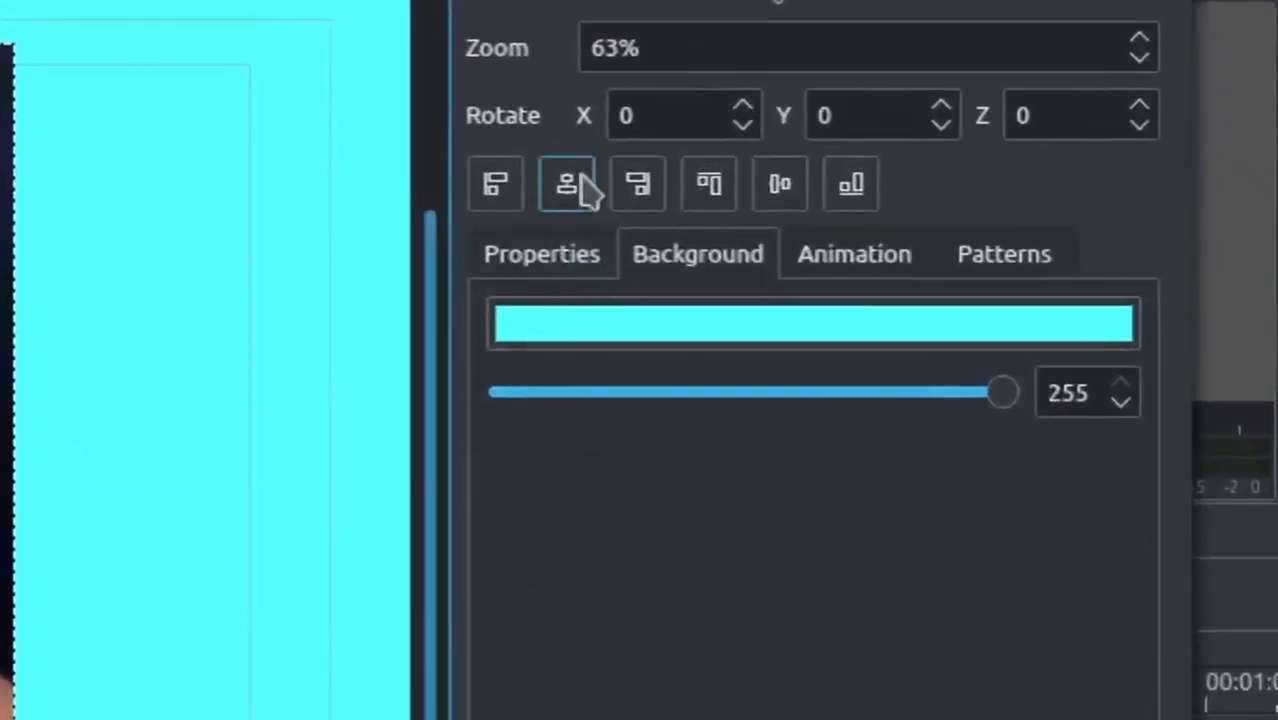
click(585, 190)
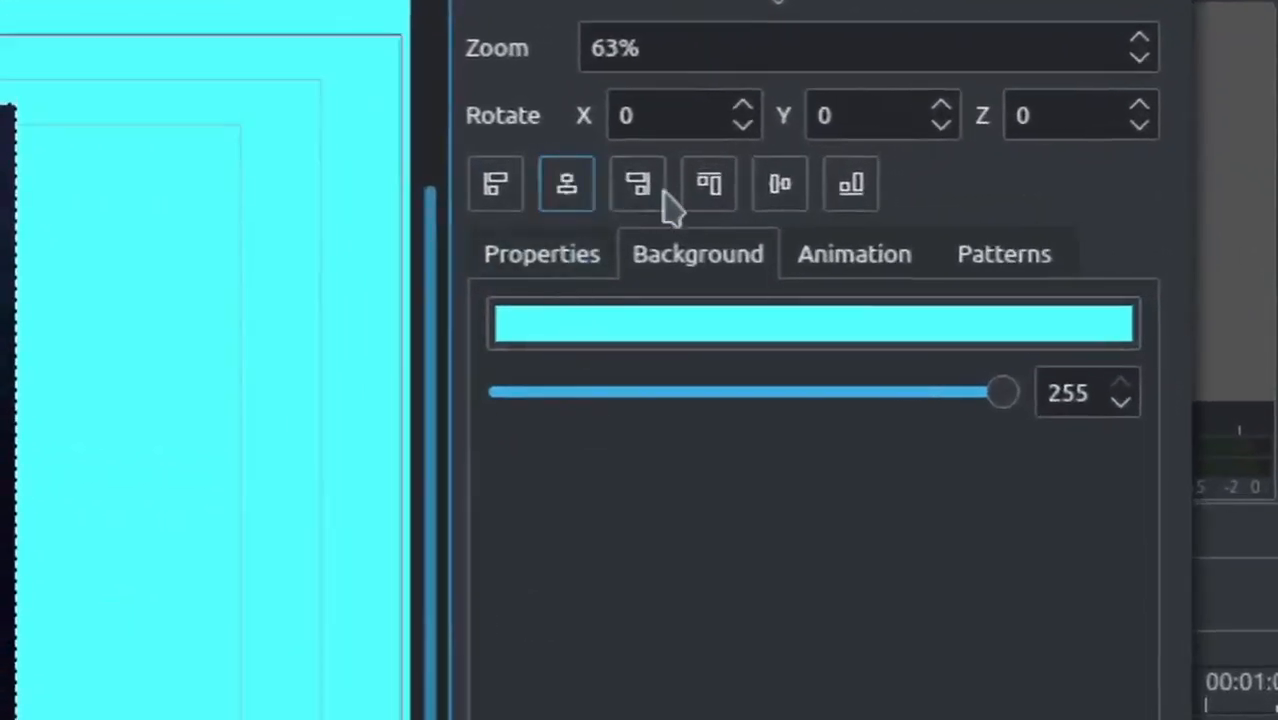
click(782, 200)
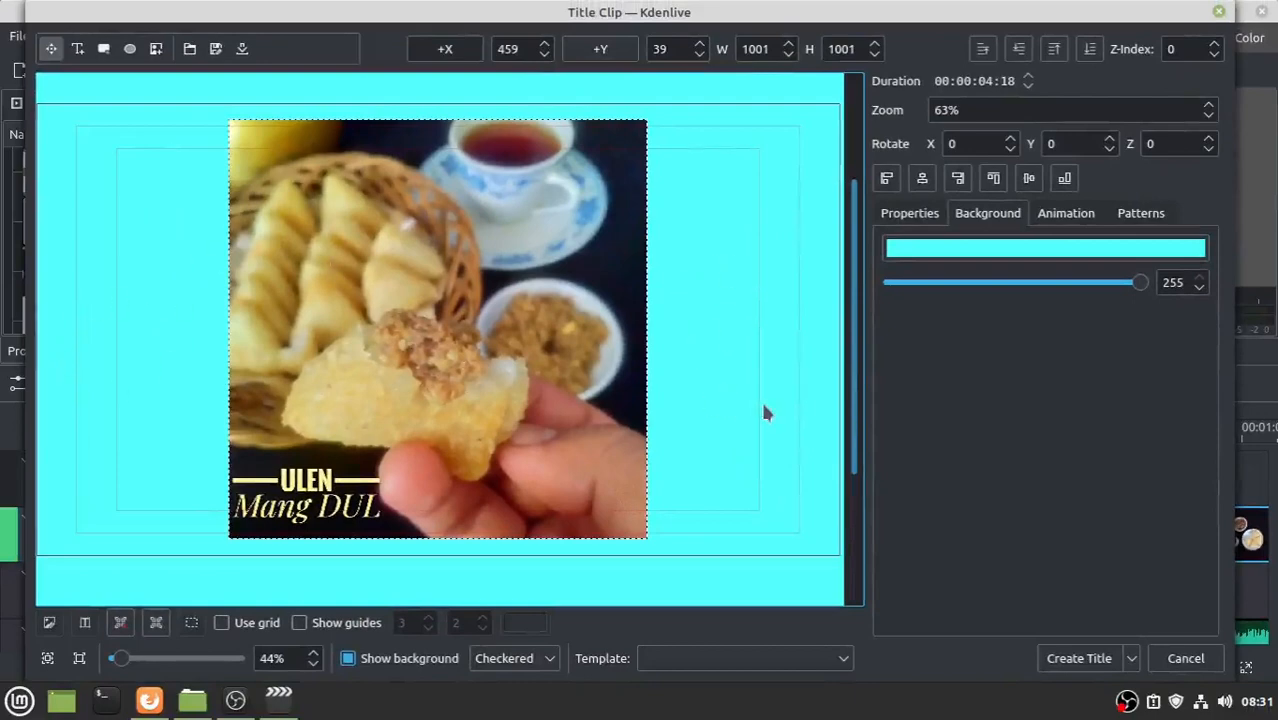
click(1079, 659)
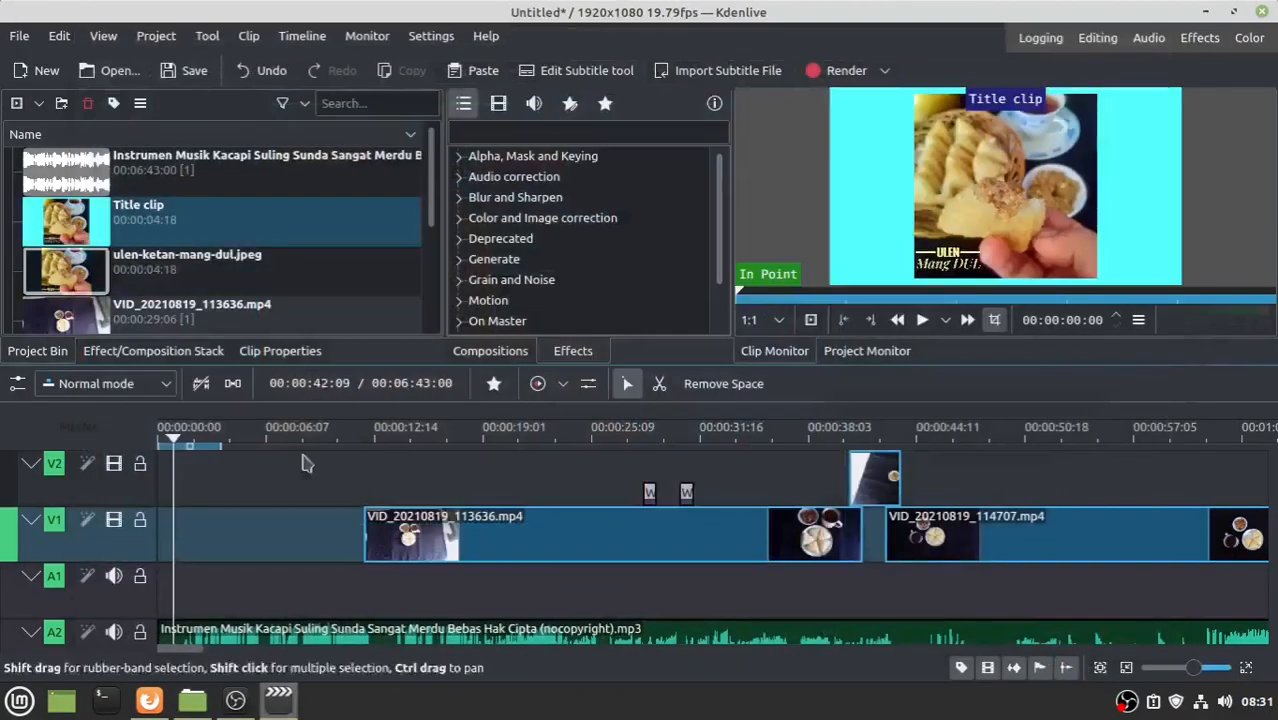
- Place the Title clip at the start of V1 and stretch it to 00:12:02, meeting VID_20210819_113636.mp4
drag(65, 213, 157, 537)
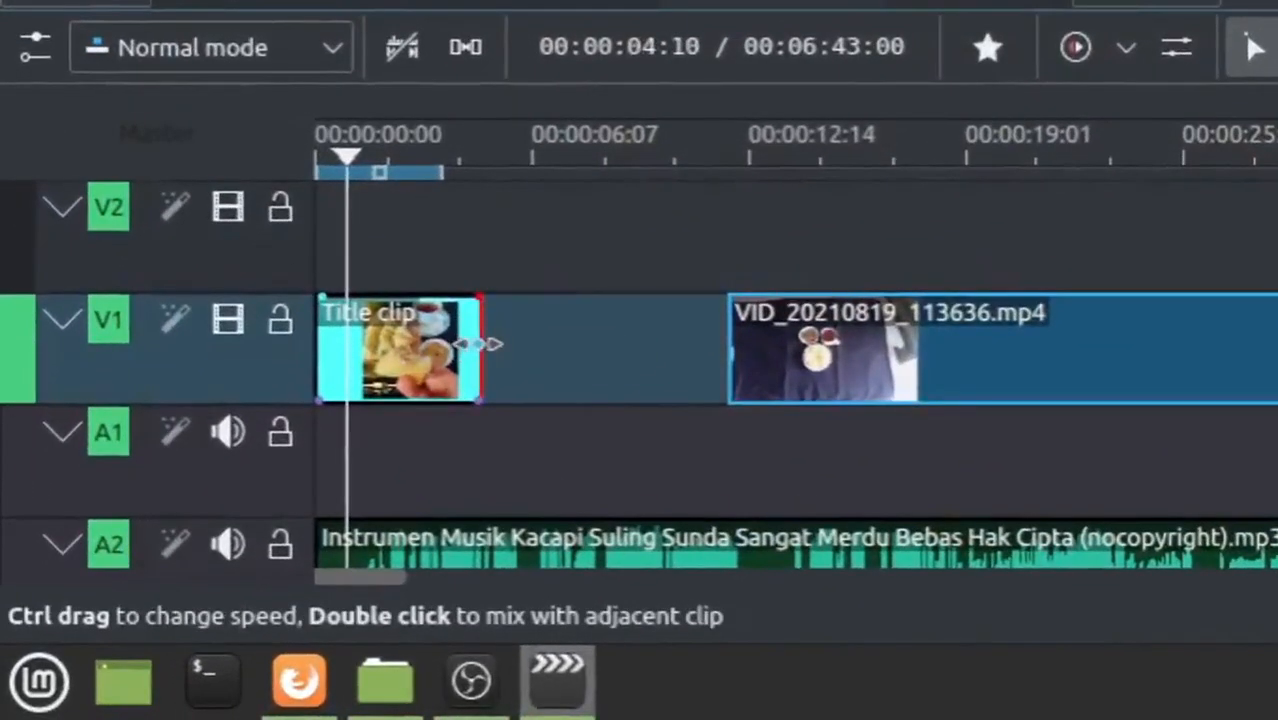
drag(480, 343, 722, 335)
click(378, 385)
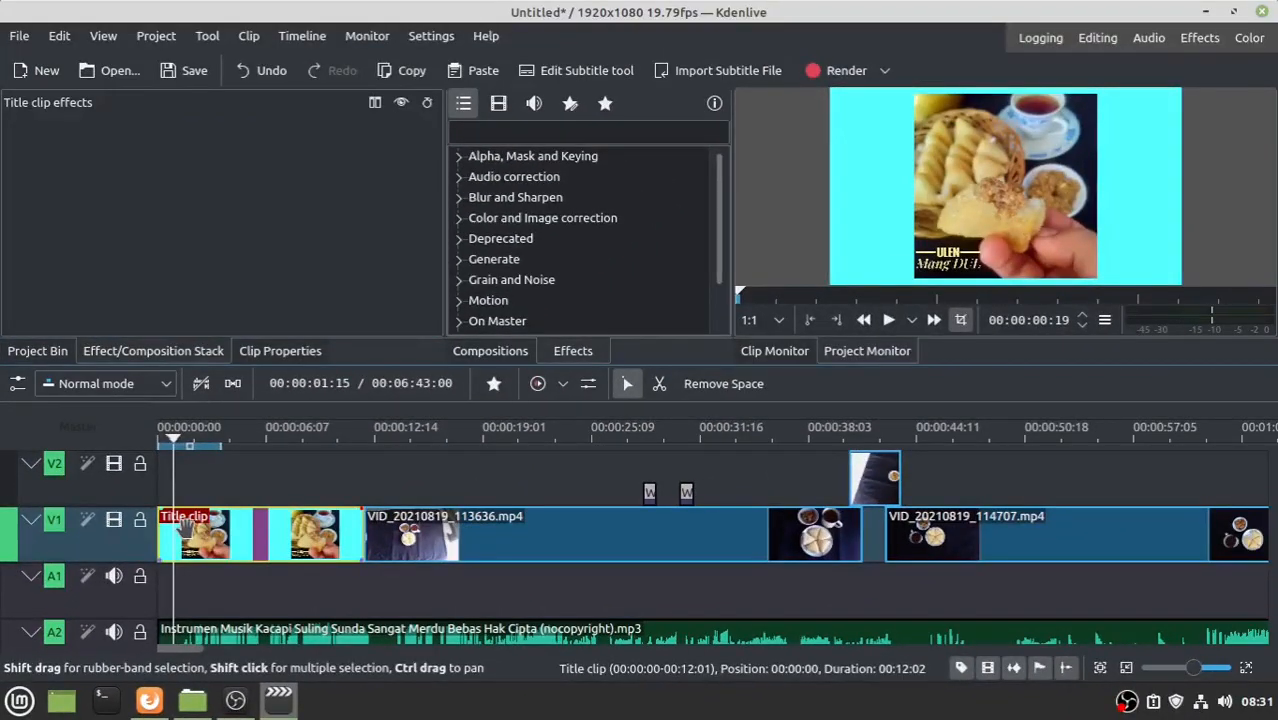
key(Home)
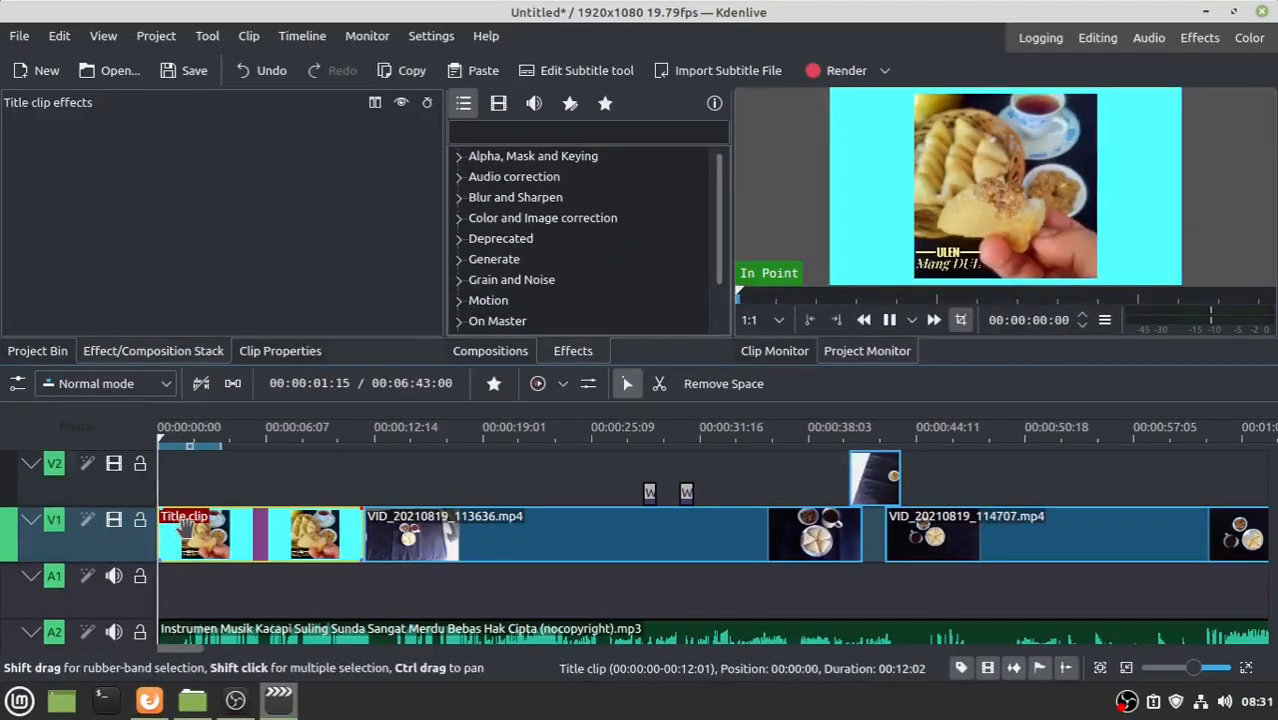
click(635, 478)
click(285, 535)
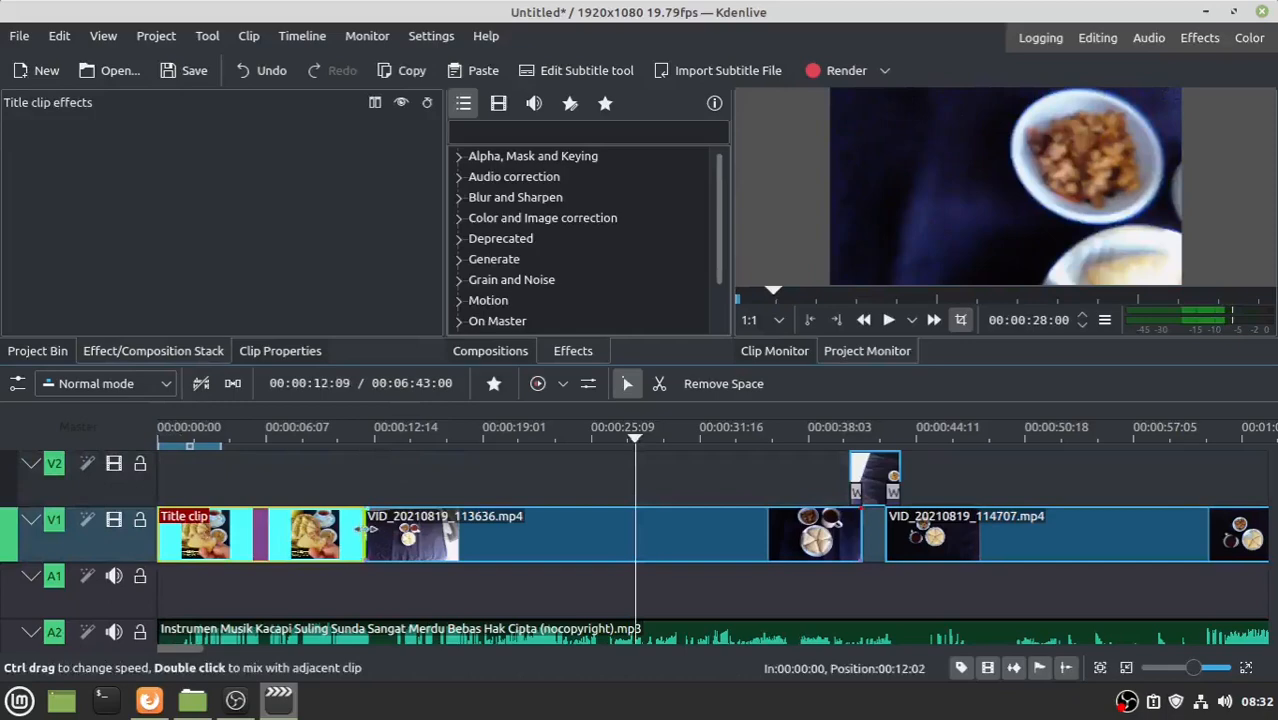
- Shorten the Title clip and remove the empty space after it
drag(368, 528, 264, 530)
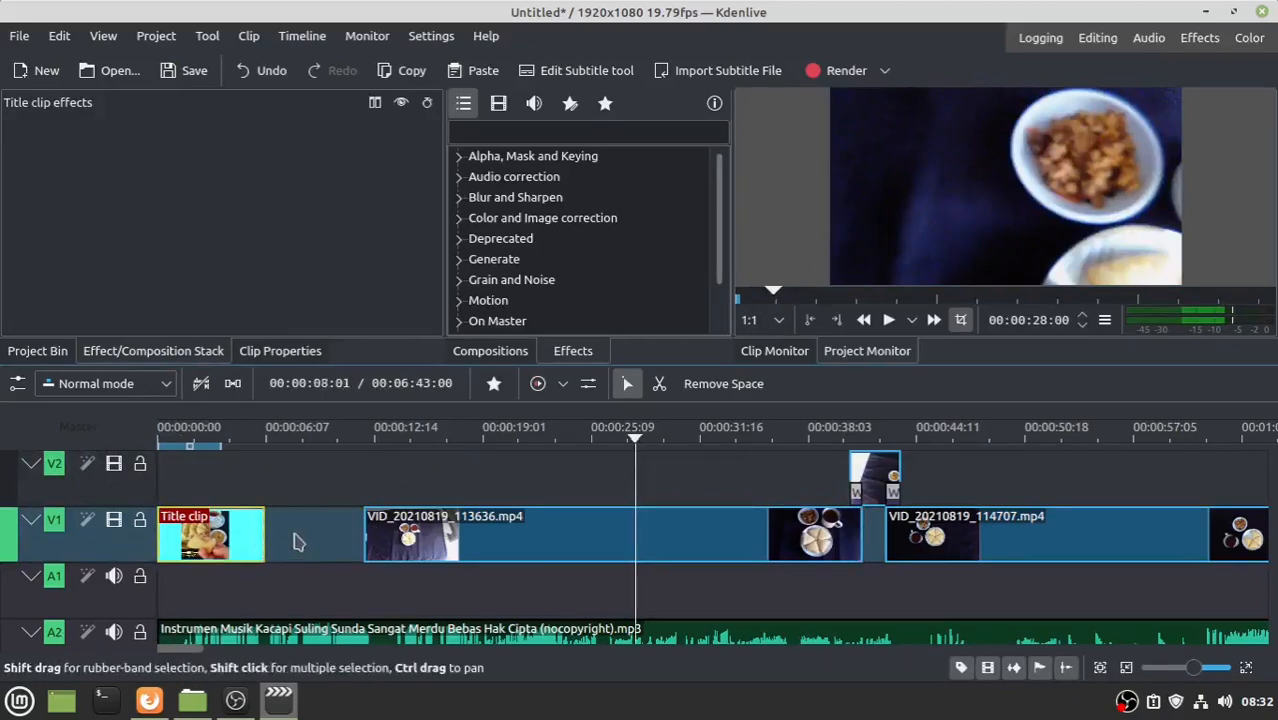
click(295, 541)
right_click(295, 541)
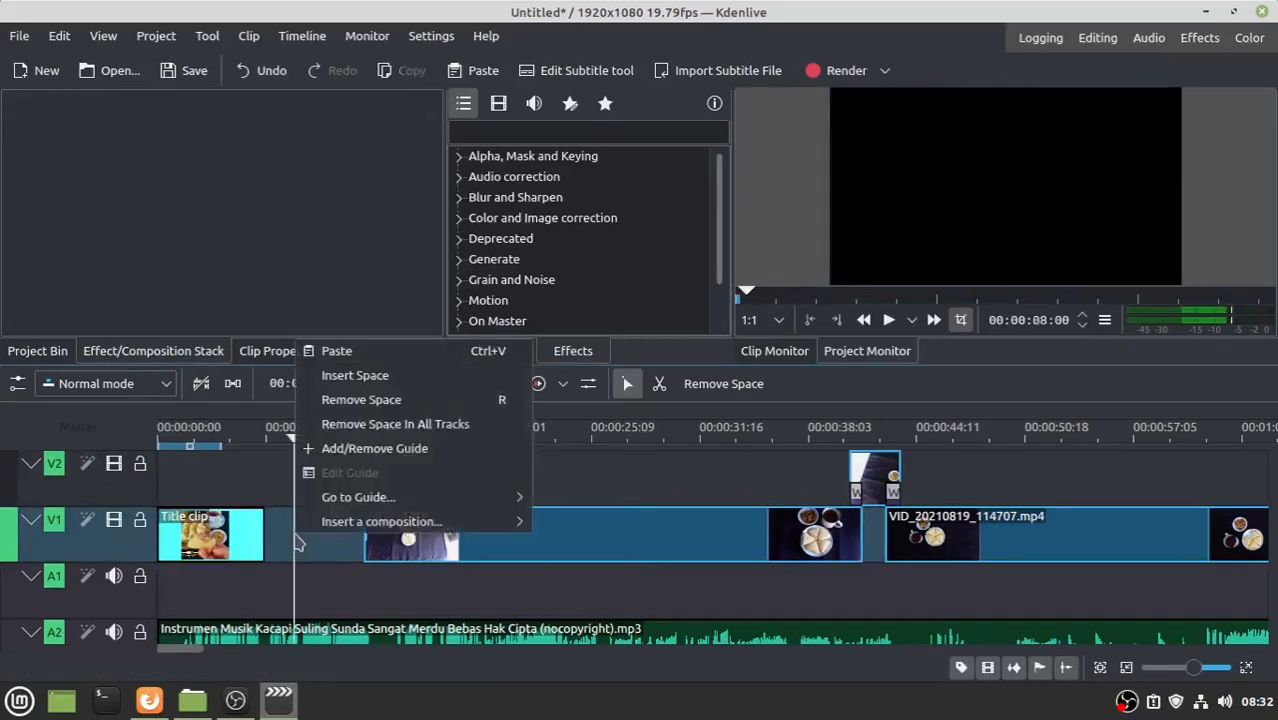
click(360, 401)
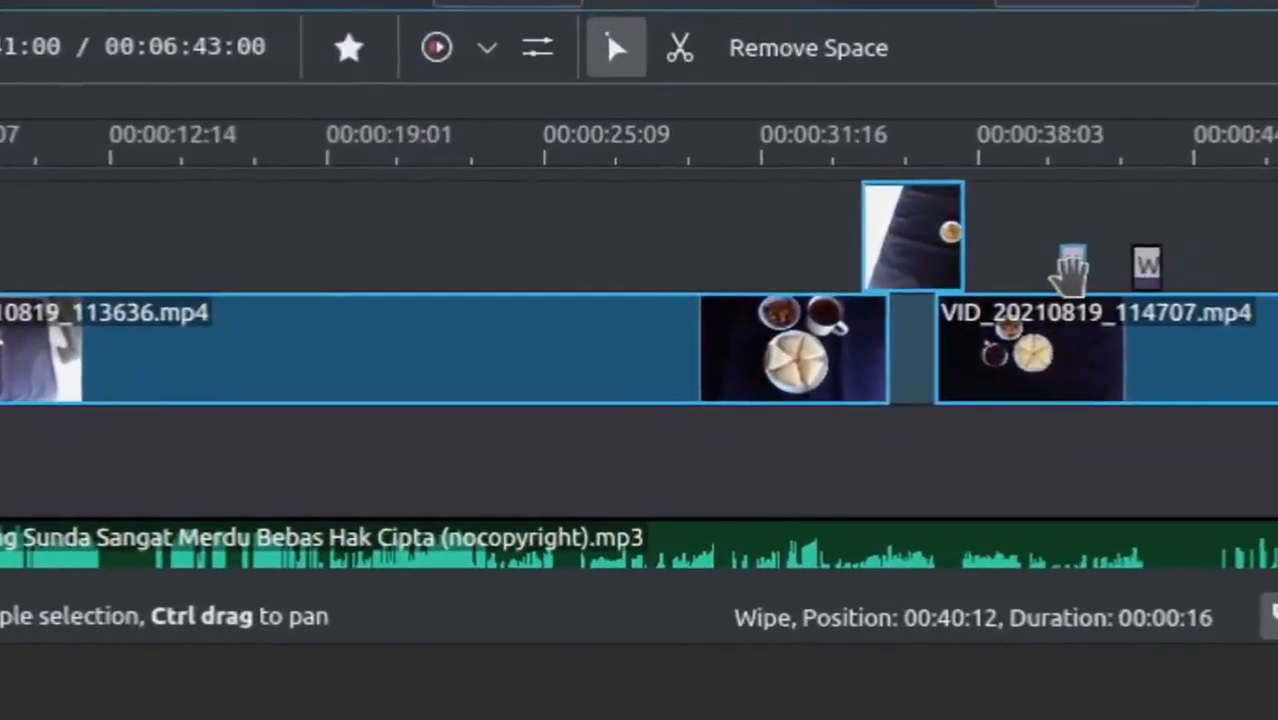
- Slide the wipe compositions and video clips left against the title clip
drag(855, 492, 777, 487)
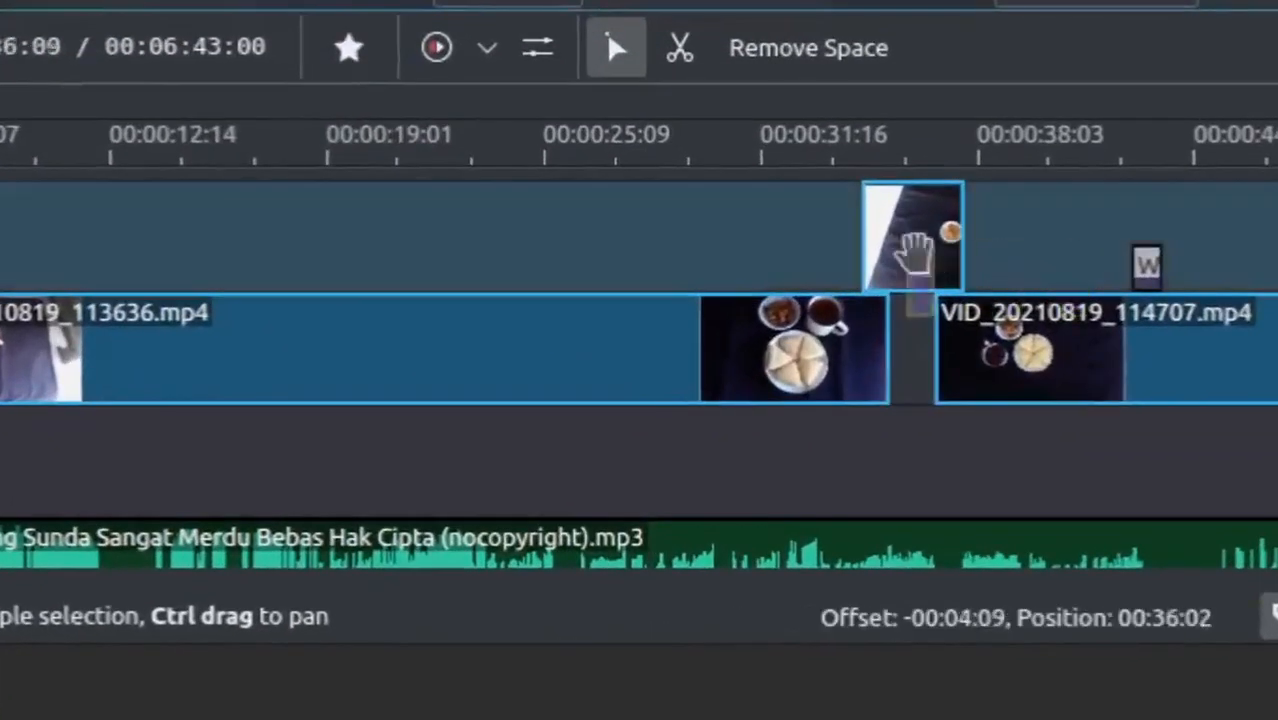
drag(915, 253, 876, 251)
drag(1141, 268, 950, 265)
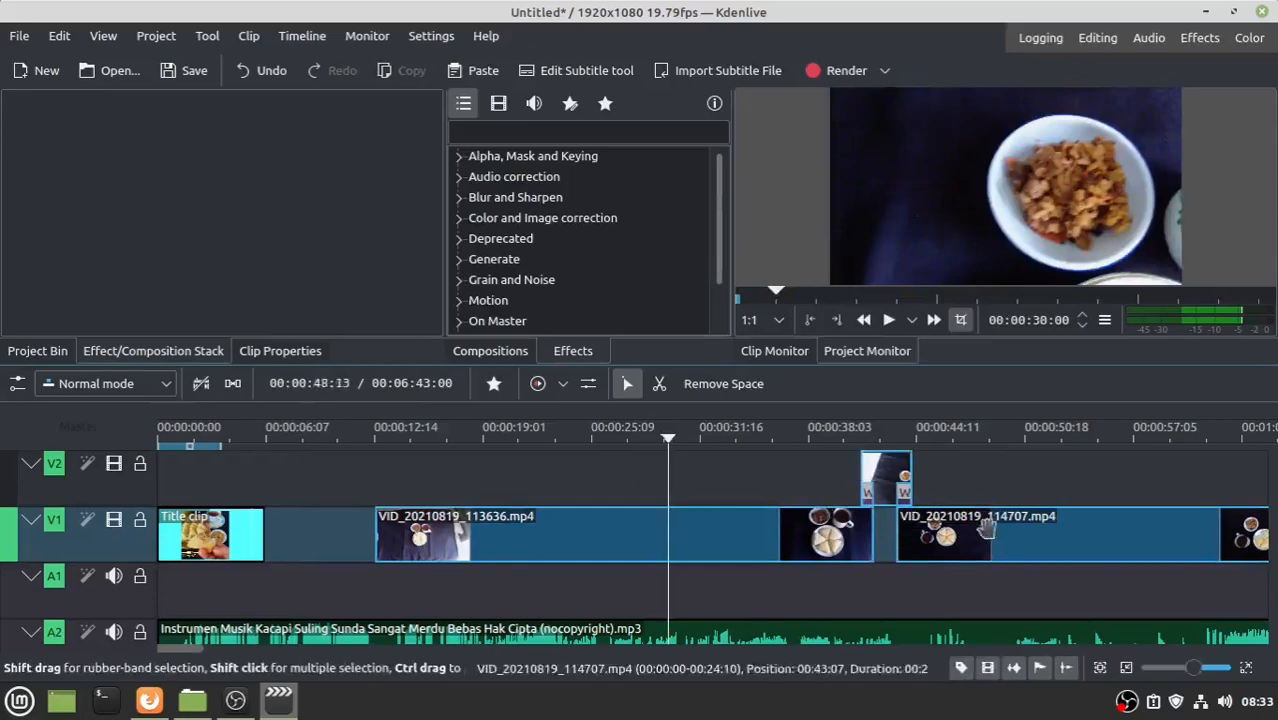
drag(897, 492, 243, 485)
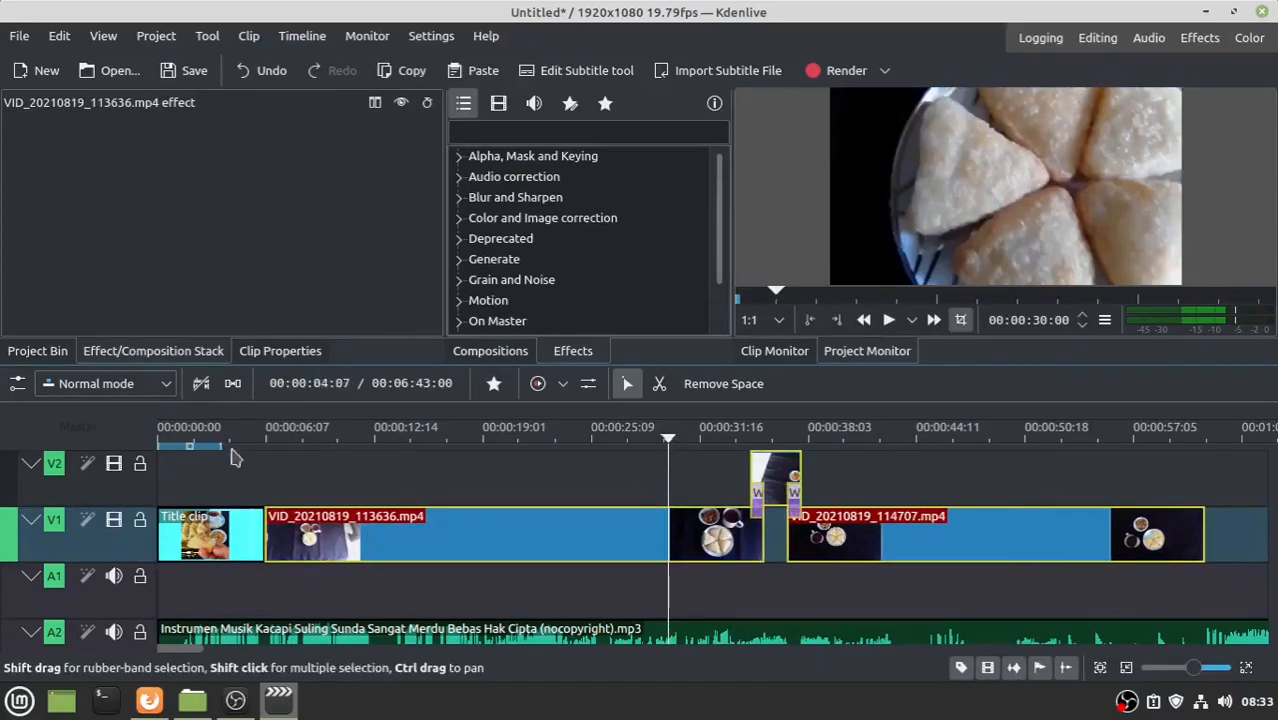
- Preview the title-to-video join, then lift the Title clip onto track V2
click(232, 457)
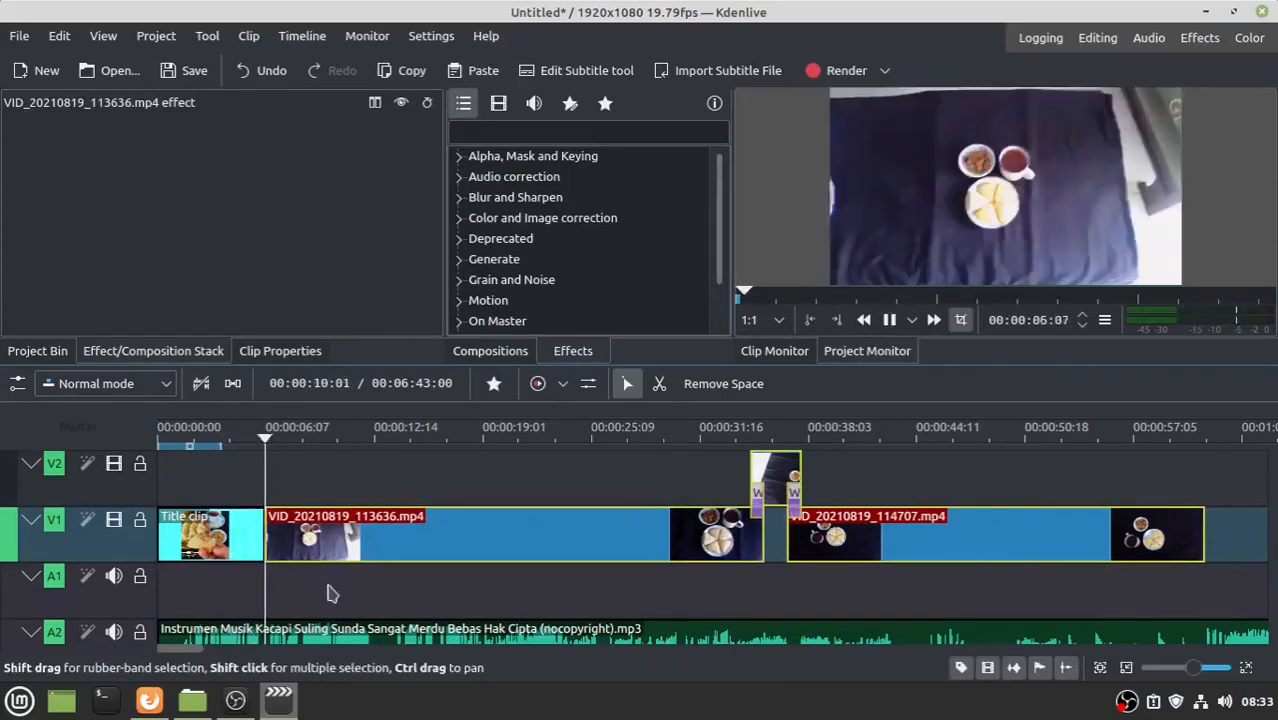
key(space)
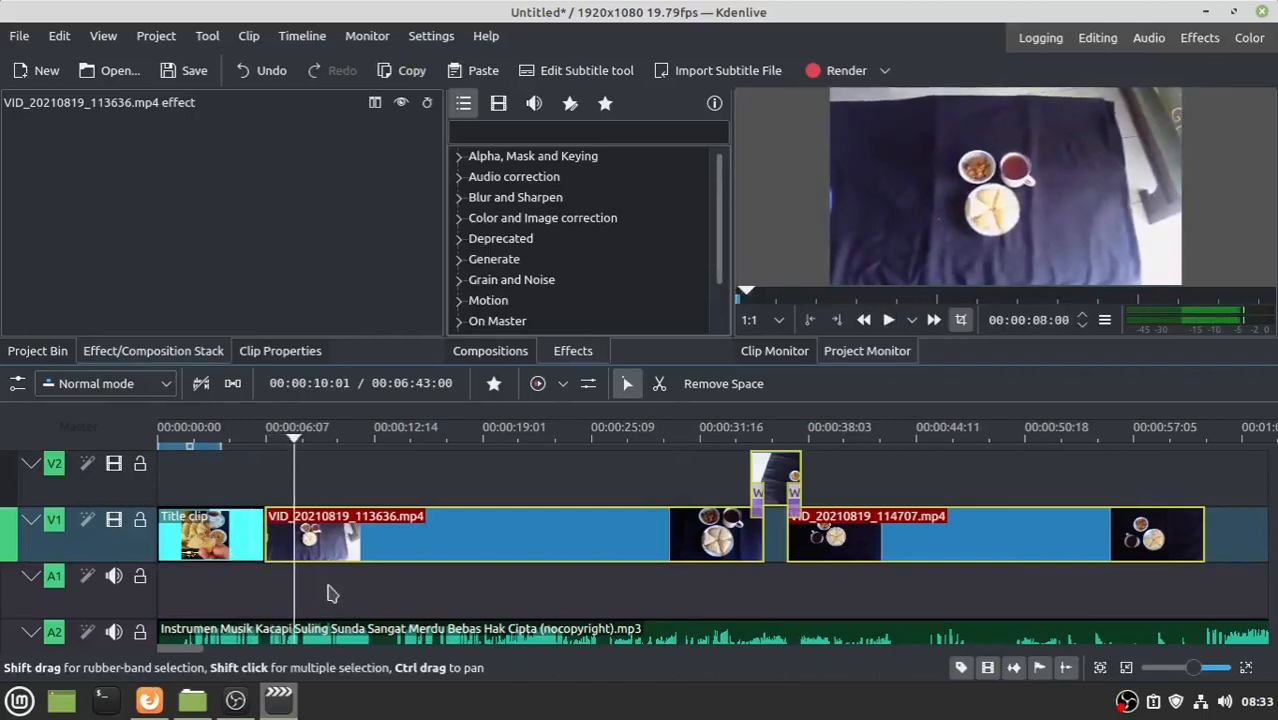
drag(214, 533, 214, 478)
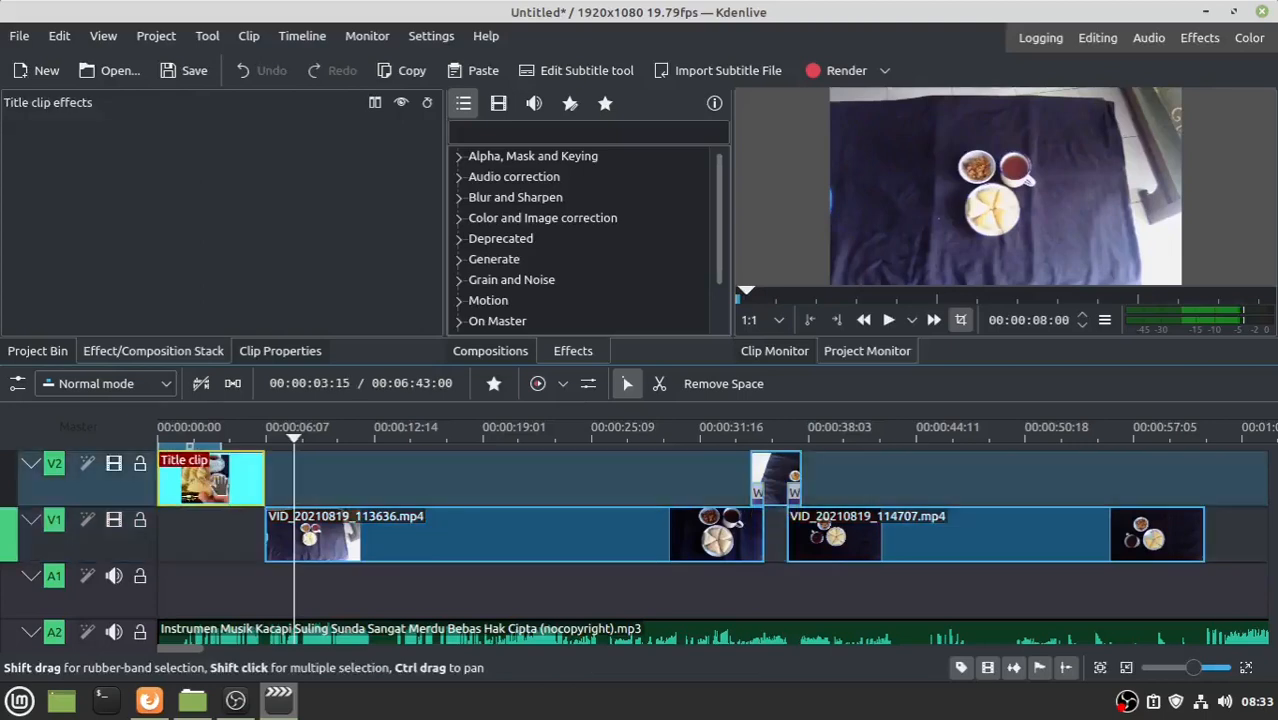
- Extend the title clip over the first food video and add a Wipe between them
click(265, 483)
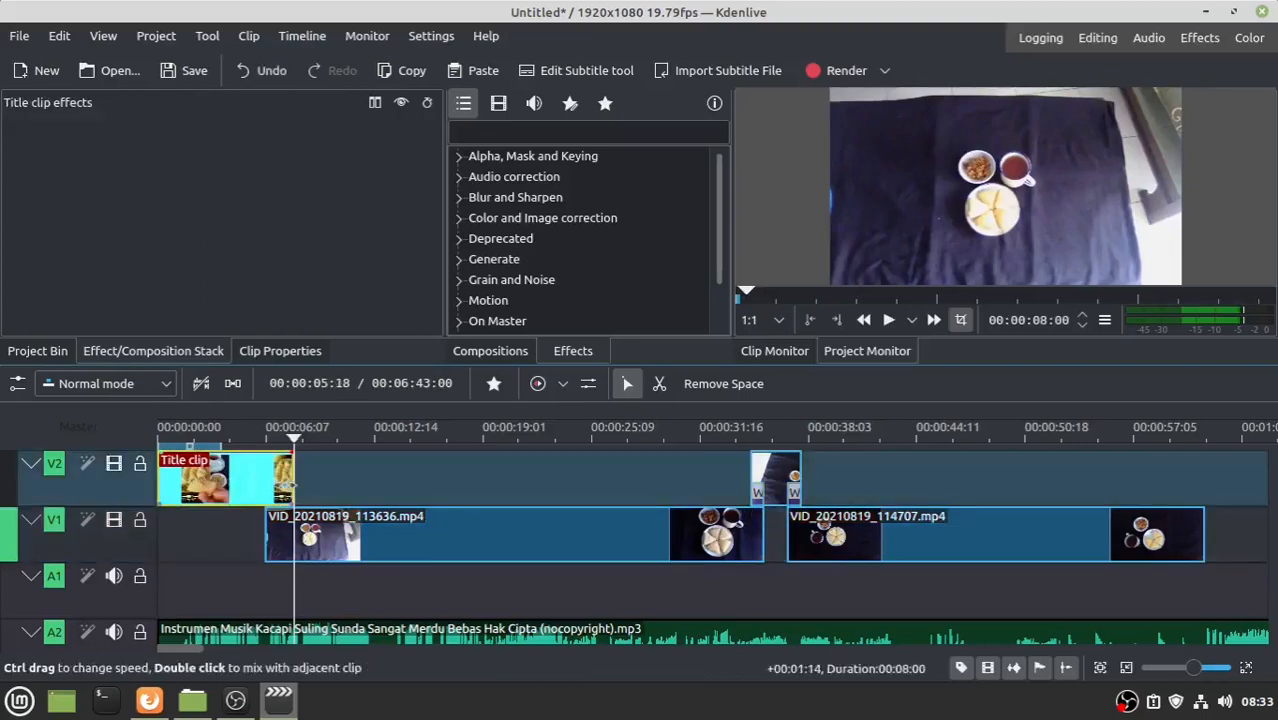
click(377, 477)
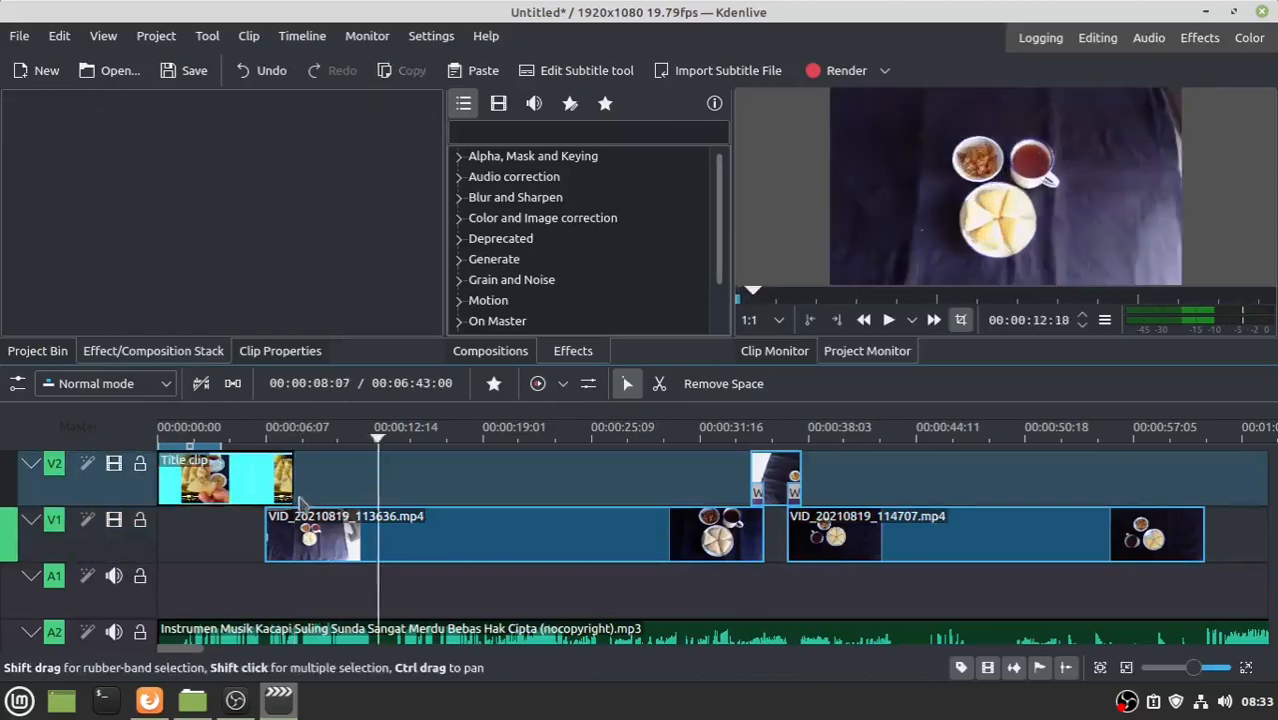
click(288, 503)
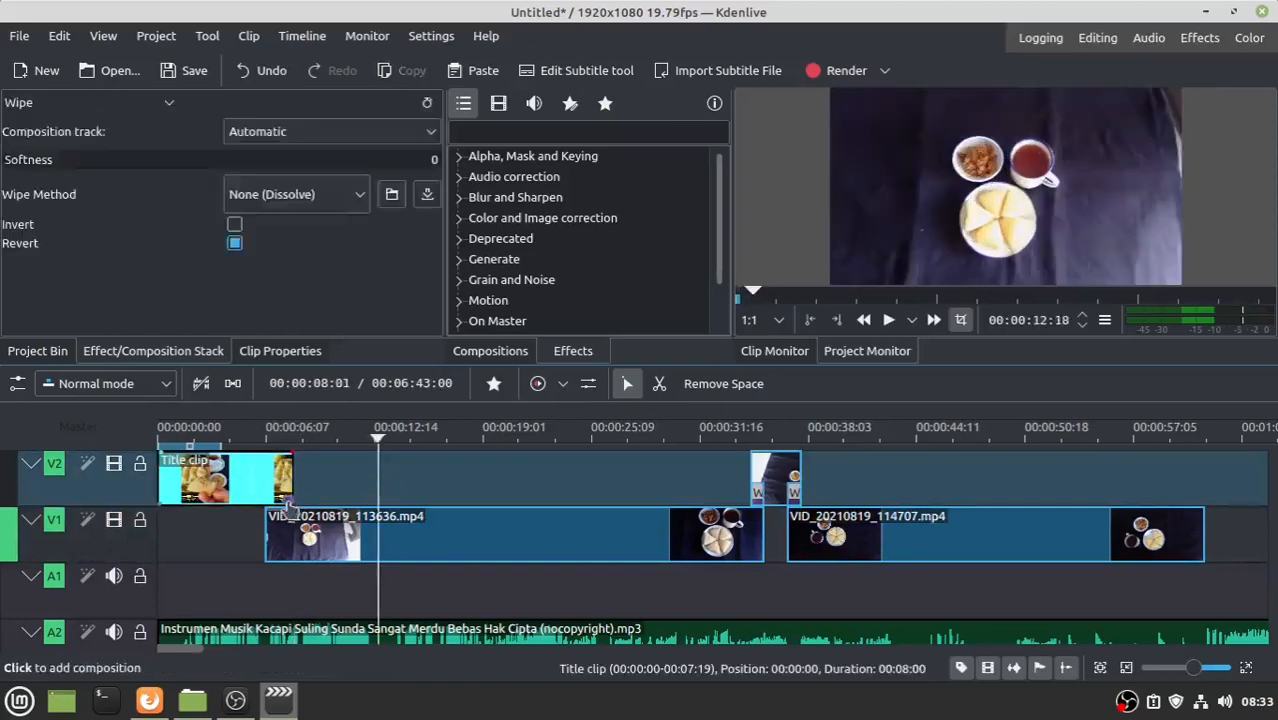
click(238, 446)
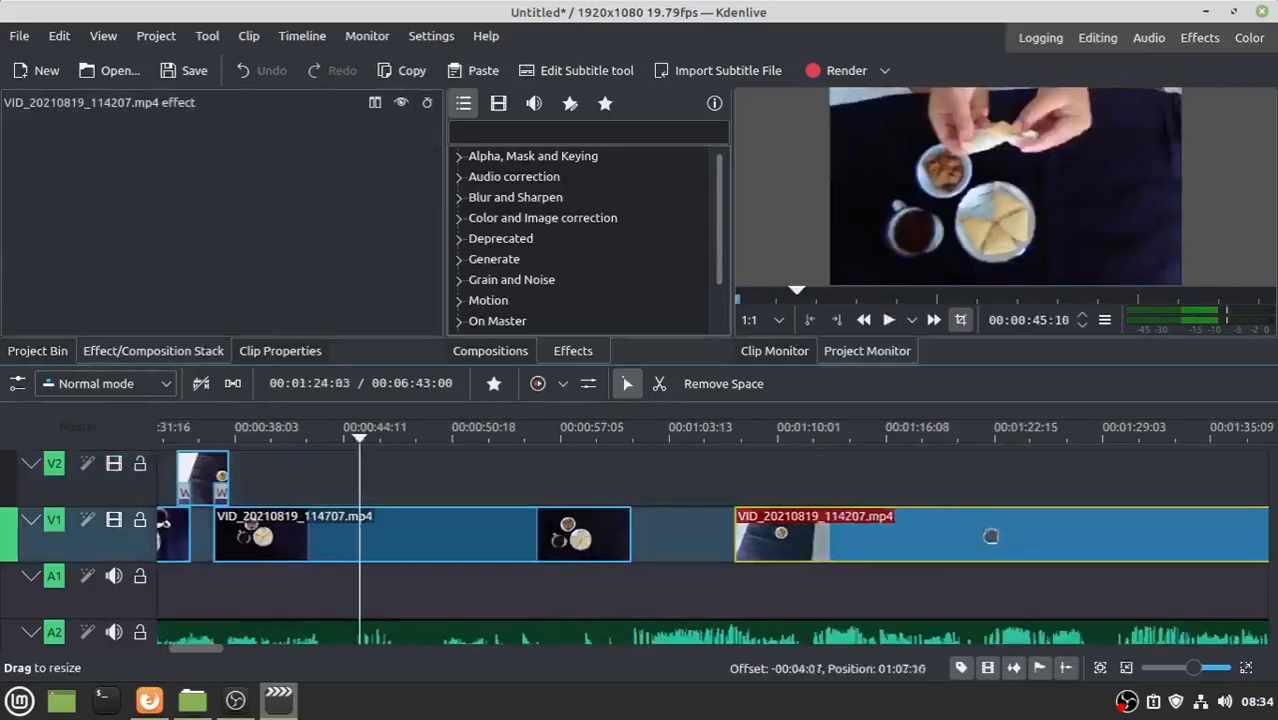
- Move VID_20210819_114207 onto V2 over the previous clip's end, add a Wipe and preview it
drag(919, 526, 585, 517)
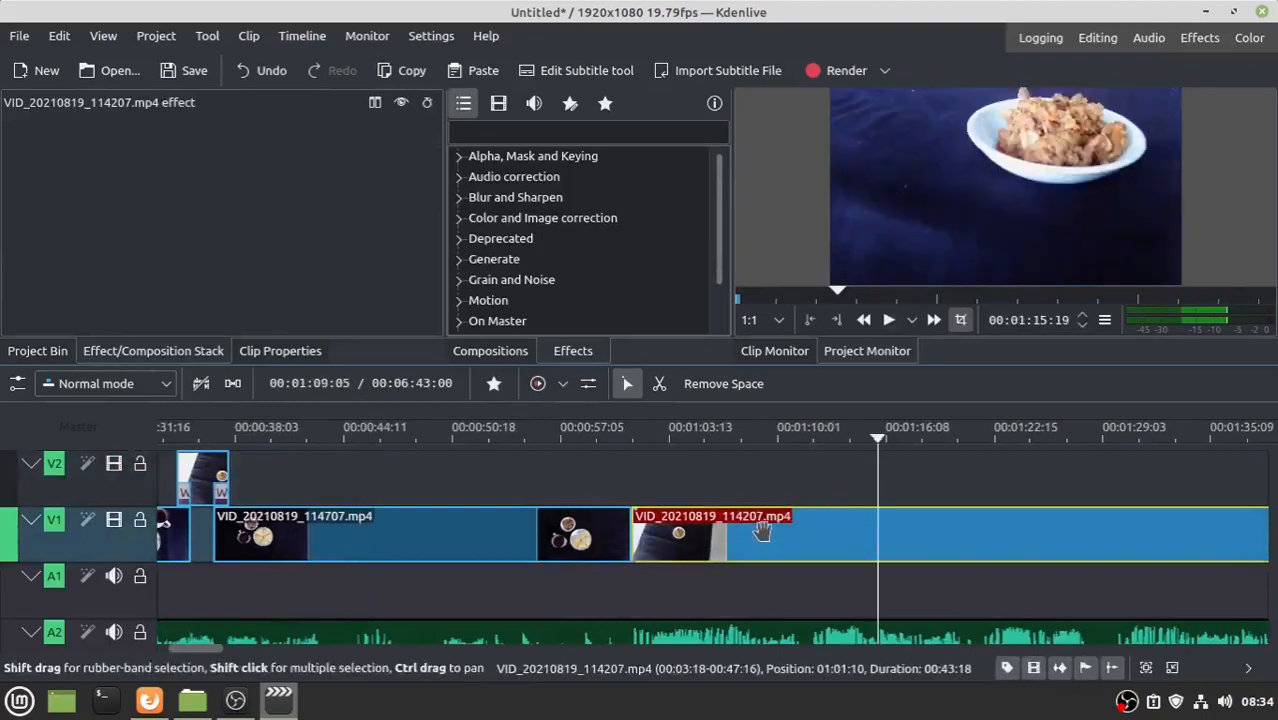
drag(760, 530, 726, 480)
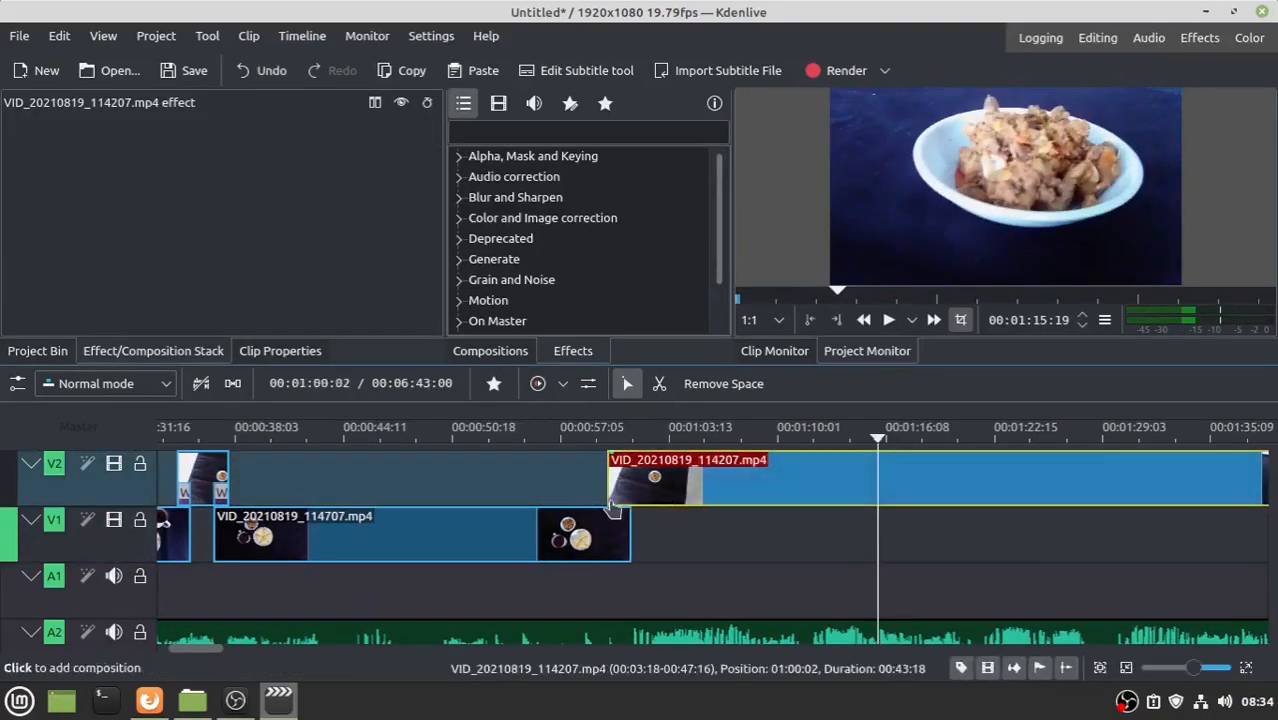
click(613, 507)
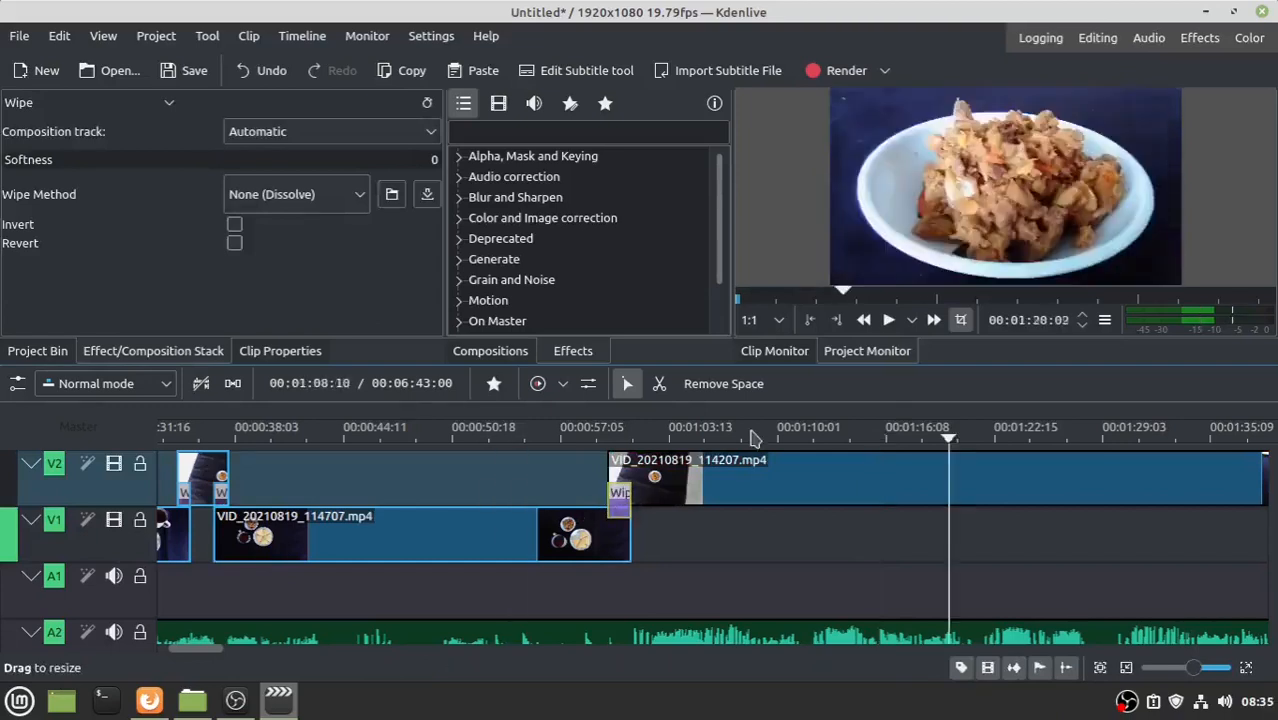
click(755, 437)
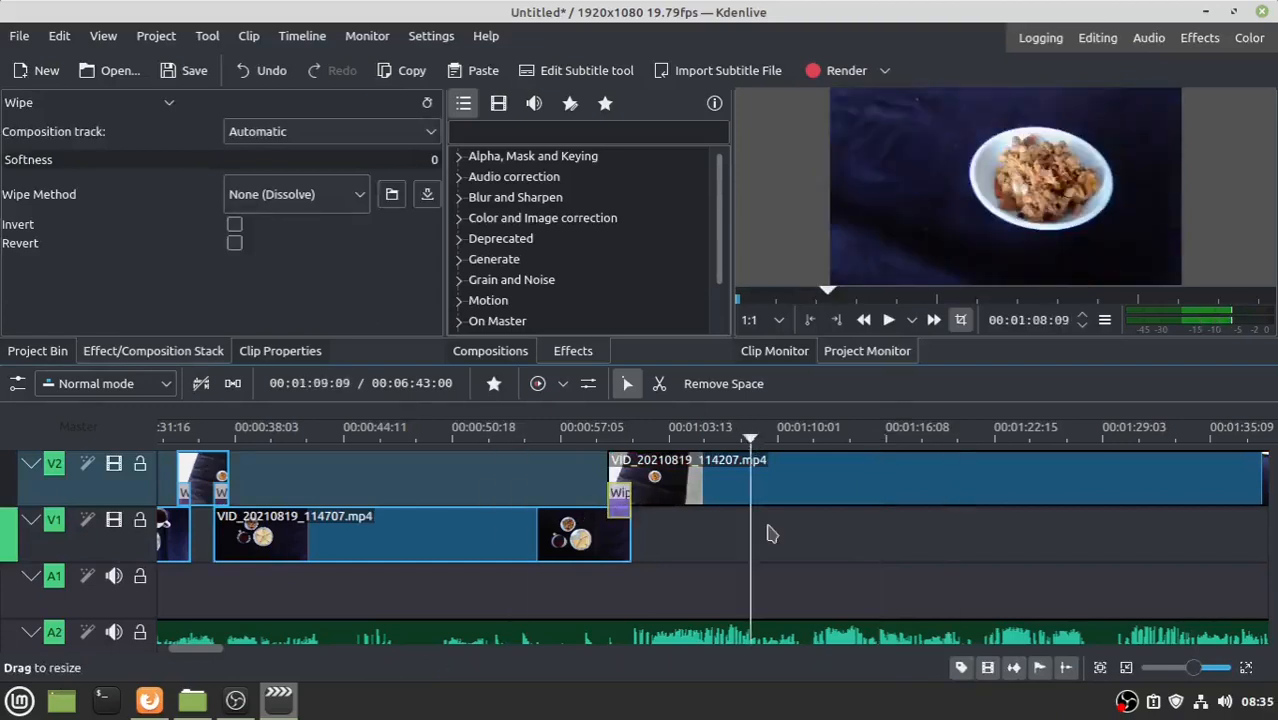
key(space)
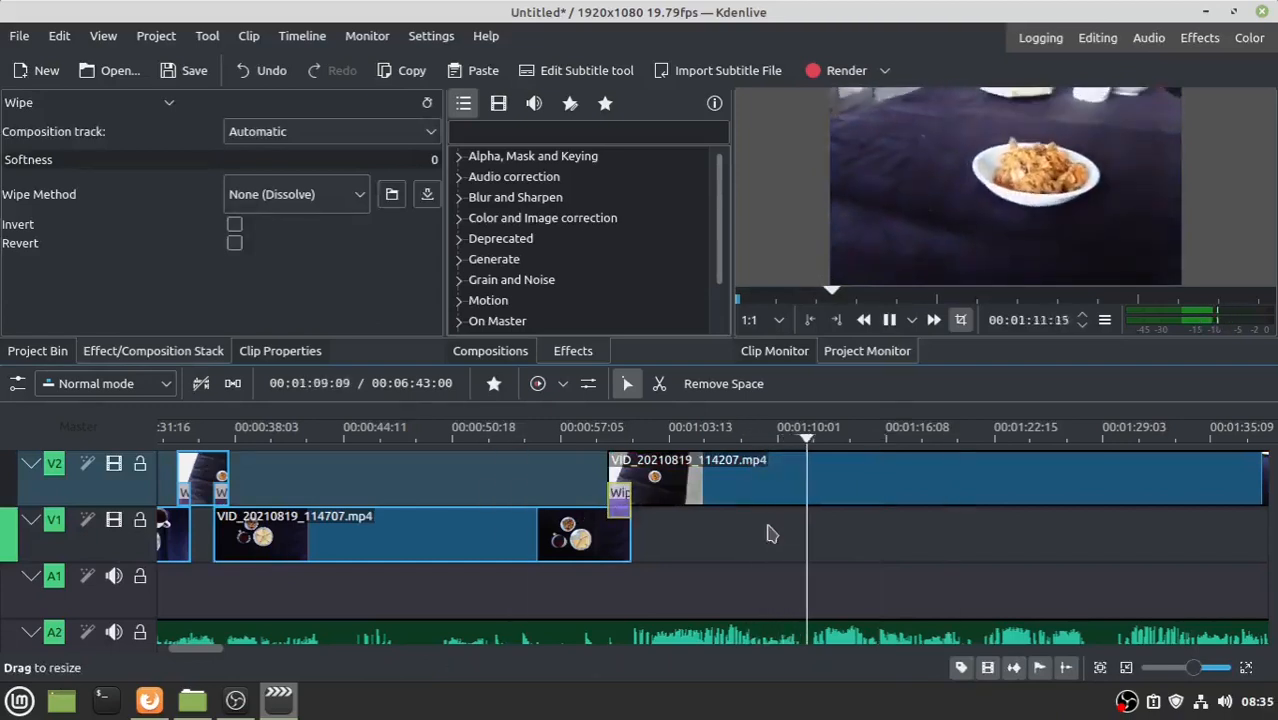
key(space)
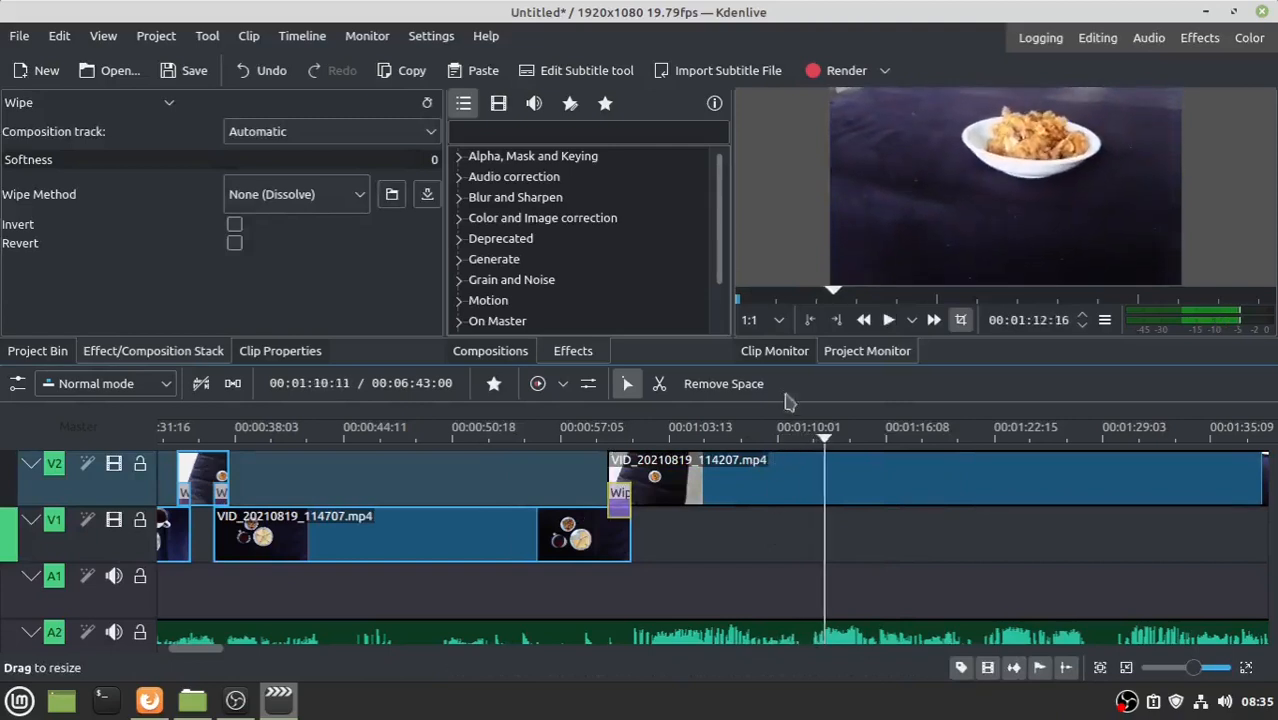
- Razor-cut the V2 clip around 01:12 and at 01:17:10, then delete the piece between
click(662, 385)
click(825, 474)
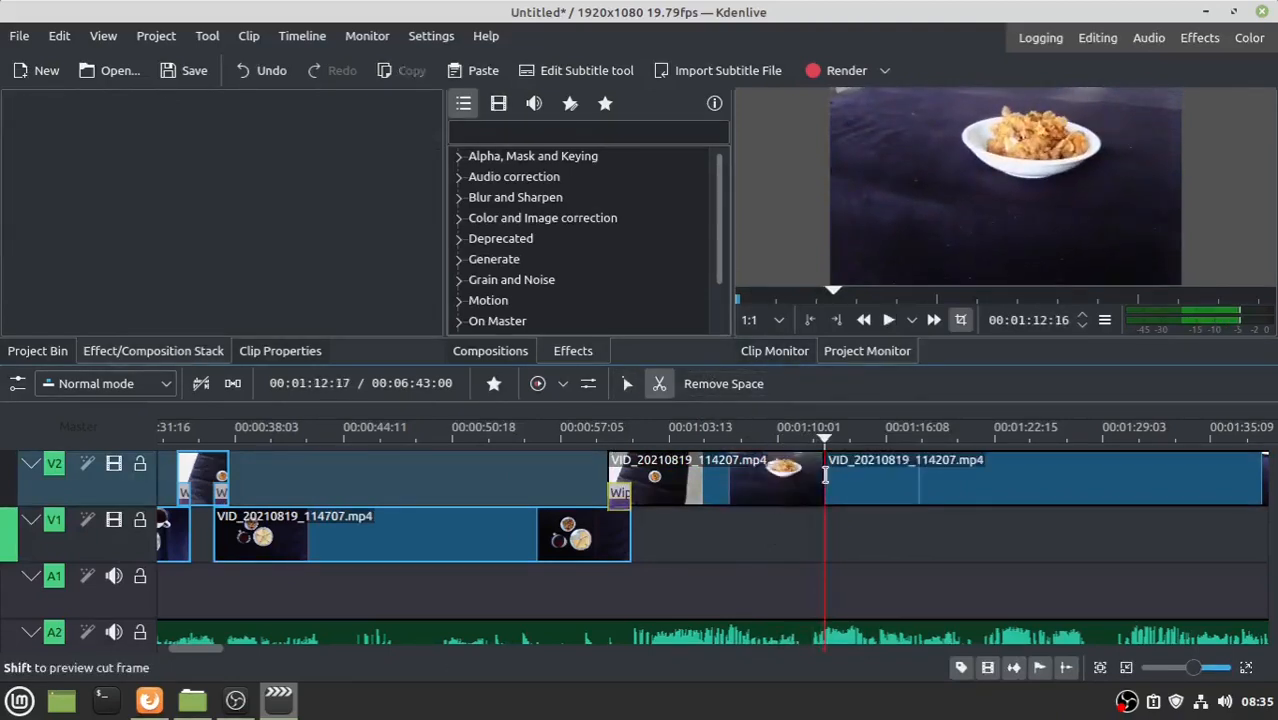
key(space)
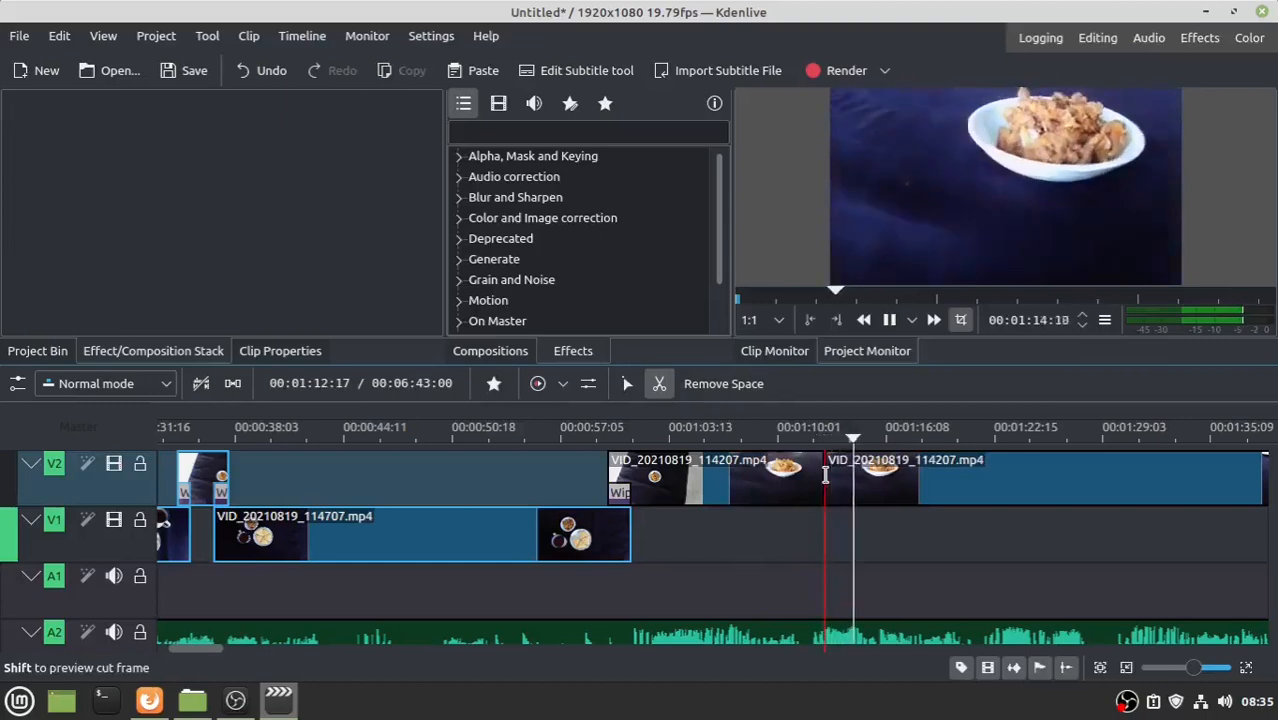
key(space)
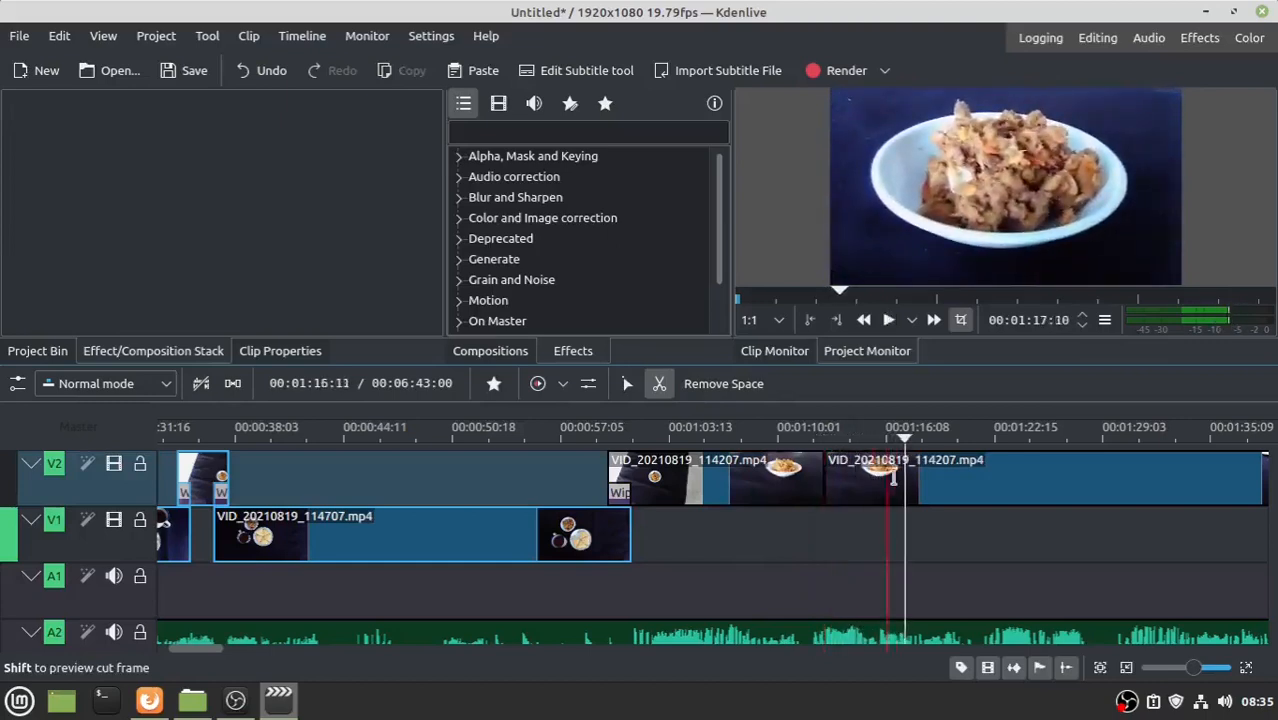
click(905, 474)
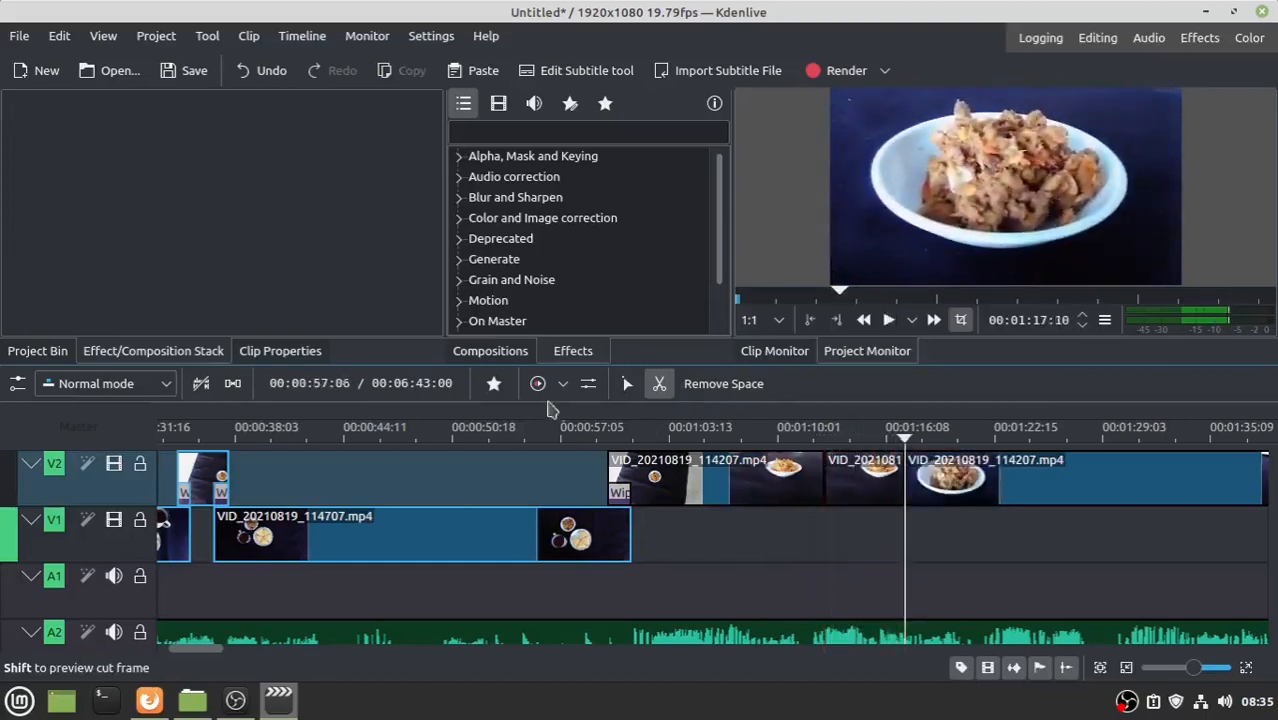
click(627, 383)
click(852, 483)
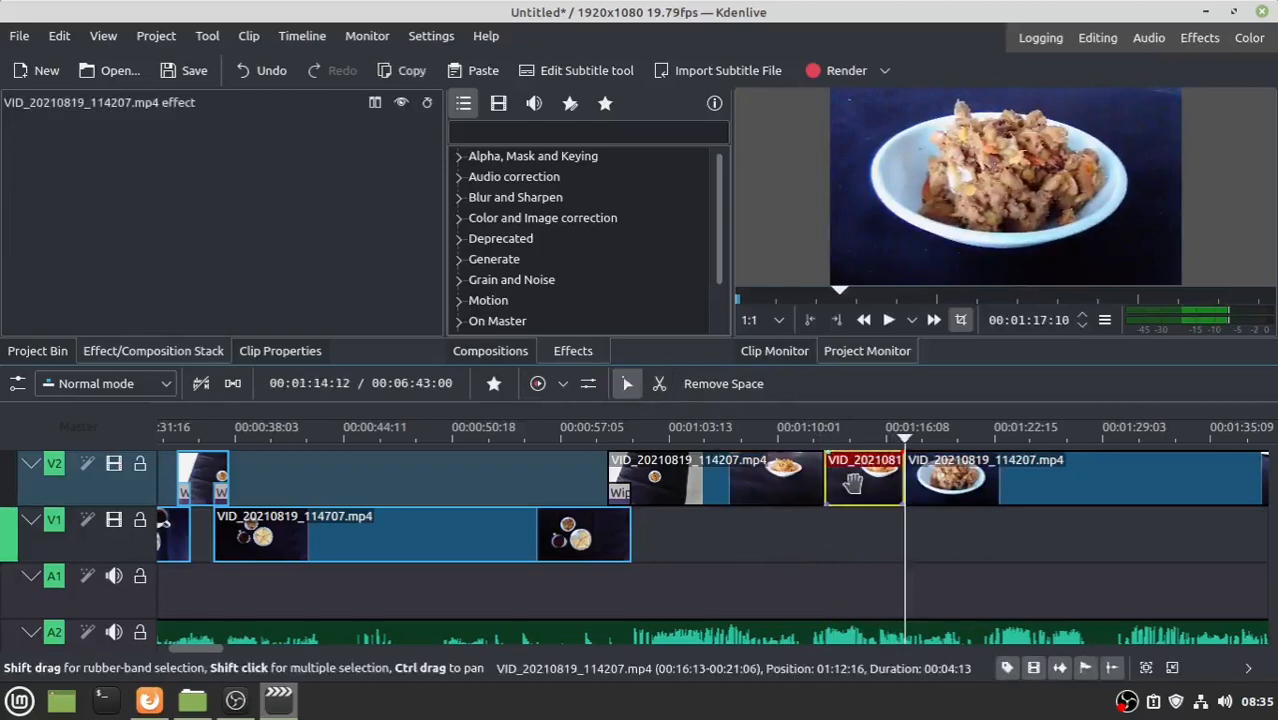
key(Delete)
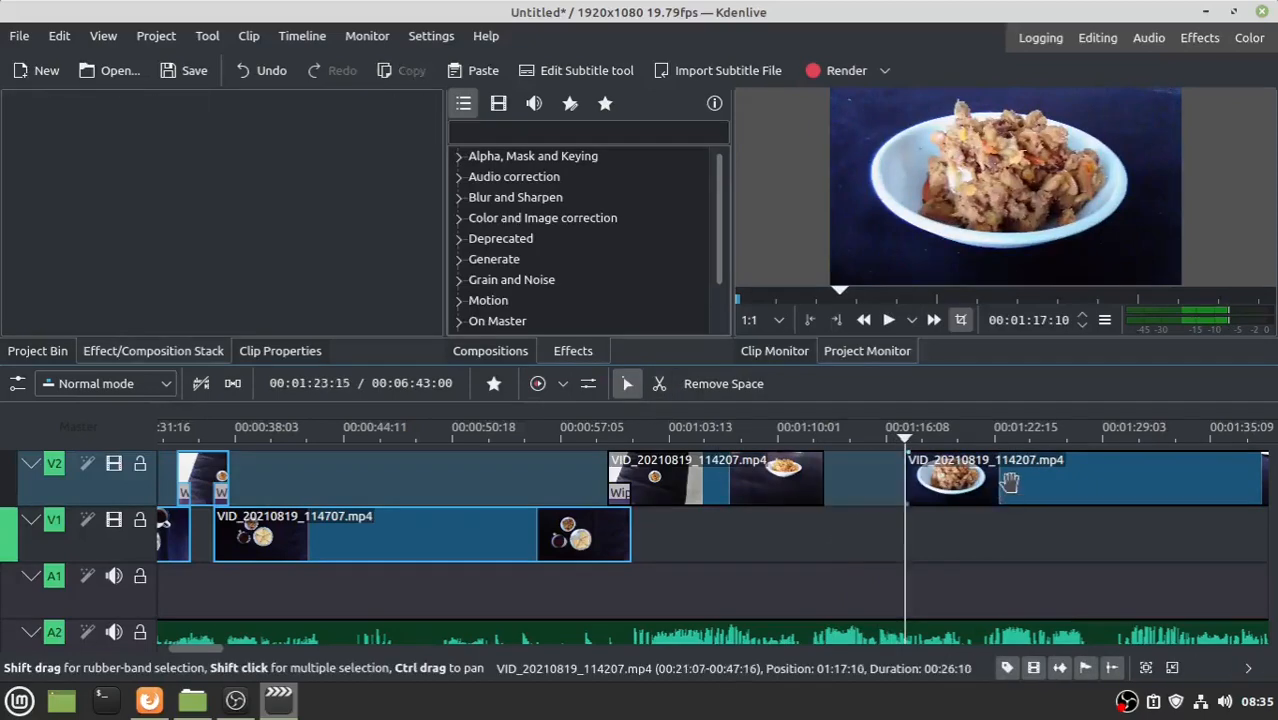
- Move the remaining VID_20210819_114207 part down to V1 and join it with a Wipe
drag(1004, 476, 899, 549)
click(819, 503)
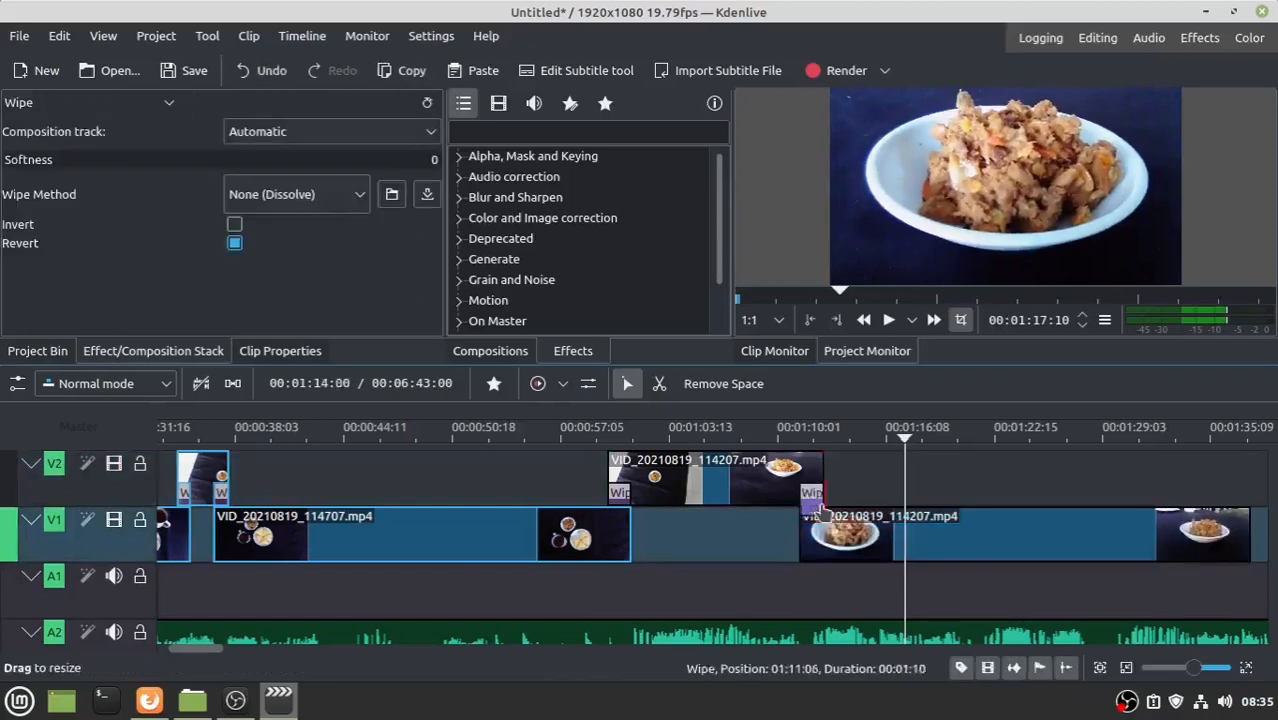
click(754, 442)
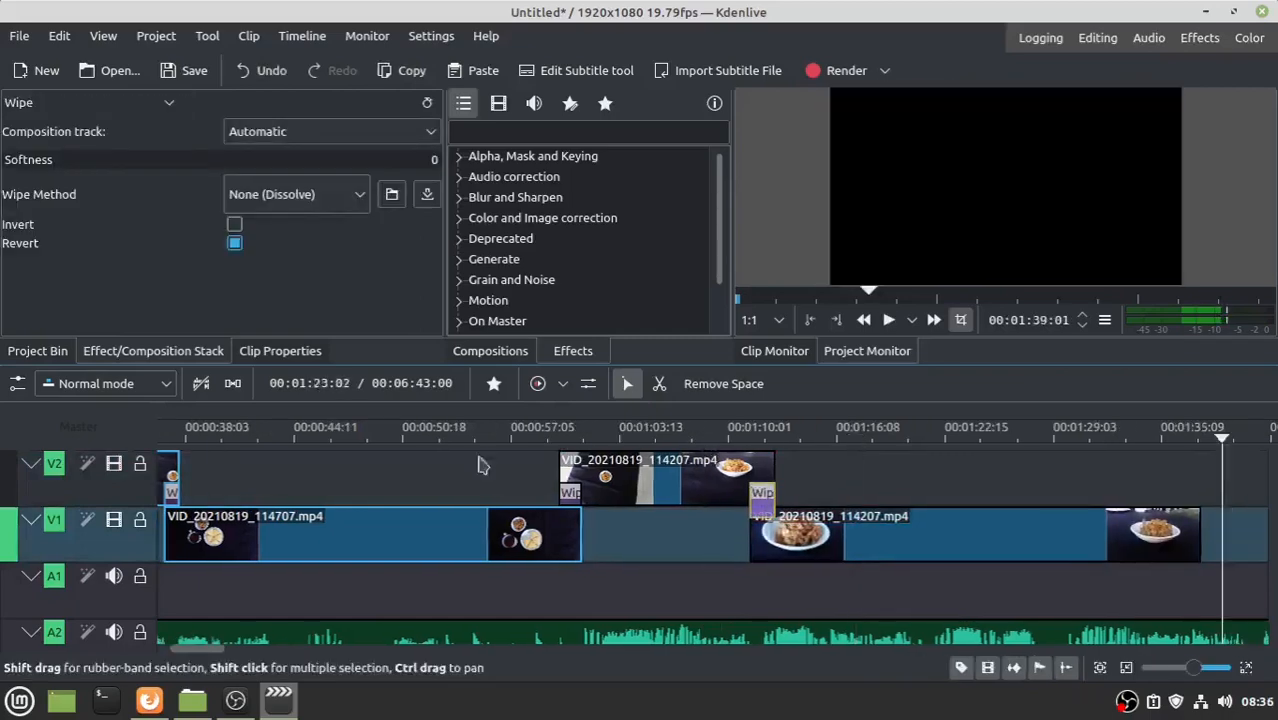
- Create a new title with the chat testimonial screenshot centred horizontally and add it to the bin
click(38, 351)
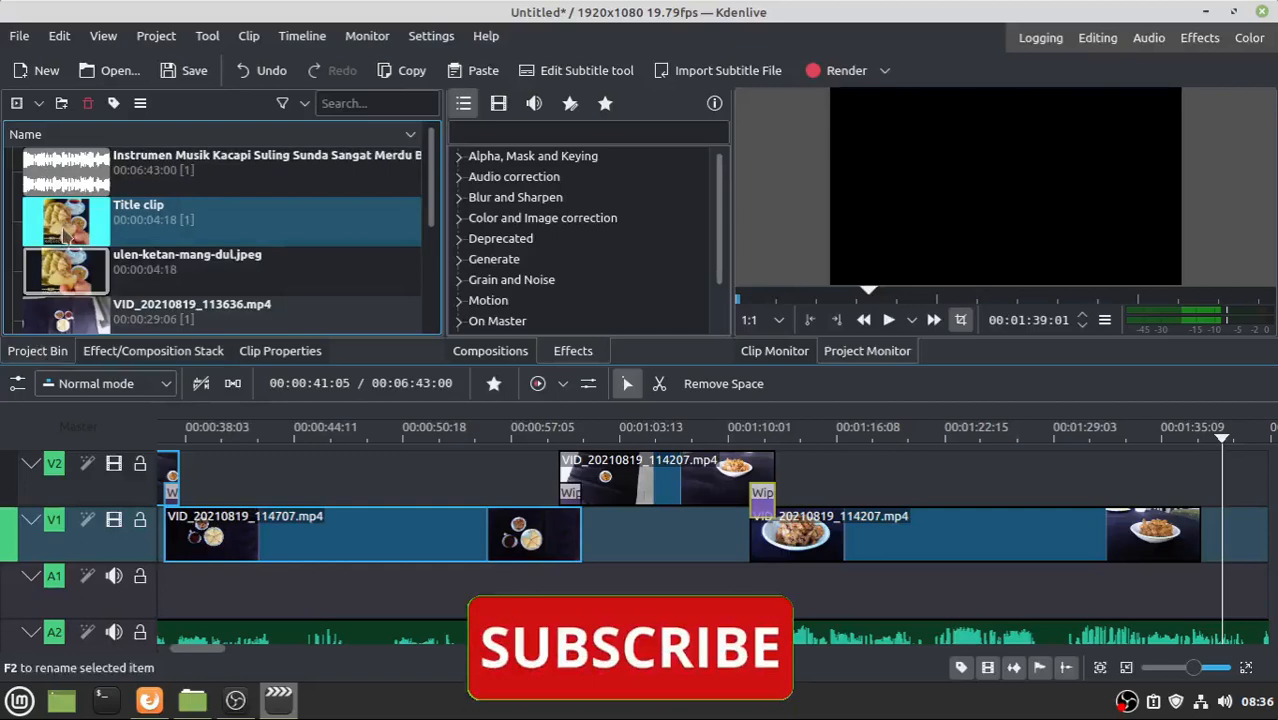
click(155, 36)
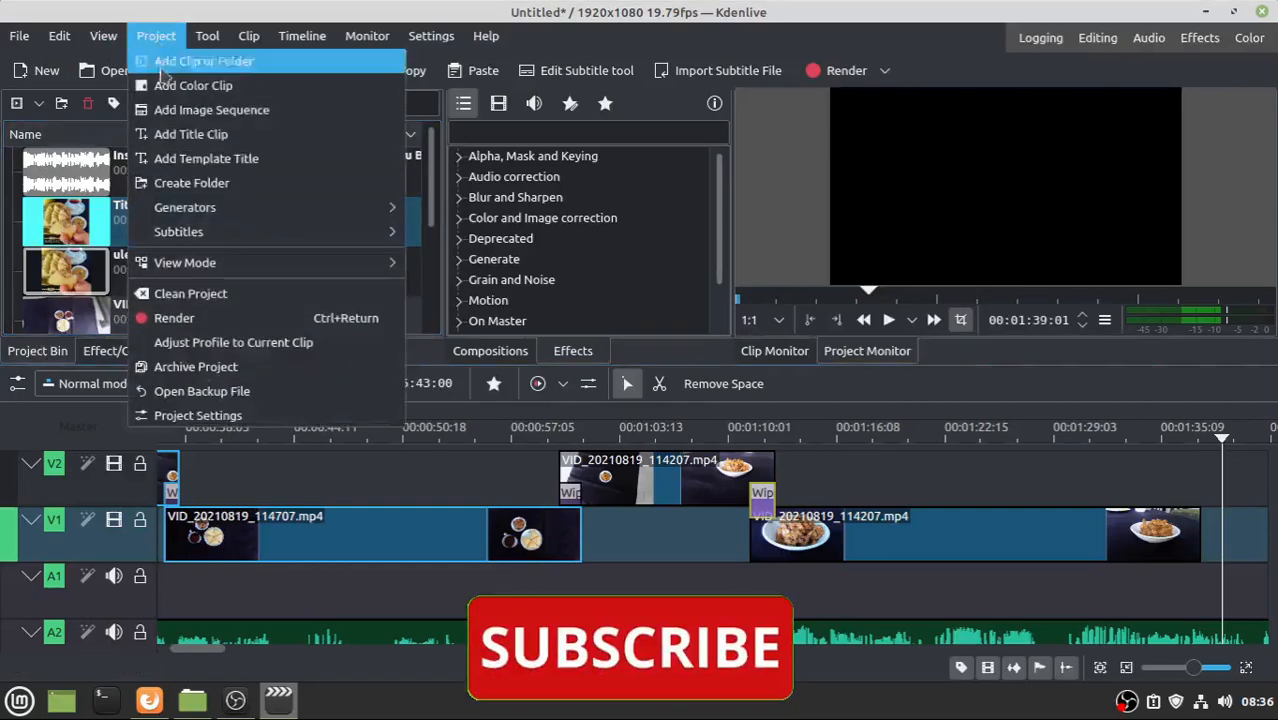
click(190, 134)
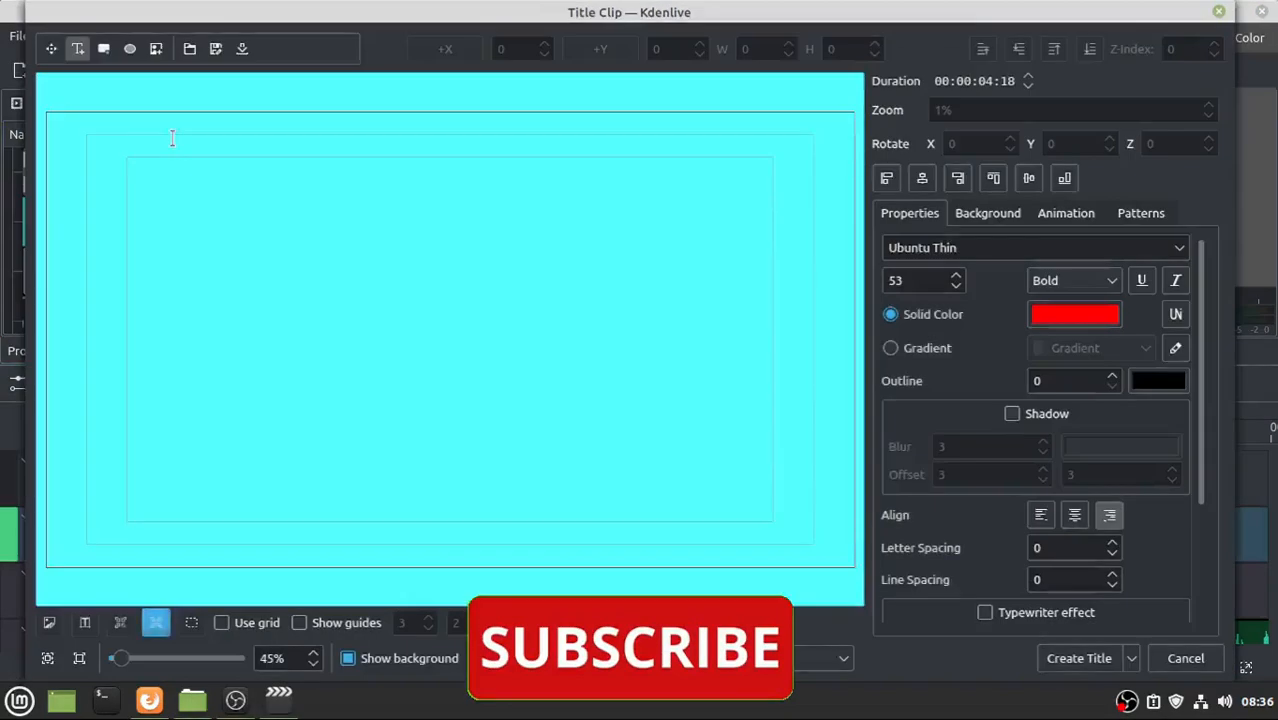
click(156, 50)
double_click(500, 200)
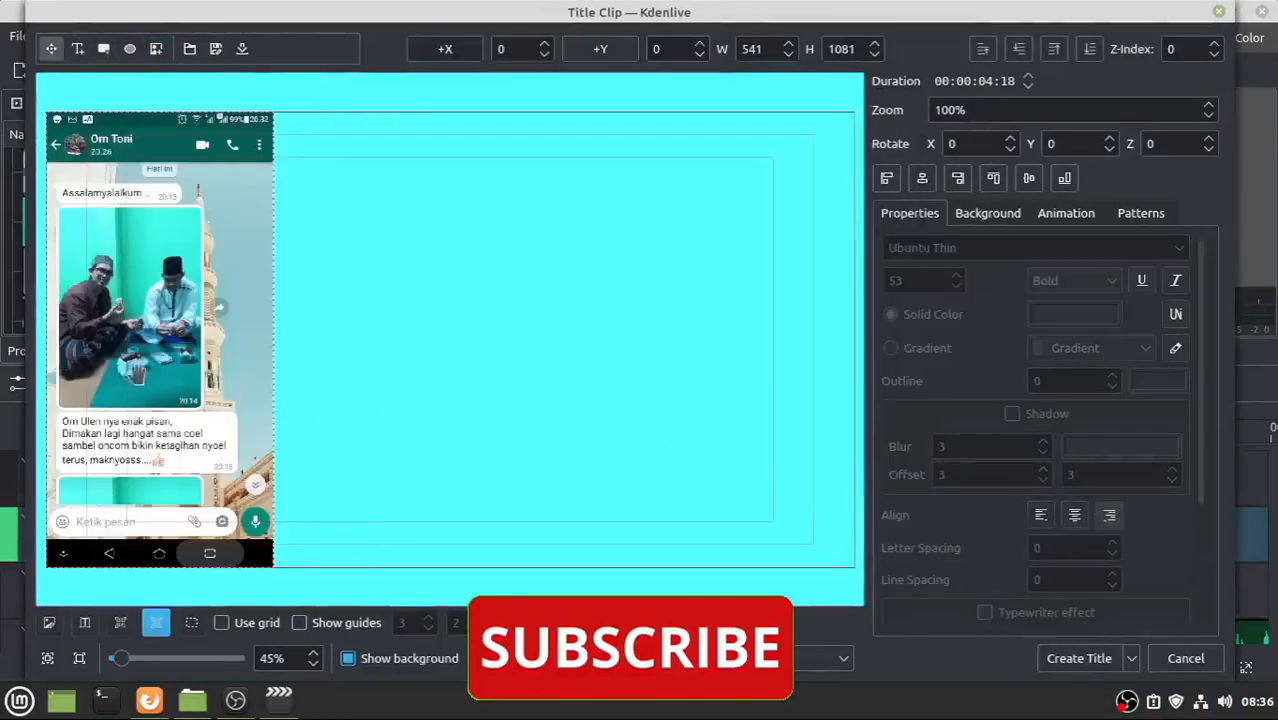
click(922, 178)
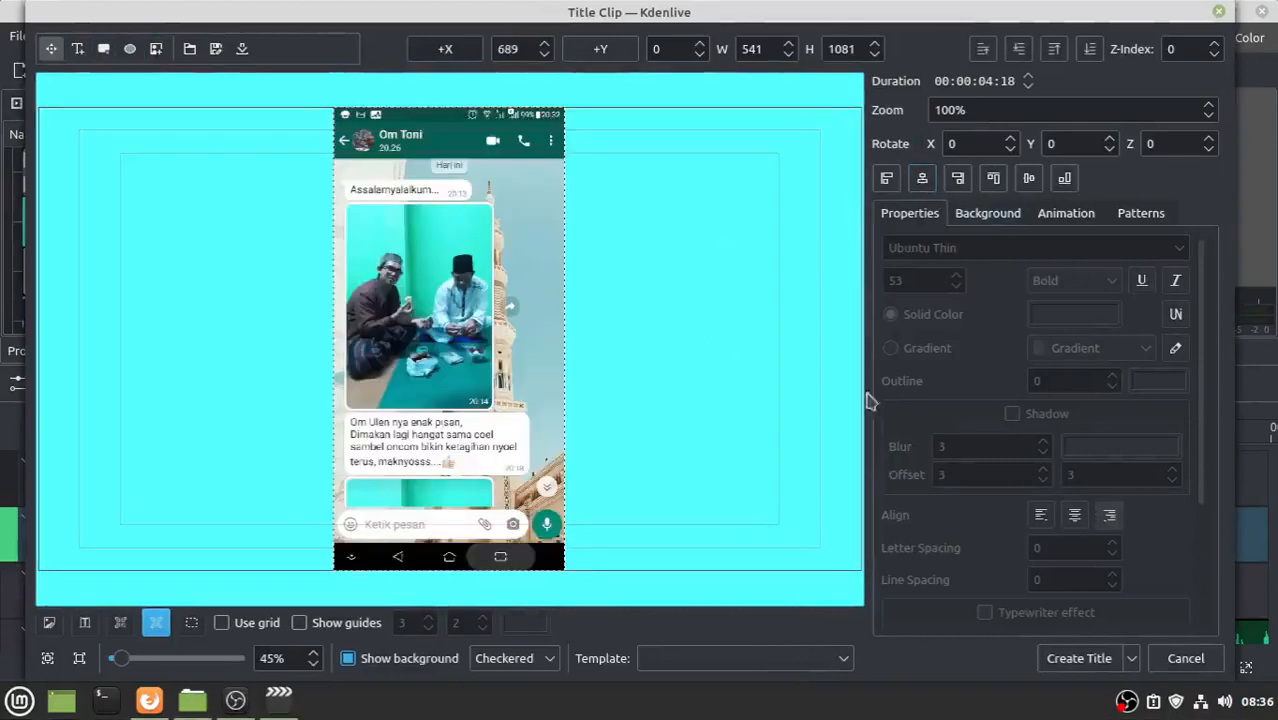
click(1077, 659)
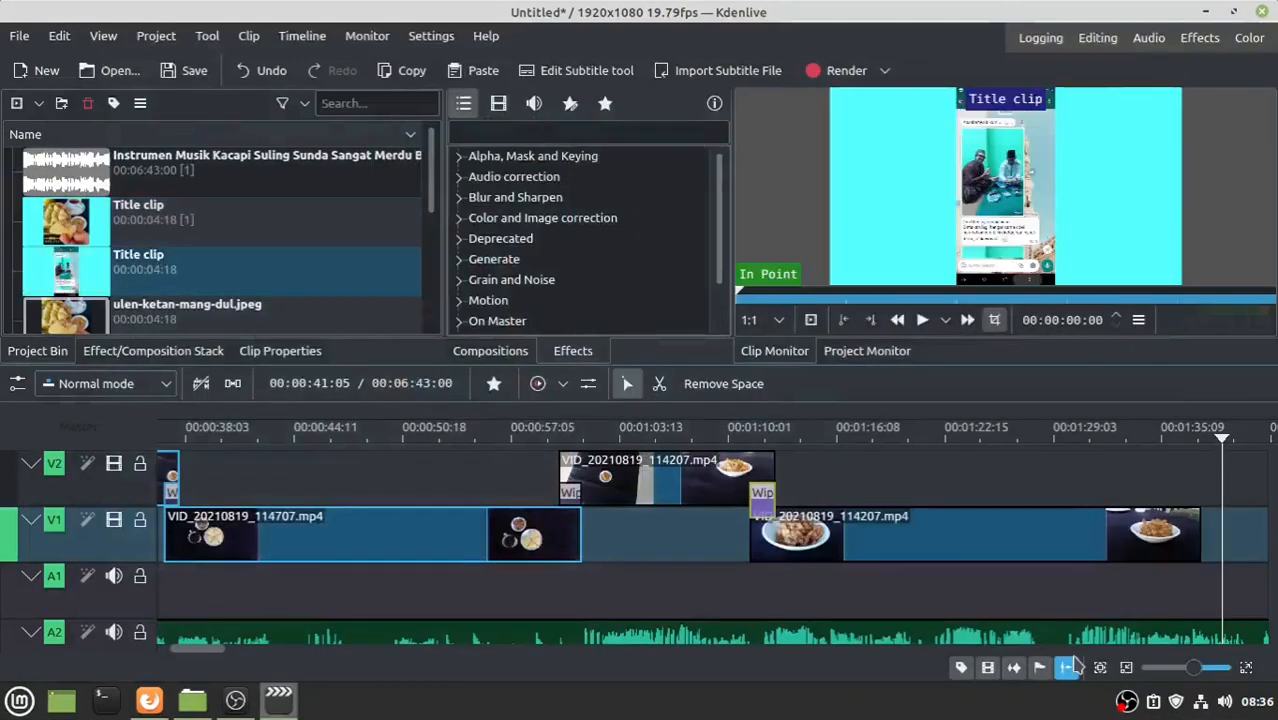
- Drop the screenshot title onto V2 after the second food video, add a Wipe, and stretch it to about 8 seconds
drag(140, 262, 1170, 465)
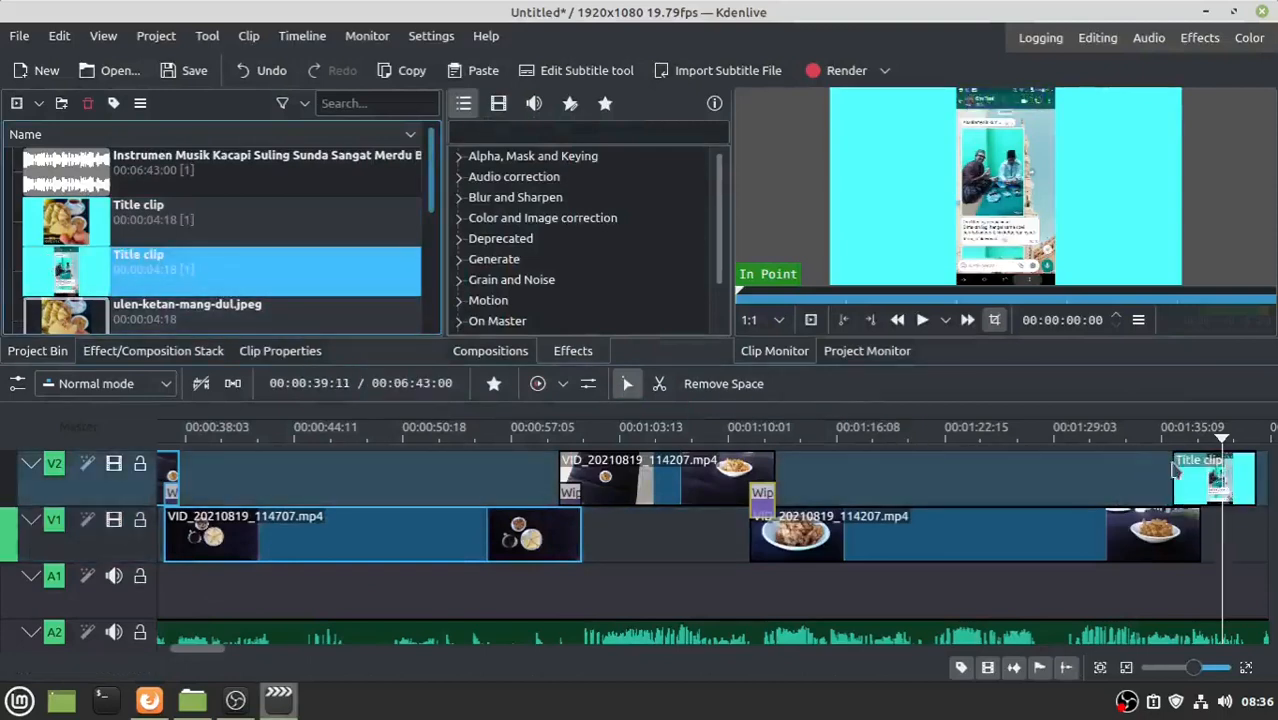
click(1178, 508)
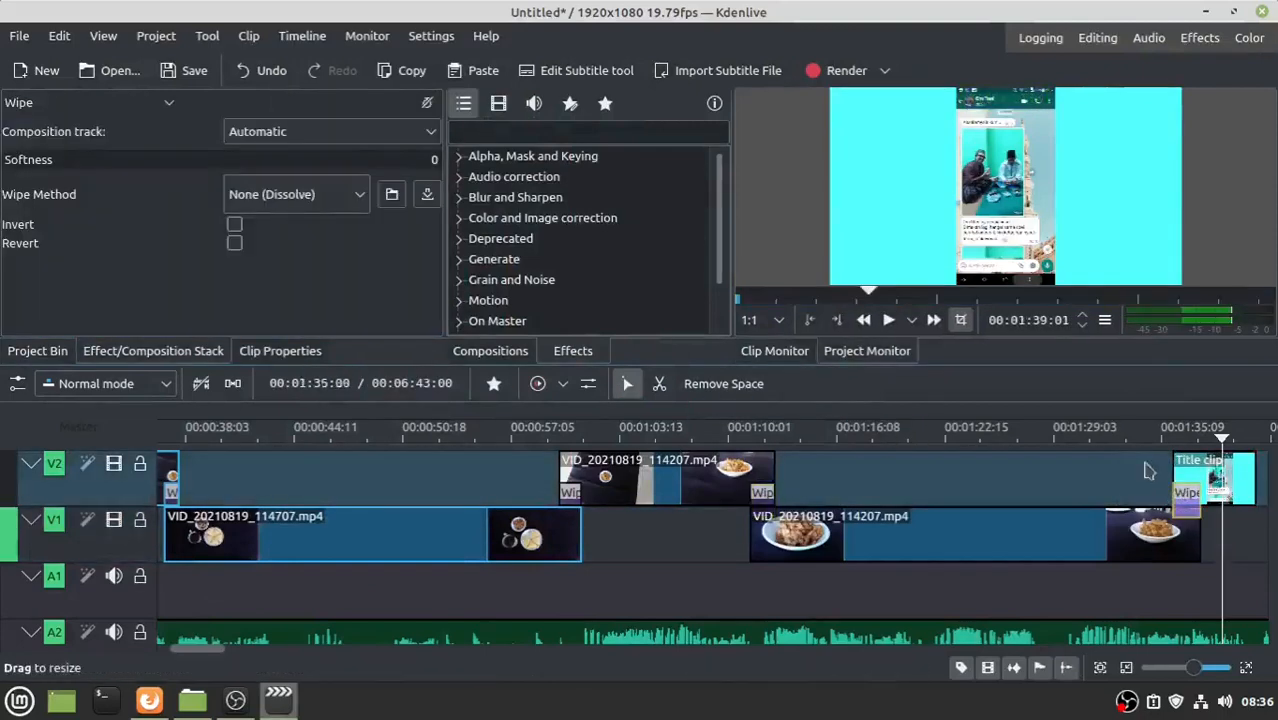
click(1121, 440)
key(space)
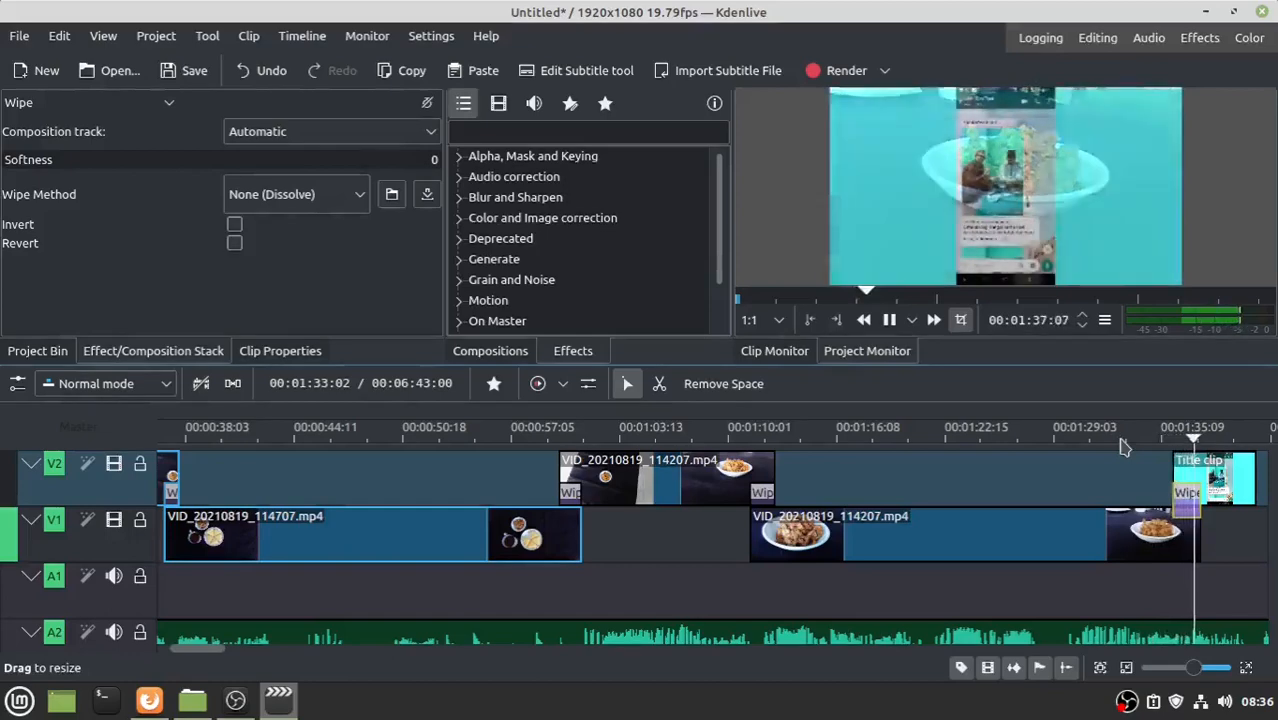
click(1135, 480)
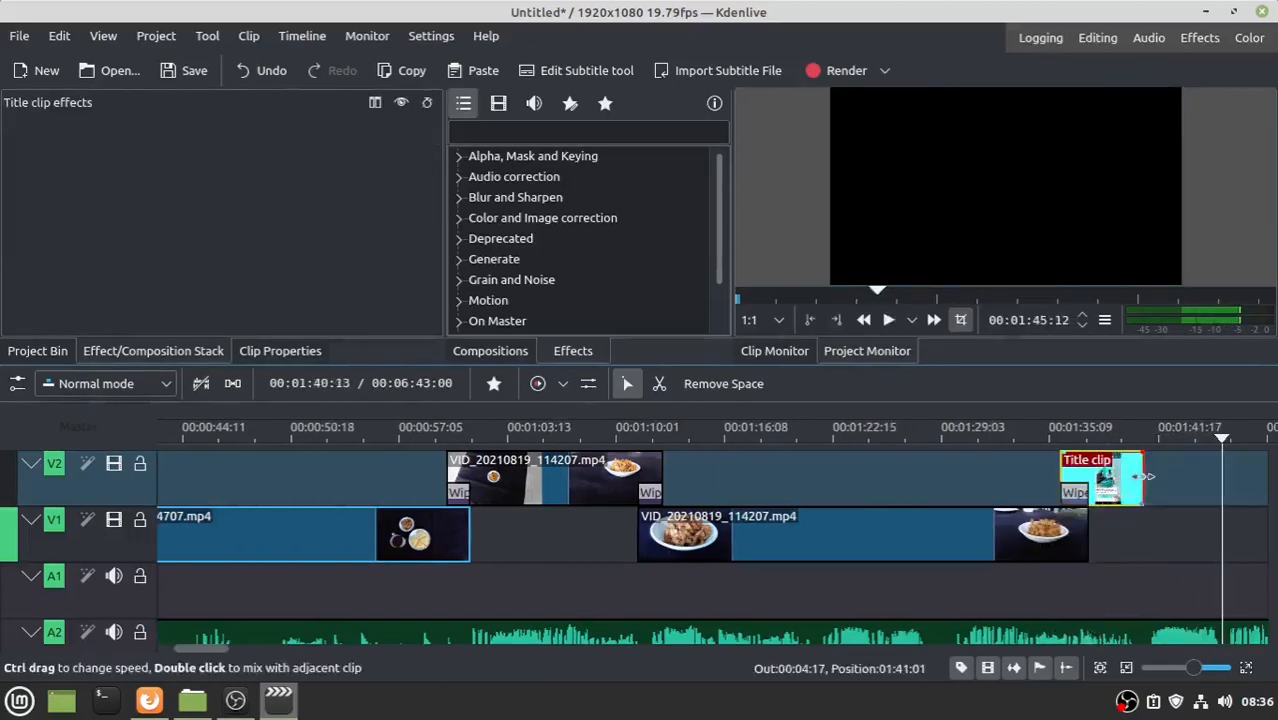
drag(1148, 476, 1220, 474)
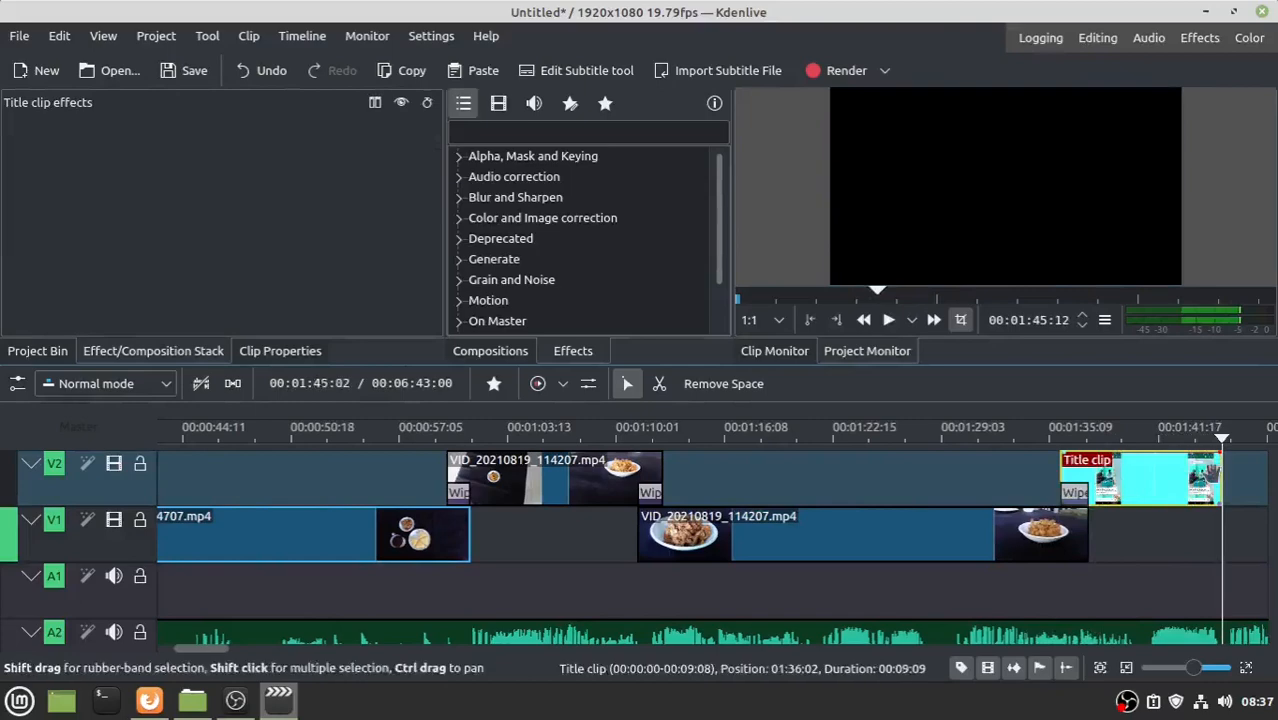
- Start a new title clip and insert the ulen-ketan-renyah.jpeg photo
click(40, 352)
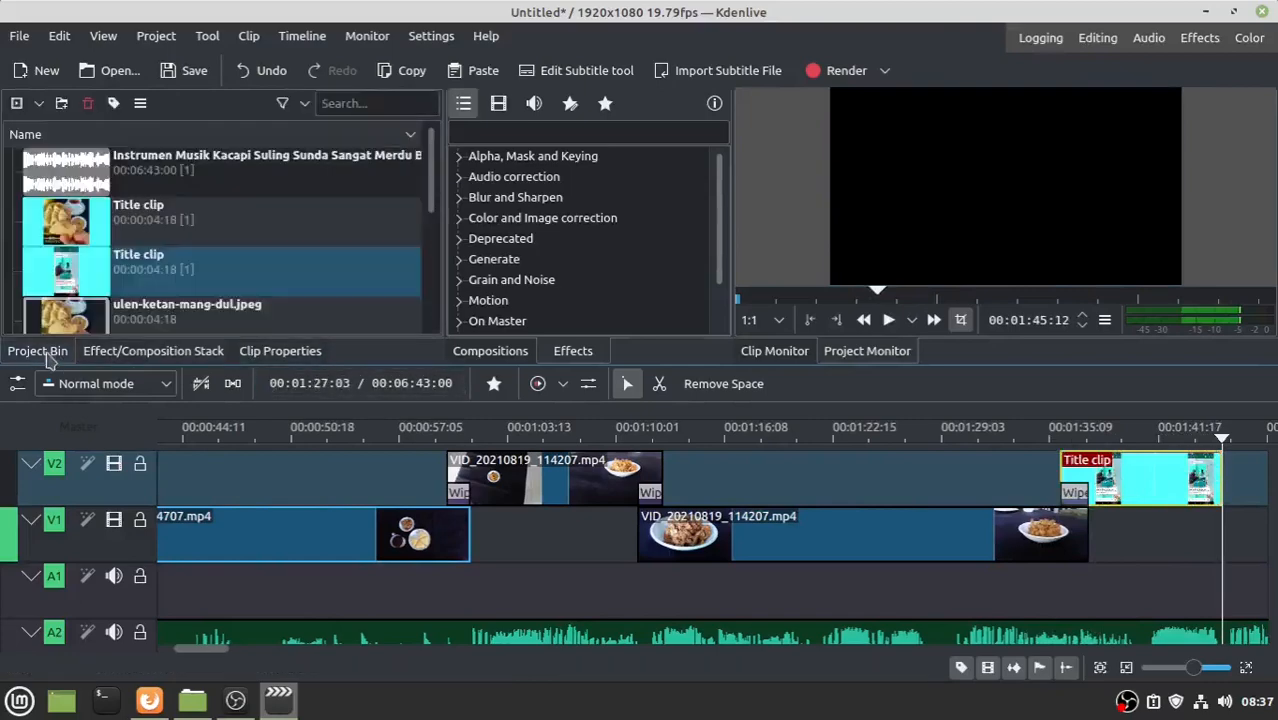
click(156, 35)
click(179, 140)
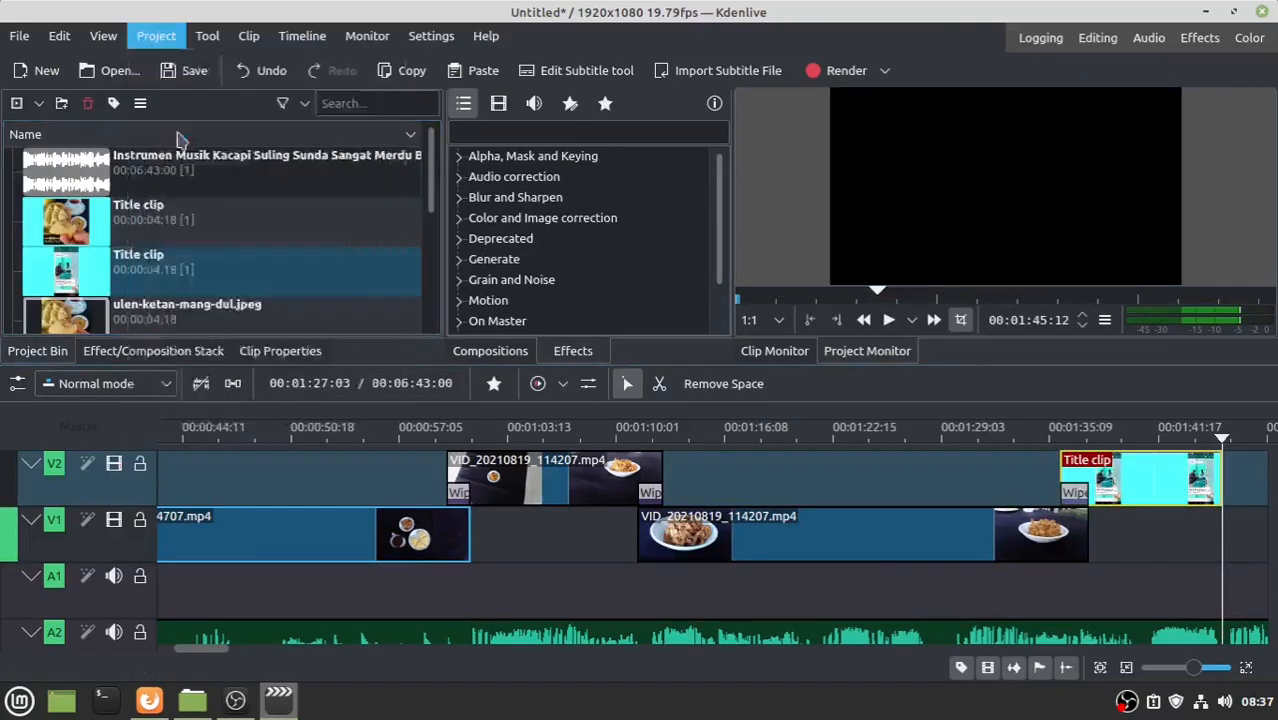
click(155, 48)
click(509, 269)
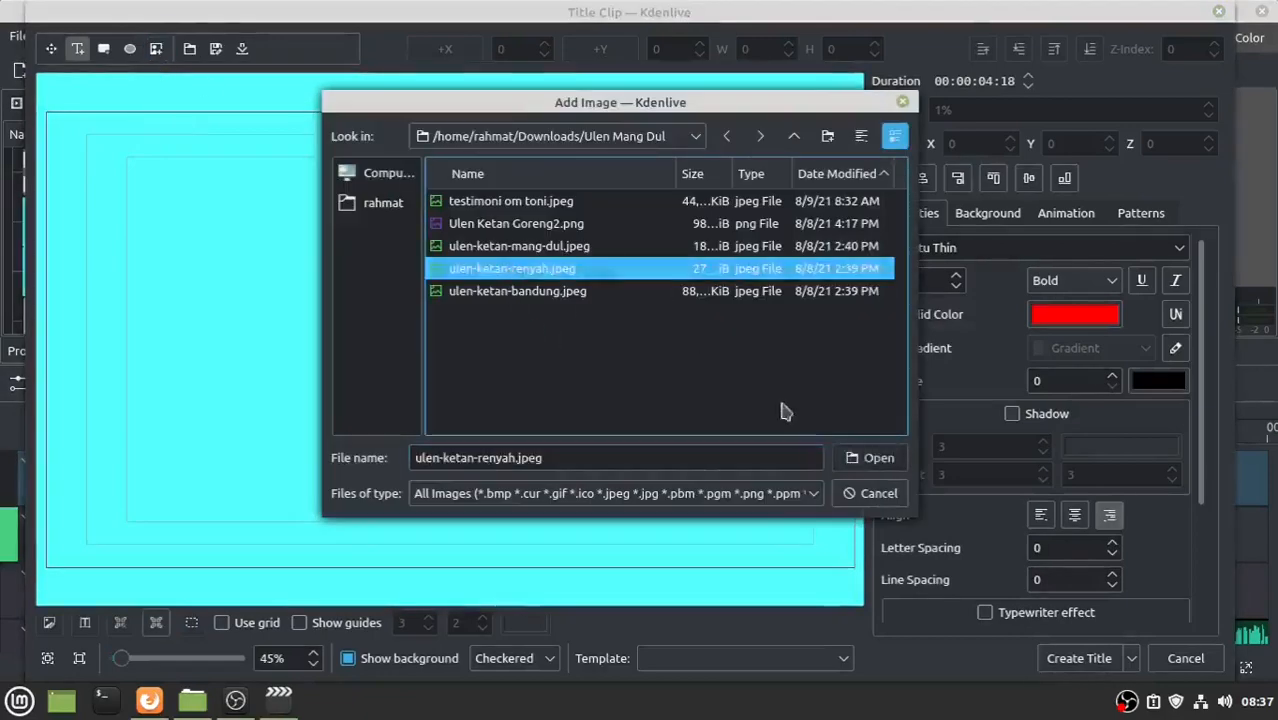
click(866, 457)
- Set the photo width to 1001, centre it both ways, and create the Title clip
drag(334, 347, 463, 344)
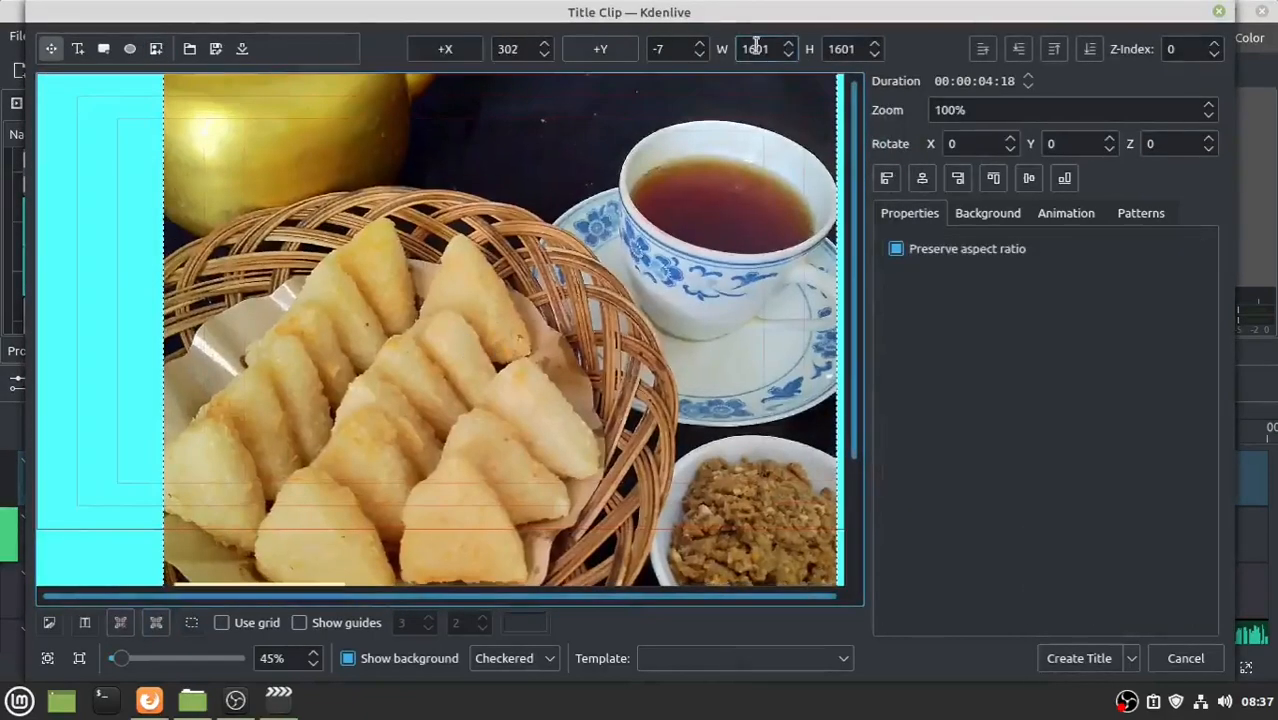
text(10)
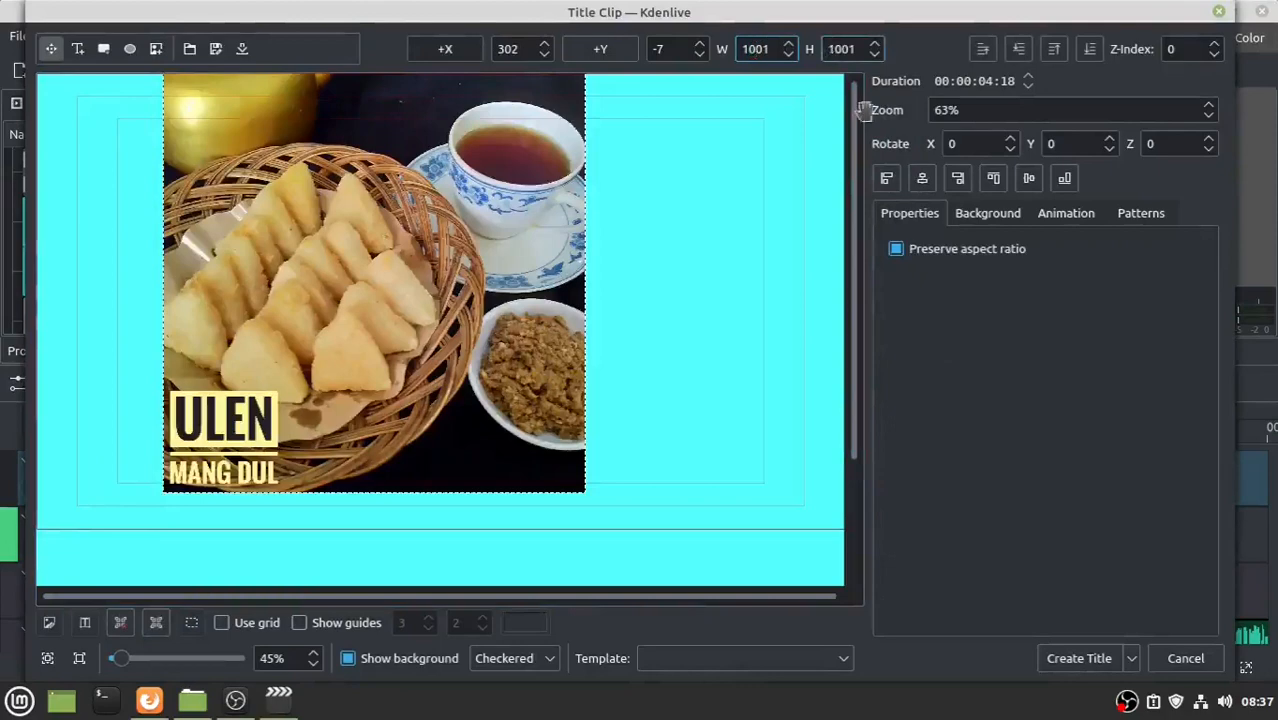
click(922, 178)
click(1029, 178)
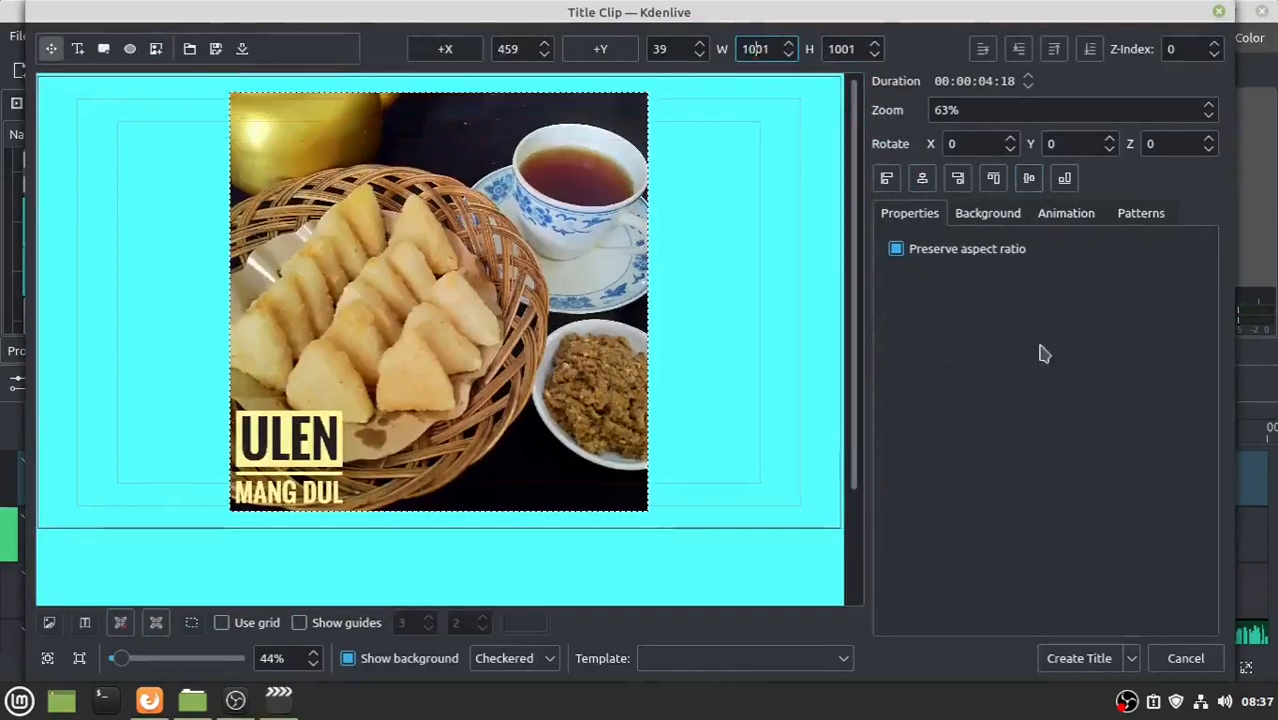
click(1078, 658)
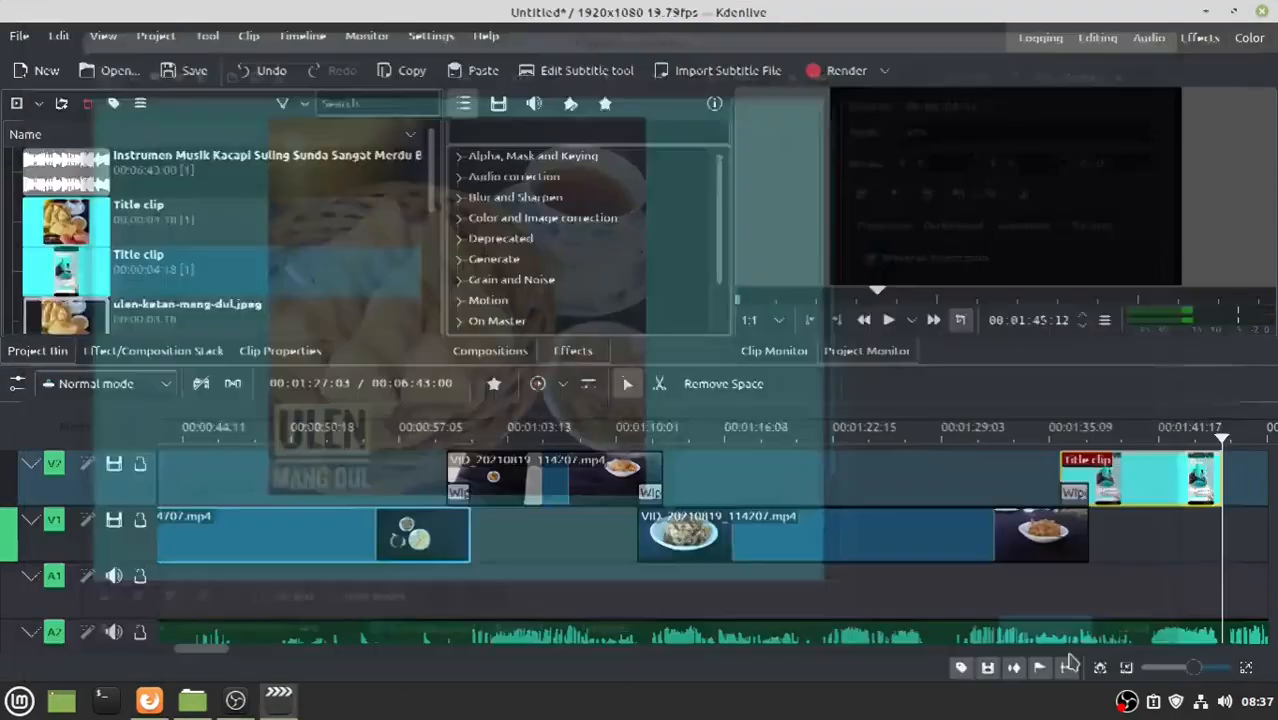
click(55, 275)
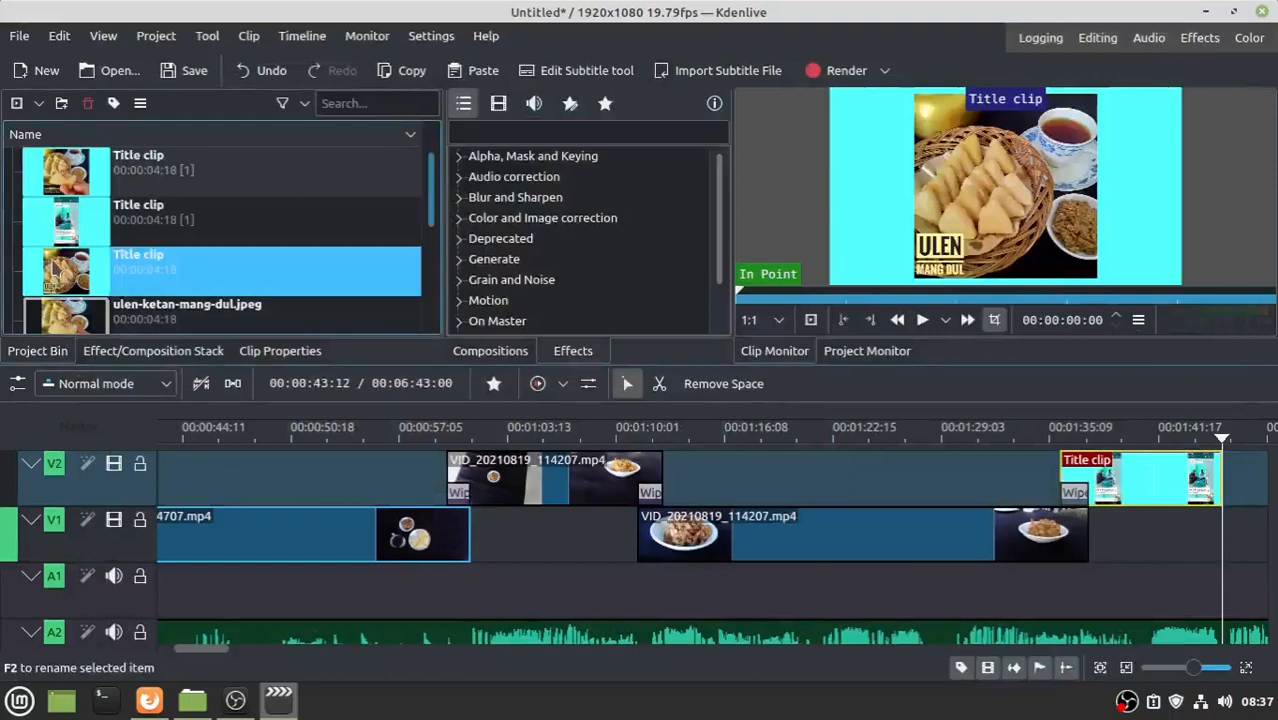
- Place the food-photo title at the end of V1 with a Wipe after the screenshot title
drag(55, 270, 1200, 519)
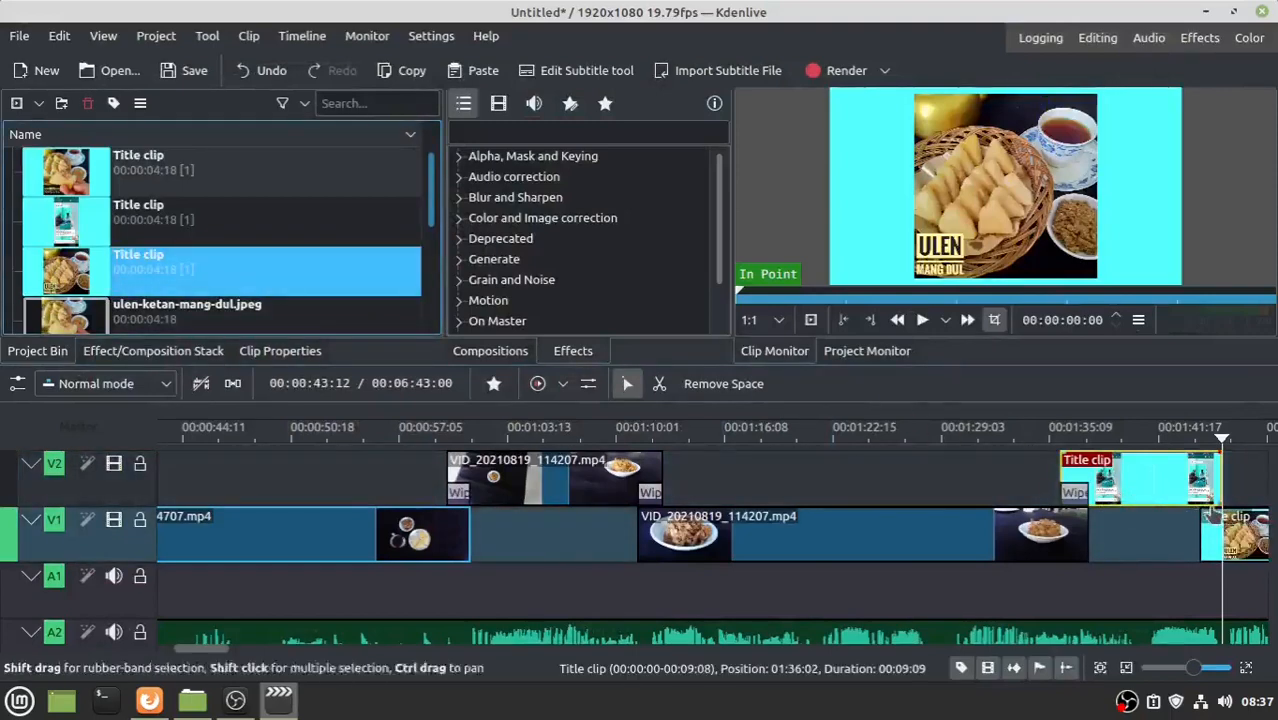
click(1214, 508)
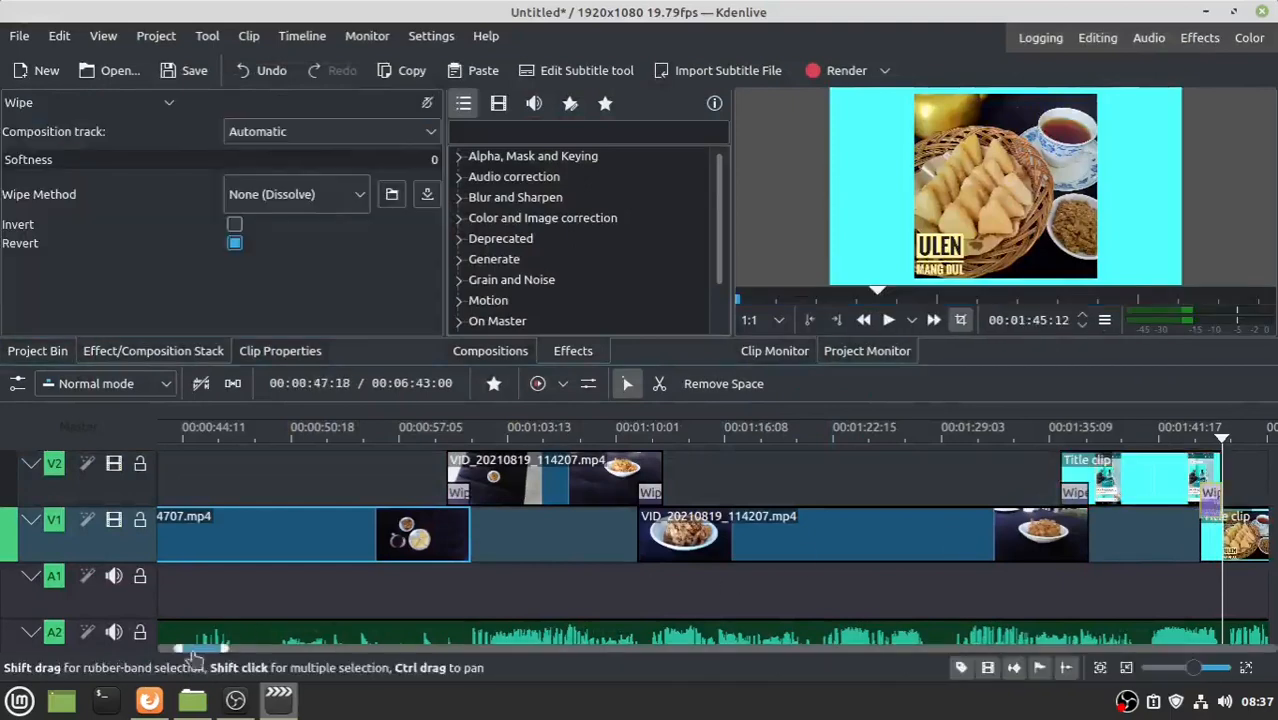
drag(203, 652, 225, 652)
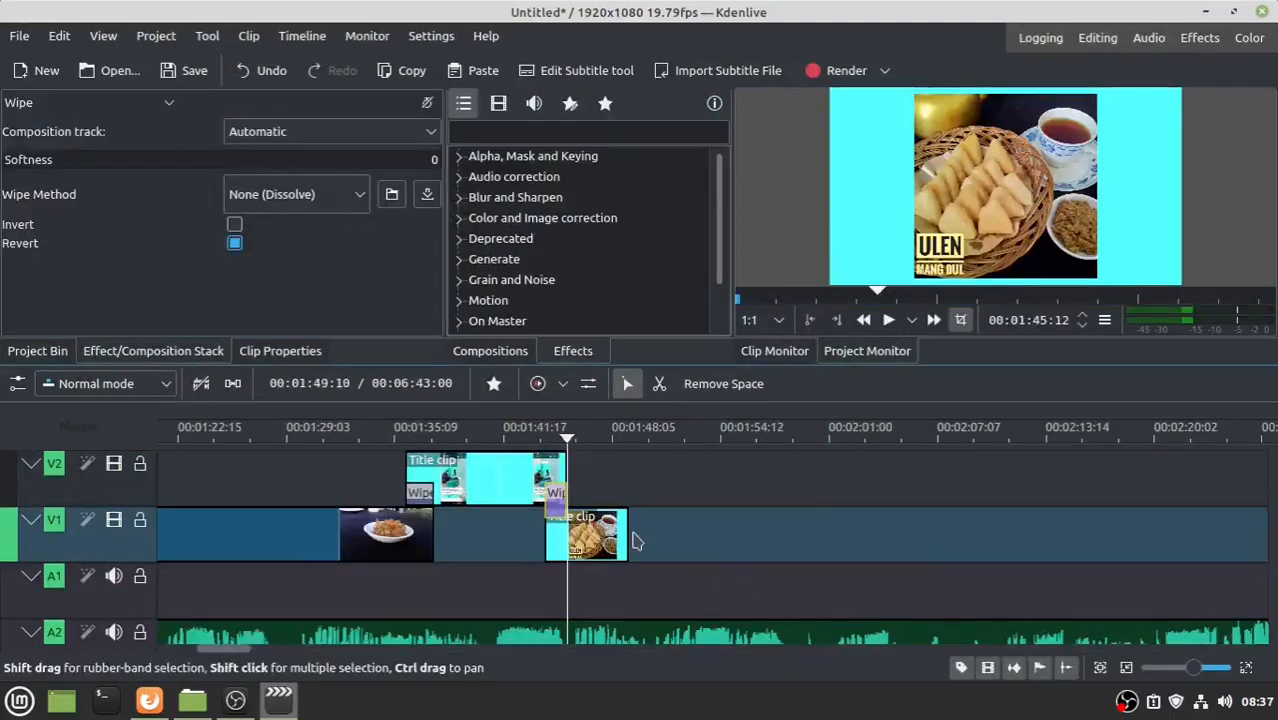
- Lengthen the food-photo title clip, then go back to the opening title clip
drag(628, 539, 687, 540)
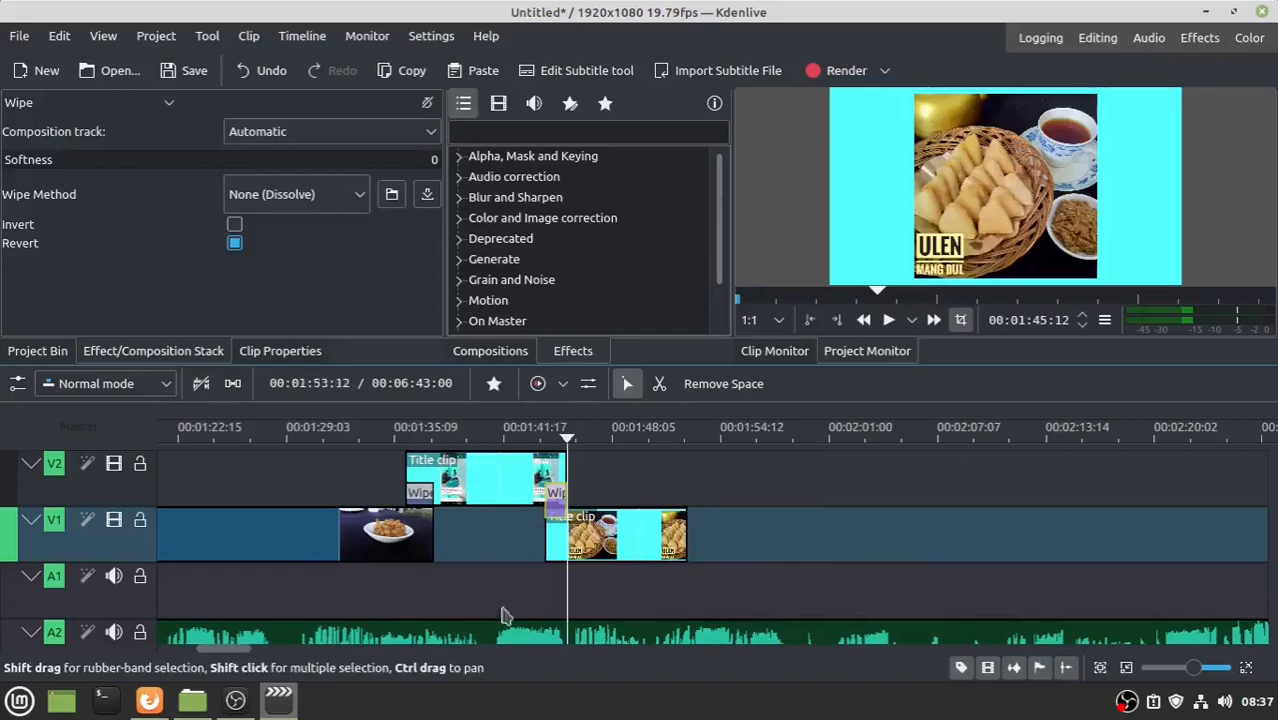
drag(231, 650, 188, 650)
click(210, 462)
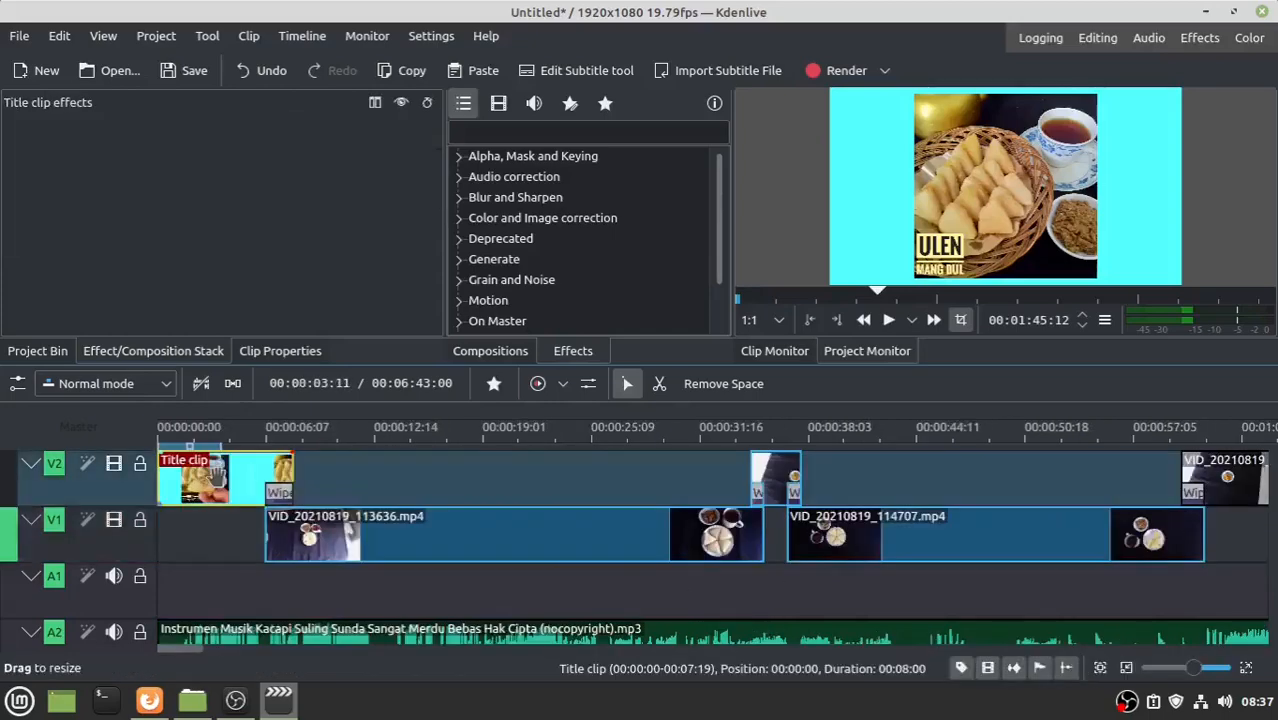
- Insert one new video track above V2 from Timeline > Tracks > Insert Track
scroll(215, 475, down, 1)
scroll(215, 475, up, 1)
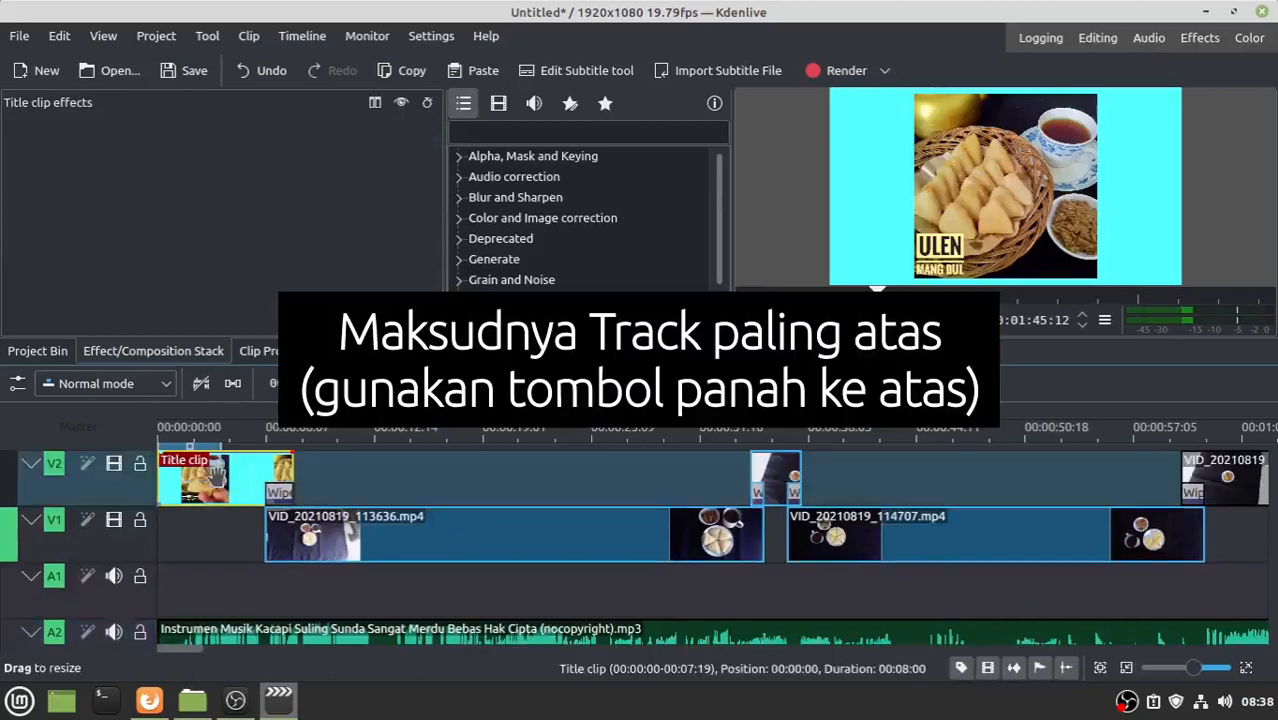
scroll(213, 475, down, 1)
scroll(210, 476, up, 1)
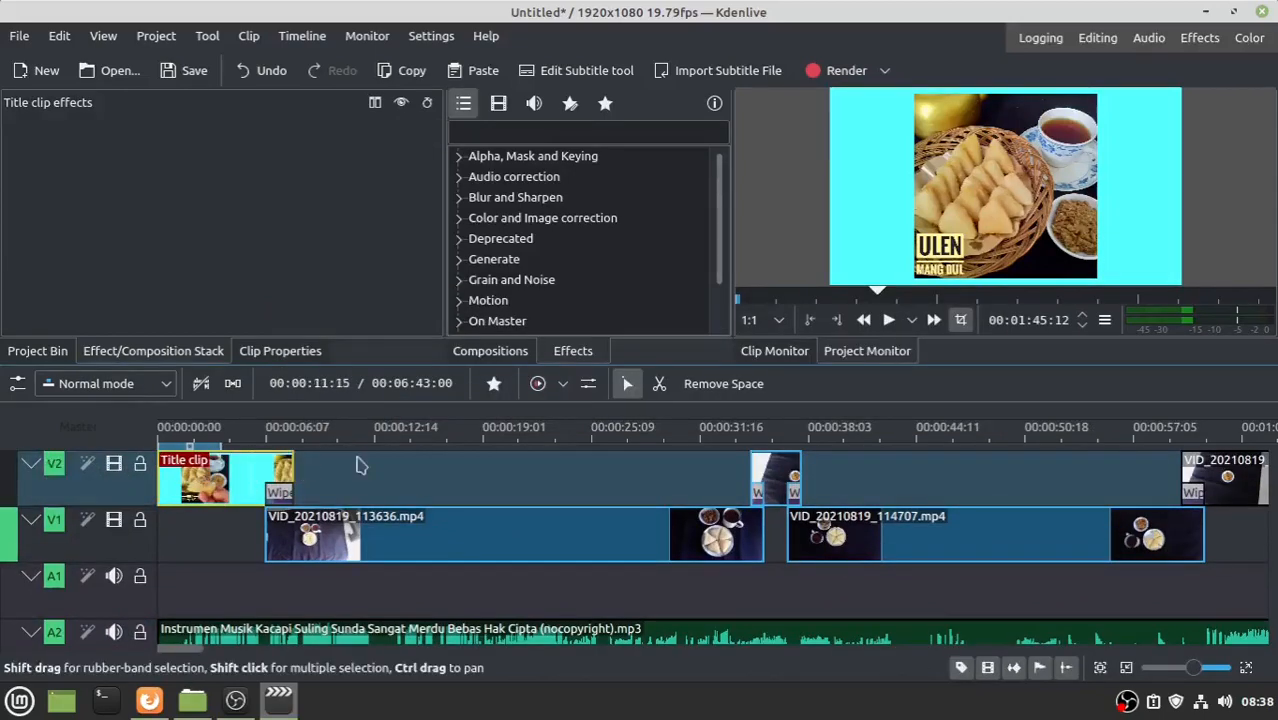
click(302, 36)
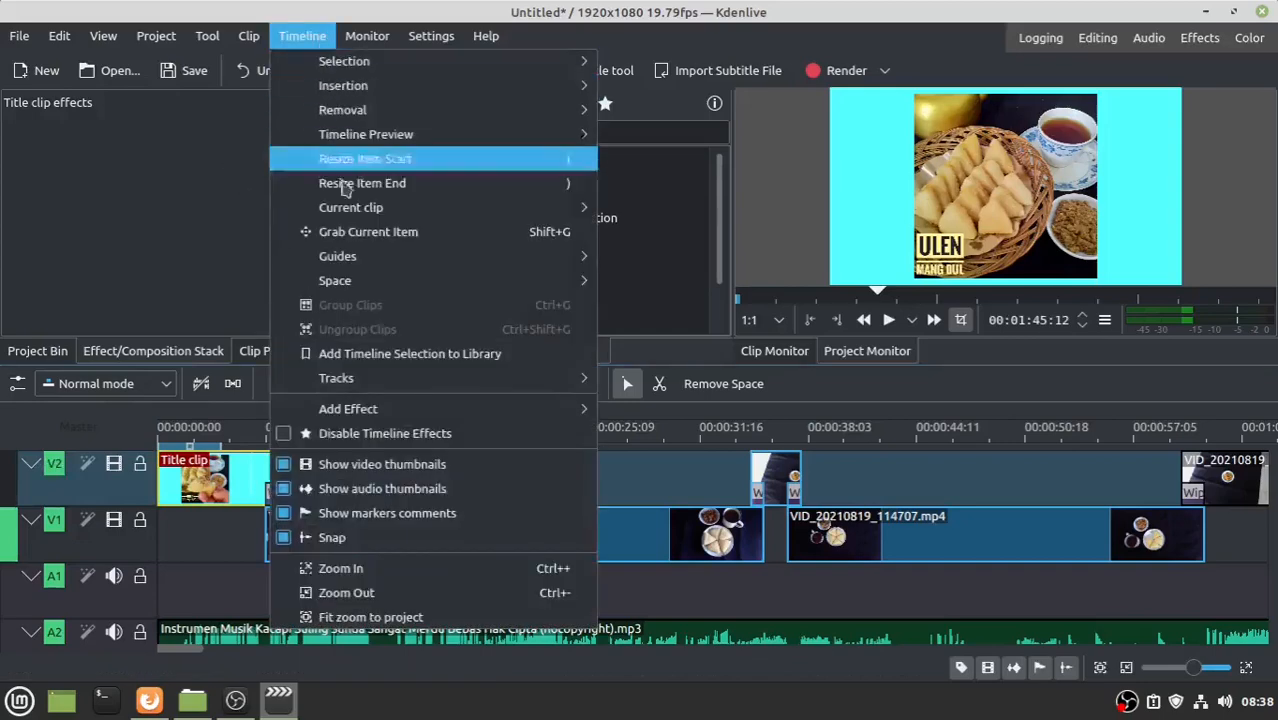
mouse_move(365, 387)
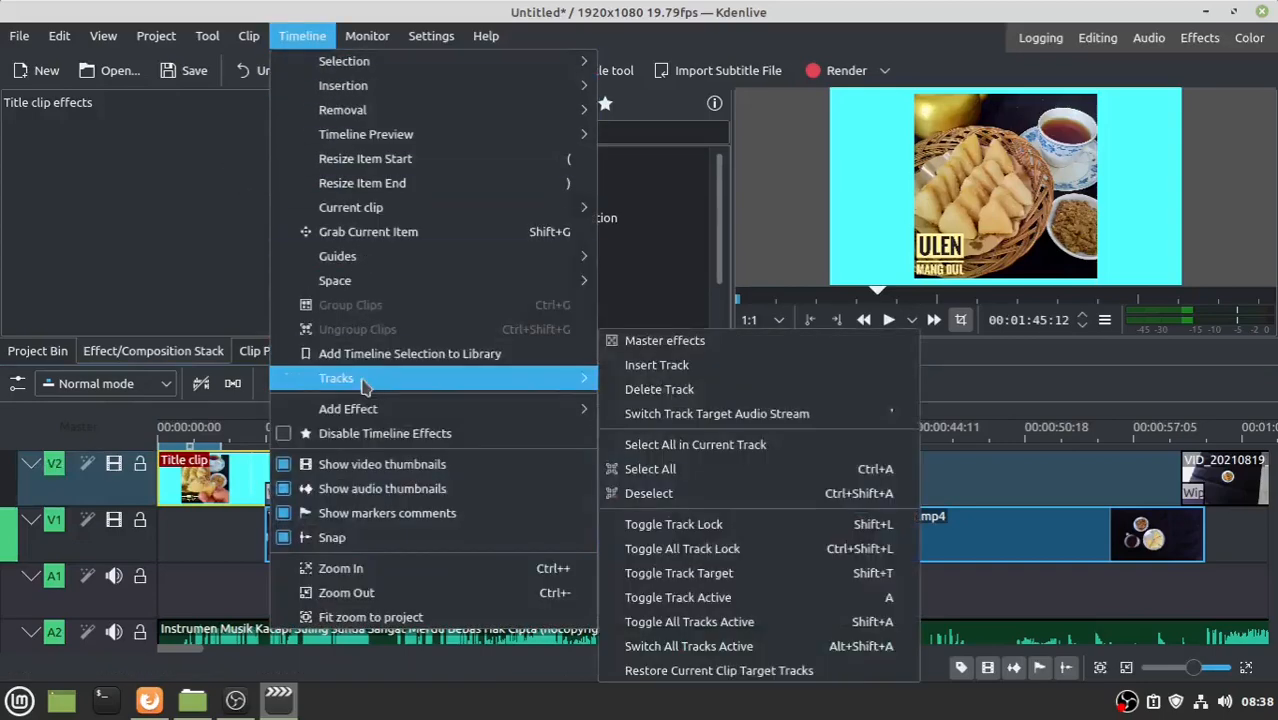
click(660, 366)
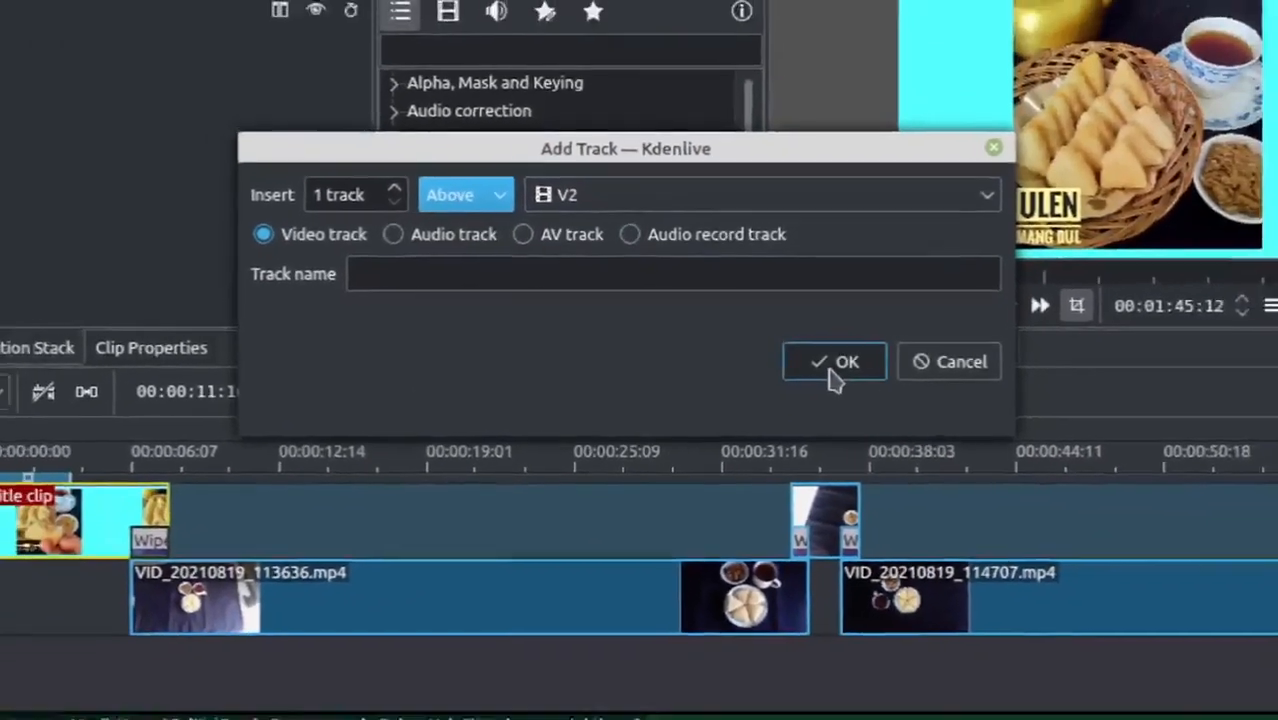
click(921, 363)
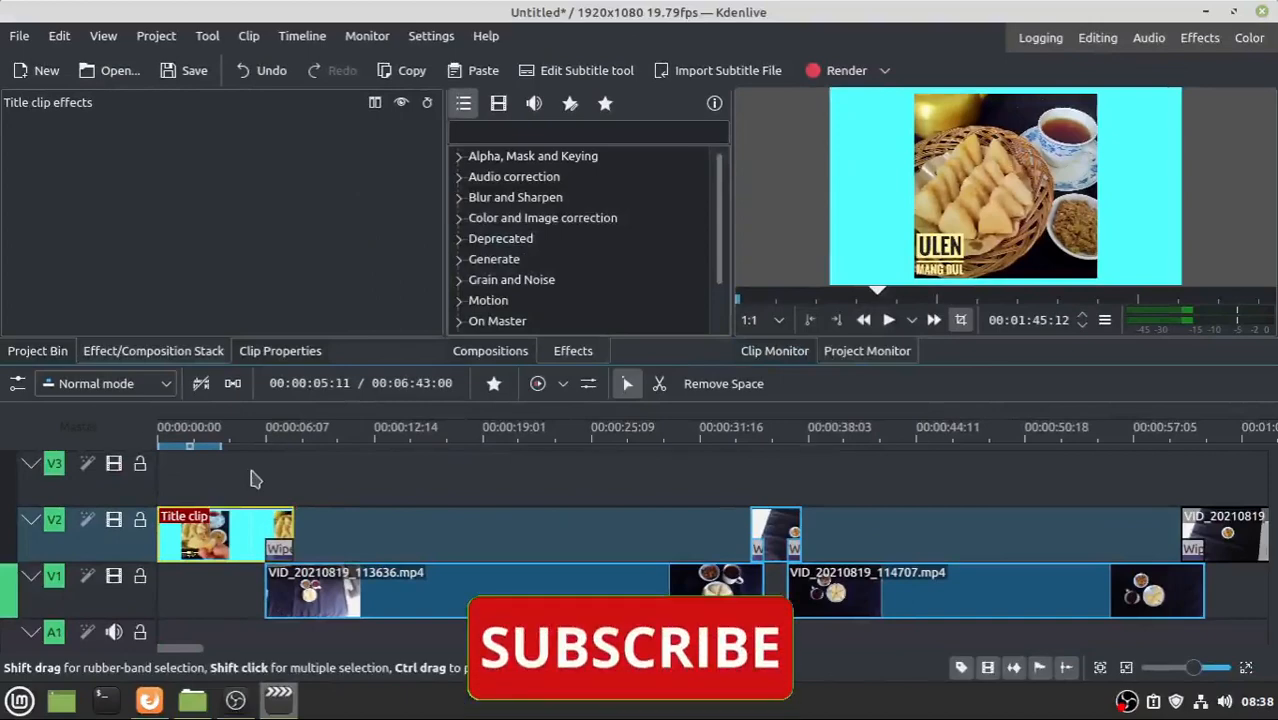
- Create a new title clip with a black background set to alpha 0
click(24, 357)
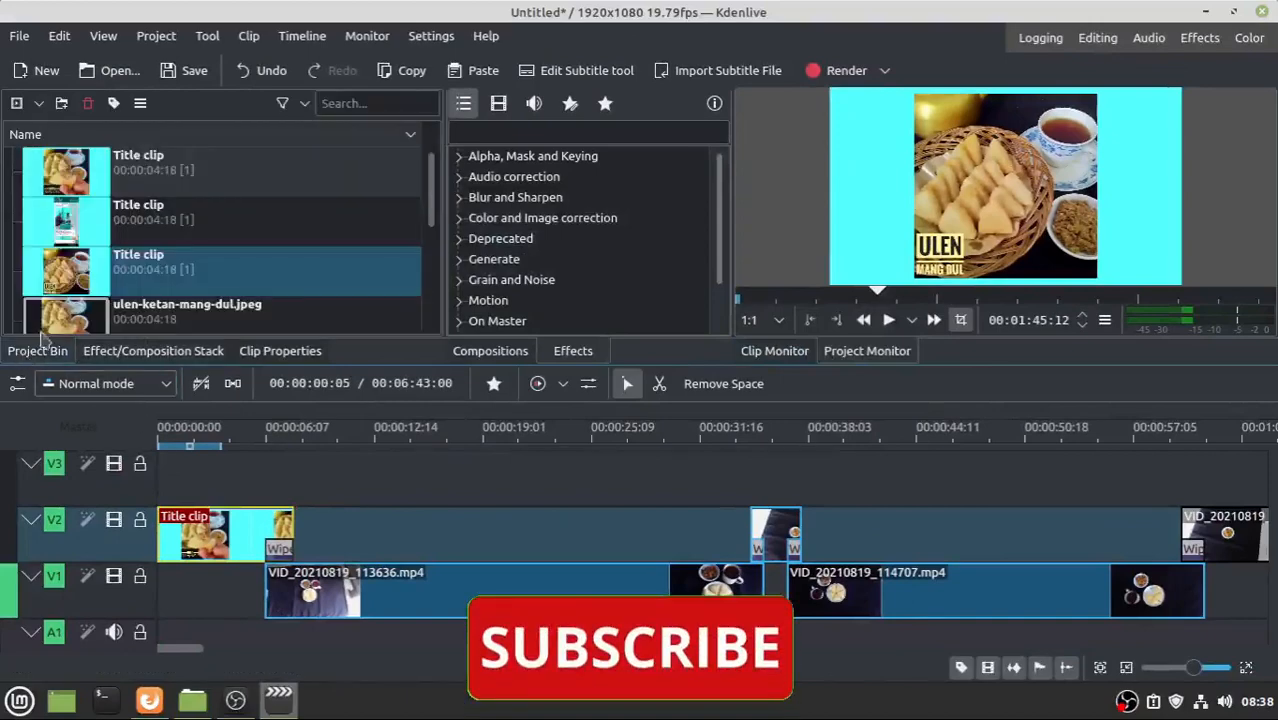
click(152, 38)
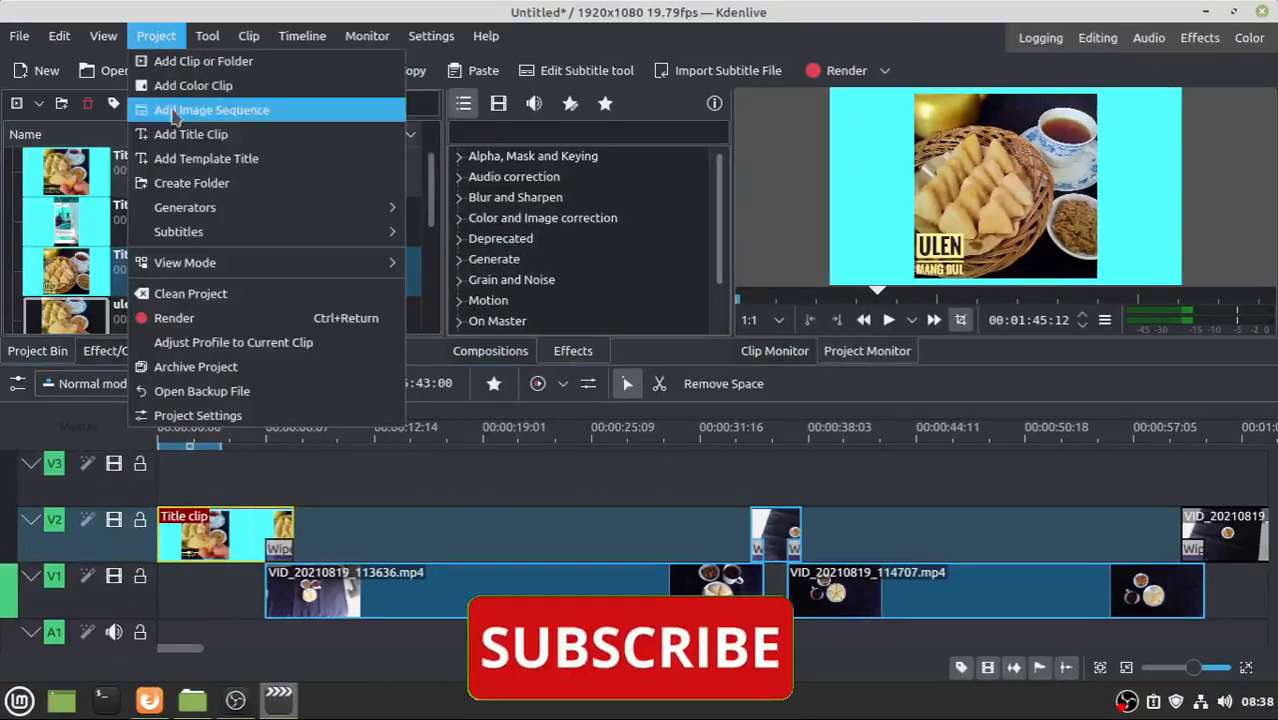
click(183, 140)
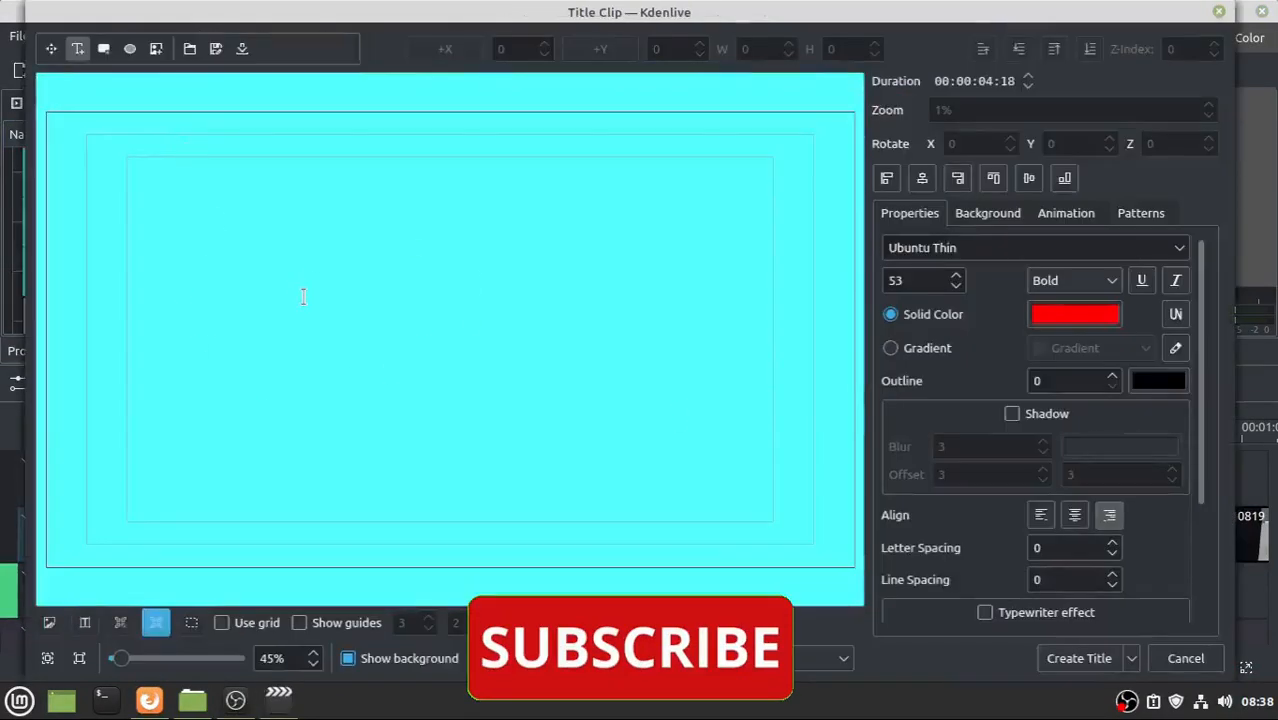
click(980, 217)
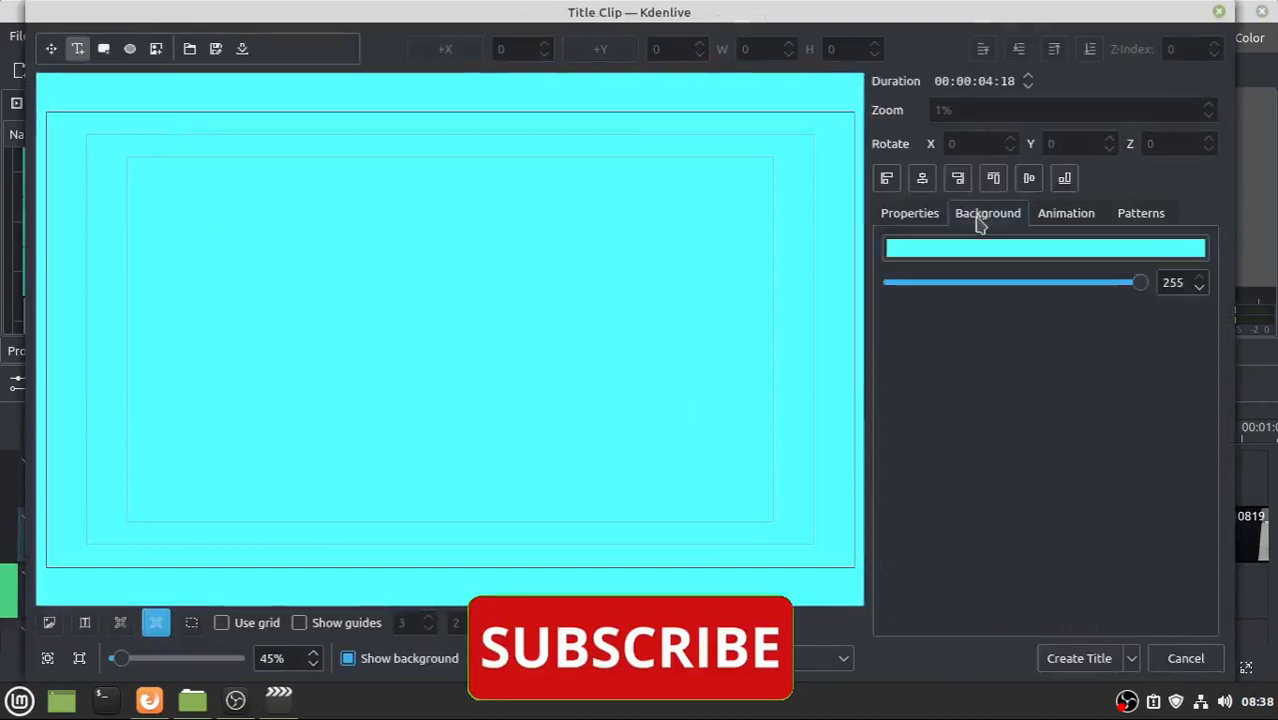
click(1112, 248)
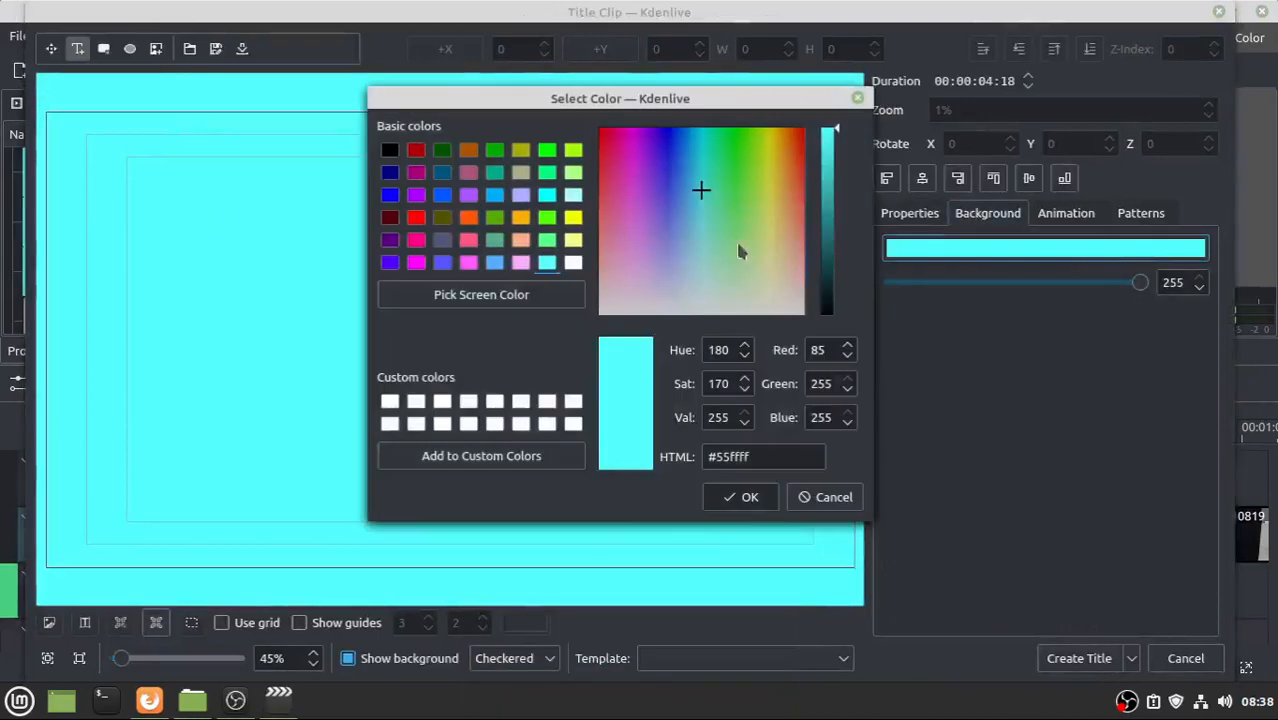
click(389, 152)
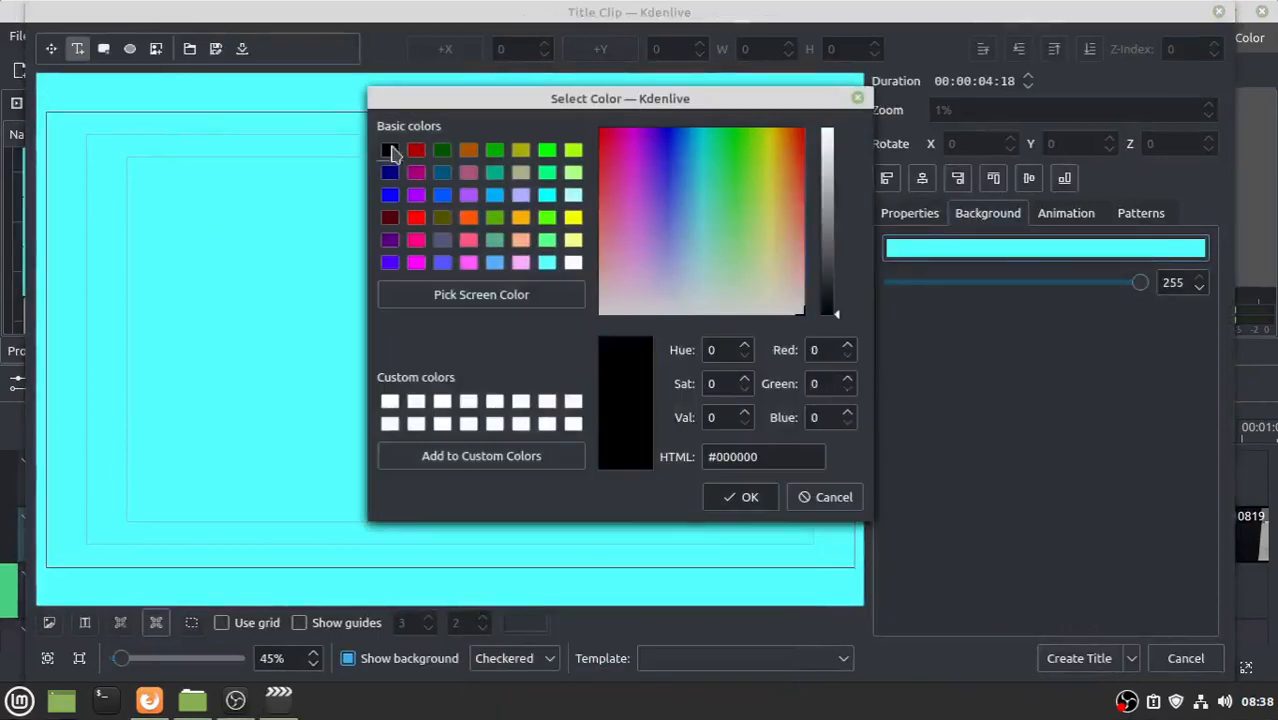
click(735, 498)
drag(1141, 283, 864, 286)
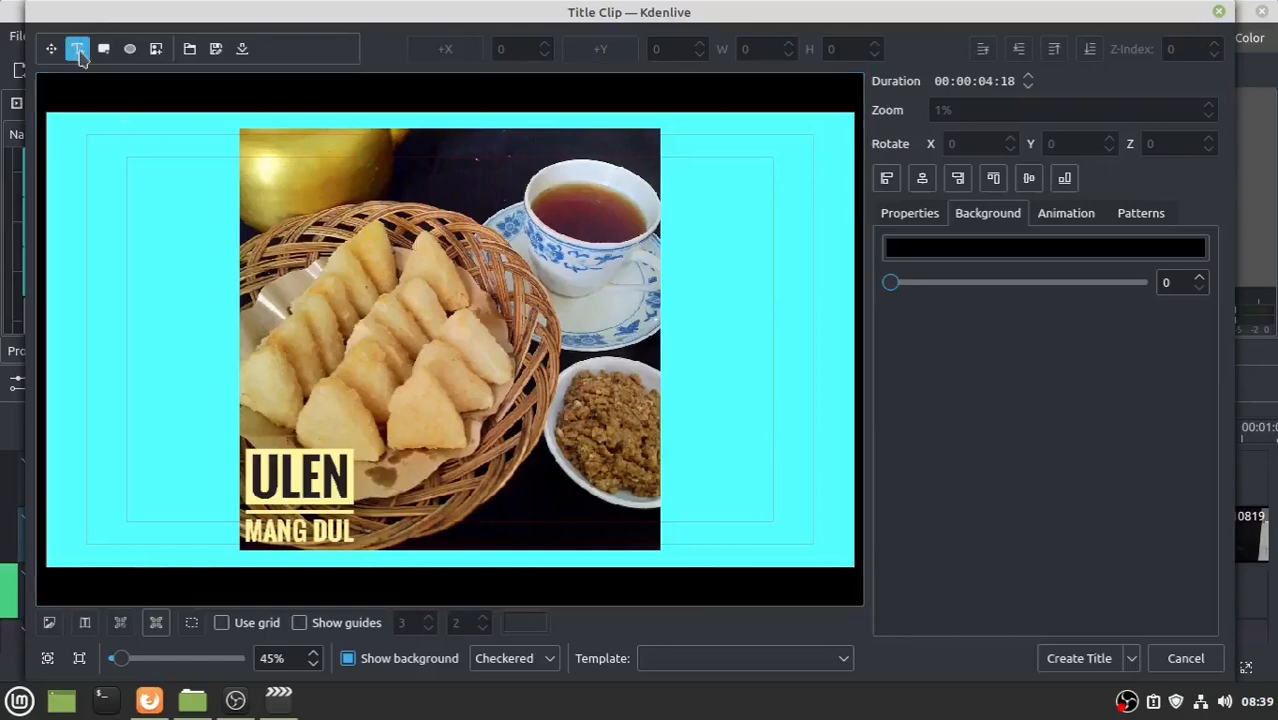
- Add the contact phone number as white text, centred horizontally at the top
click(341, 338)
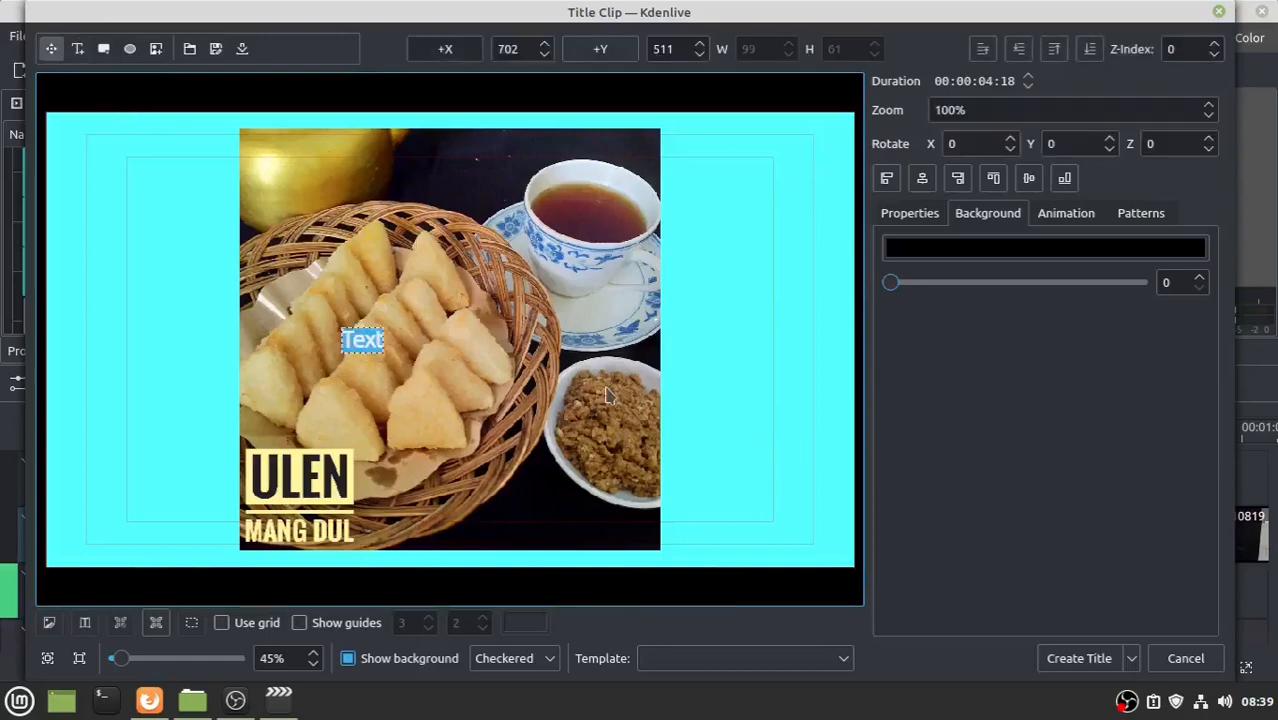
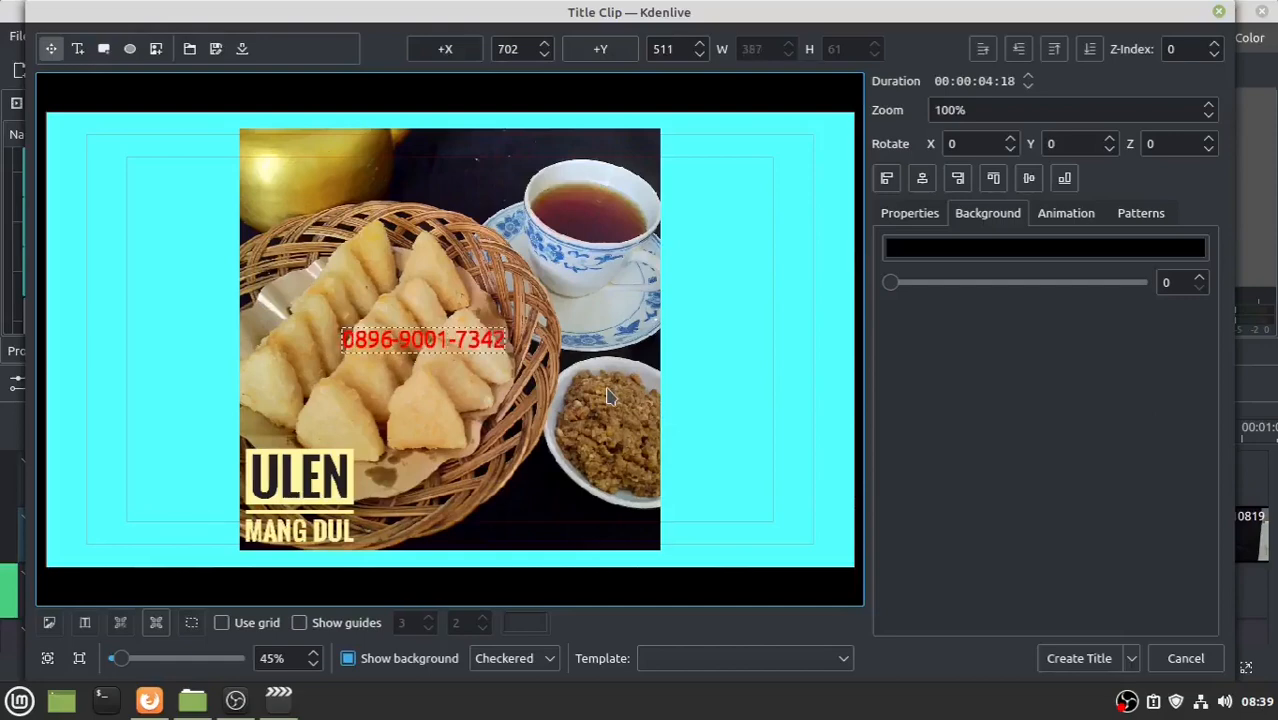
double_click(420, 344)
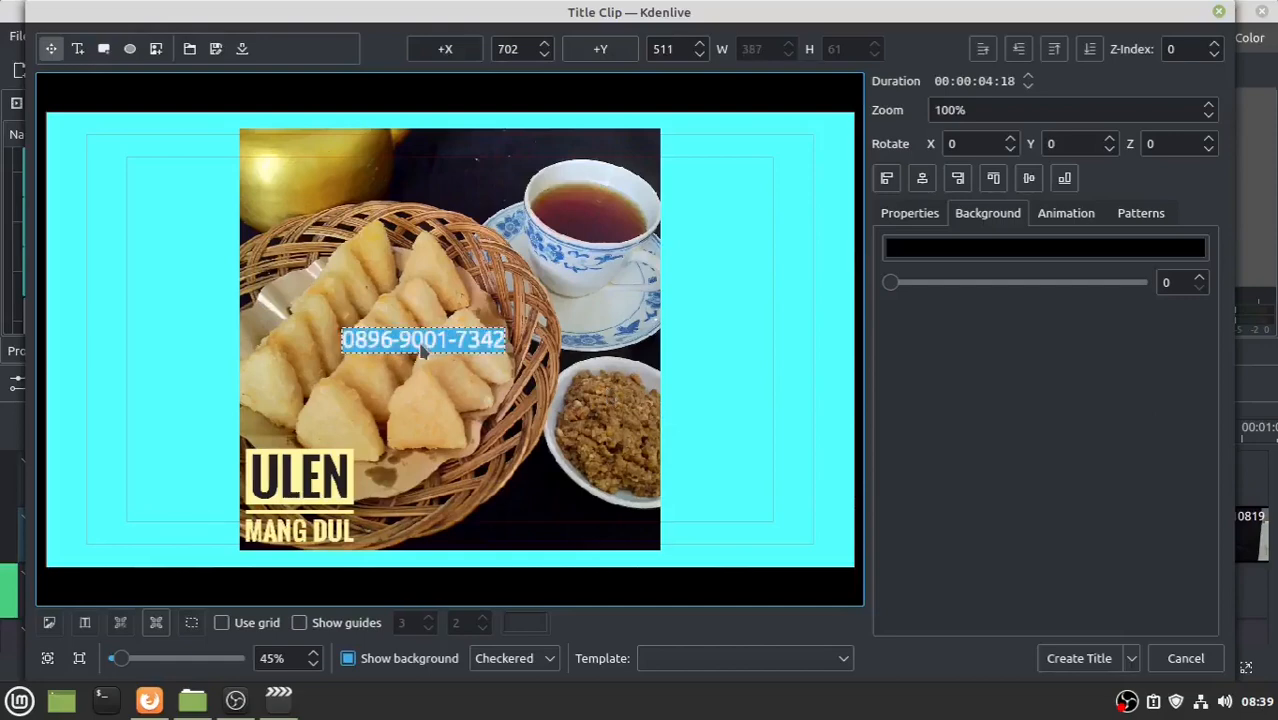
click(924, 220)
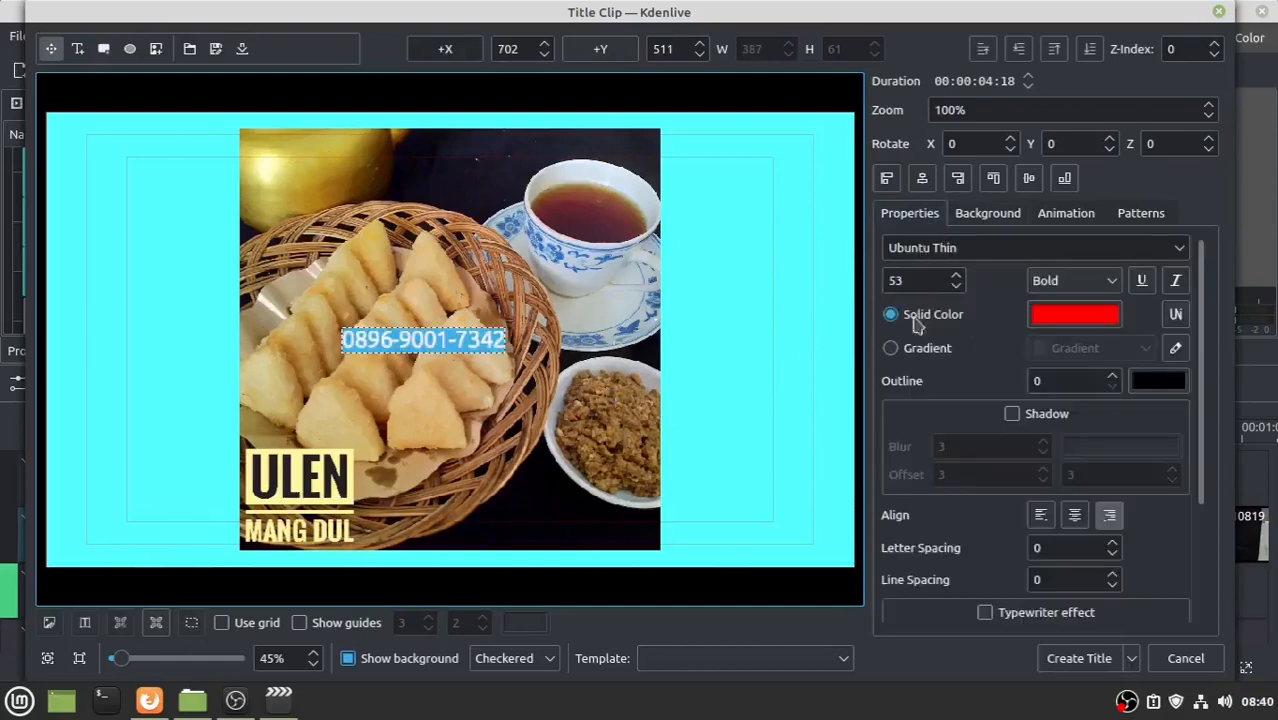
click(1086, 318)
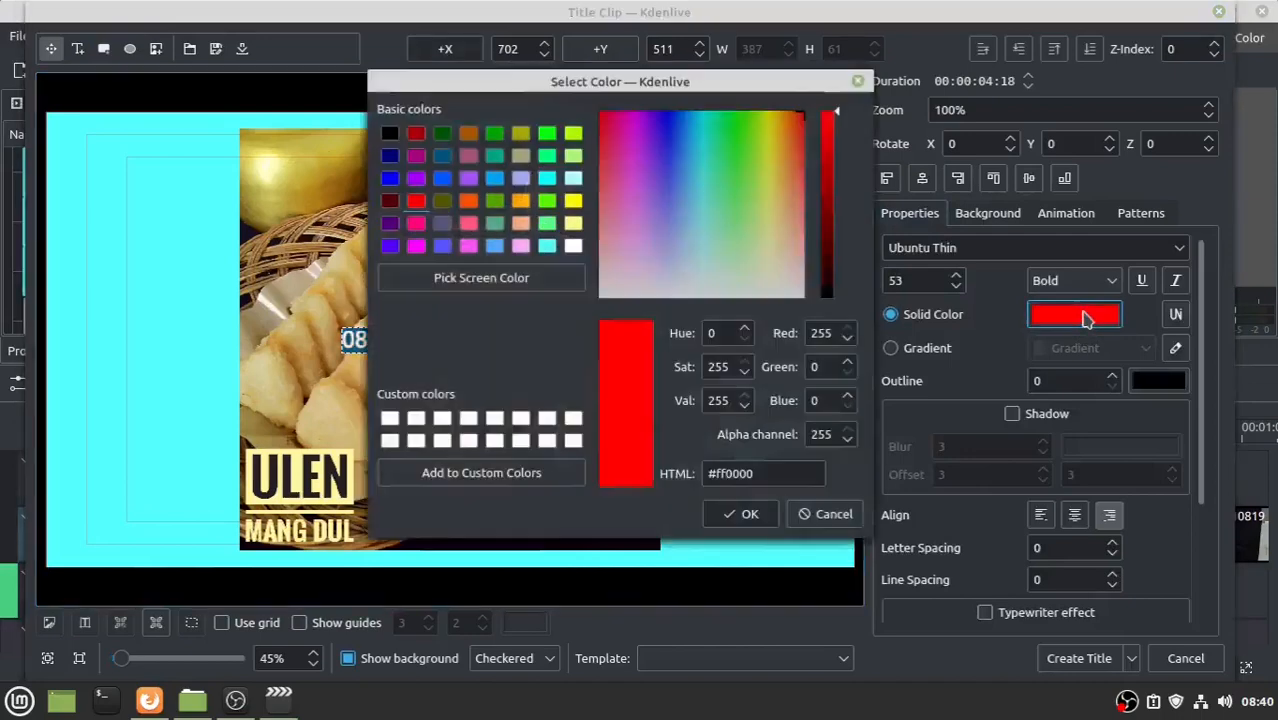
click(573, 247)
click(749, 515)
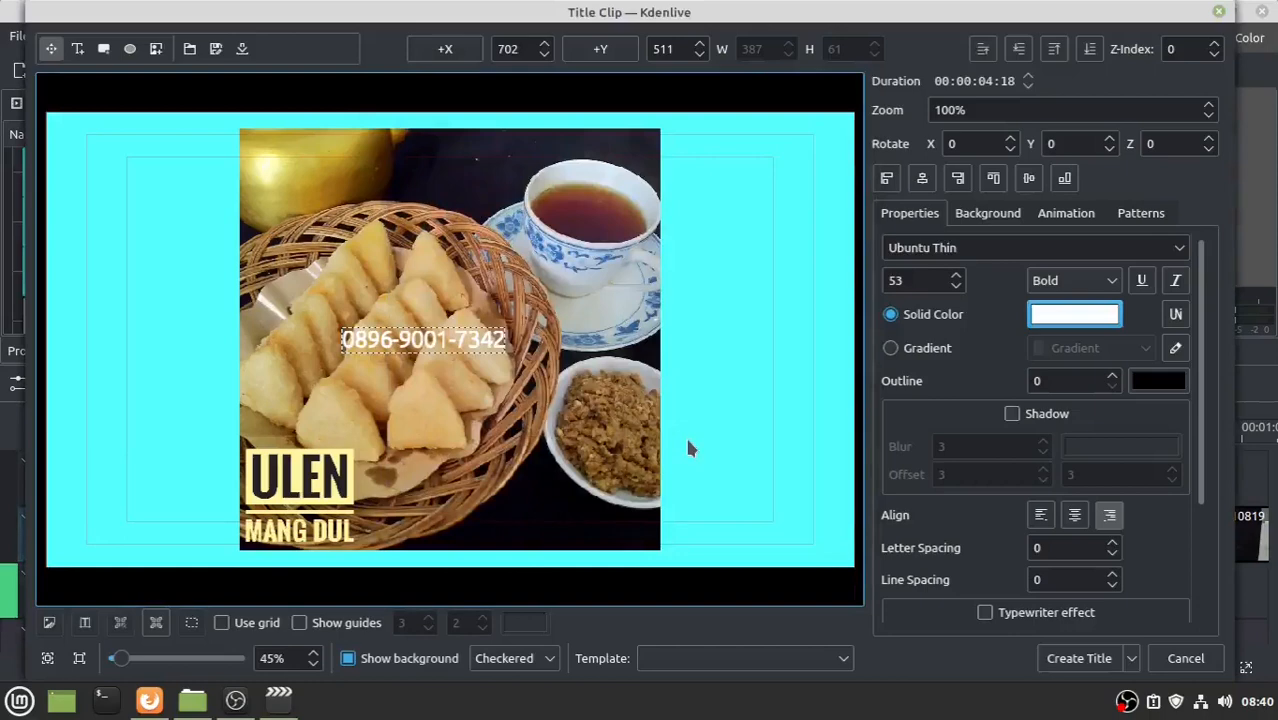
click(922, 180)
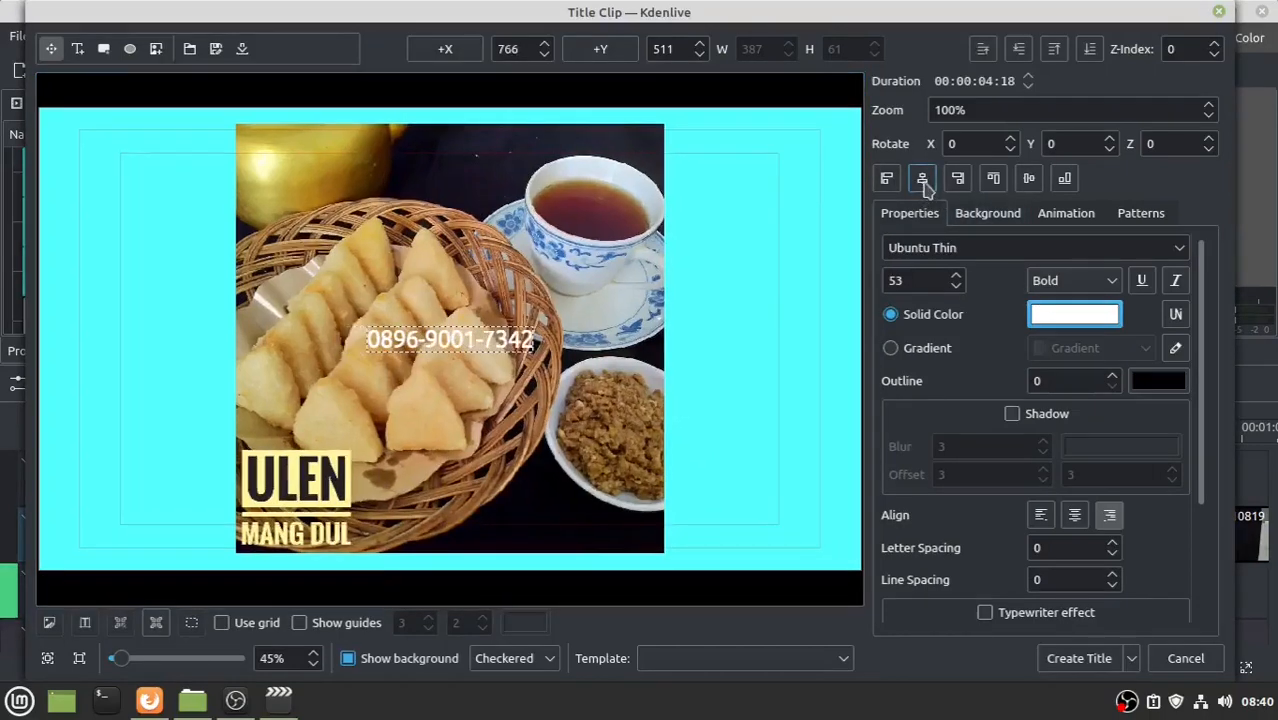
click(993, 181)
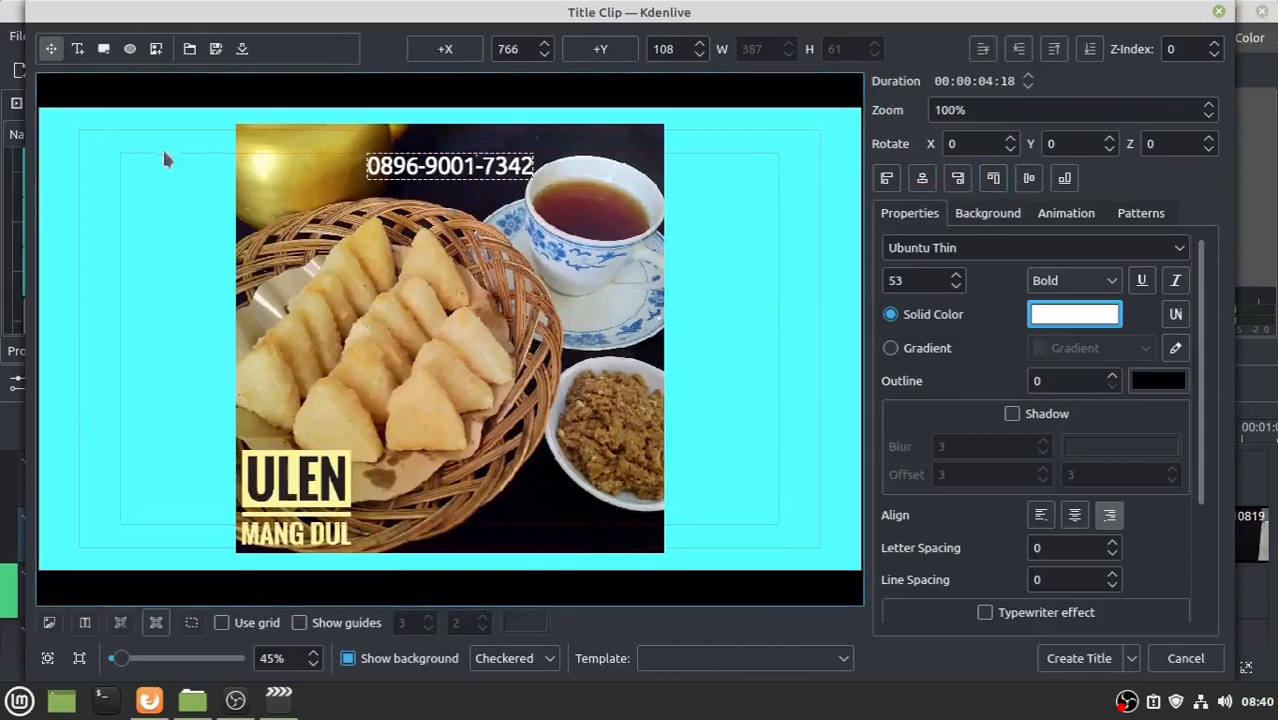
- Draw a black-filled rectangle over the phone number at the top of the title
click(103, 49)
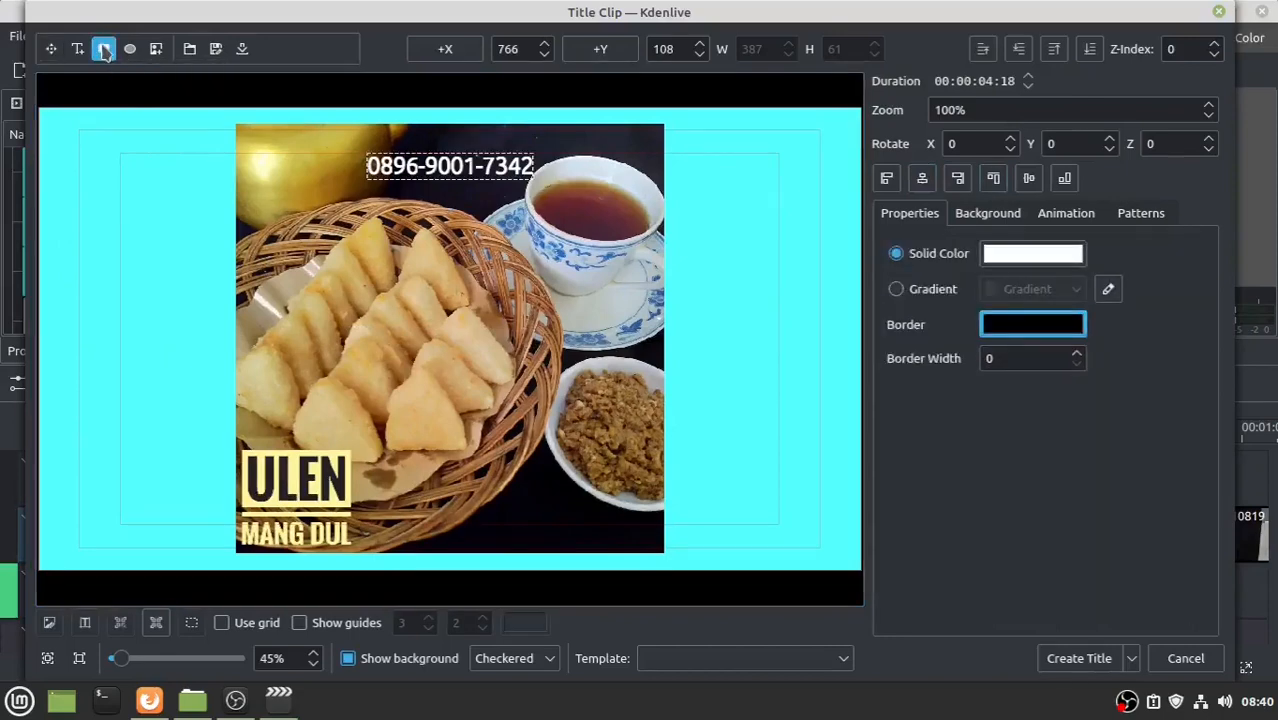
drag(360, 149, 537, 184)
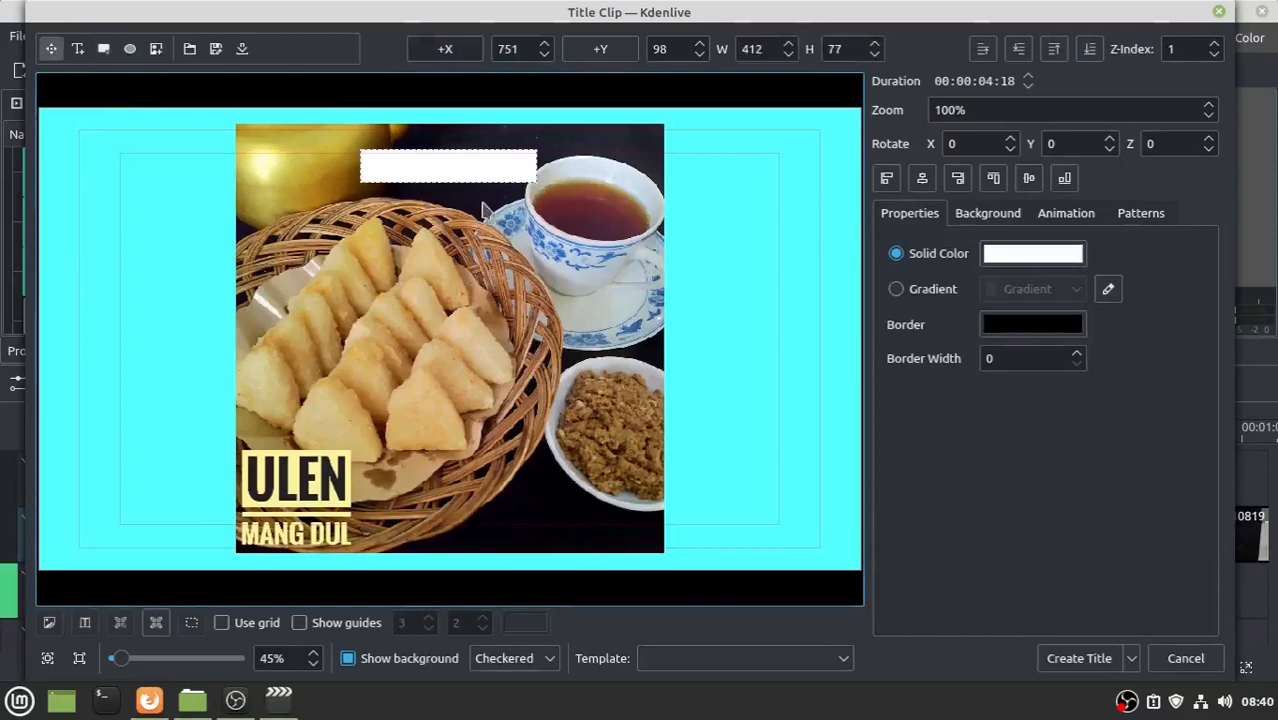
click(1020, 257)
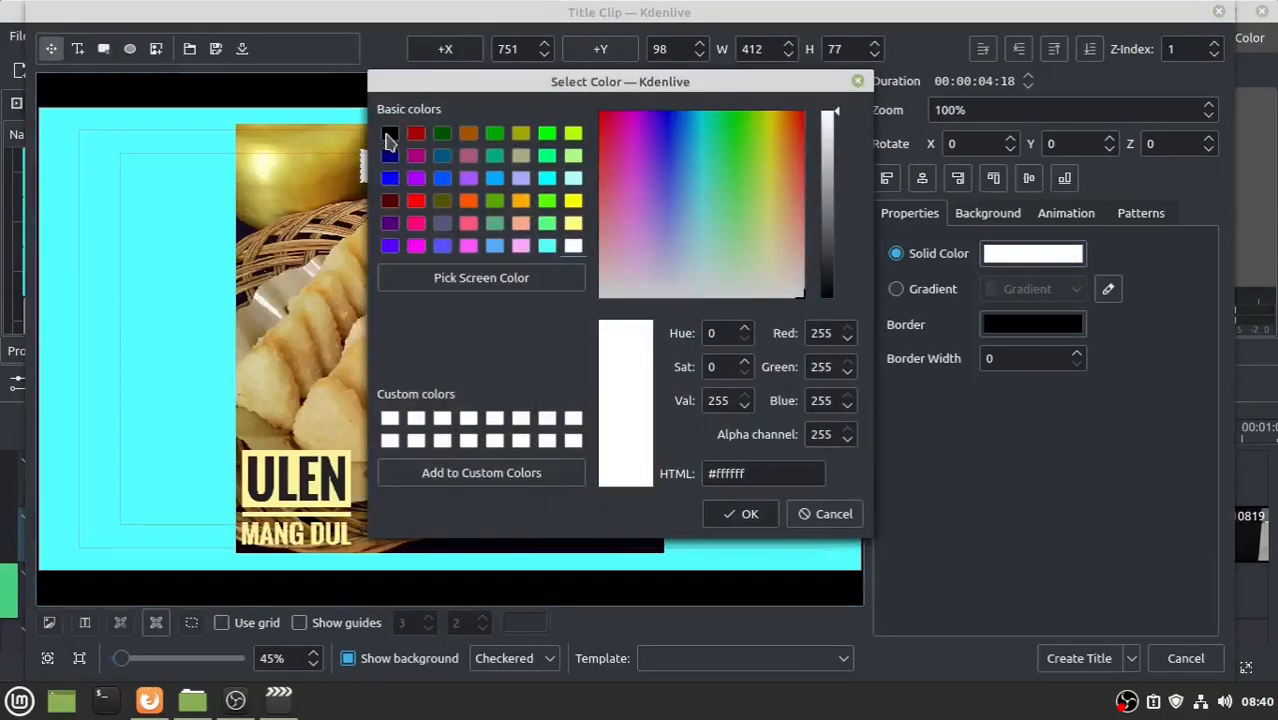
click(390, 136)
click(742, 514)
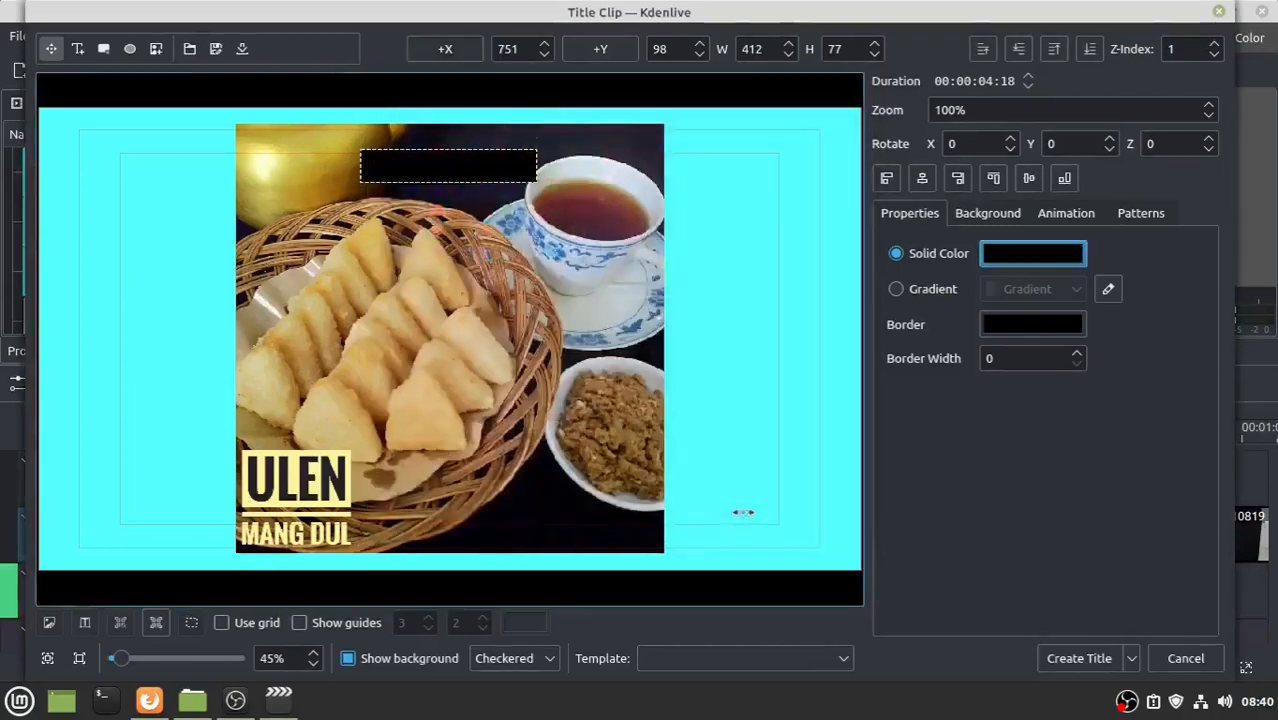
- Lower the rectangle twice behind the text, centre it, and create the title clip
click(1019, 50)
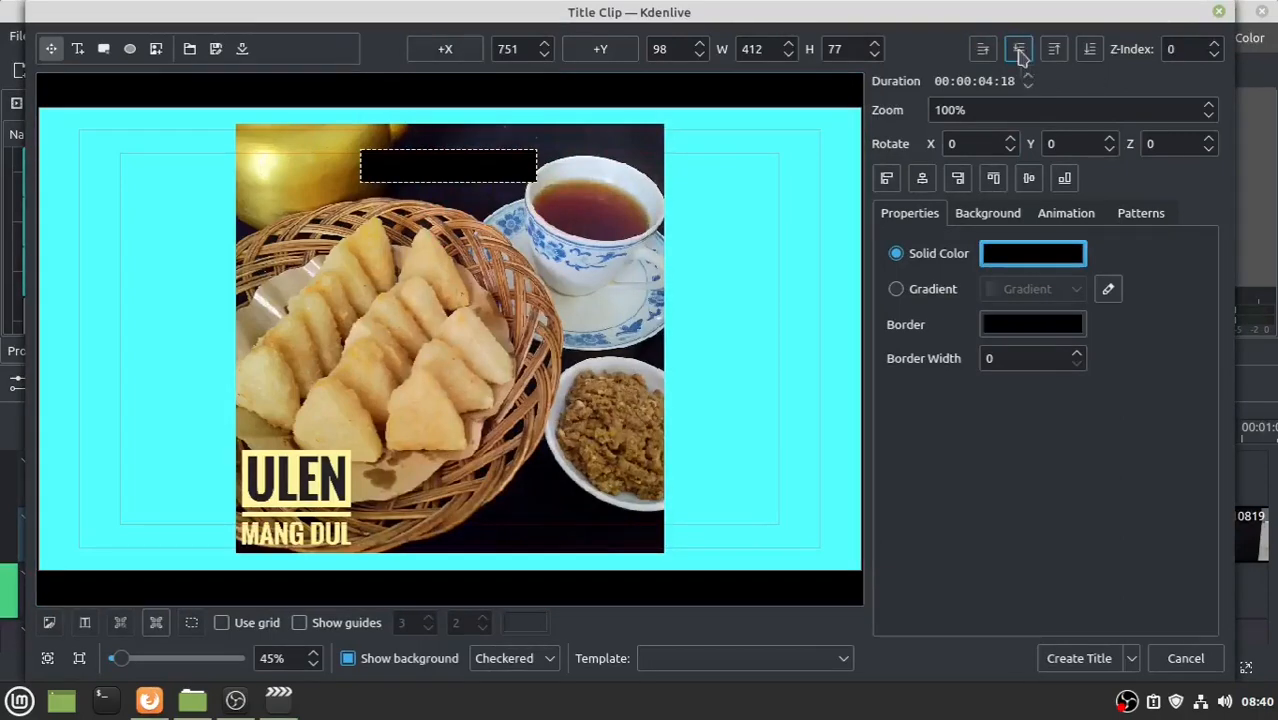
click(1019, 50)
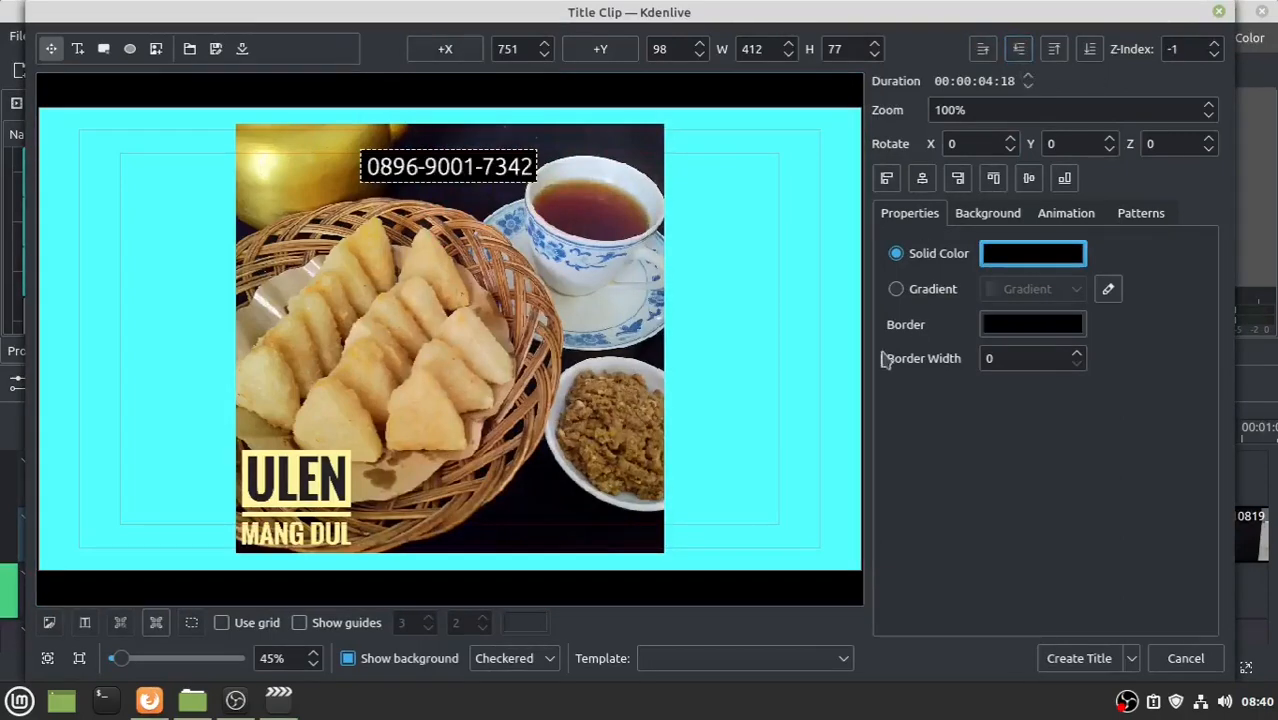
click(922, 178)
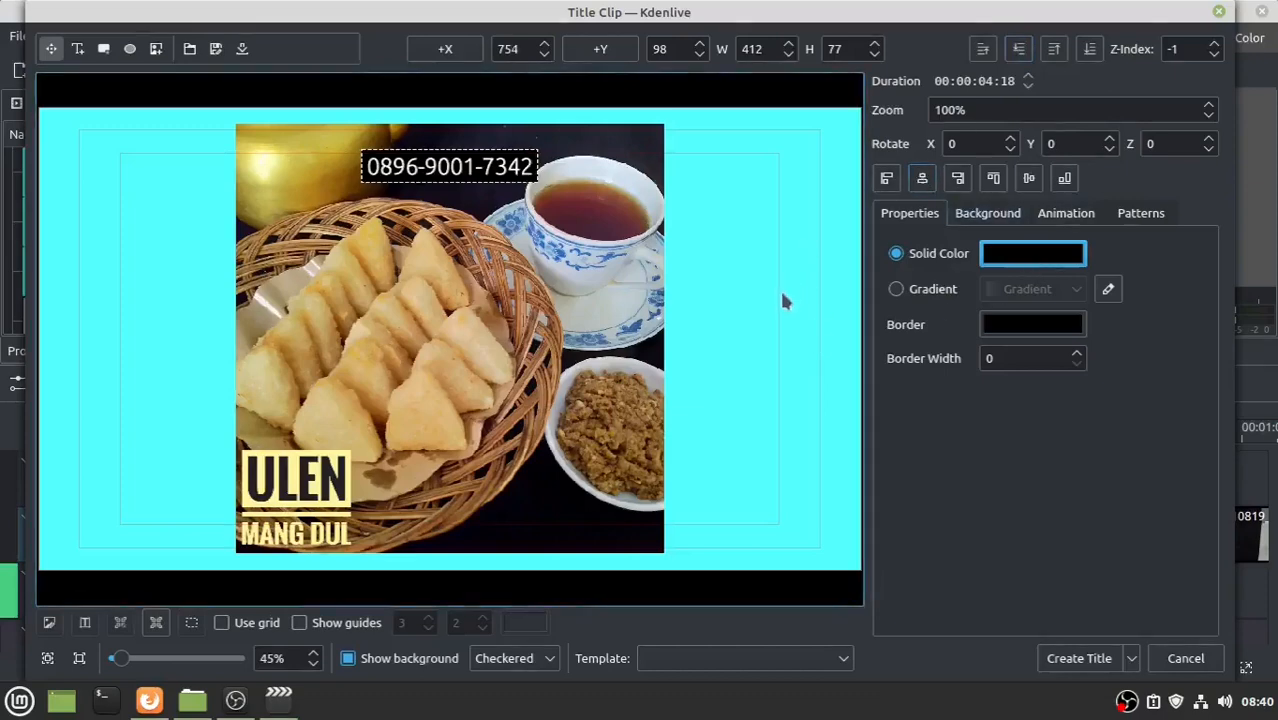
click(1079, 658)
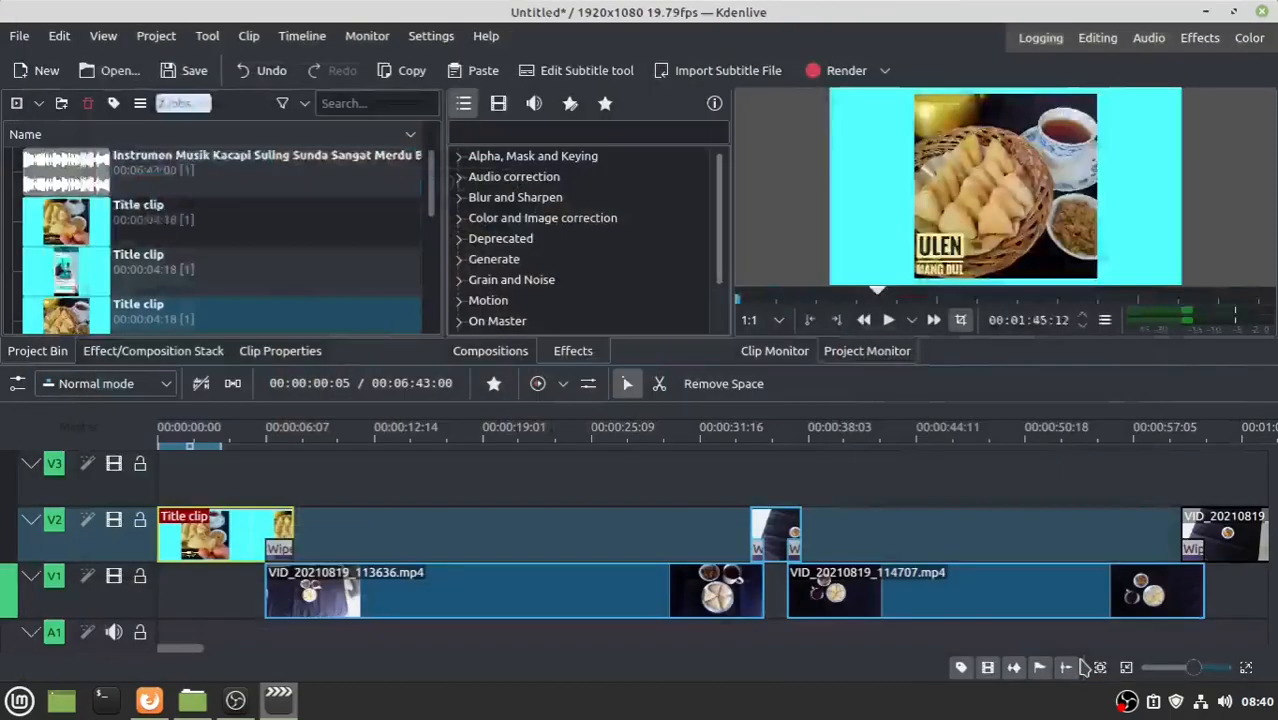
- Place the phone-number title on track V3 at the timeline start
drag(86, 168, 205, 588)
click(184, 653)
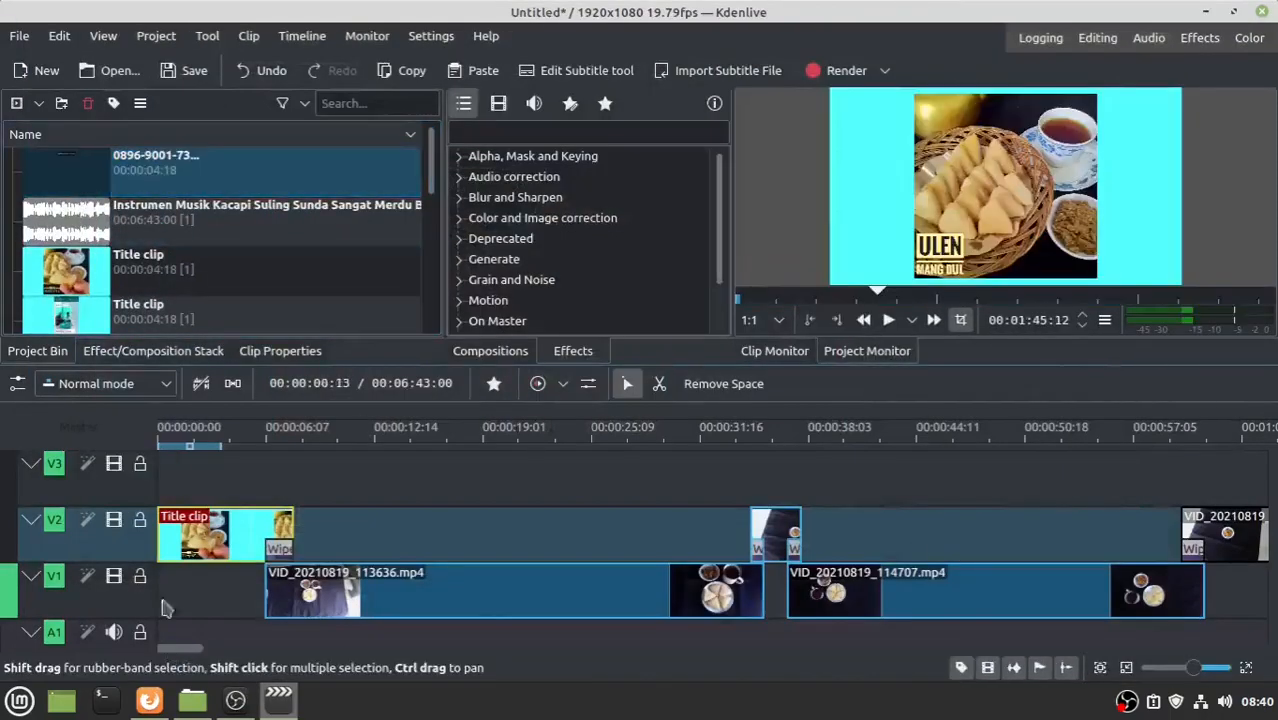
drag(70, 175, 192, 476)
click(197, 440)
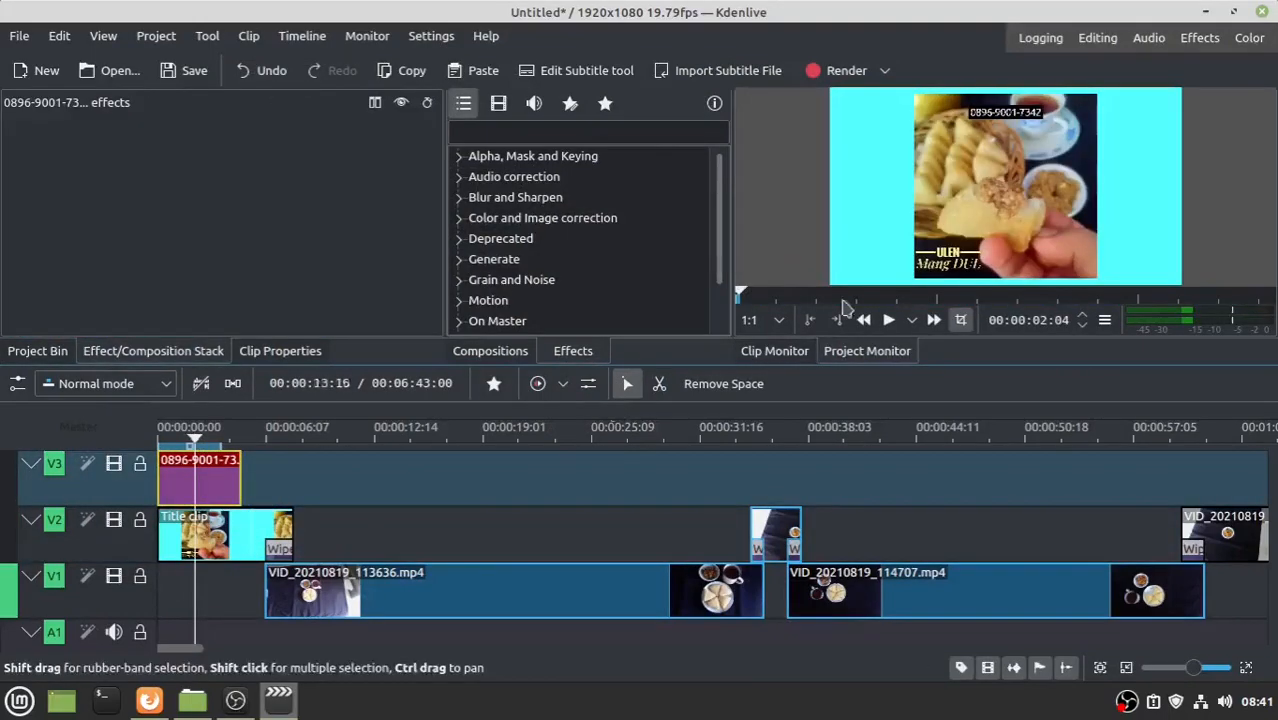
- Stretch the phone-number title clip to end at about 01:52
drag(240, 478, 906, 457)
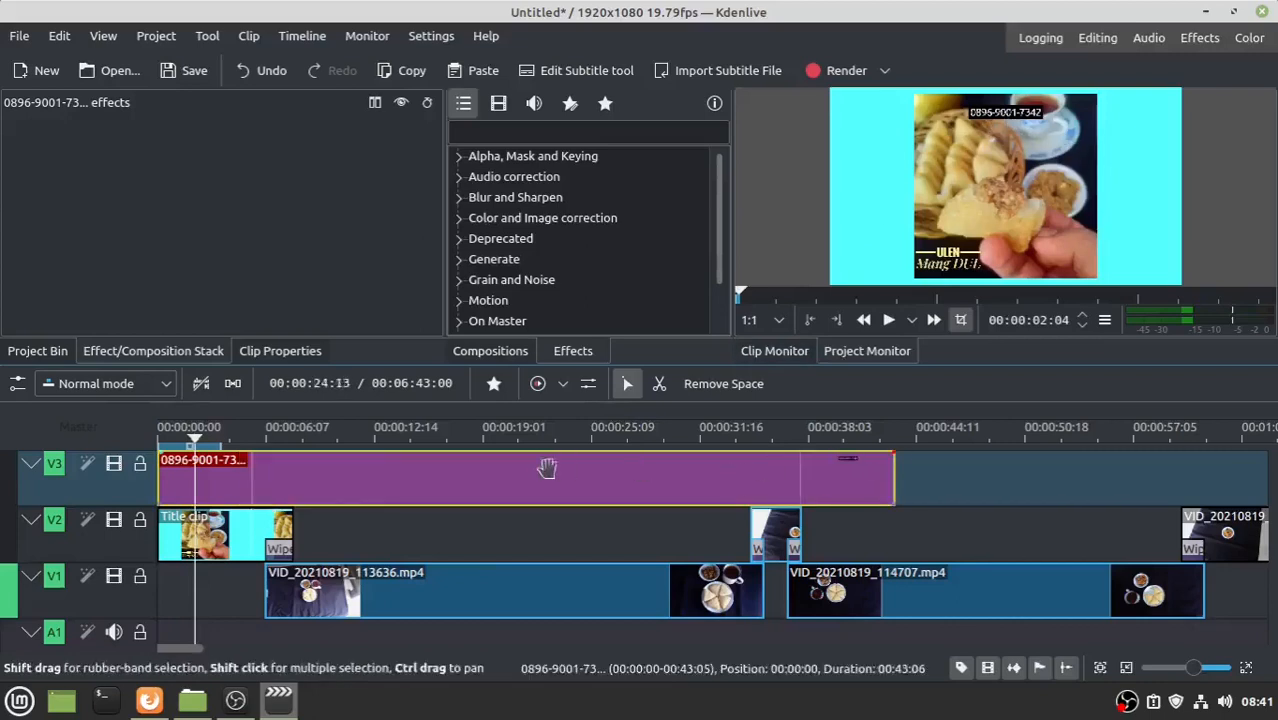
click(519, 440)
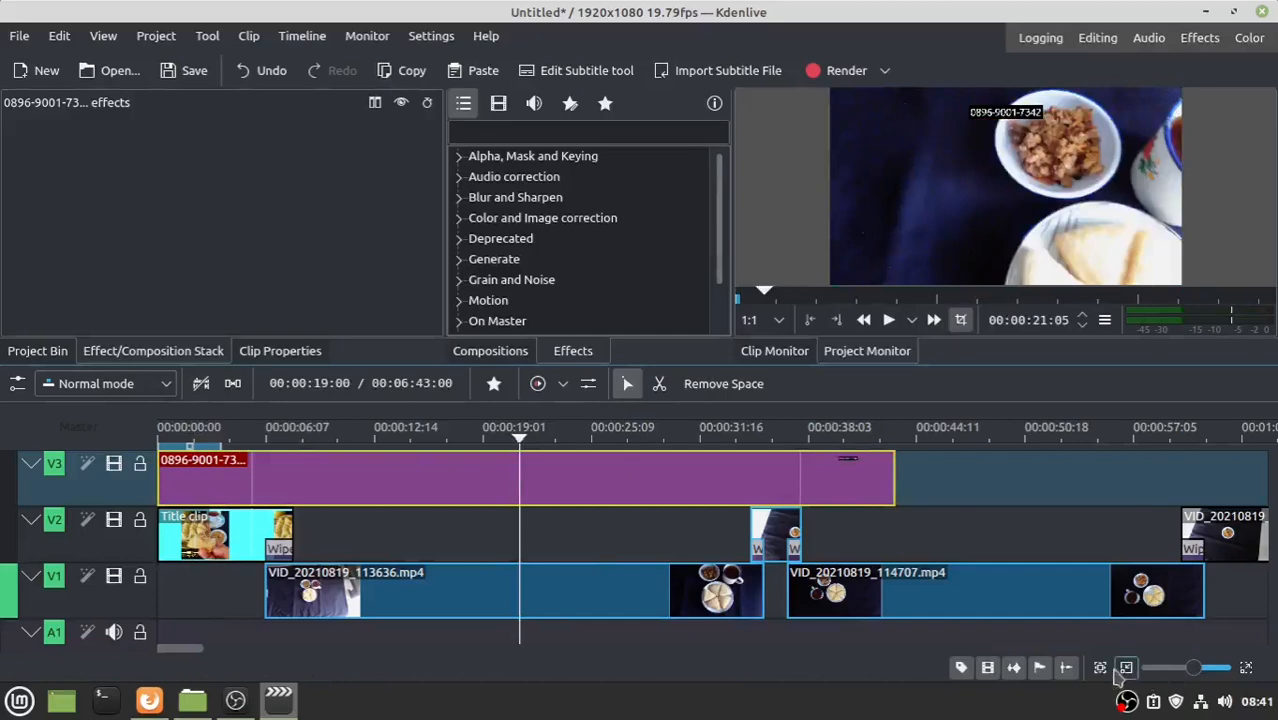
click(188, 645)
scroll(190, 648, down, 5)
drag(321, 478, 914, 474)
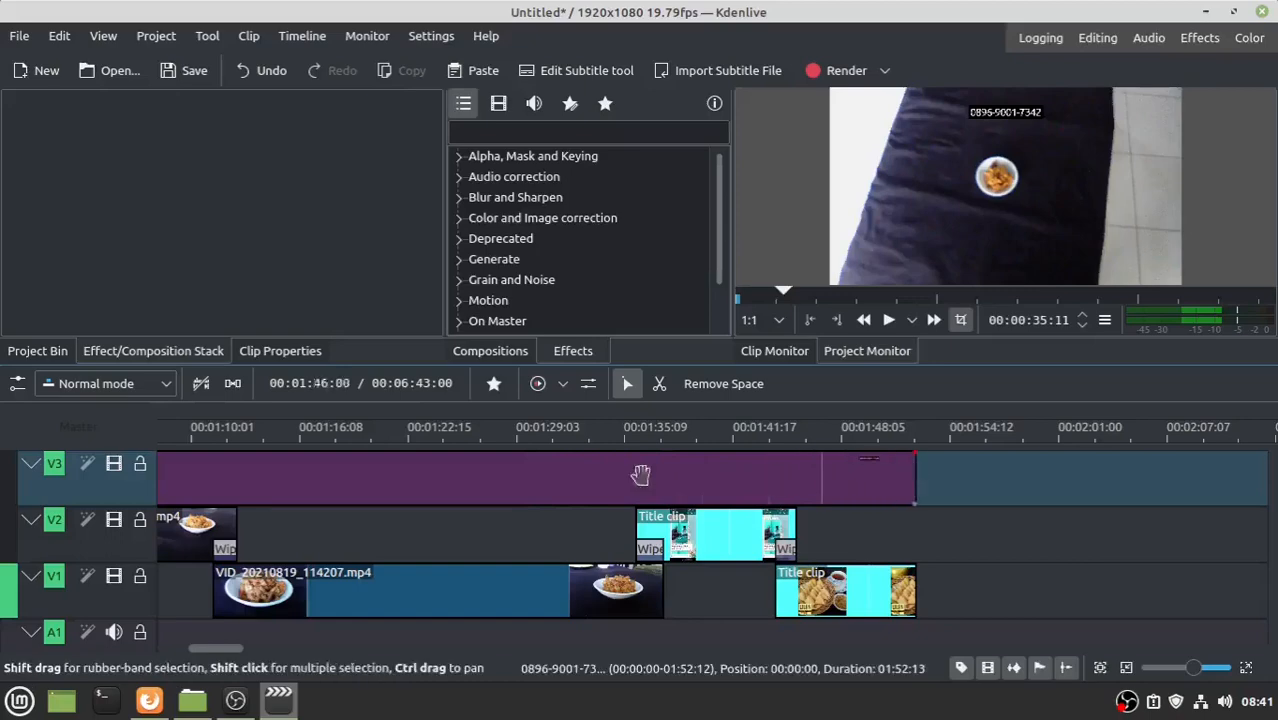
click(571, 447)
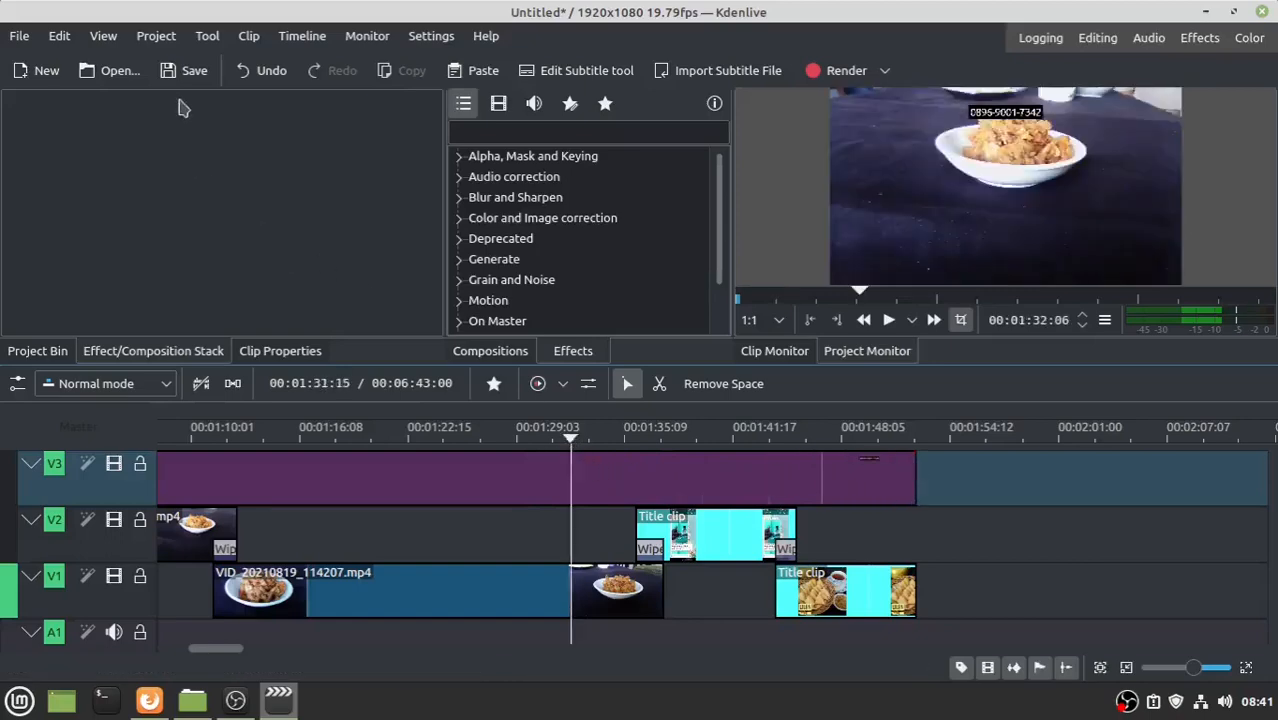
- Save the project as 'Ulen Ketan Goreng Paling Renyah dan Gurih Mang Dul'
click(190, 71)
text(Ulen Ketan Goreng Paling Renyah dan Gurih Mang Dul)
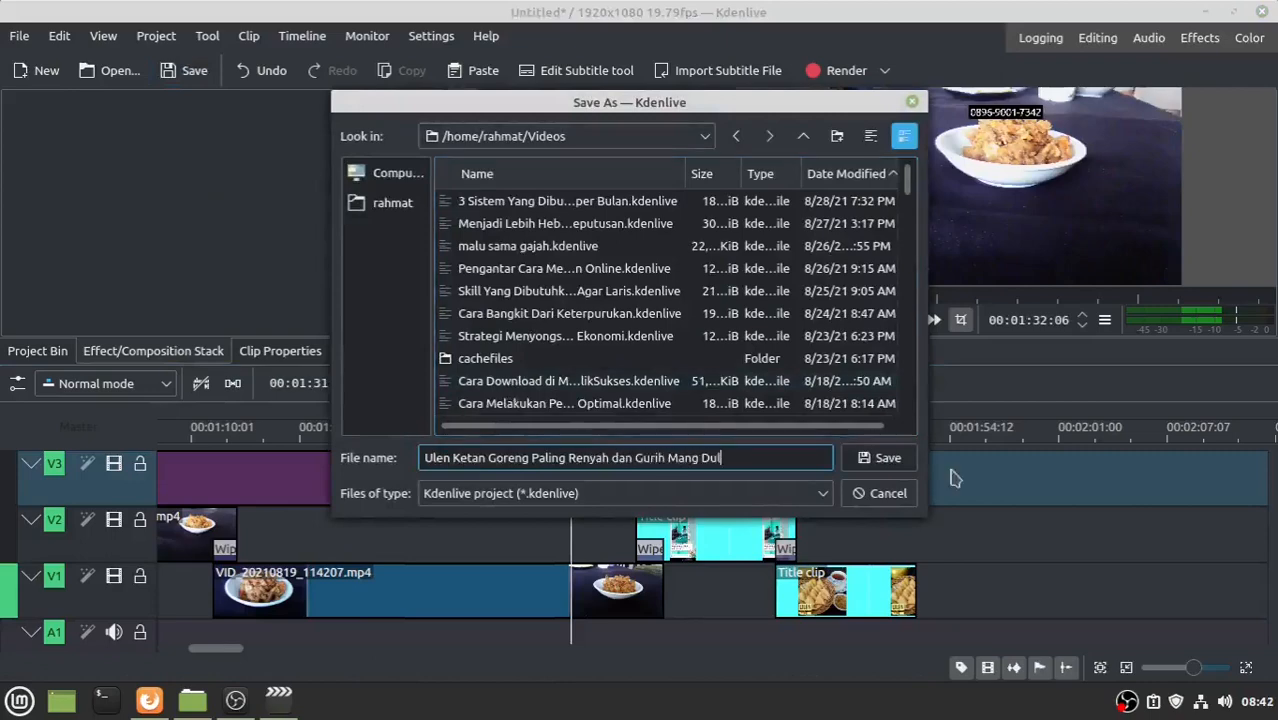
click(884, 458)
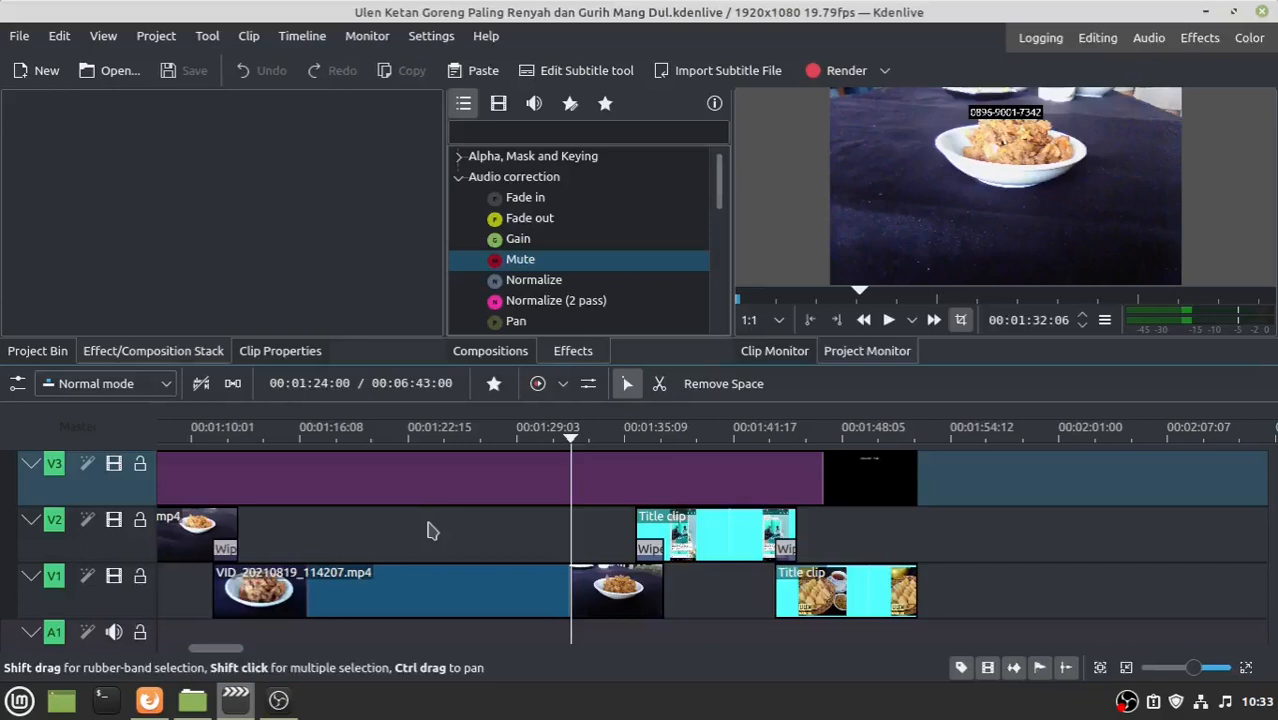
- Set the playhead one frame past the final title clip's end
click(427, 594)
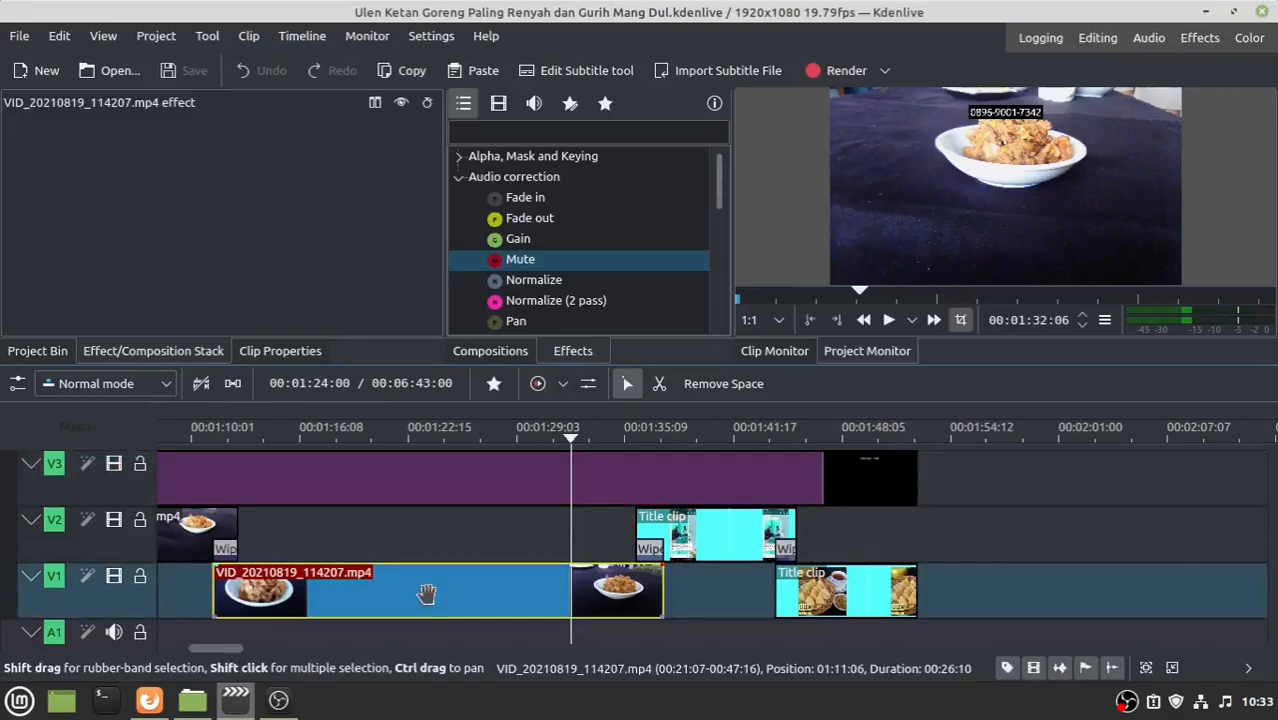
scroll(427, 594, down, 3)
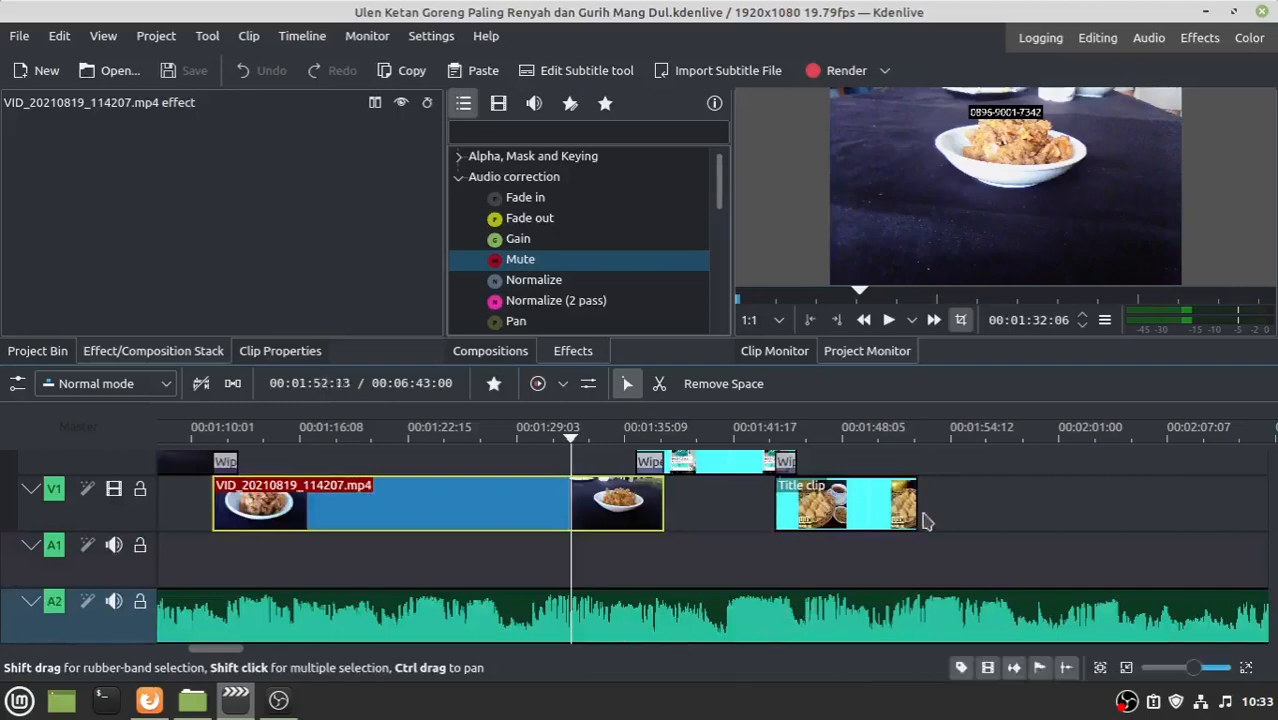
click(935, 545)
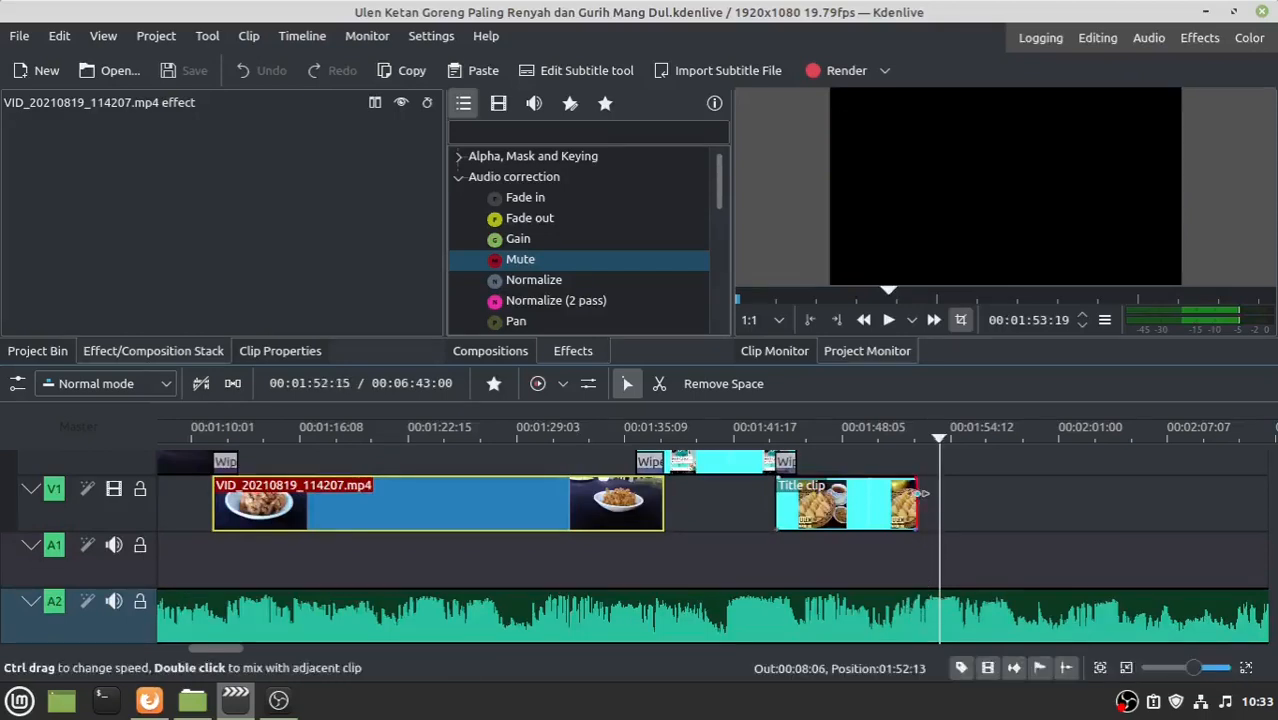
click(917, 440)
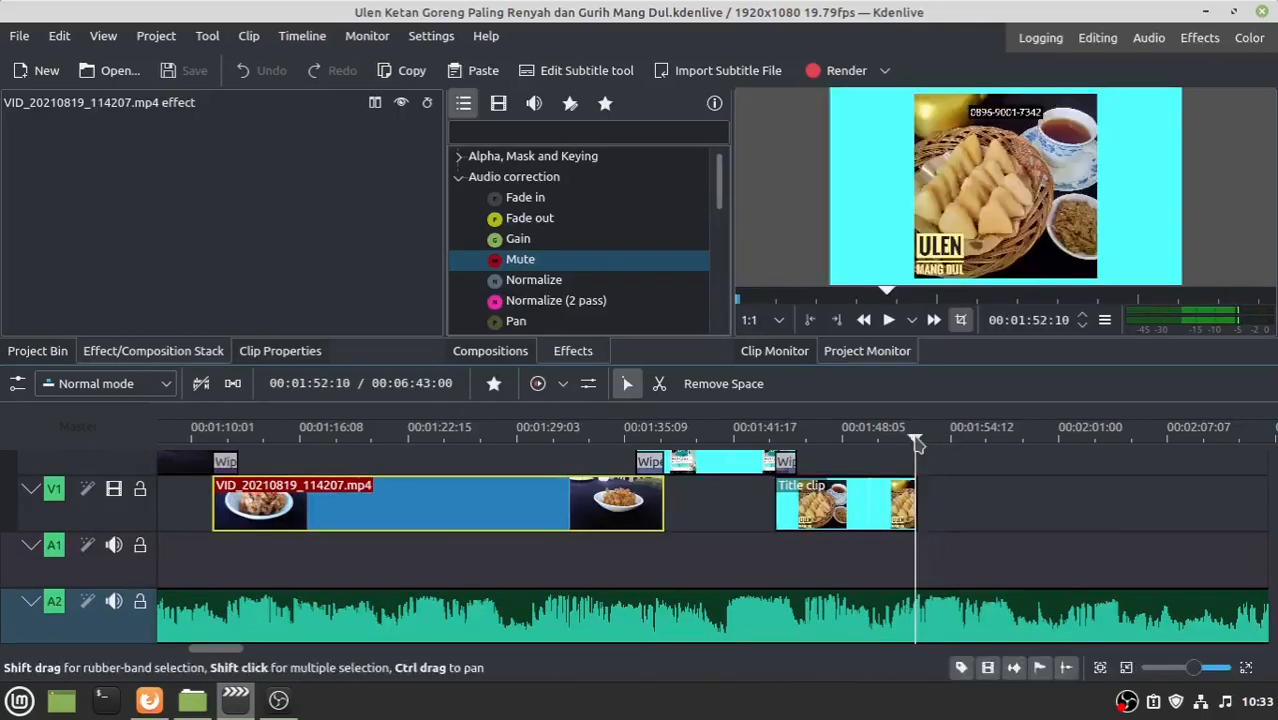
key(Right)
key(Right)
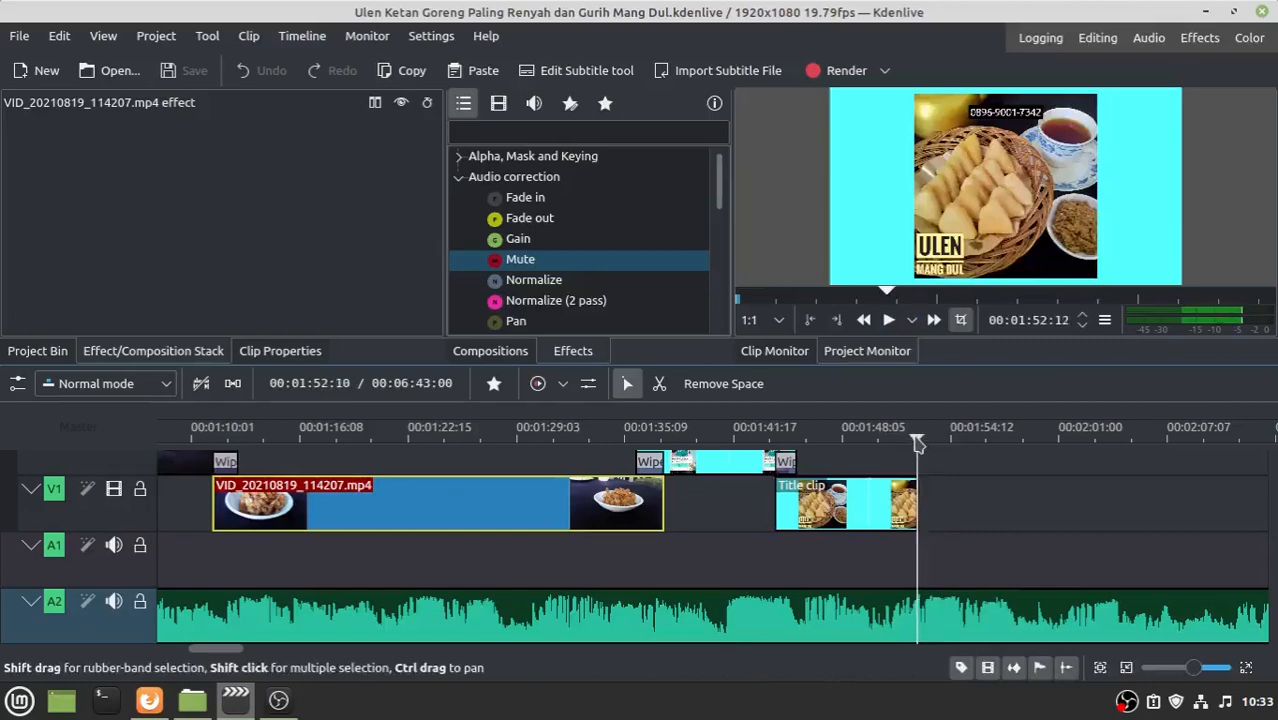
- Razor-cut the A2 music at the playhead and delete the tail beyond it
click(660, 385)
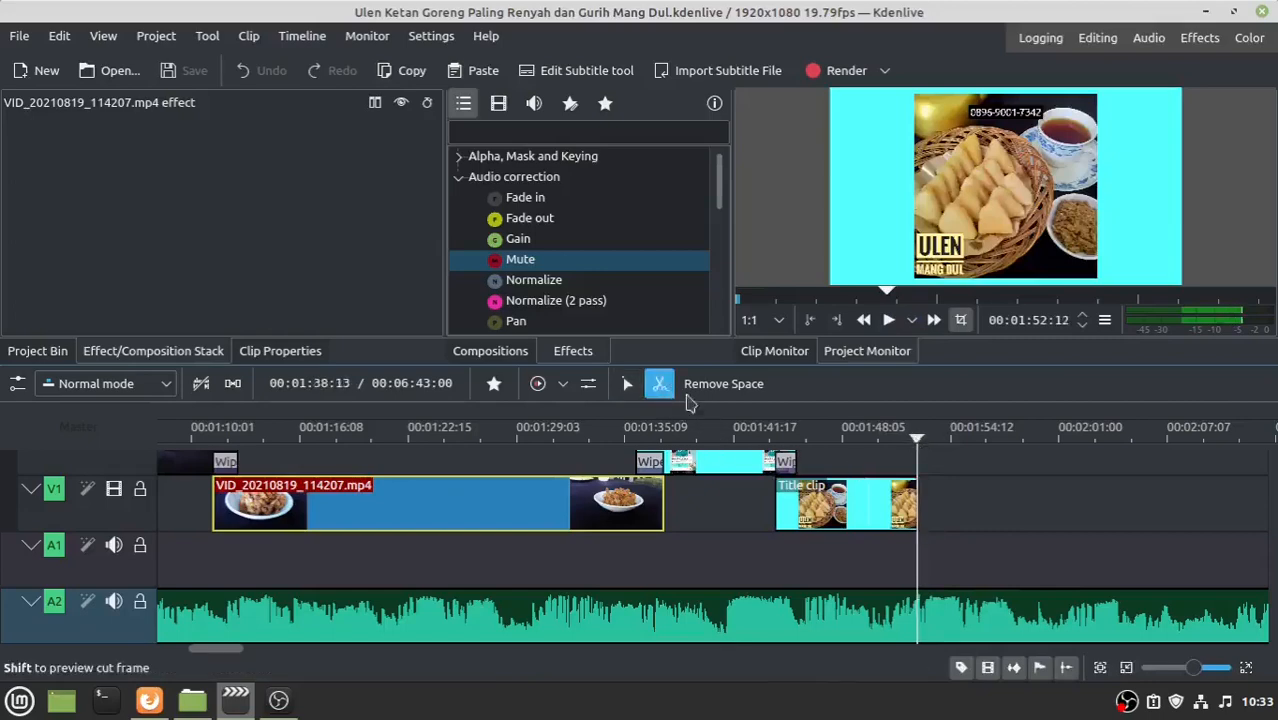
click(918, 597)
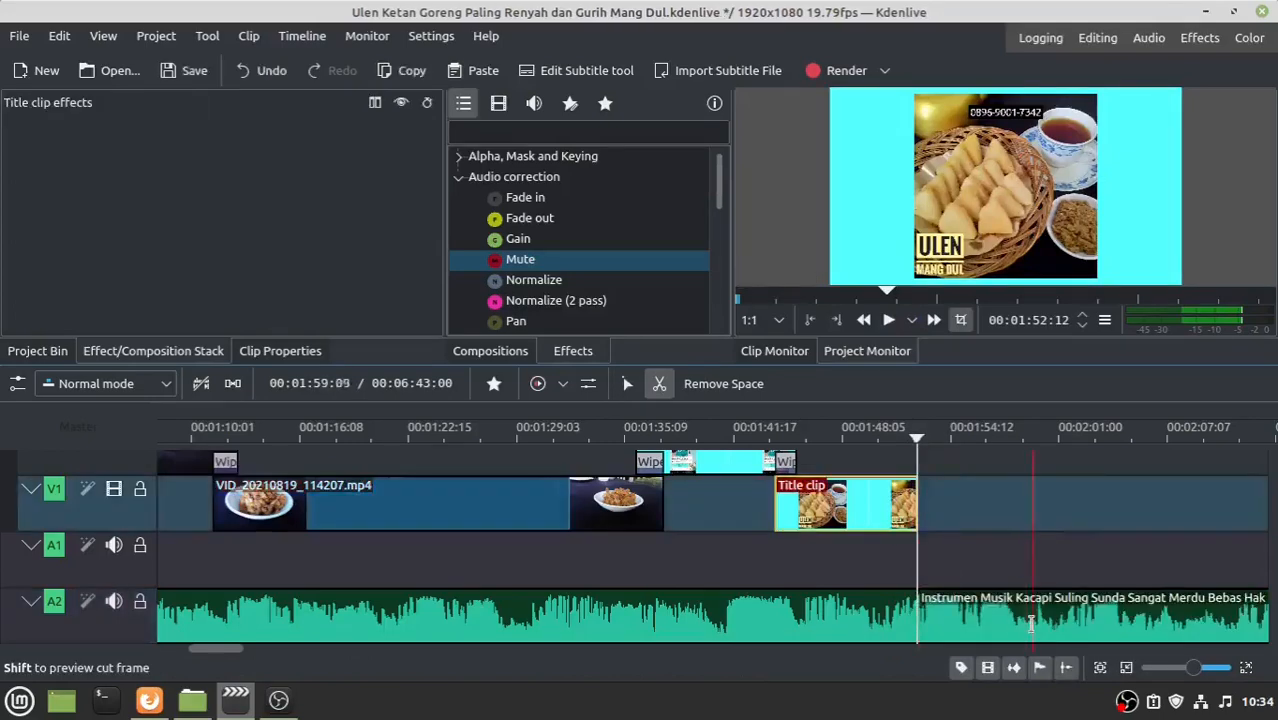
click(627, 388)
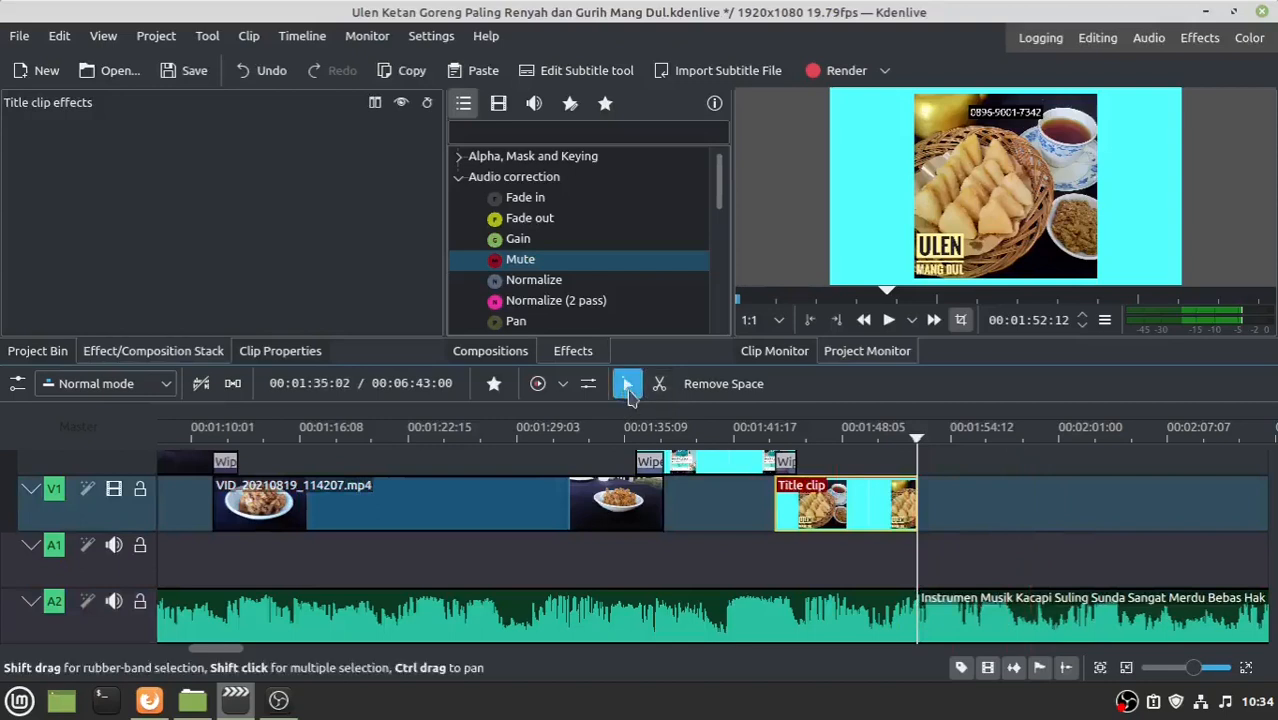
click(996, 603)
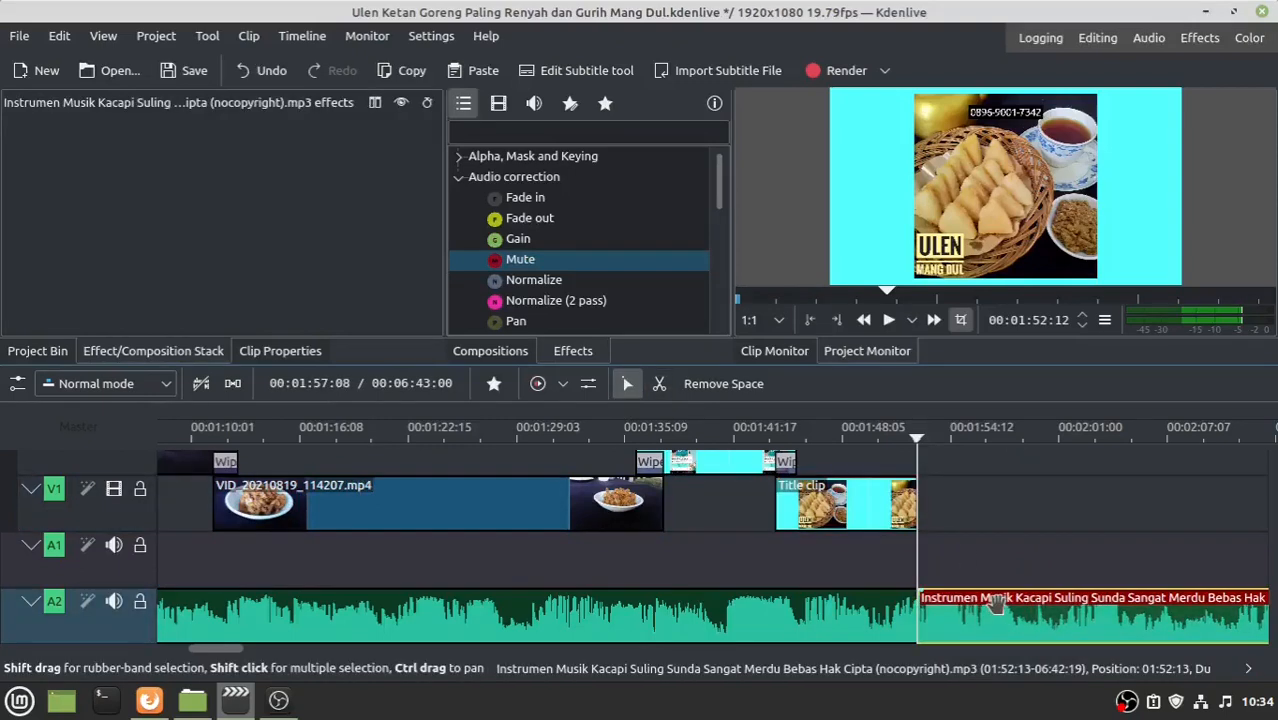
key(Delete)
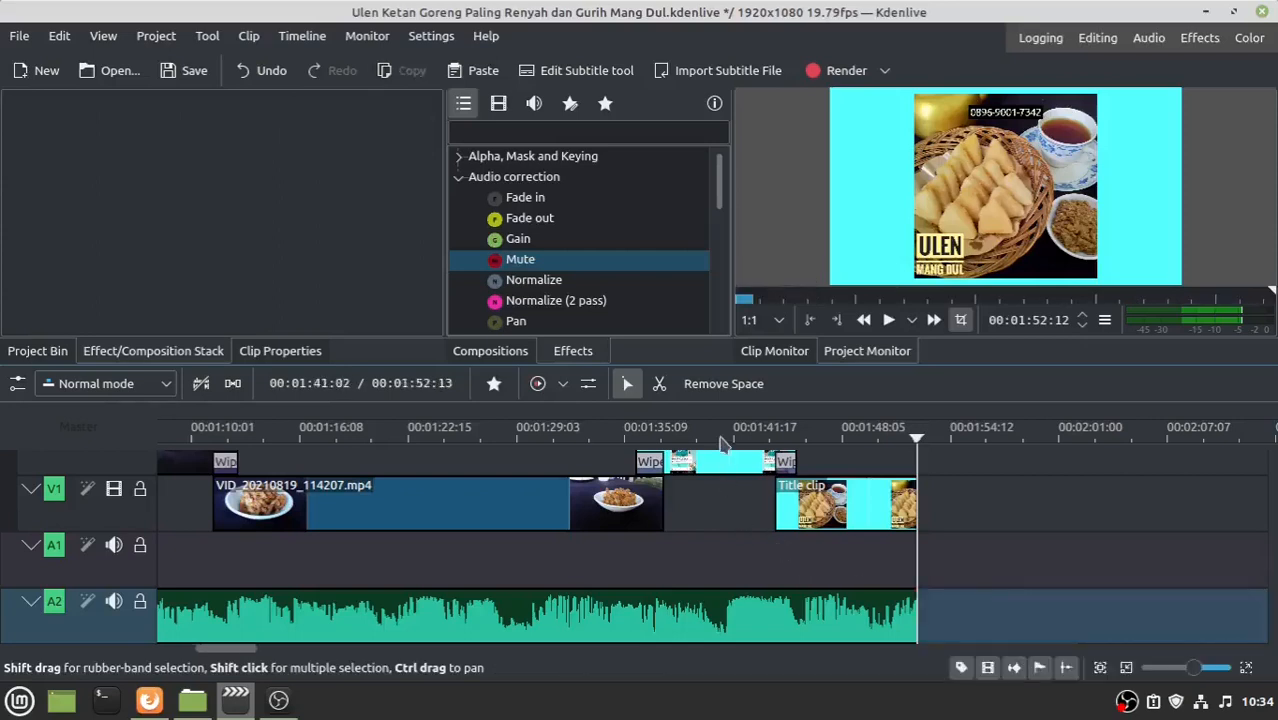
- Apply Fade out to the A2 music and extend the fade to about 11 seconds
click(845, 441)
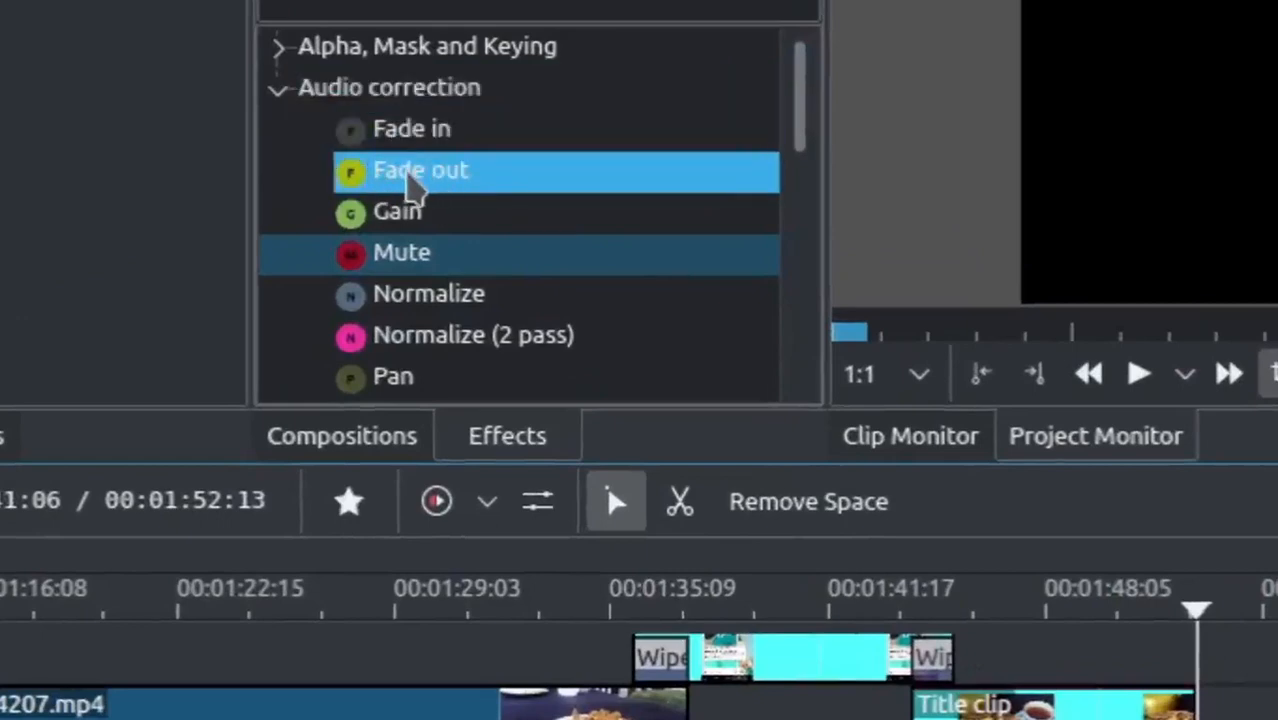
click(413, 188)
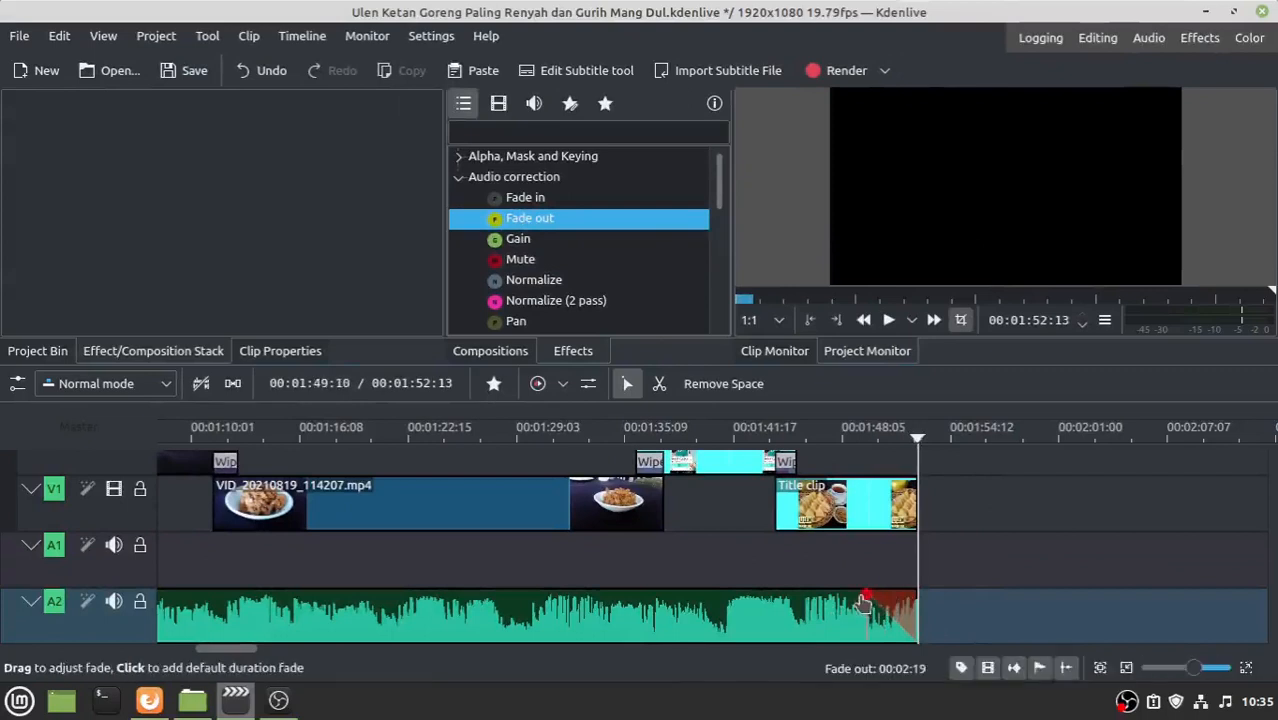
drag(868, 598, 724, 600)
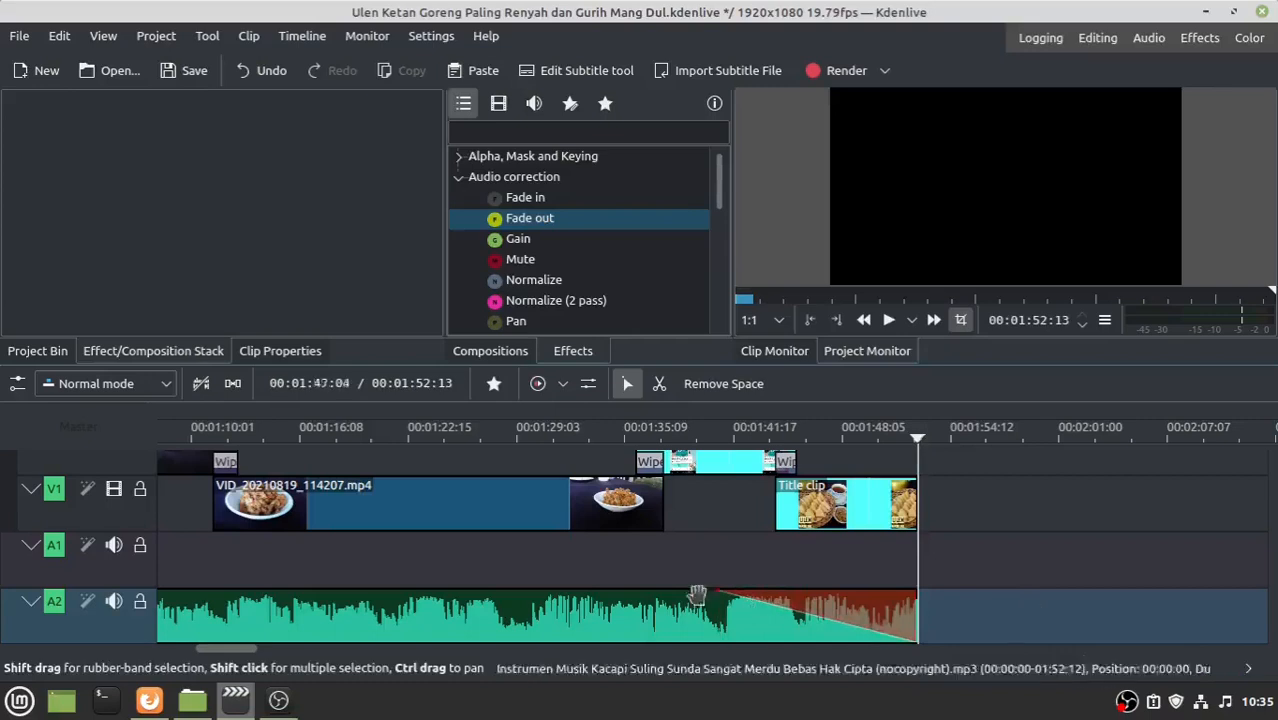
- Play the ending from 00:01:39 to hear the fade, then save the project
click(690, 443)
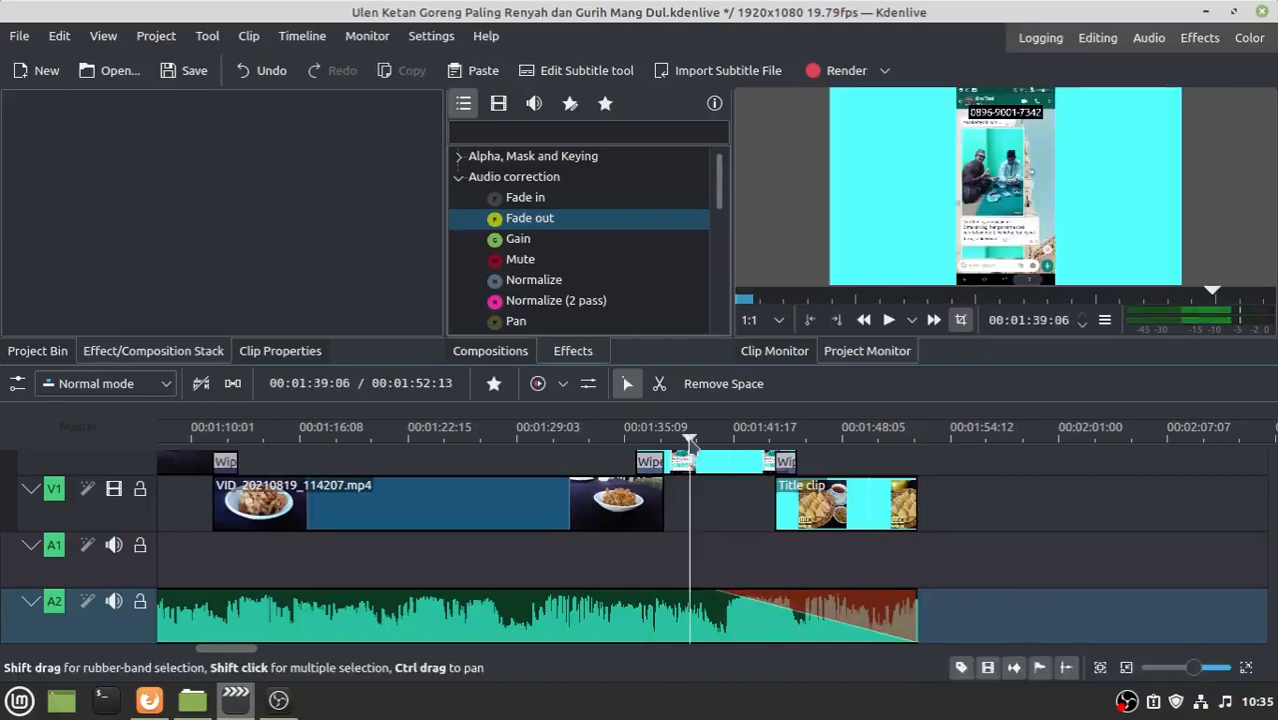
click(888, 320)
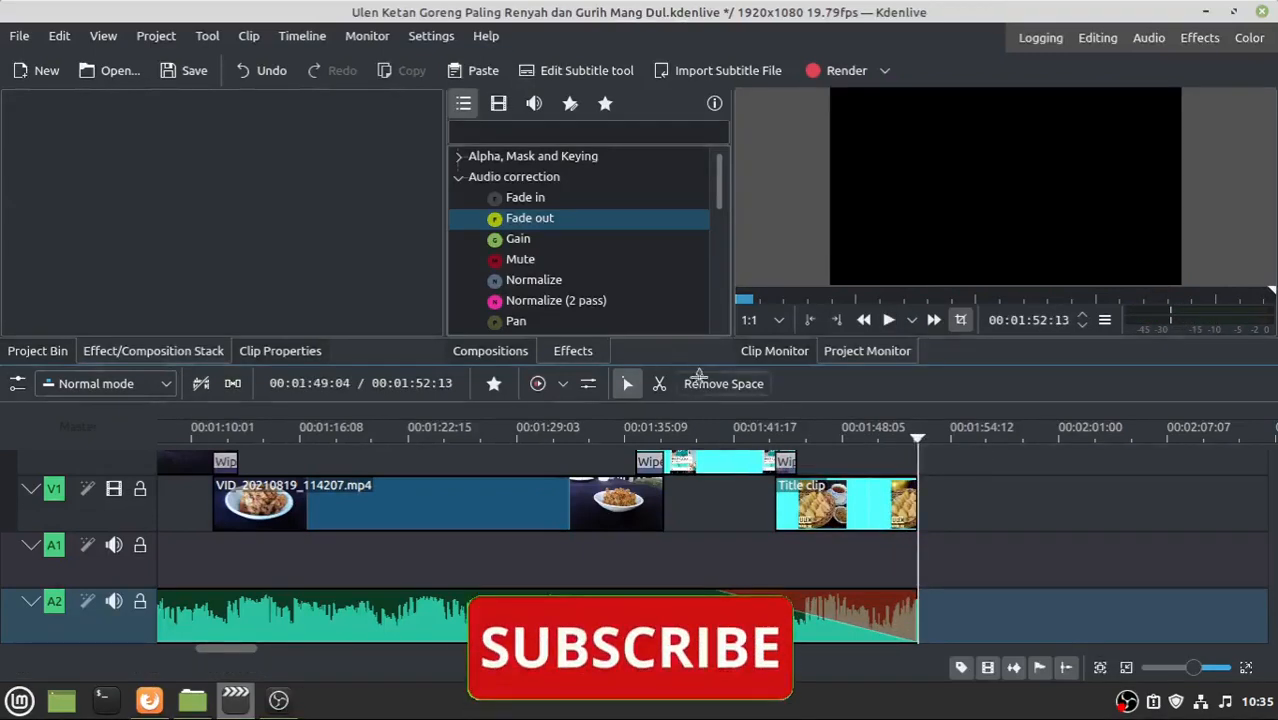
click(189, 76)
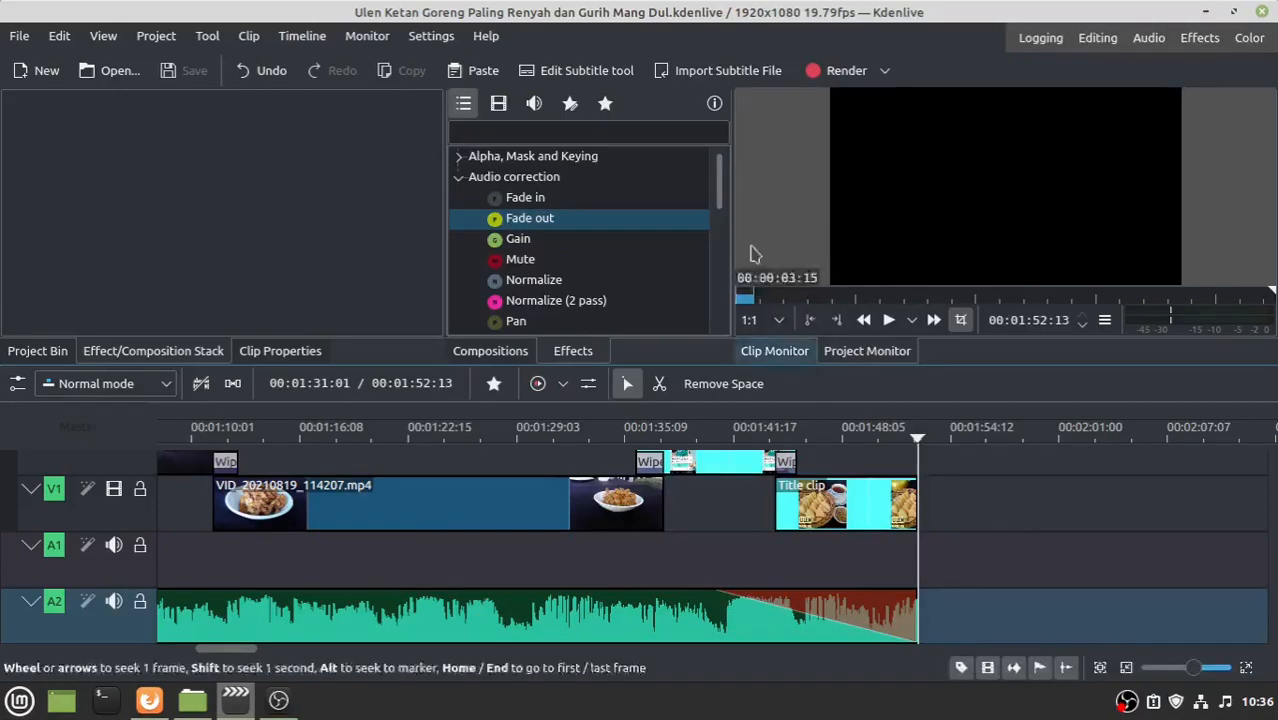
- Render the full project to file using the MP4-H264/AAC format
click(835, 70)
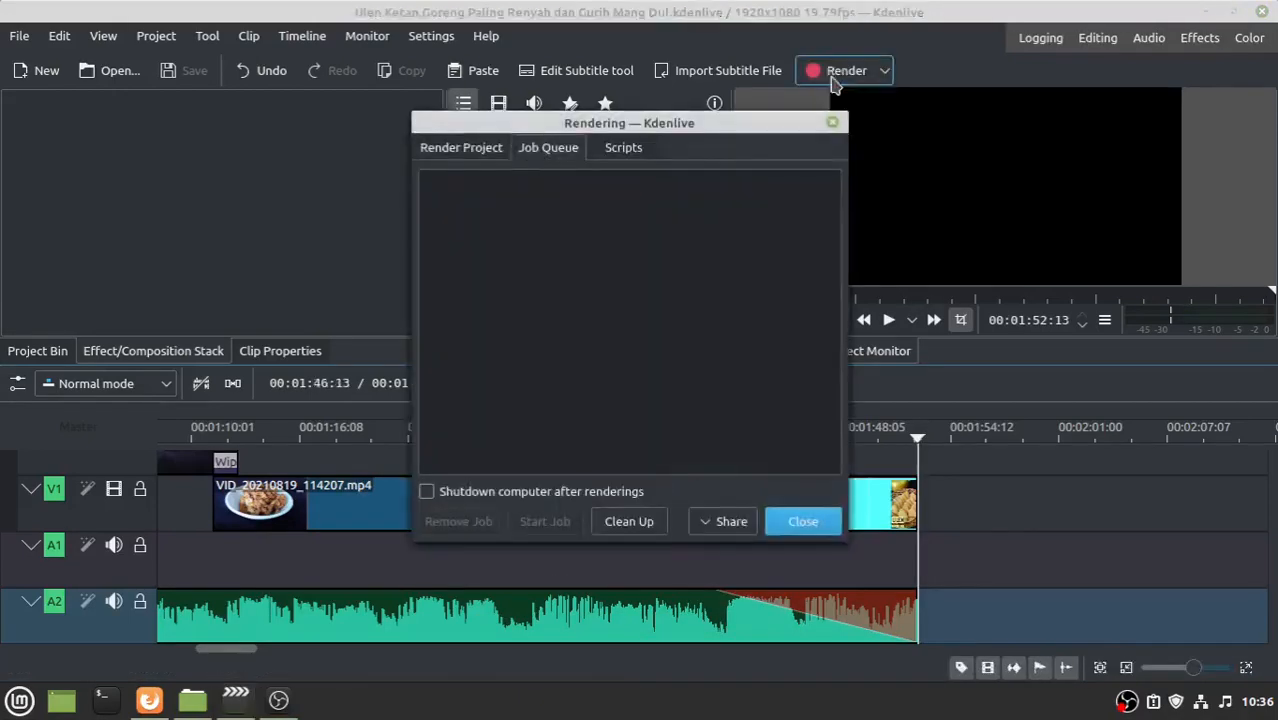
click(455, 160)
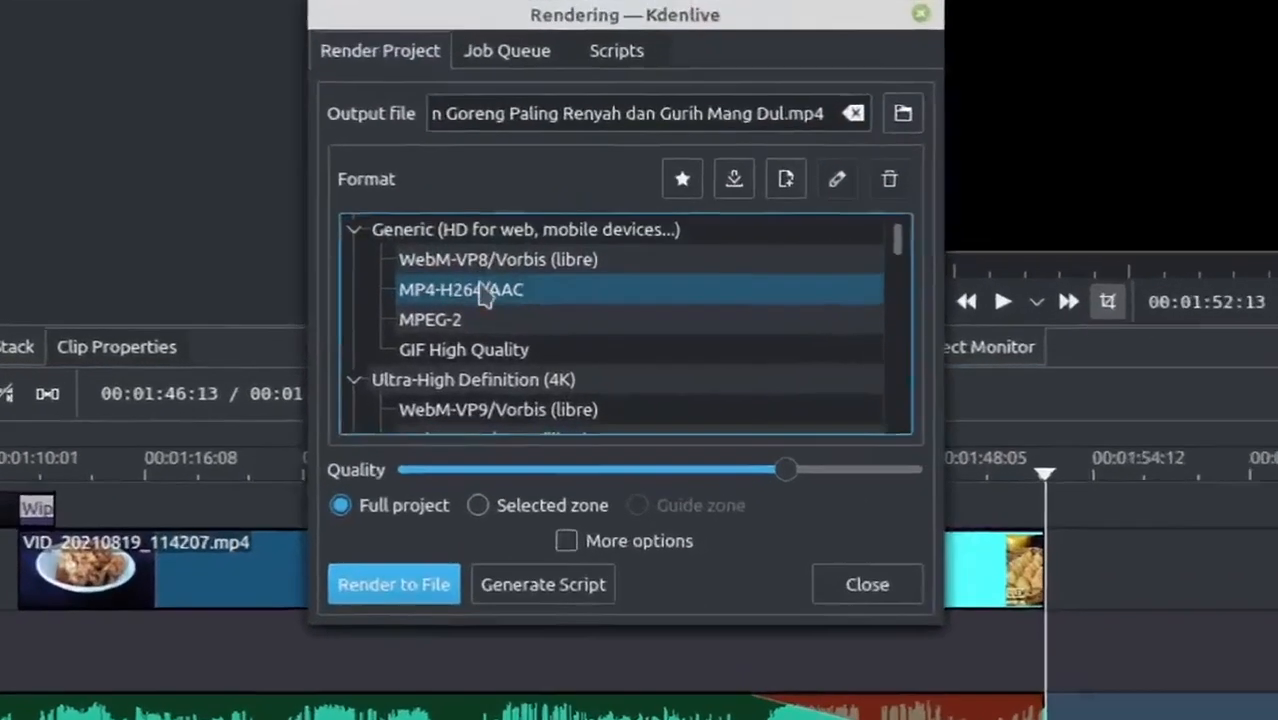
click(531, 295)
click(448, 274)
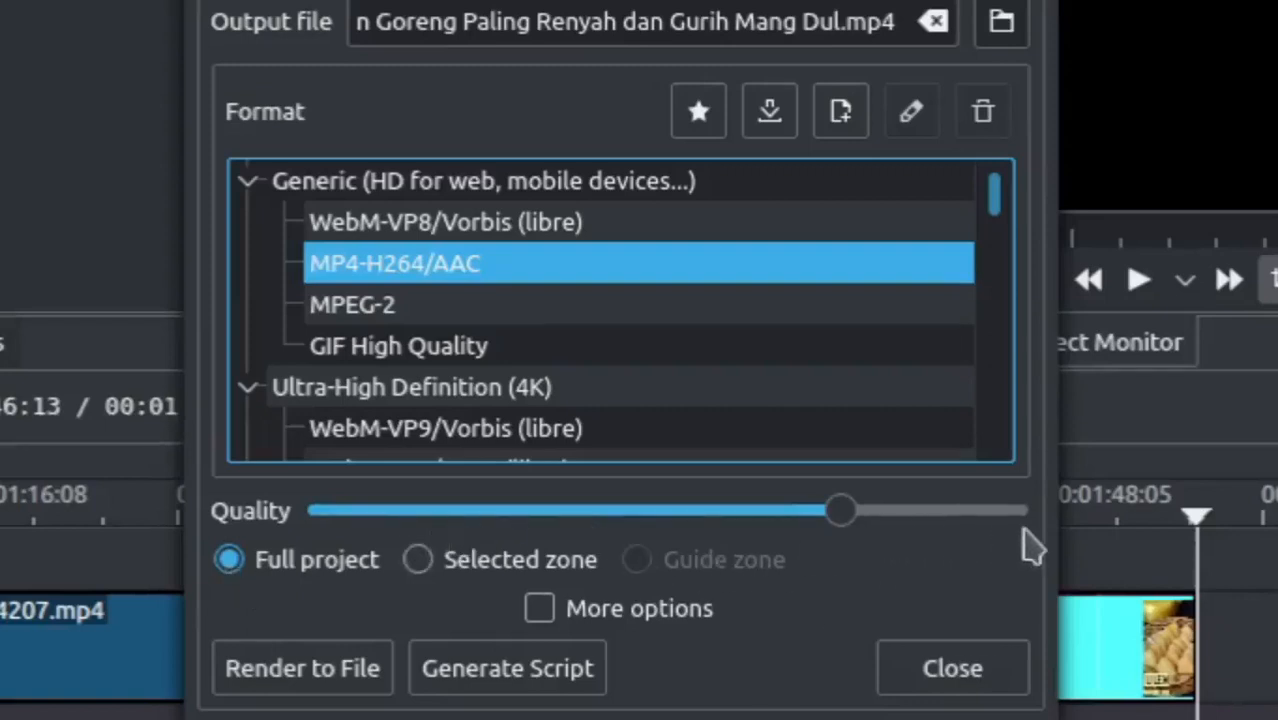
click(439, 22)
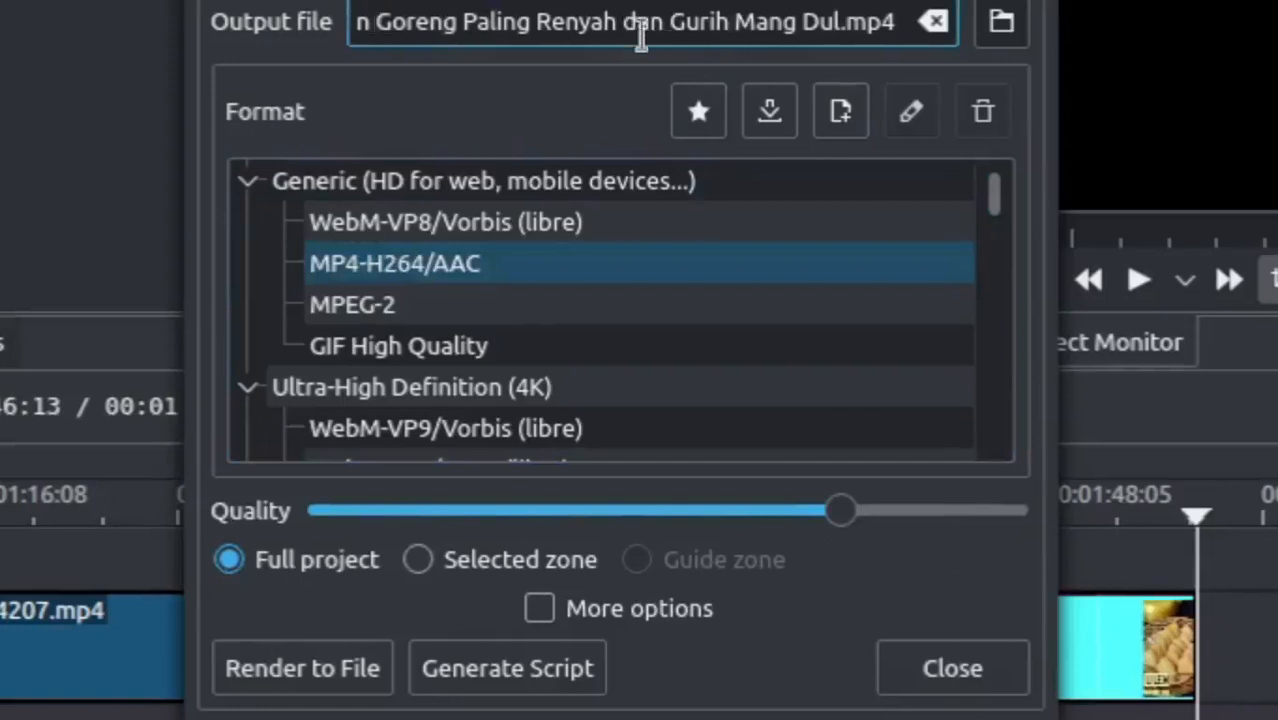
text(OK)
click(527, 262)
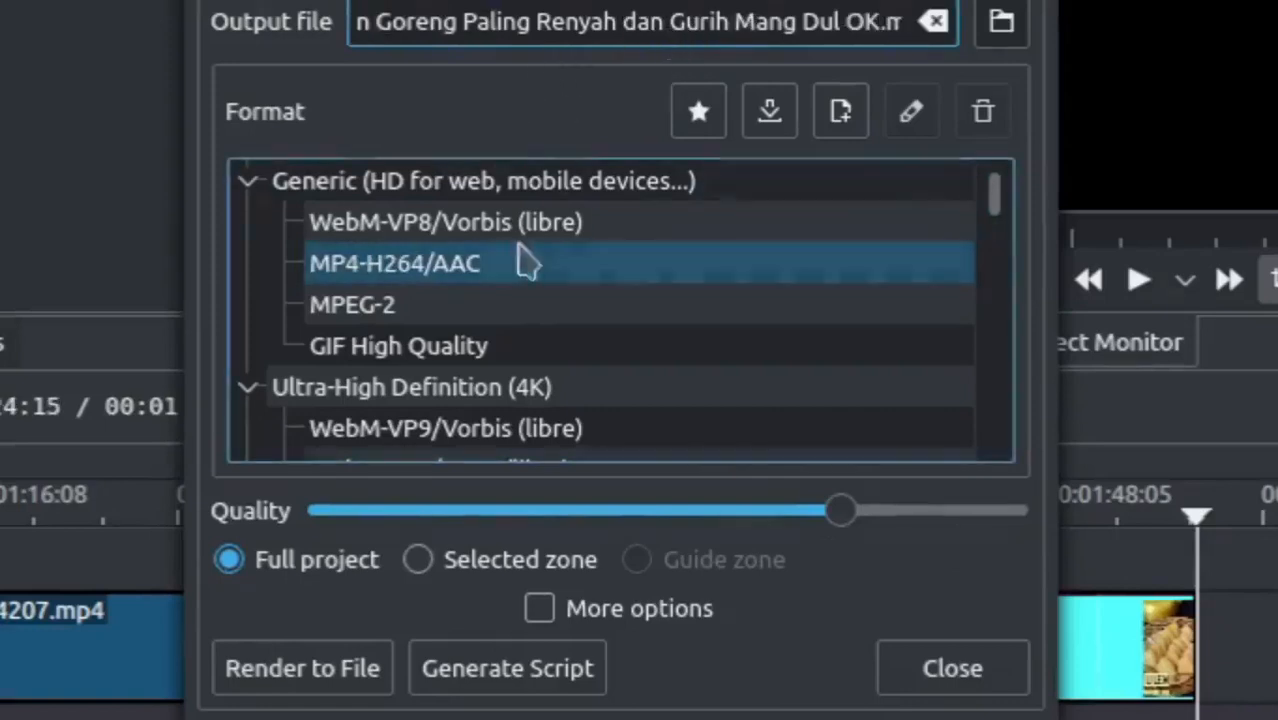
click(300, 670)
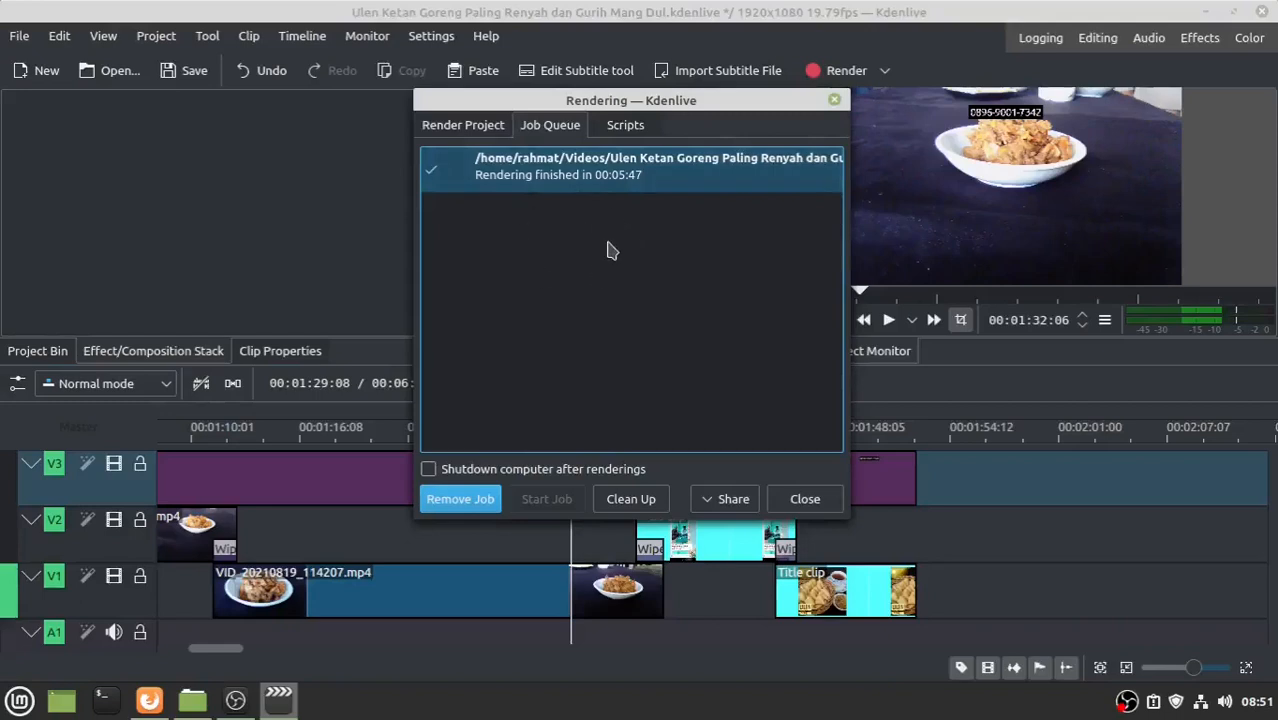
- Open the rendered MP4 from the Videos folder to play it
click(196, 705)
click(310, 271)
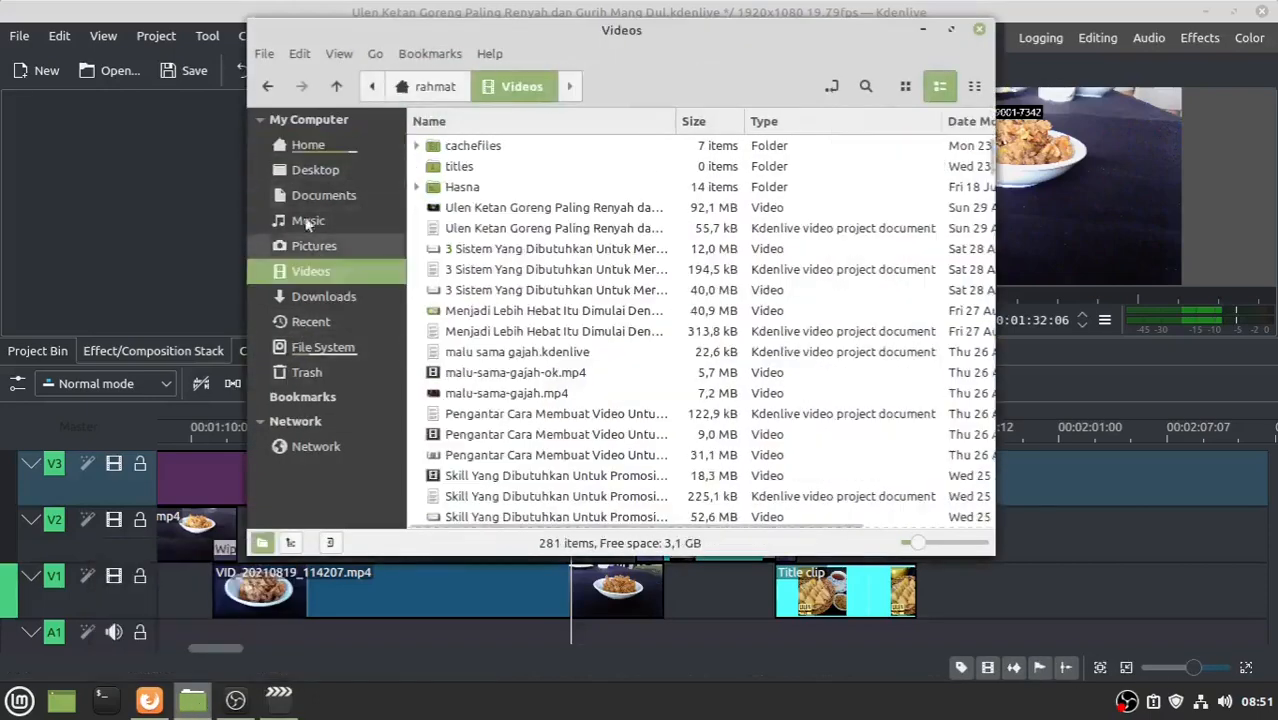
click(536, 210)
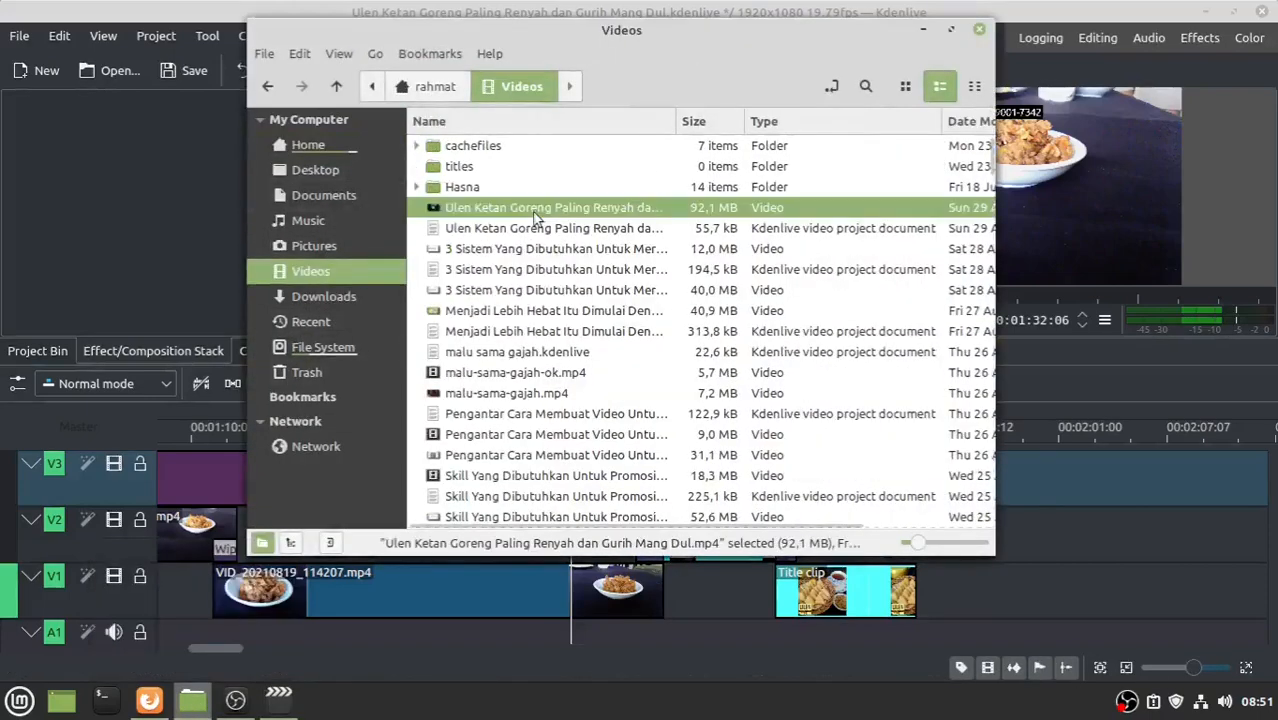
double_click(533, 212)
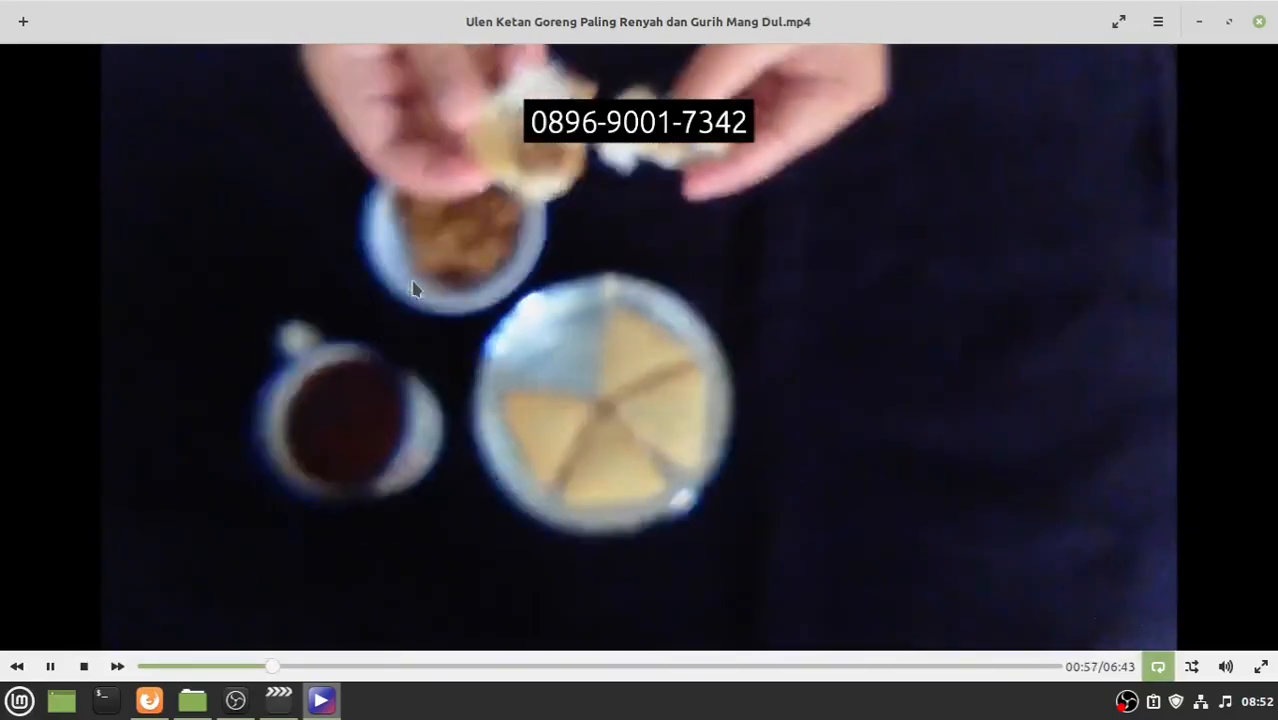
- Stop the Celluloid playback after watching the rendered video
click(84, 666)
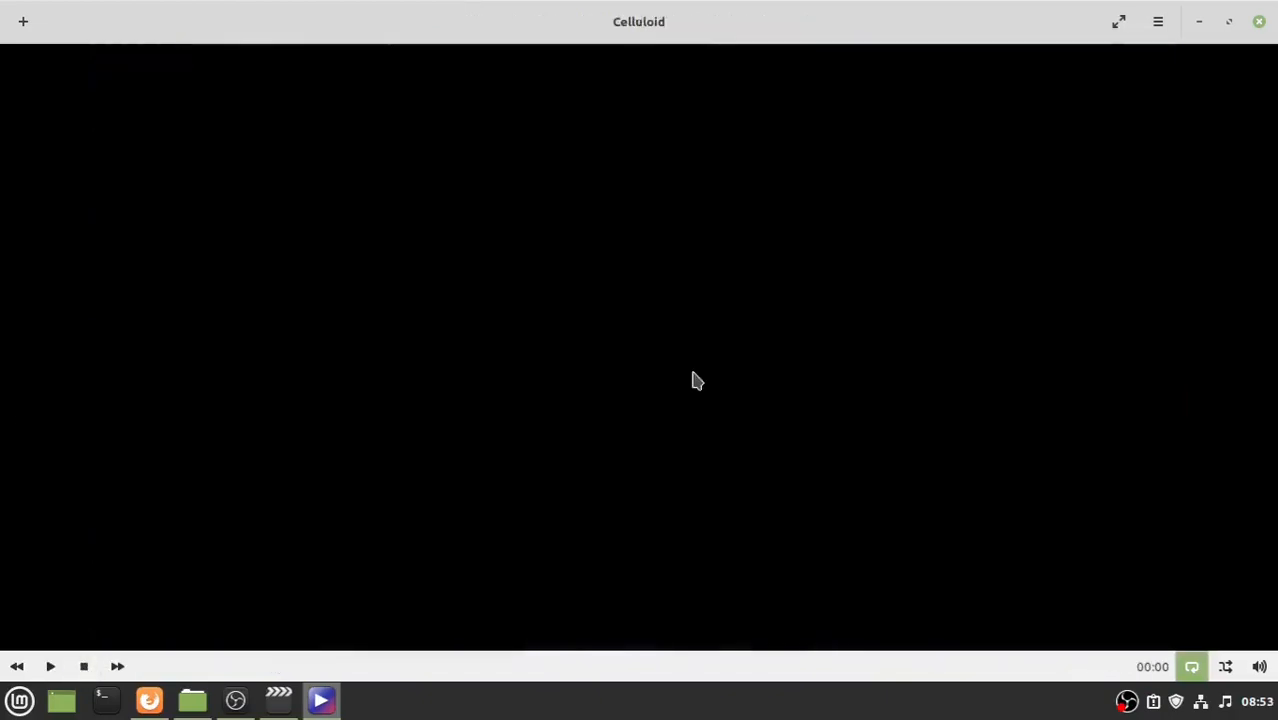